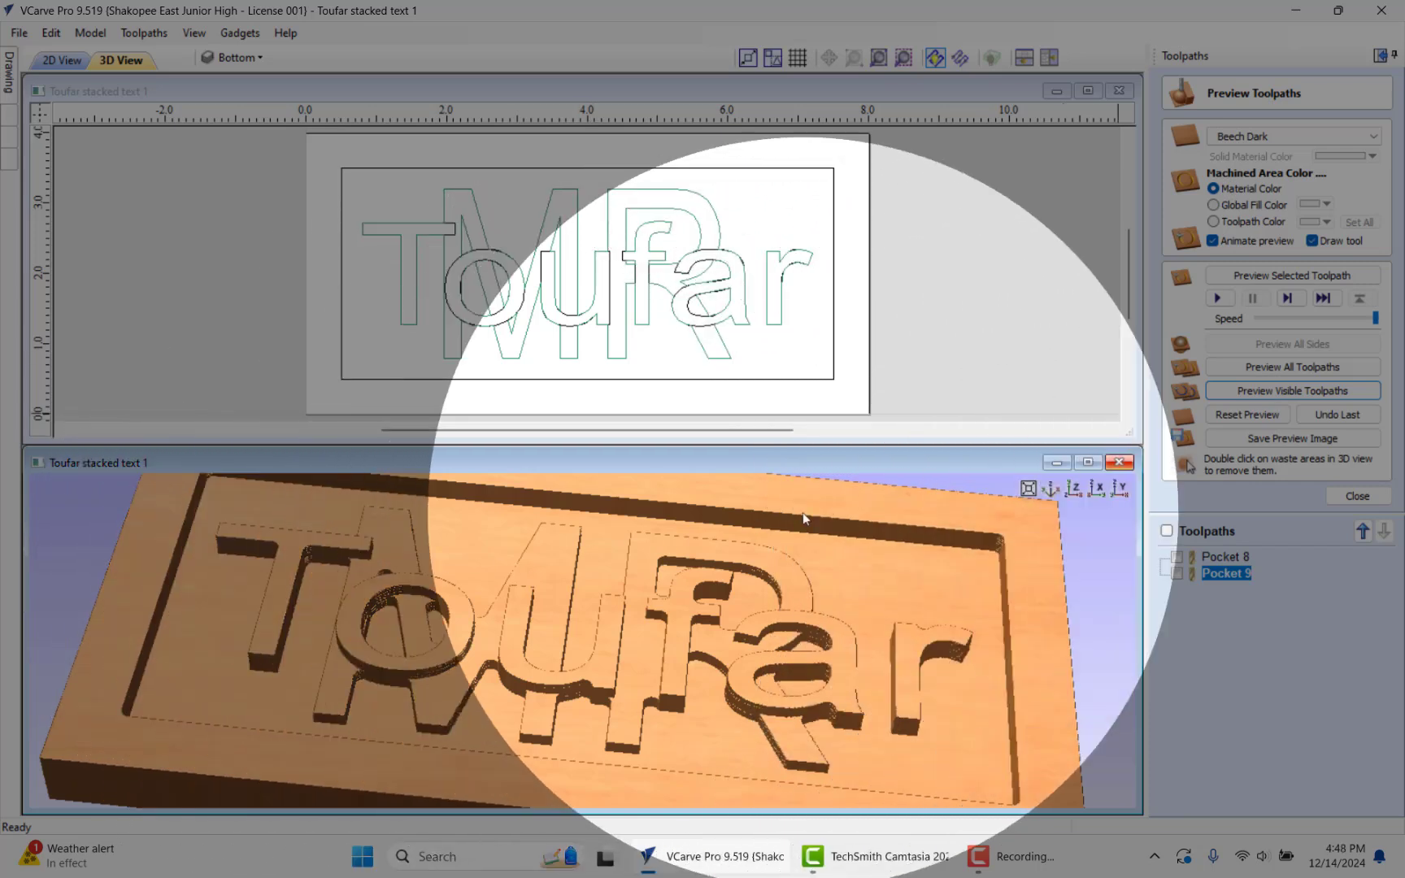
Step: Close the open project and create a new single-sided job 8 inches wide and 4 inches high
click(1118, 462)
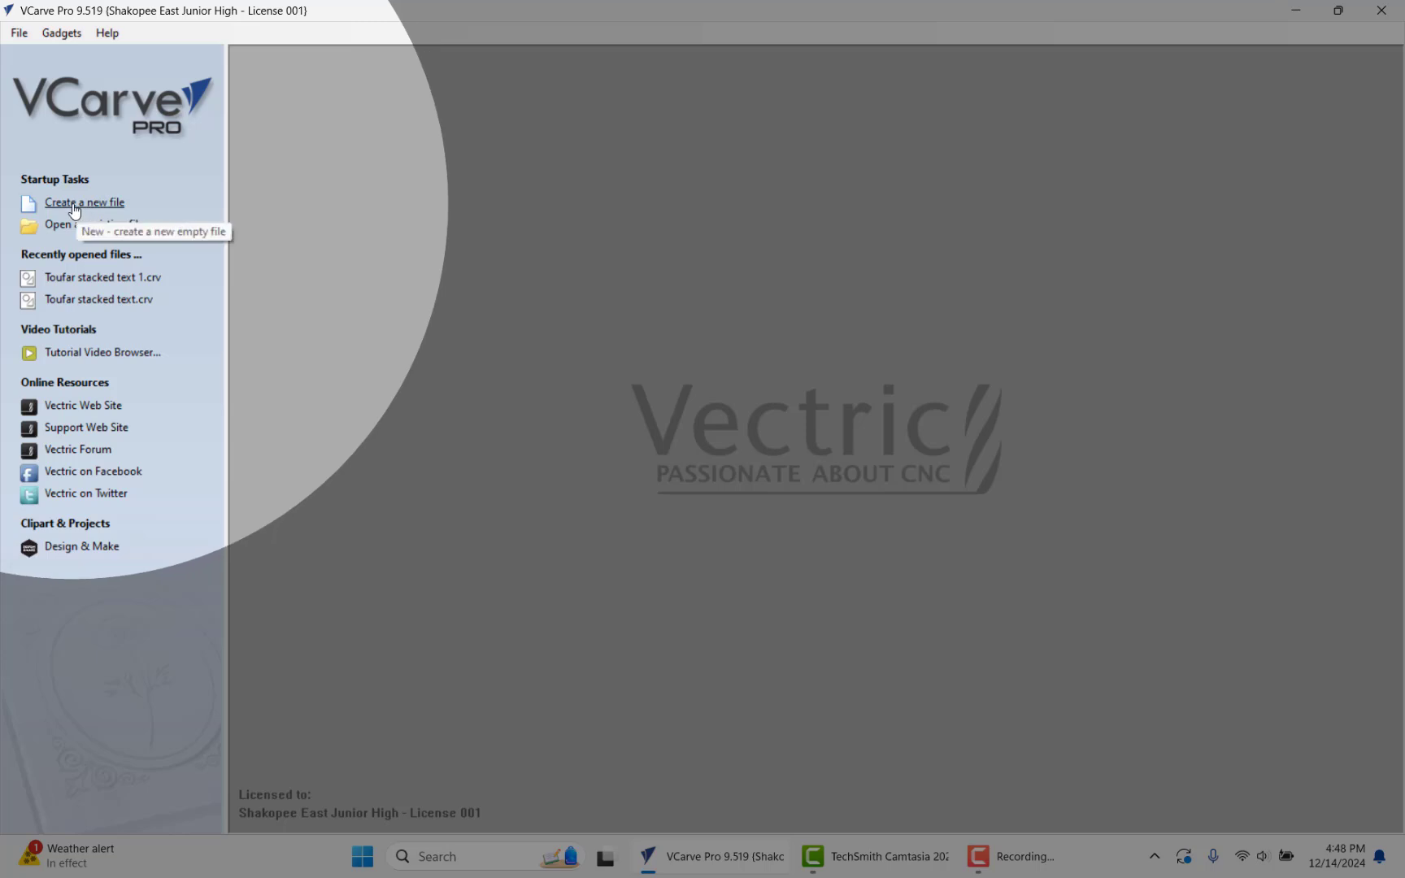
click(74, 204)
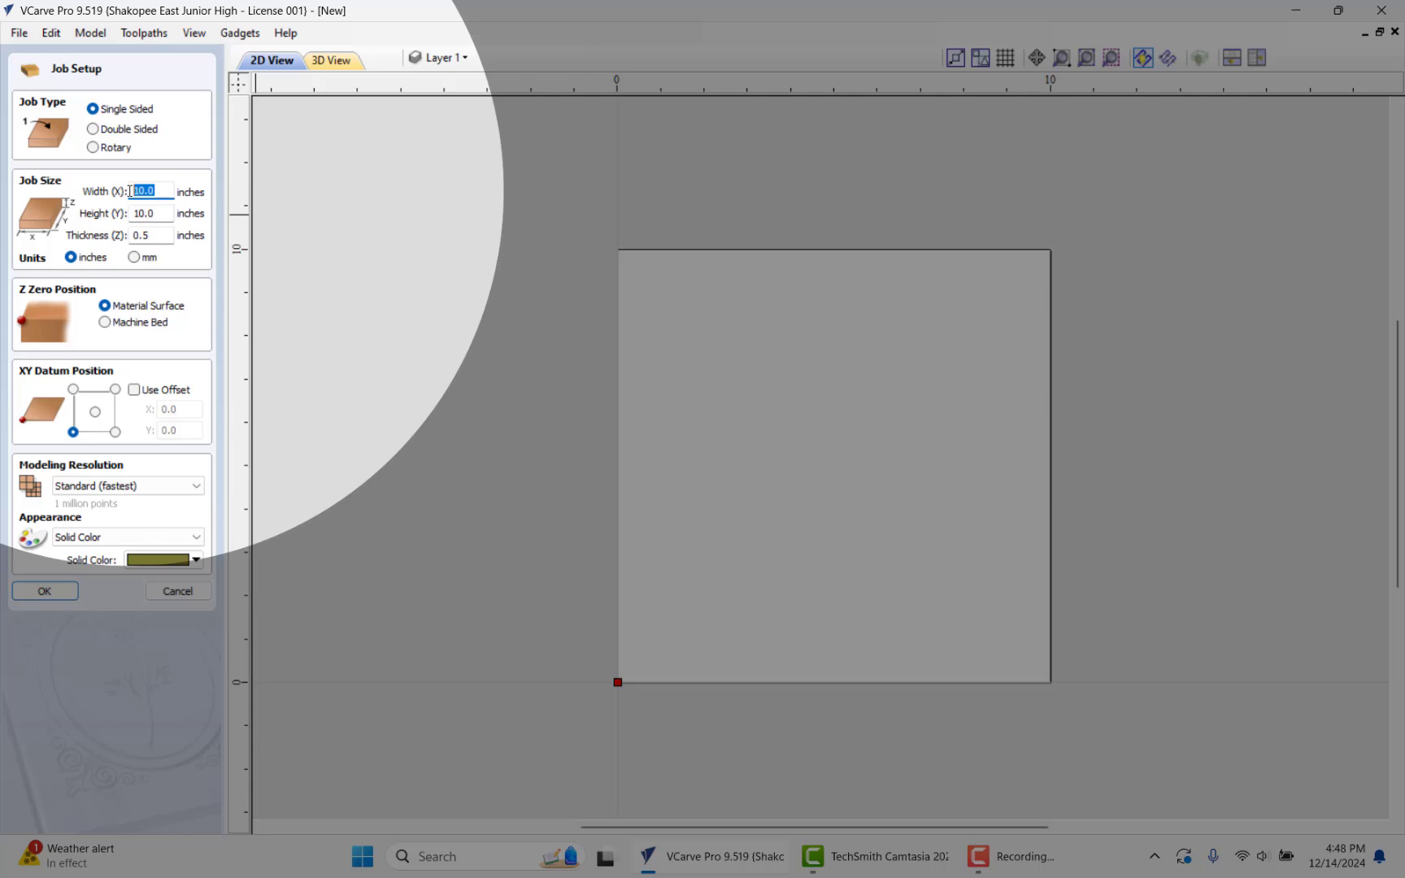
text(8)
key(Return)
click(154, 213)
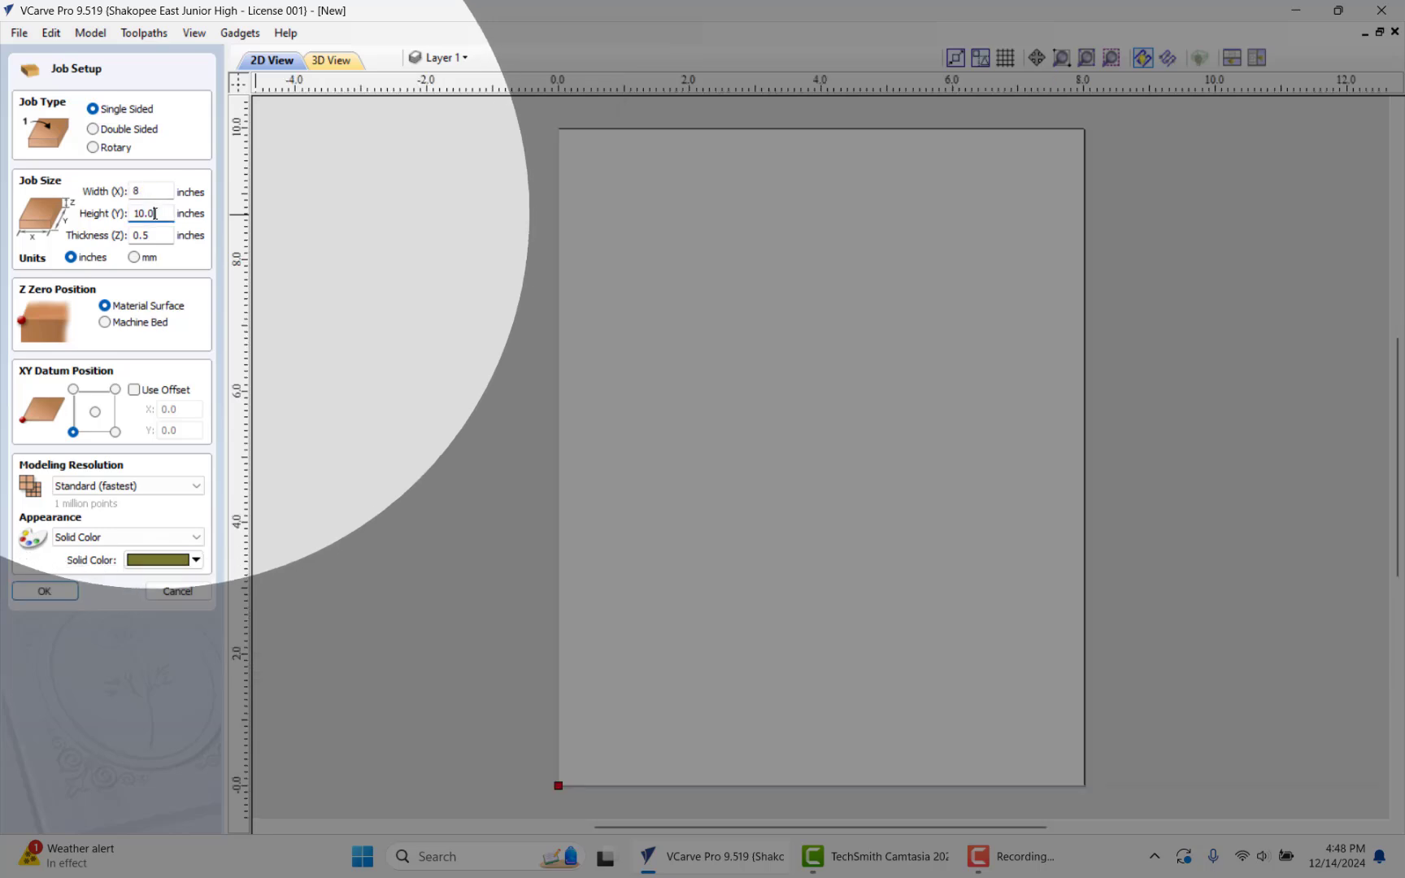
drag(155, 213, 112, 215)
text(4)
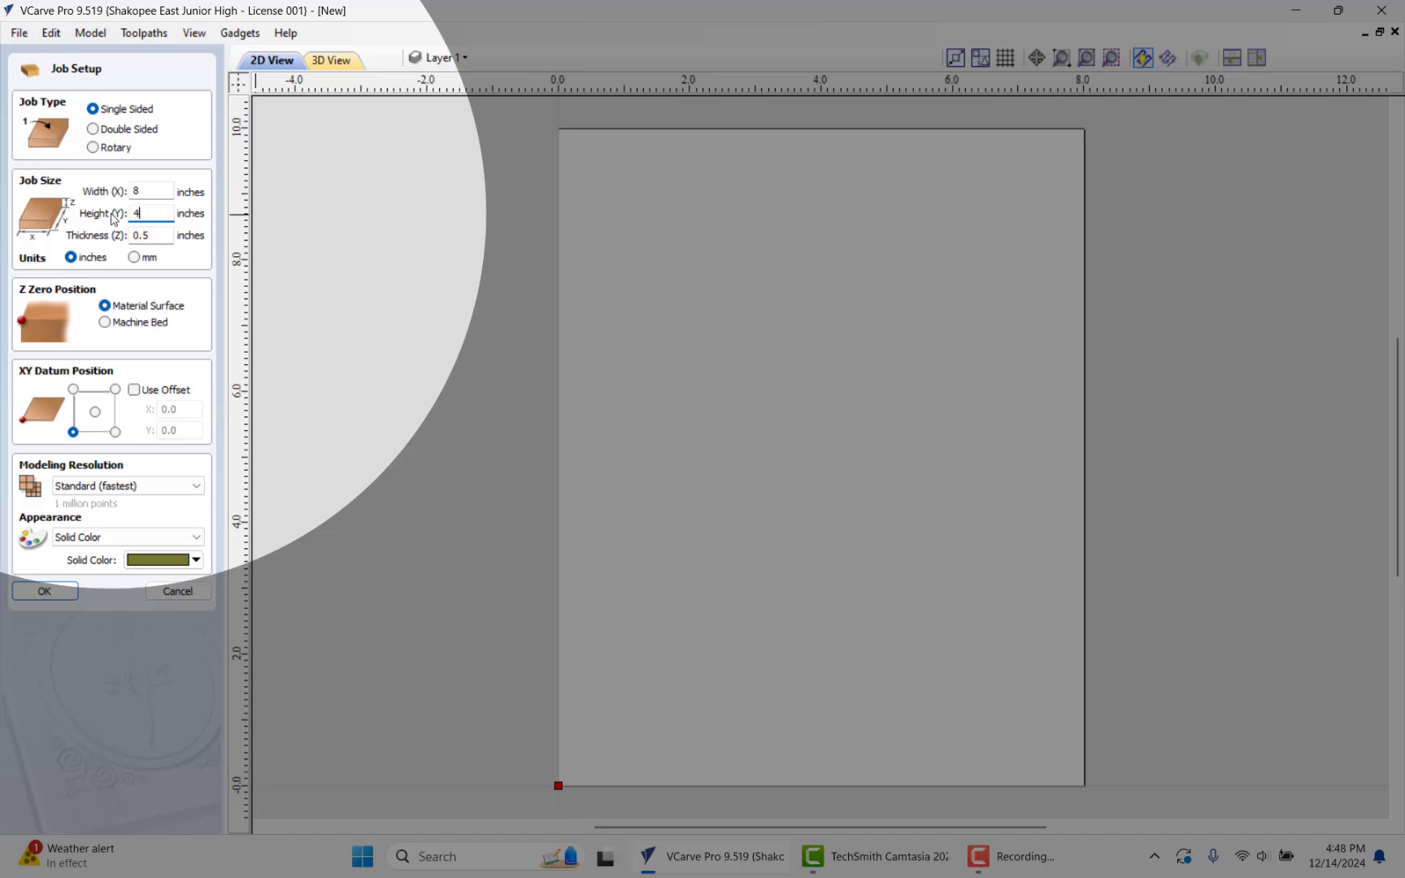
key(Return)
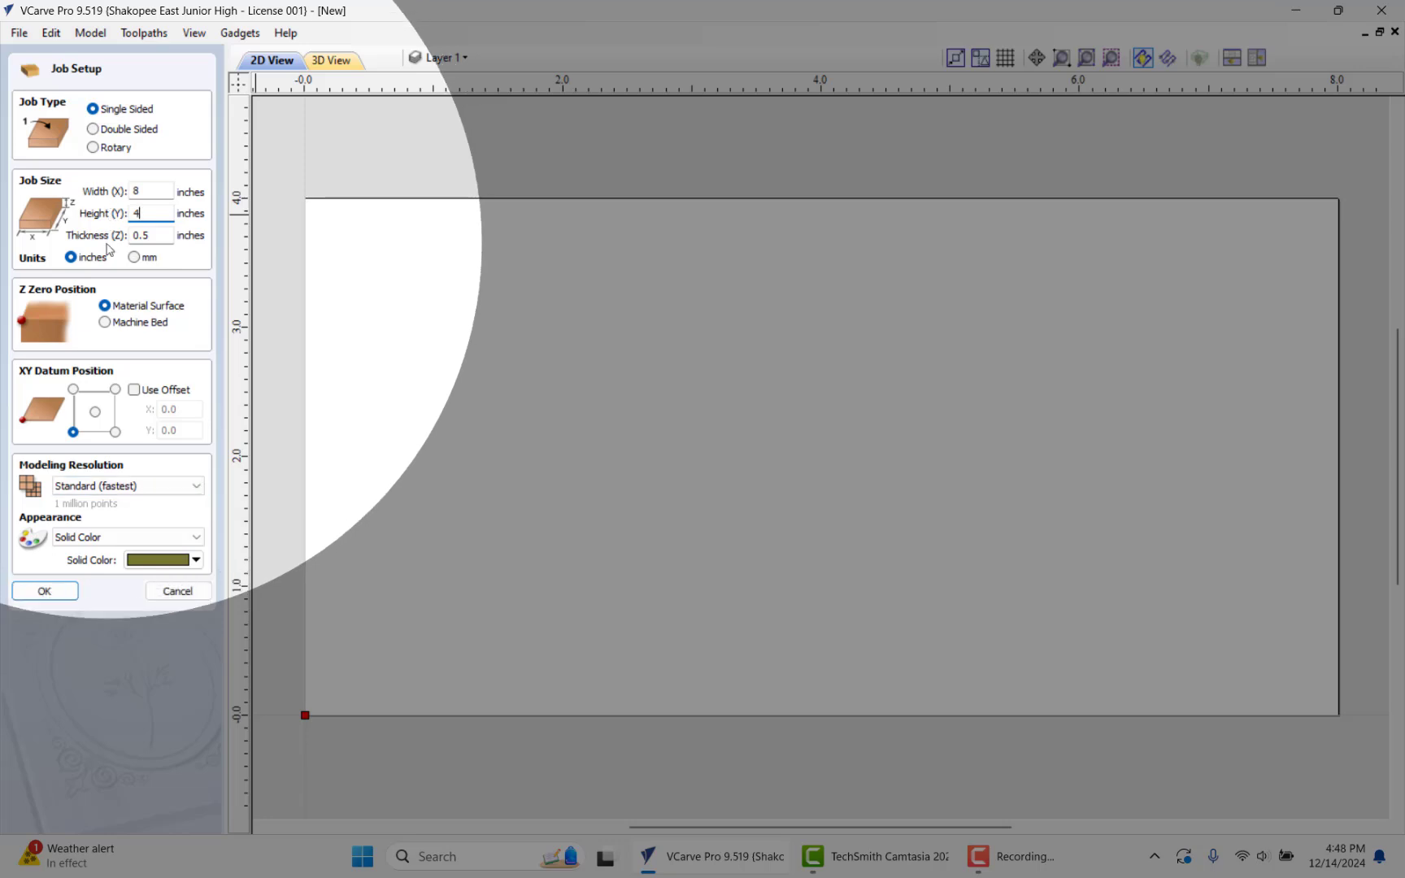
click(45, 591)
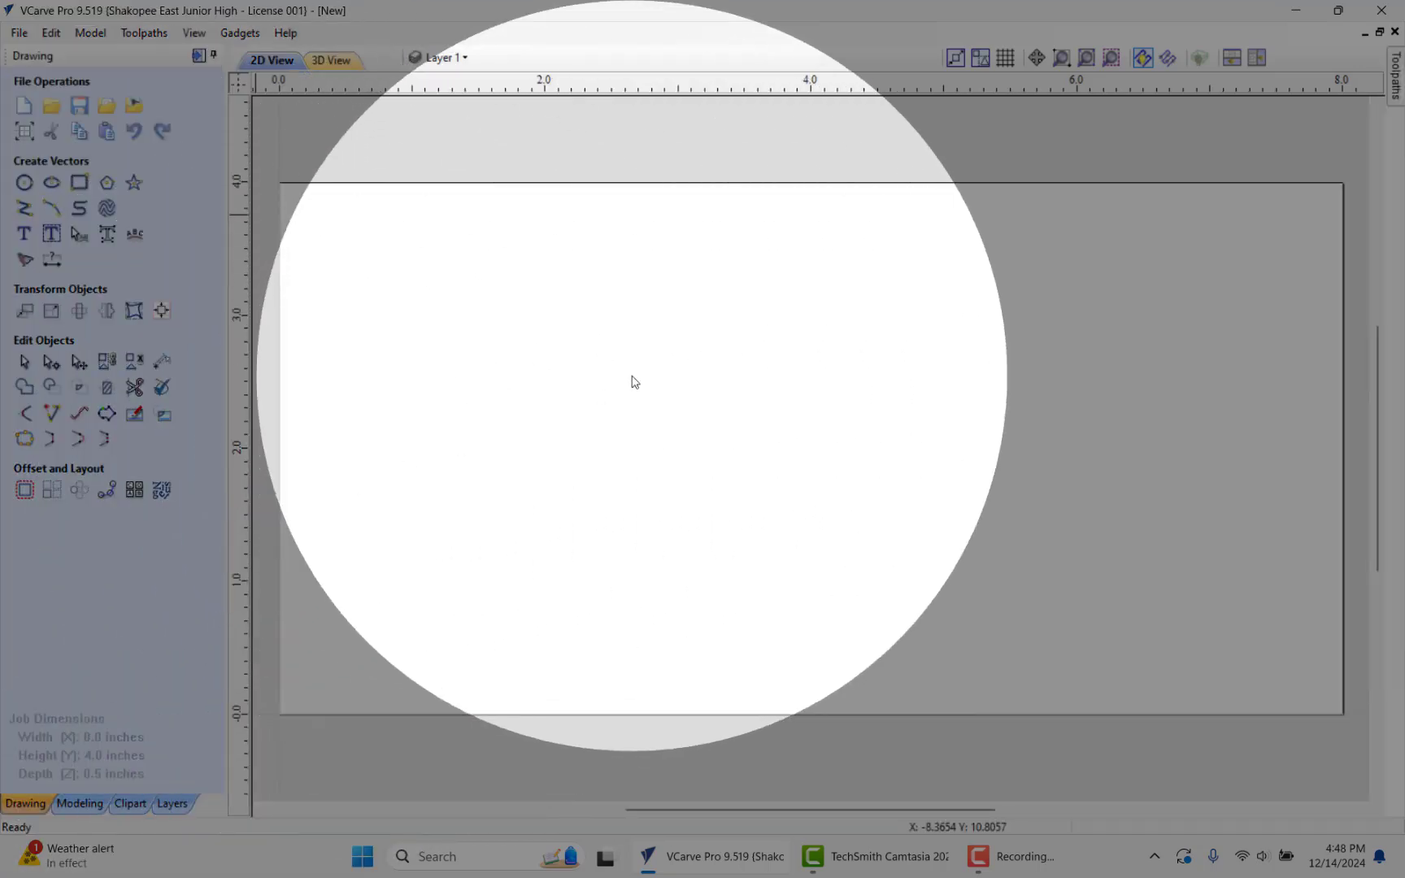
Step: Draw a square-cornered rectangle 7.0 by 3.0 inches, anchored by its center at X 4.0, Y 2.0
scroll(638, 379, down, 4)
scroll(645, 377, up, 3)
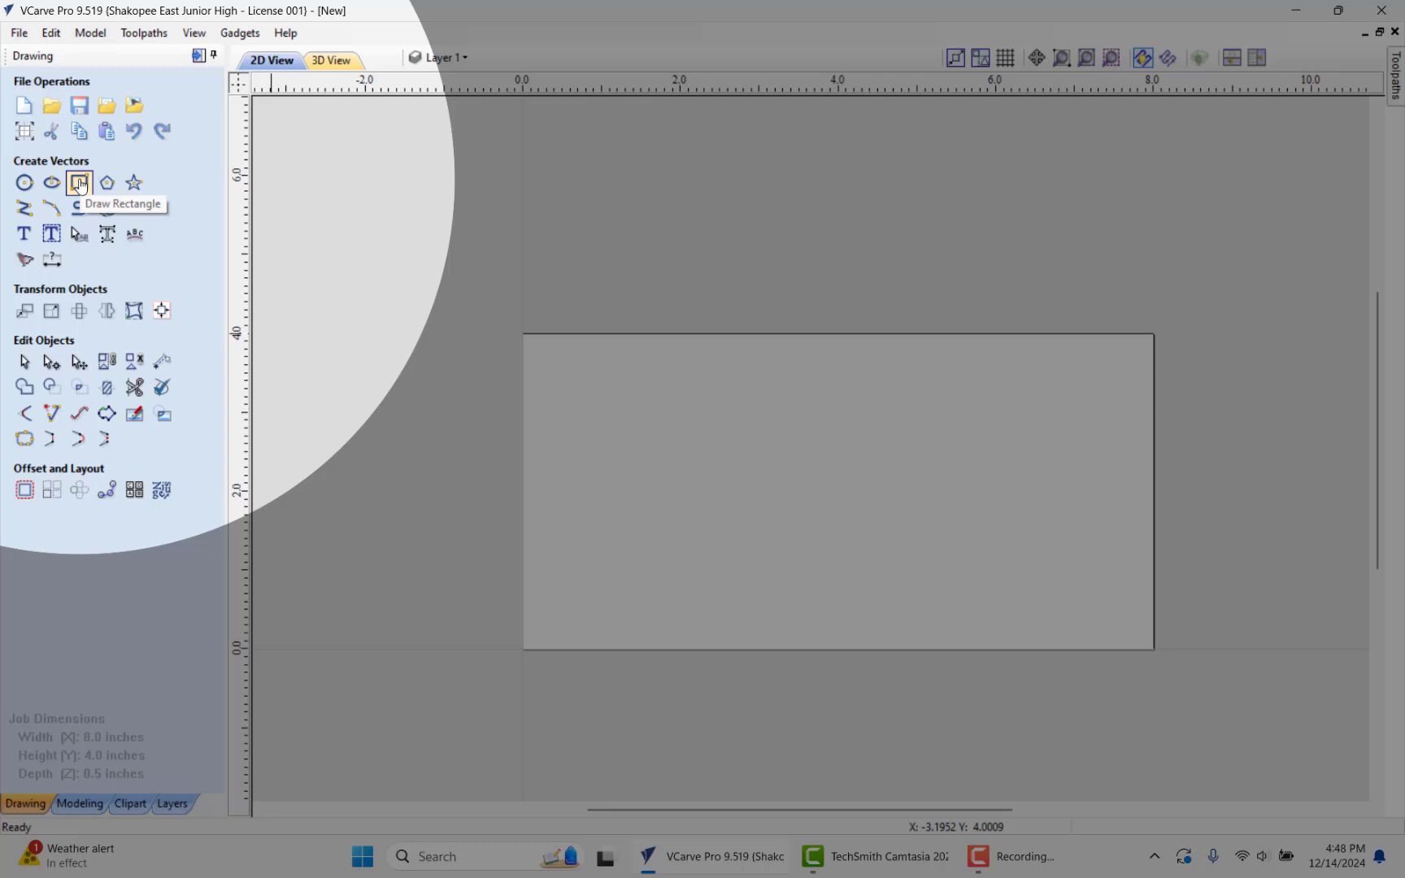
click(79, 182)
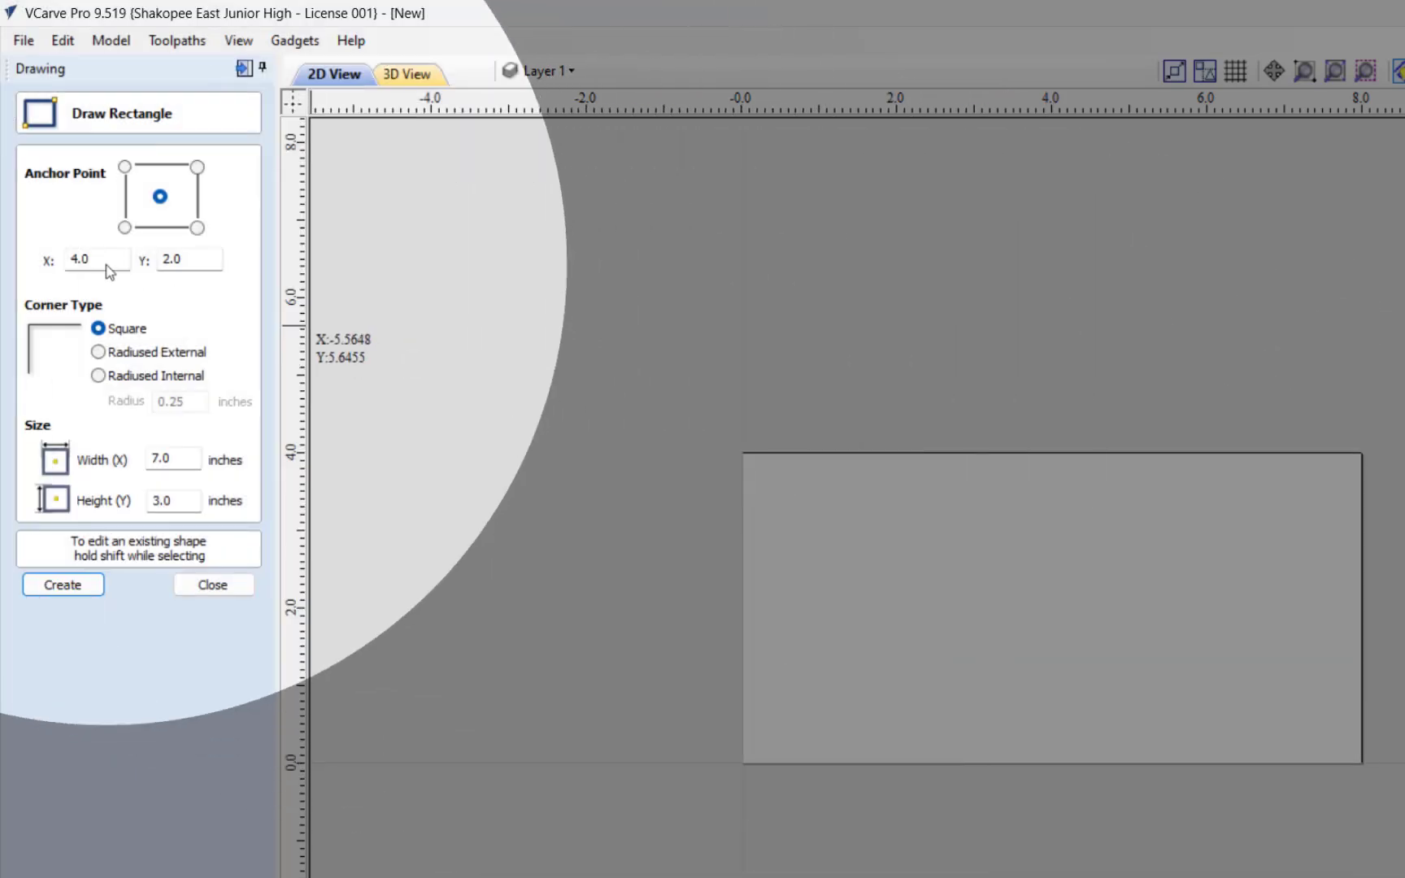
drag(98, 261, 65, 261)
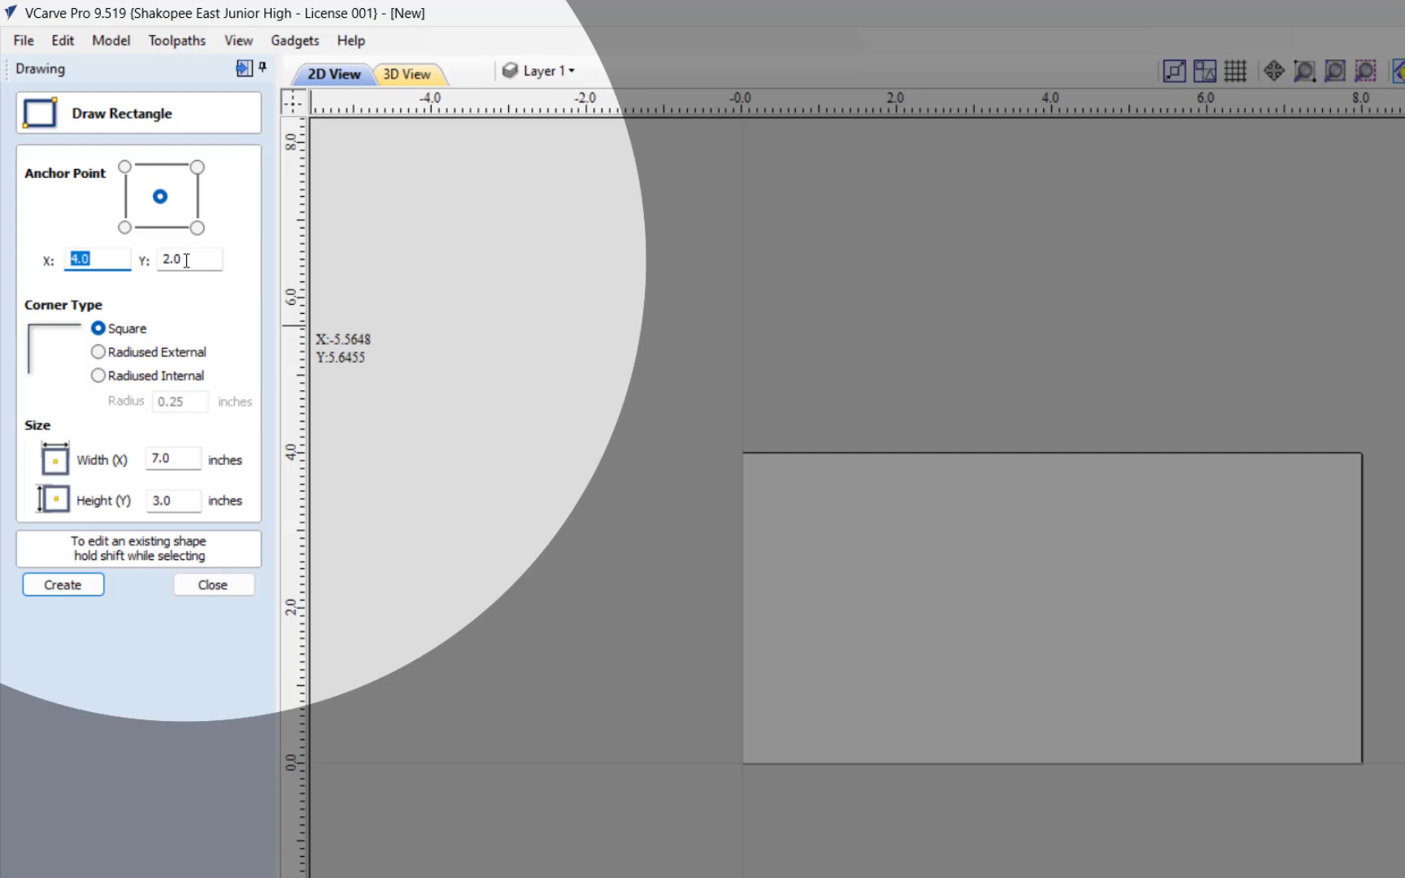
key(Tab)
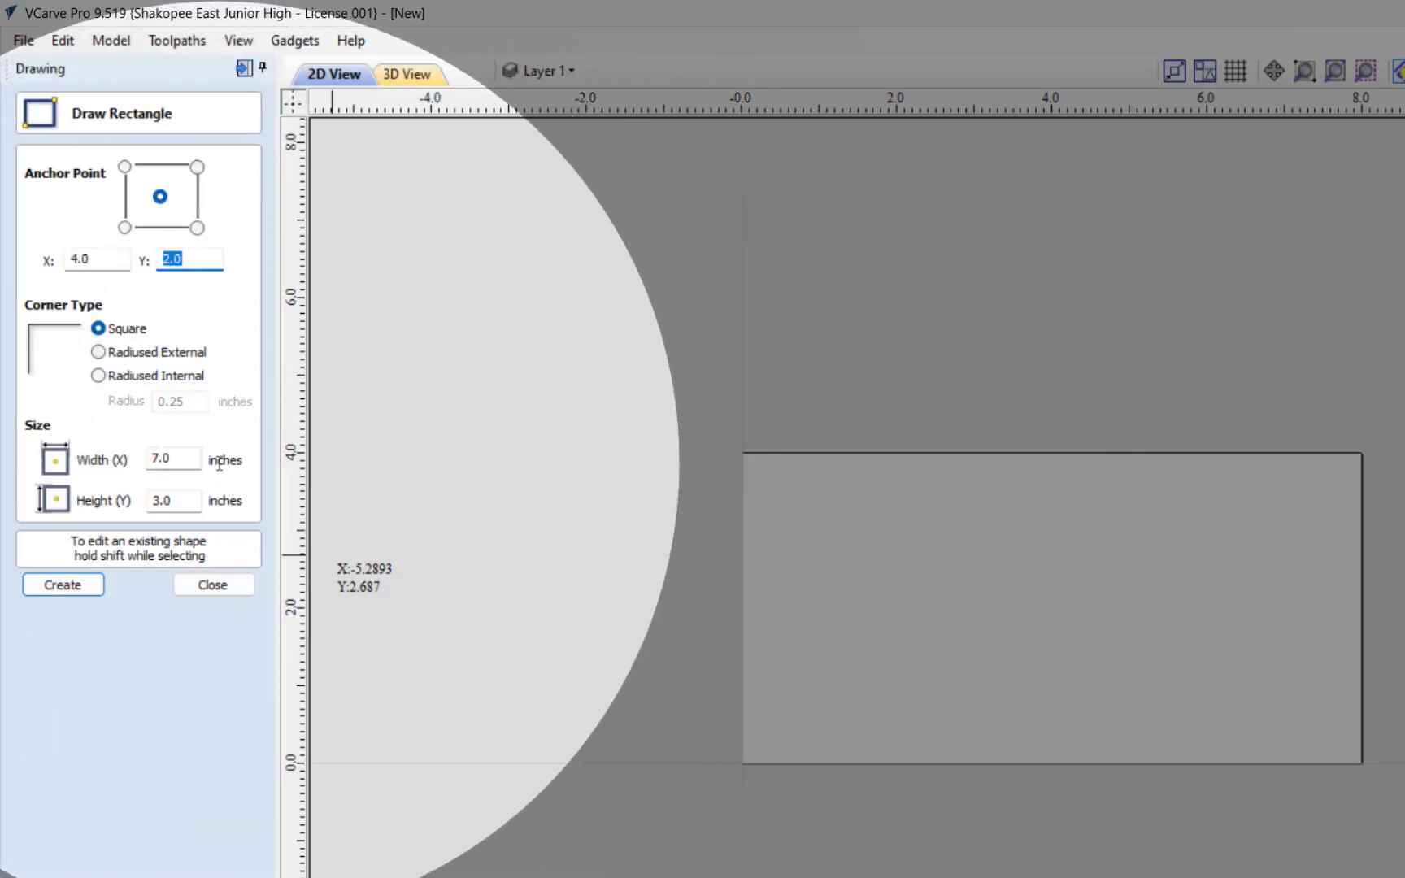
double_click(167, 459)
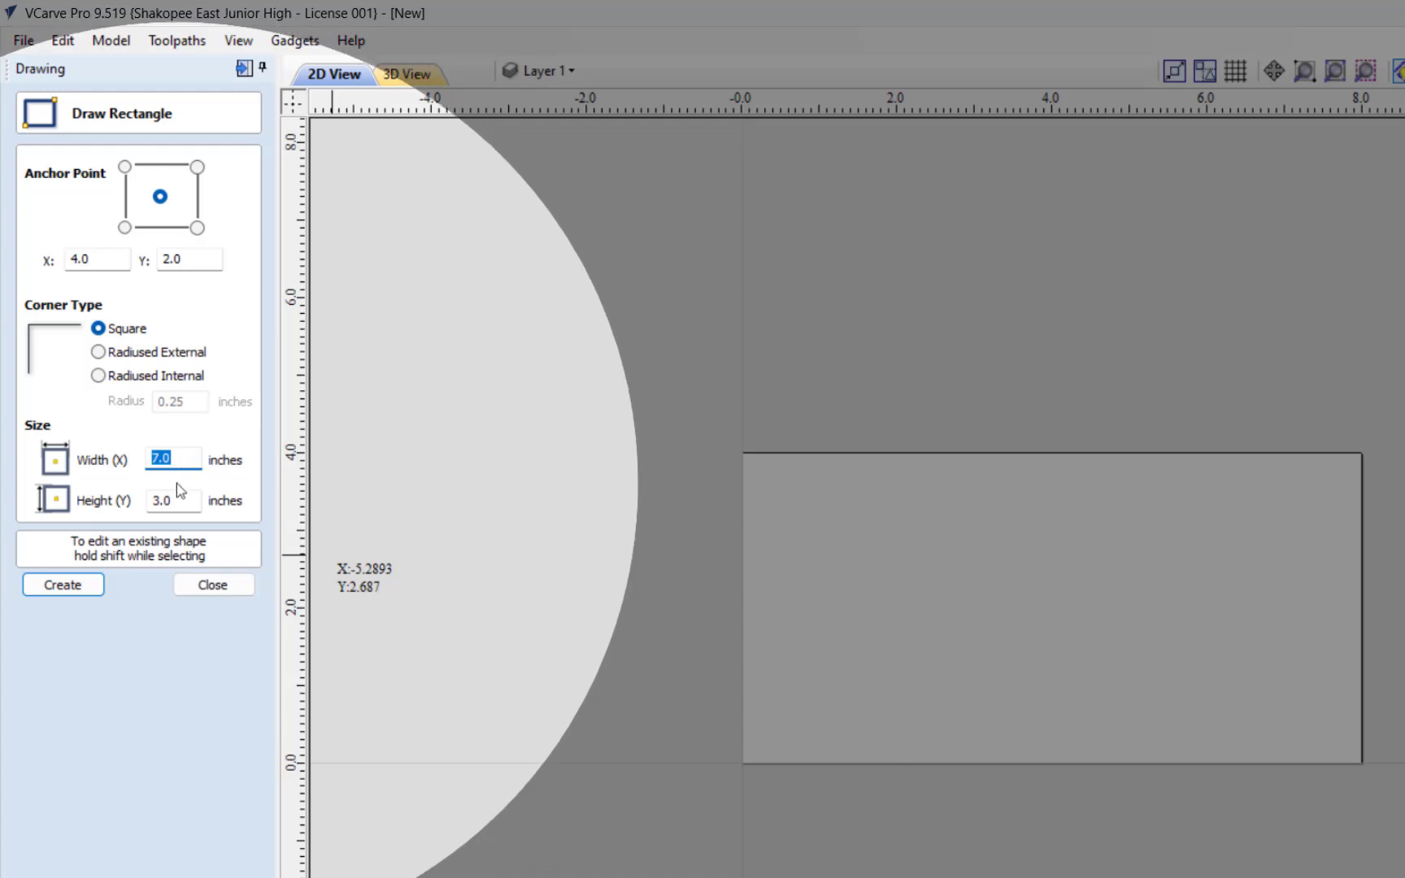
drag(174, 502, 145, 504)
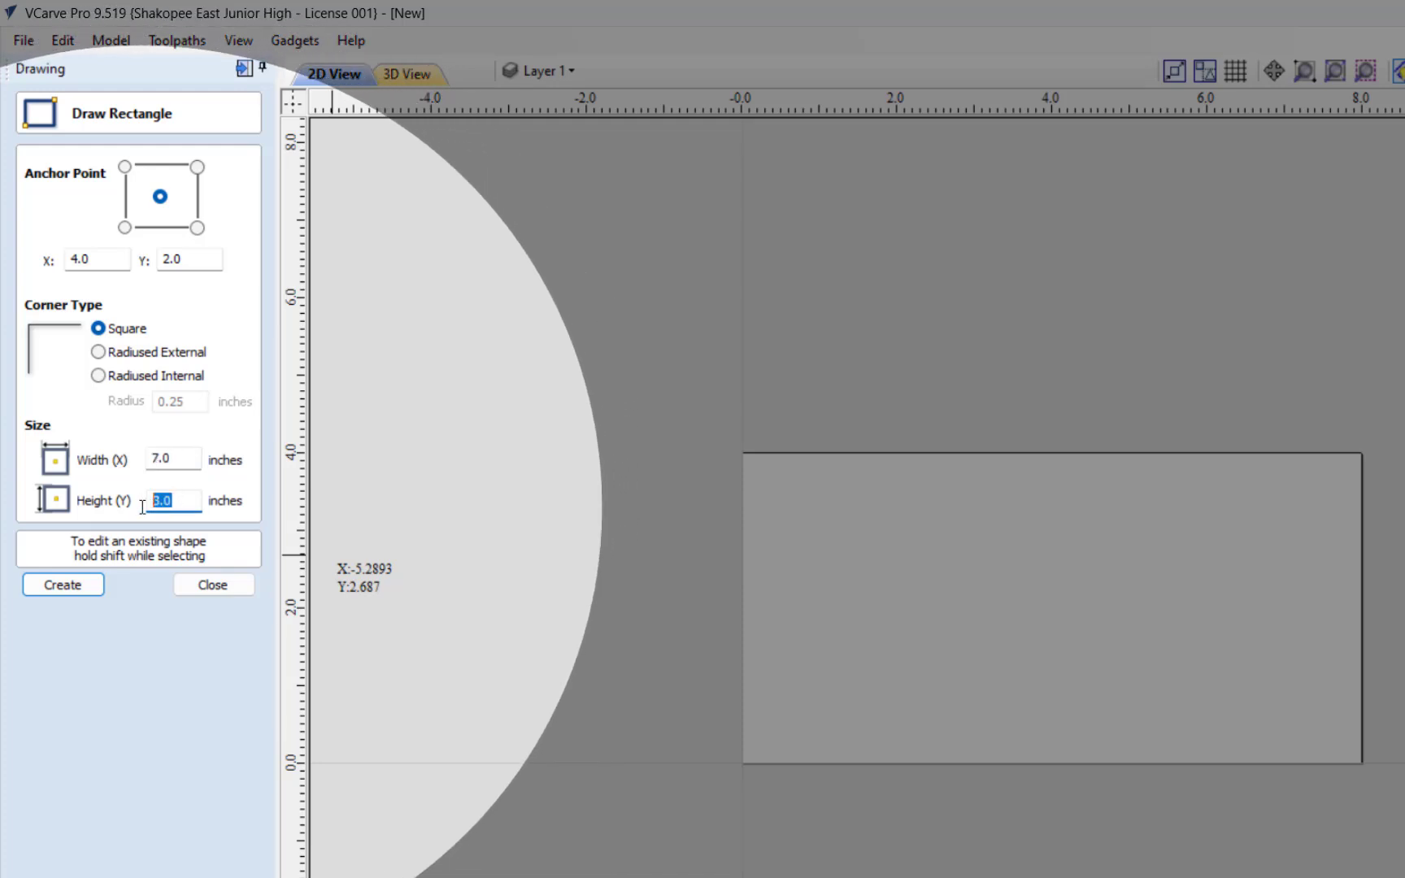
click(63, 584)
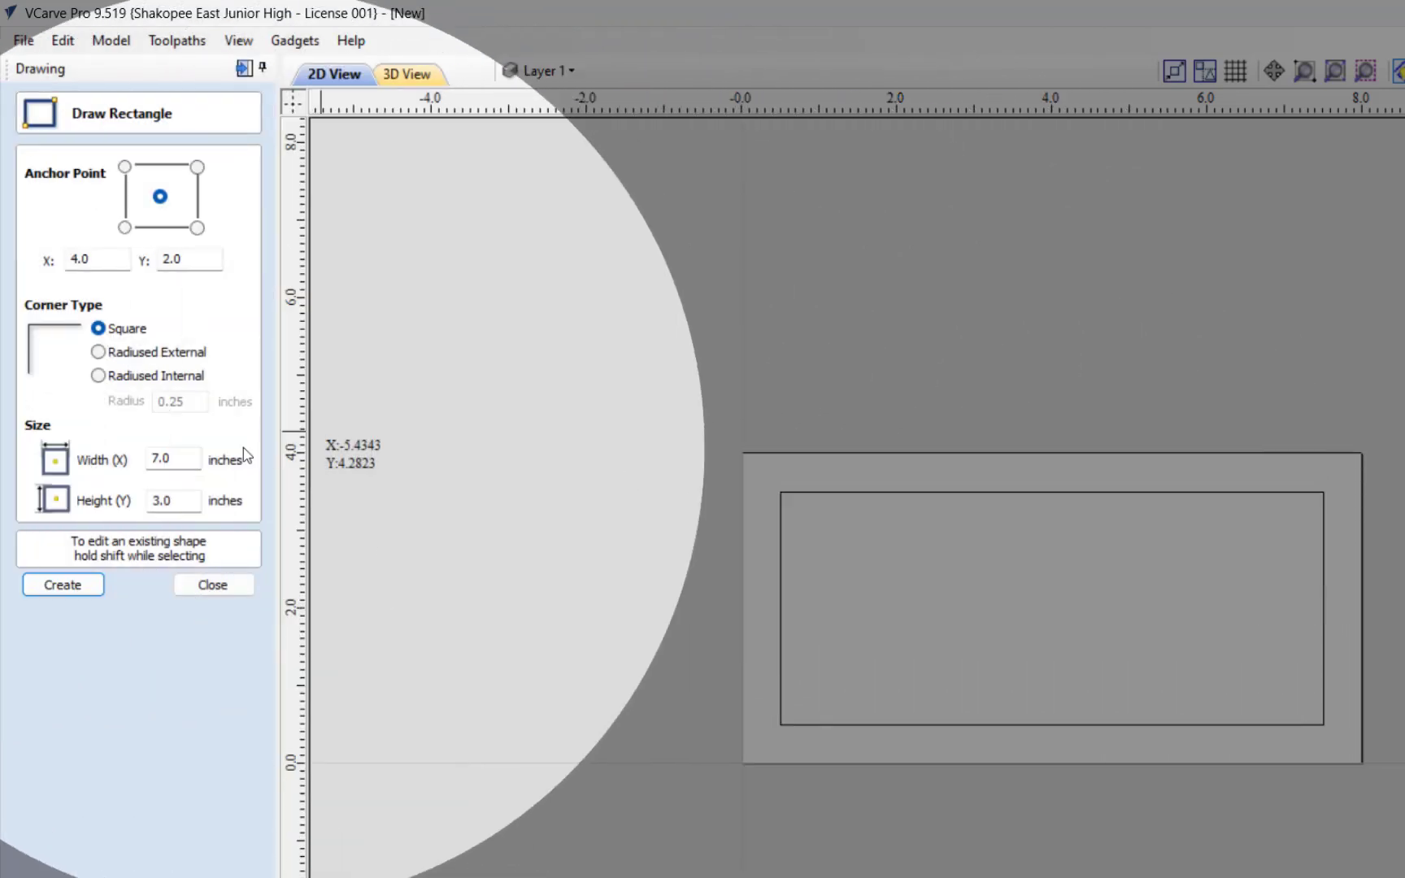
Step: Add a second rectangle of 7.5 by 3.5 inches around the first one, on the same center
click(169, 456)
drag(169, 456, 165, 456)
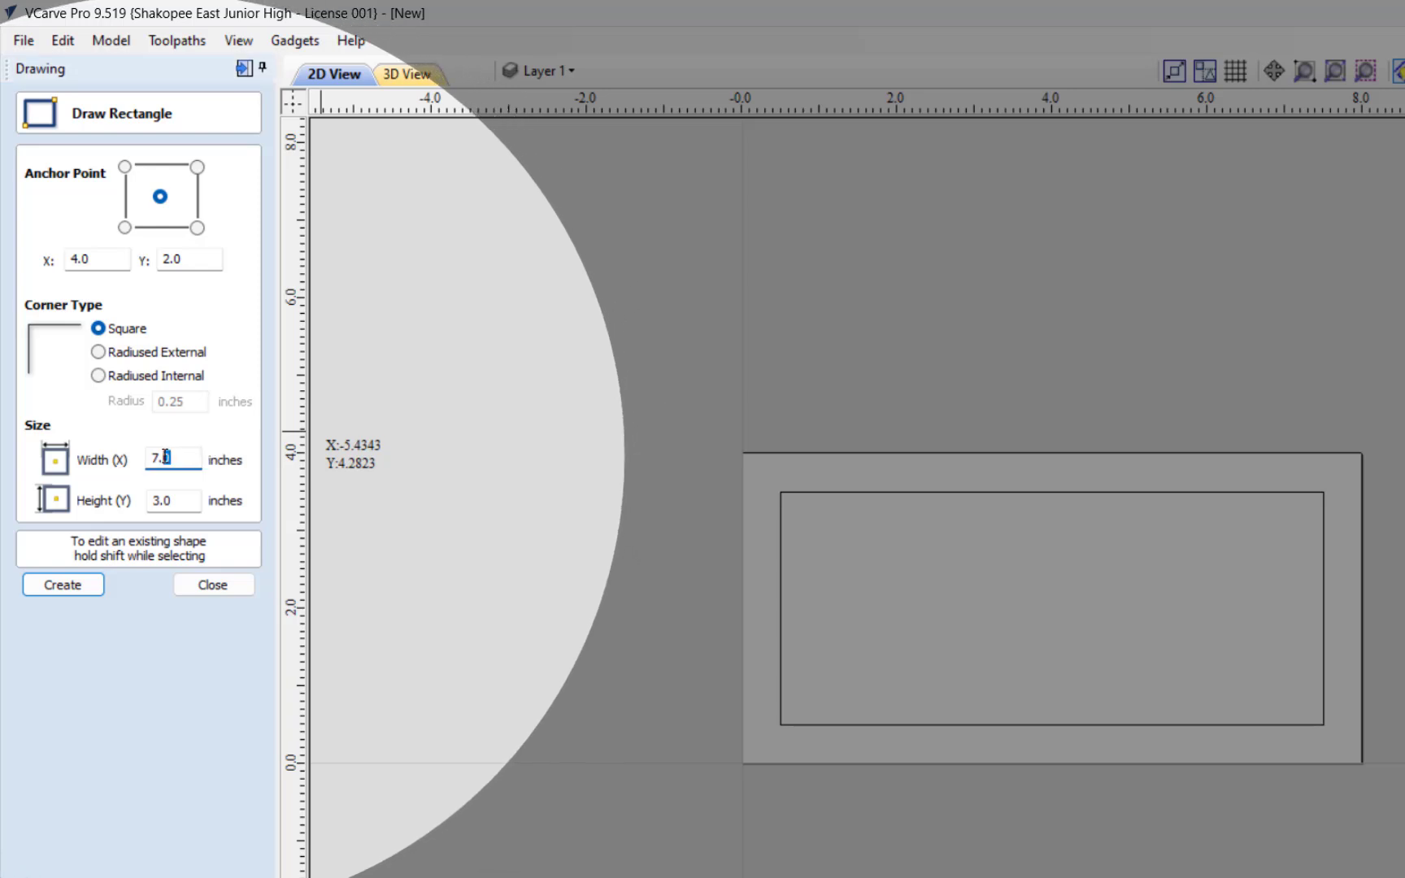
text(5)
click(169, 500)
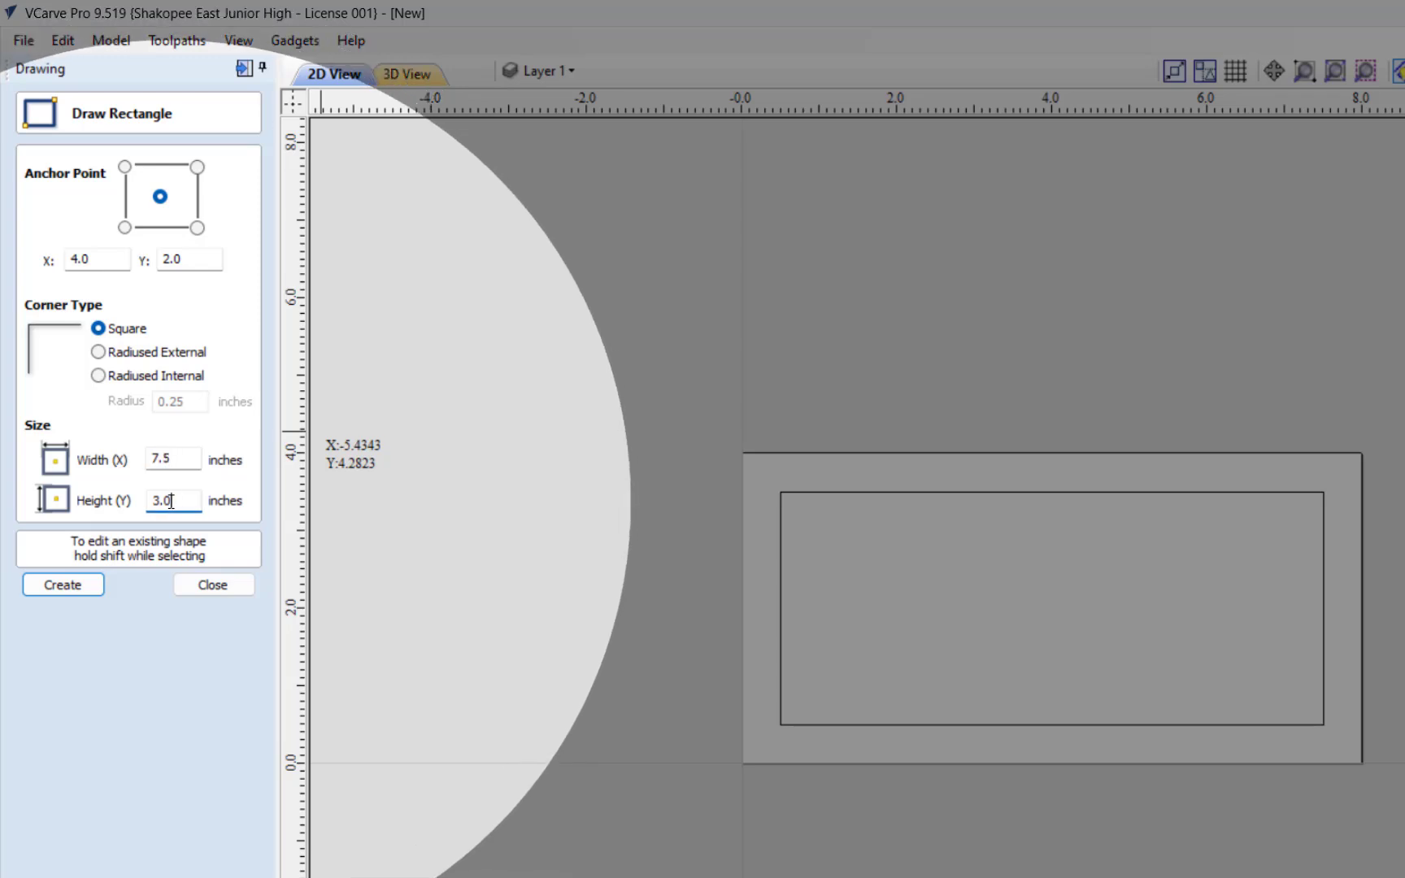
drag(171, 501, 165, 501)
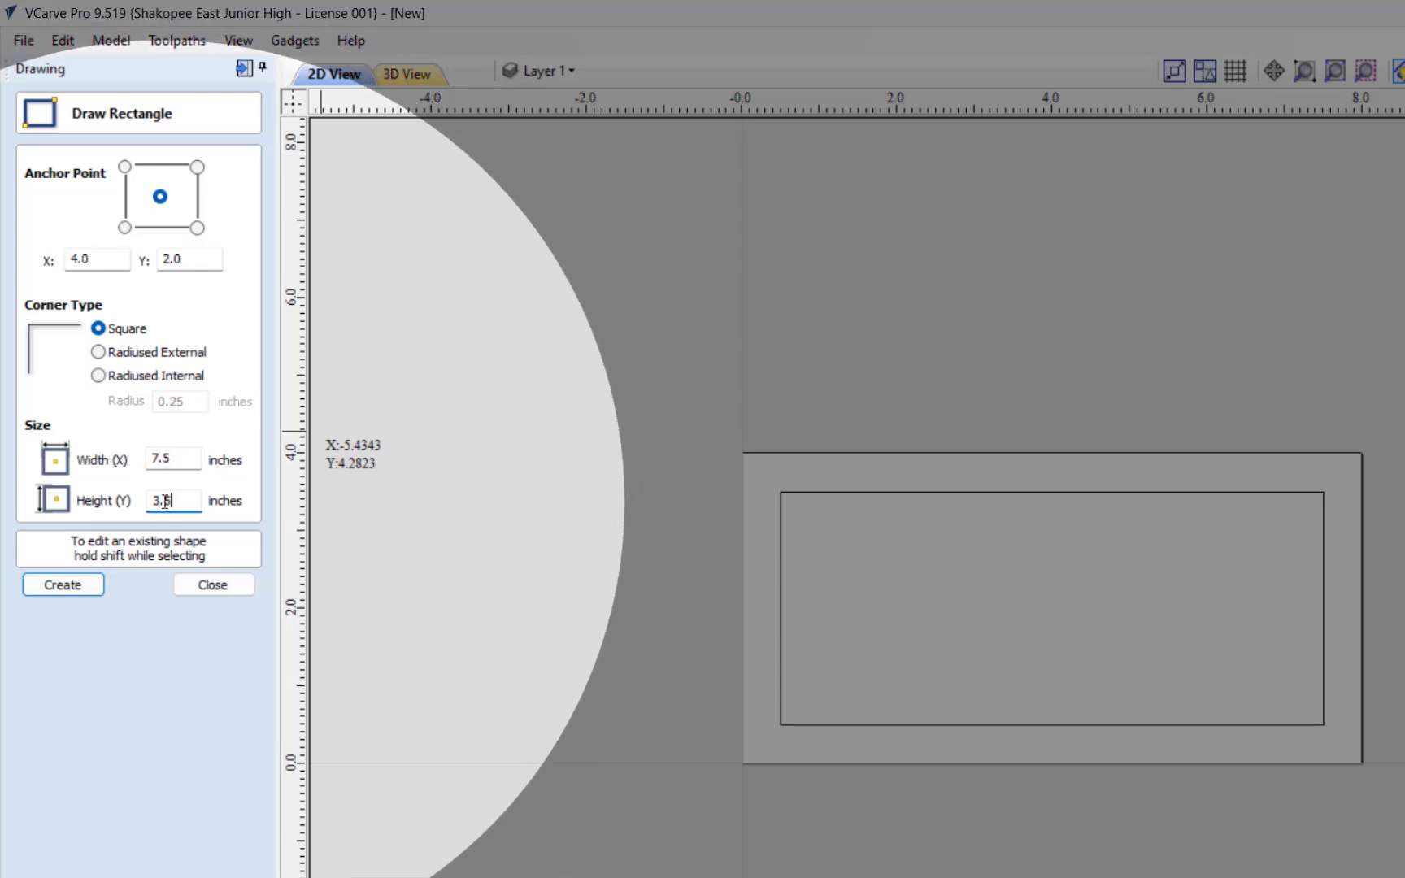
text(5)
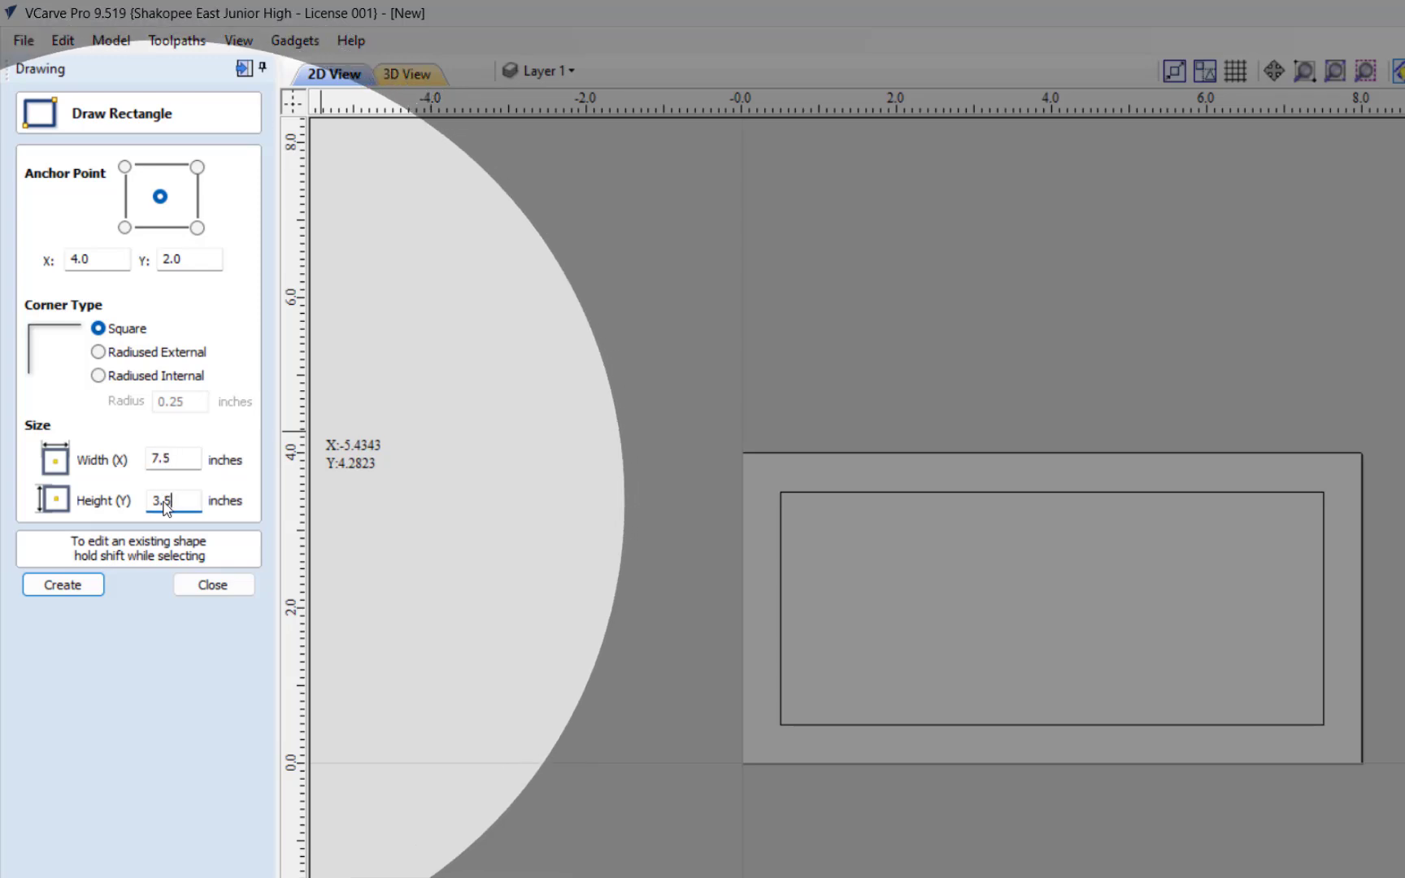
click(62, 584)
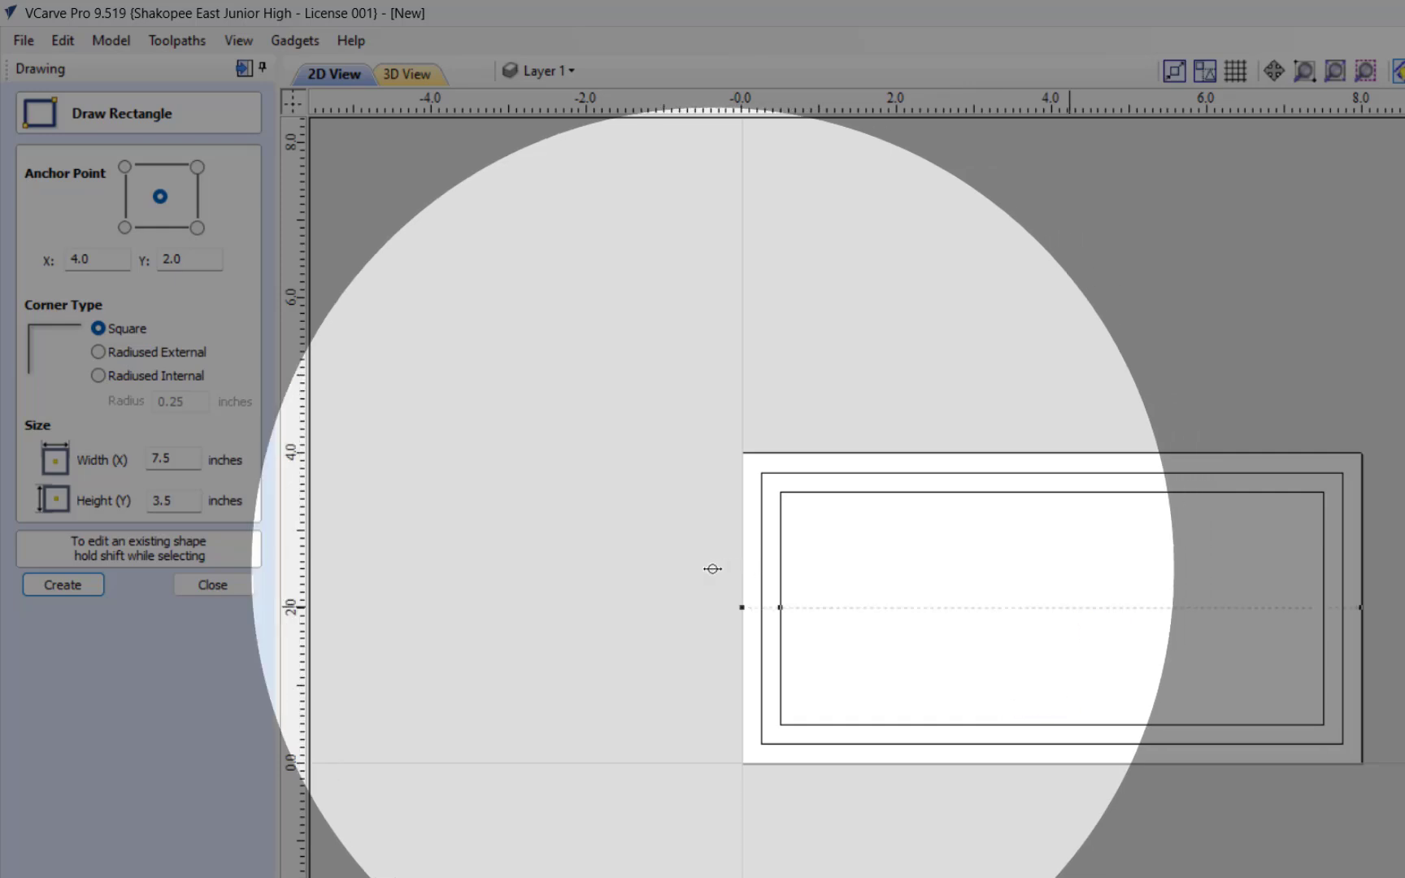
click(213, 585)
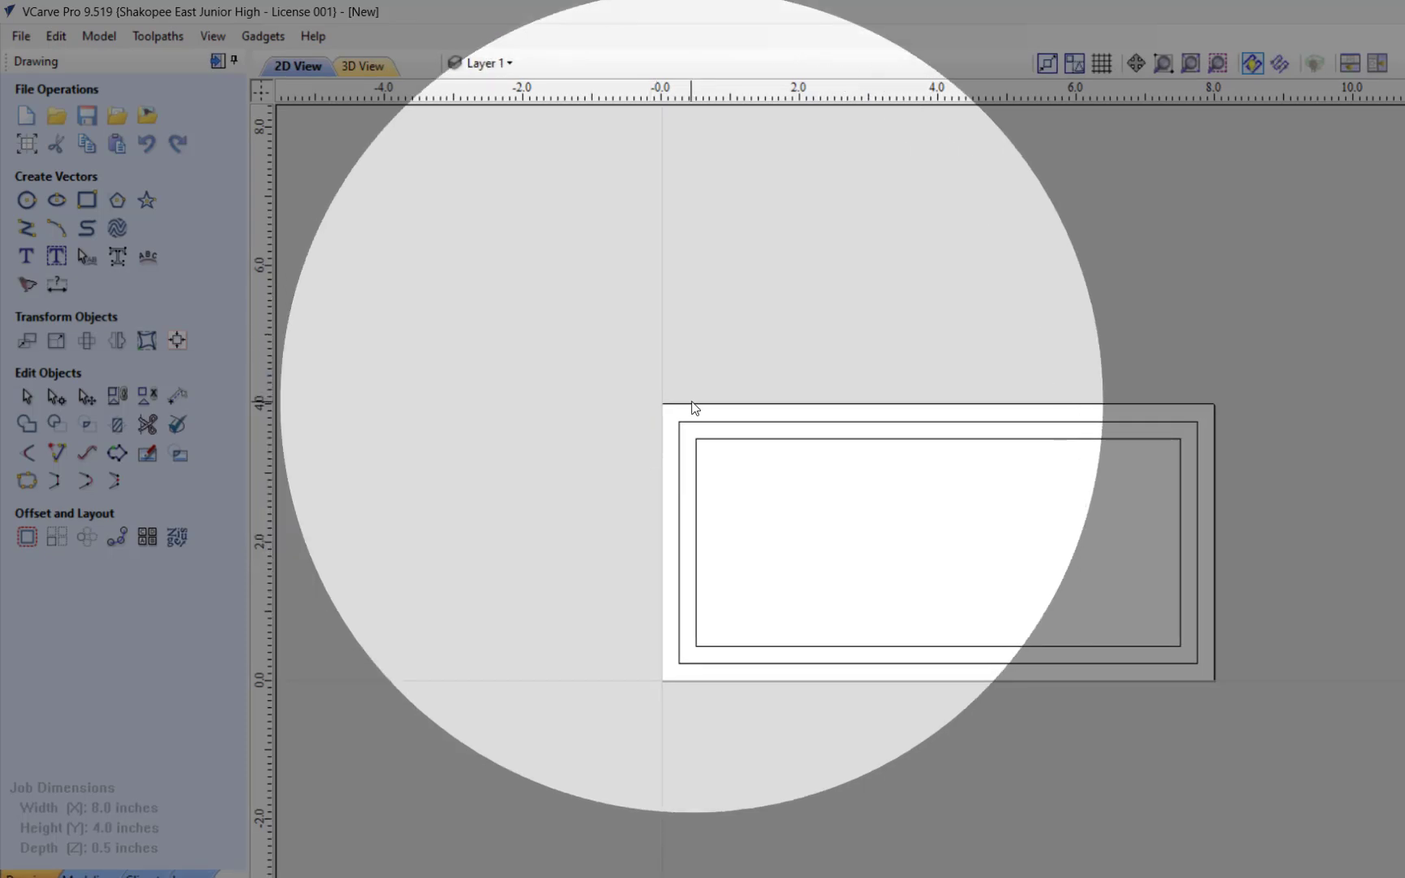
Step: Create a text vector with the surname for the sign and set its alignment to Center
scroll(1114, 580, up, 2)
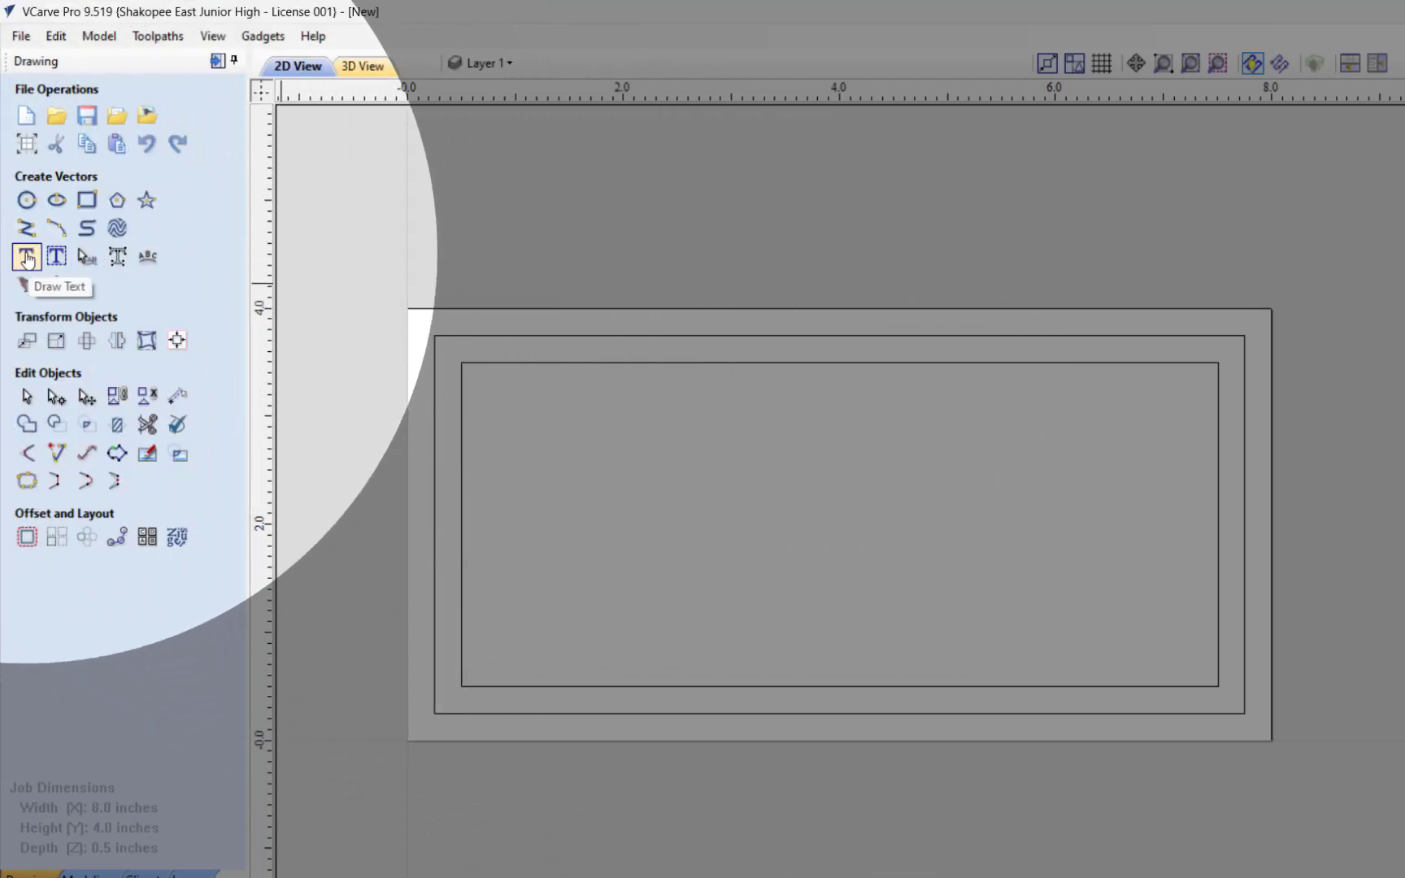
click(27, 258)
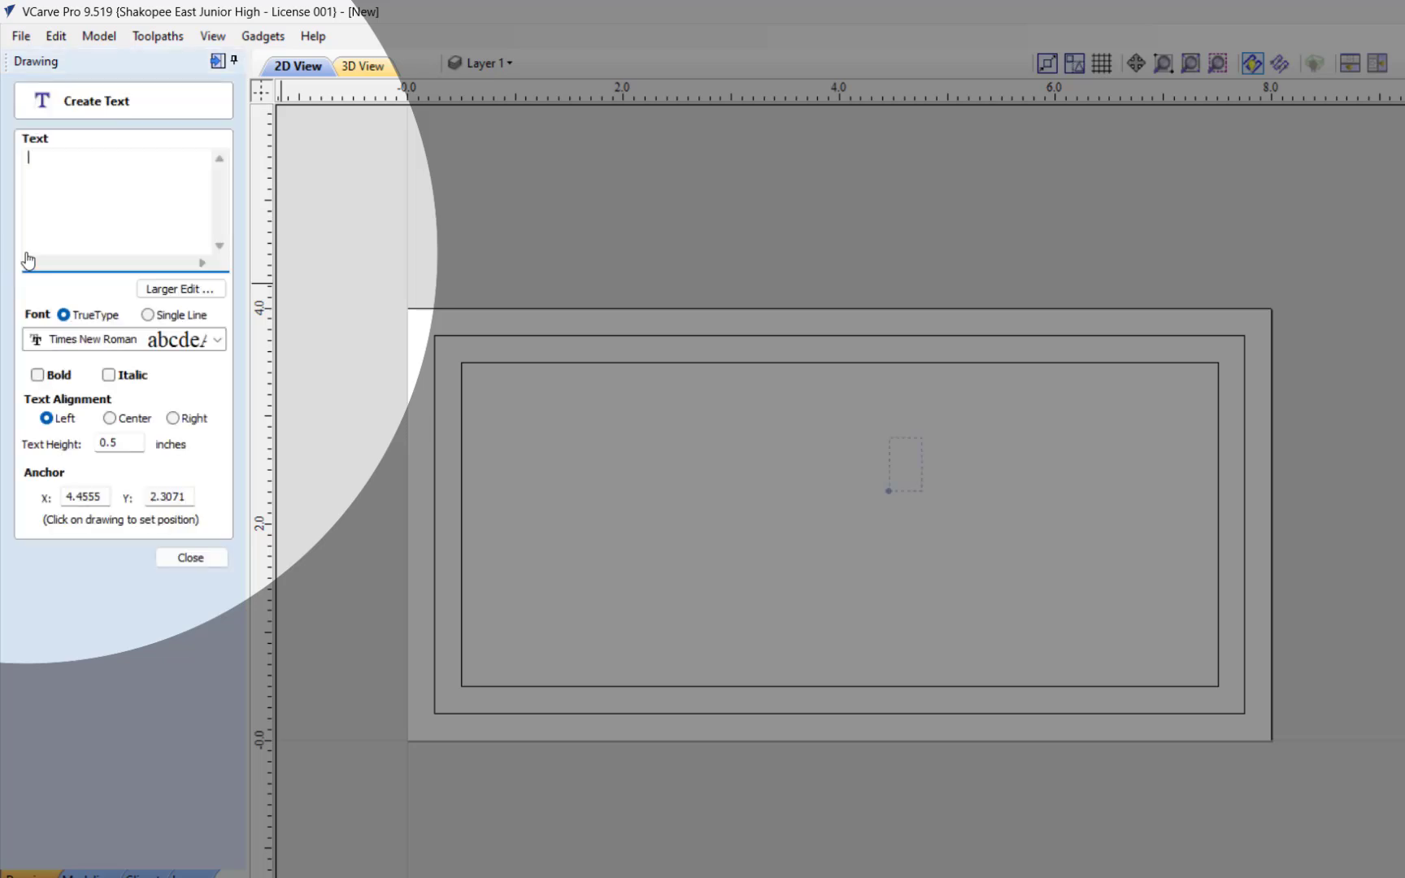
text(T)
key(BackSpace)
text(Toufar)
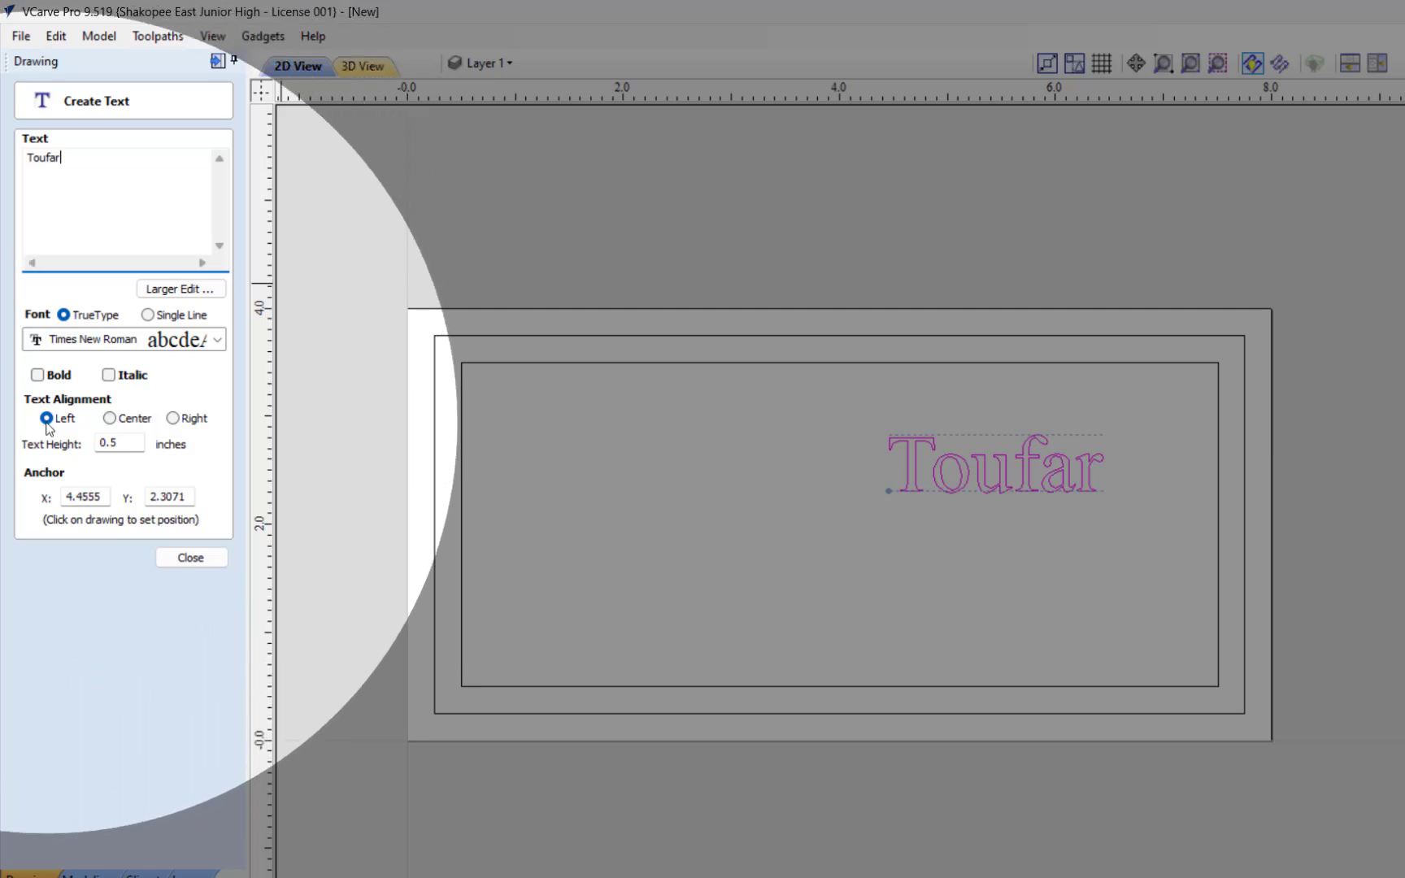
click(109, 419)
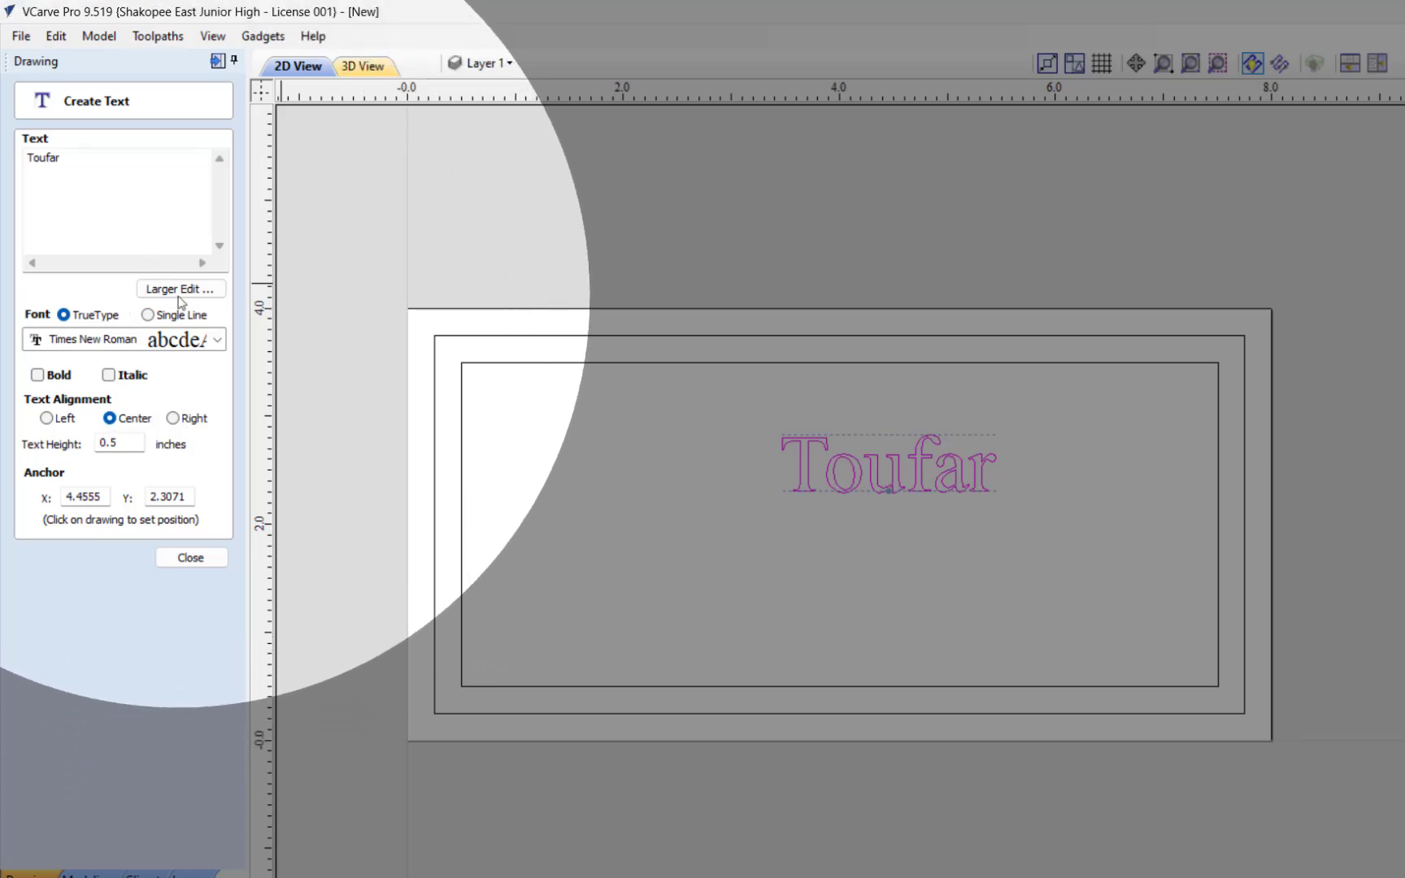
Step: Change the surname text's font to Arial Black
click(217, 340)
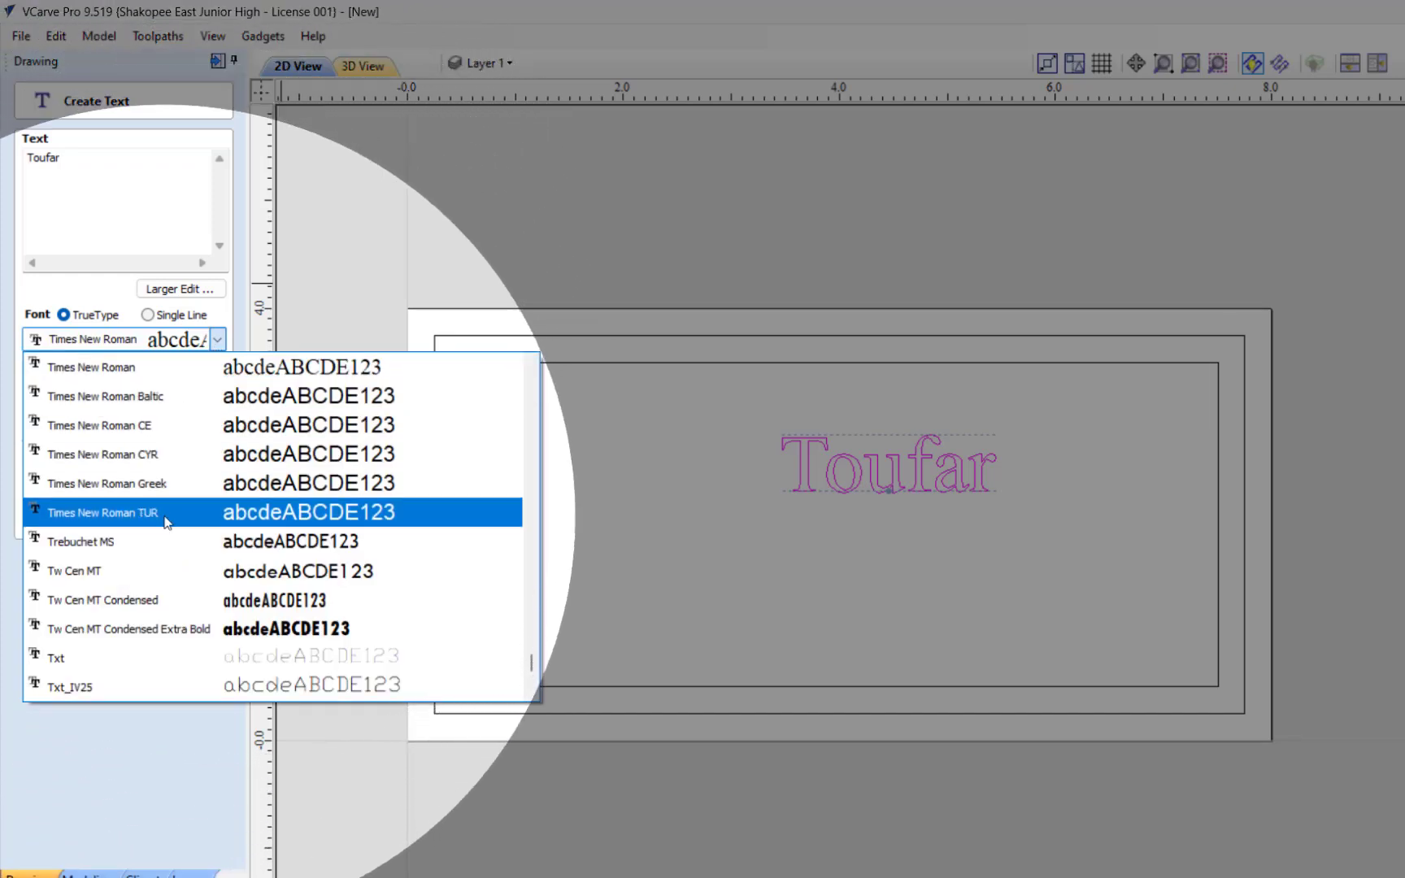
scroll(172, 495, down, 2)
scroll(166, 526, up, 4)
scroll(166, 526, up, 12)
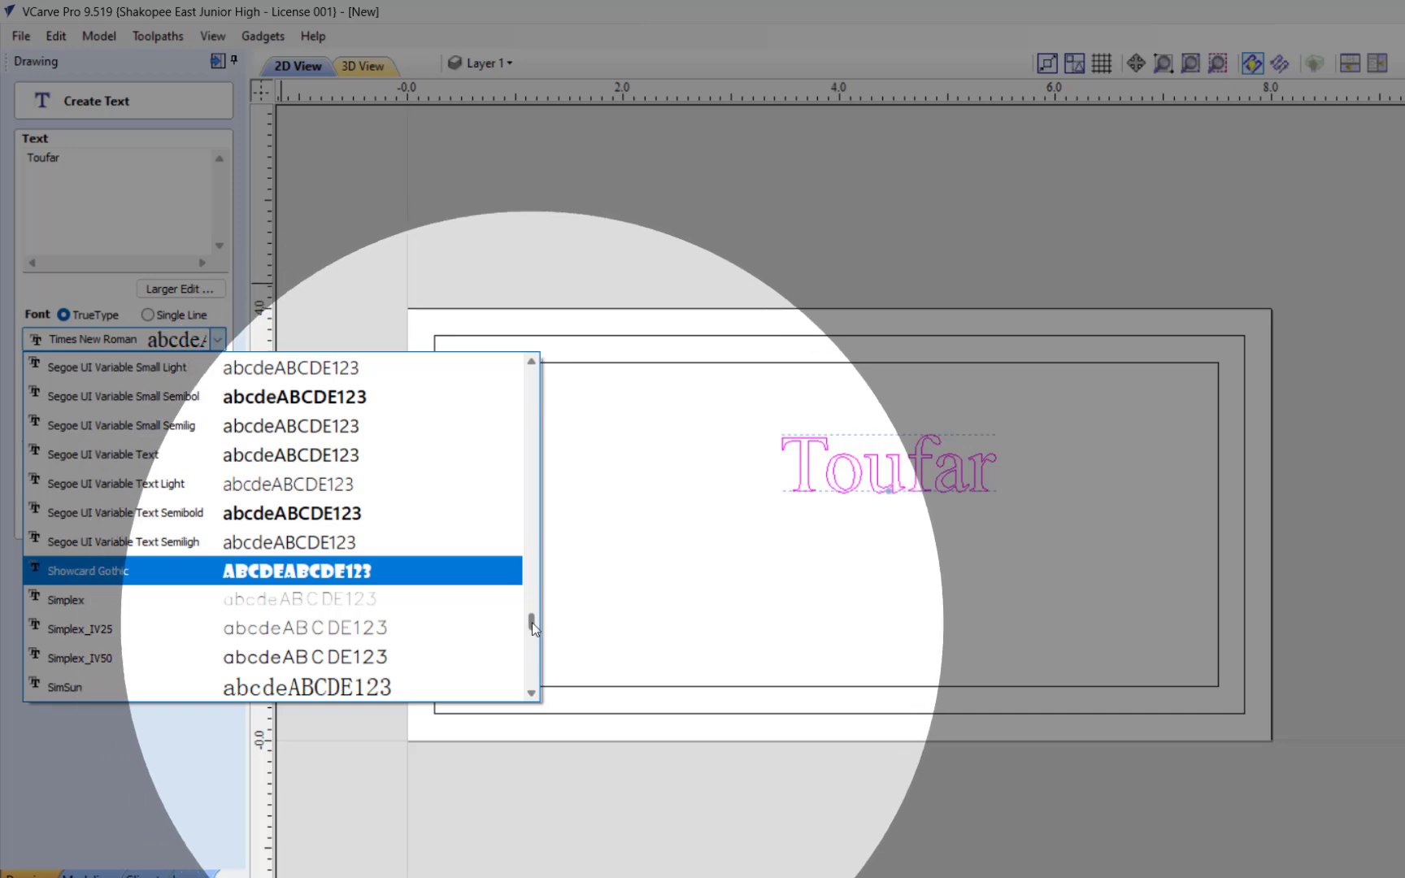
drag(530, 622, 533, 373)
scroll(277, 541, down, 10)
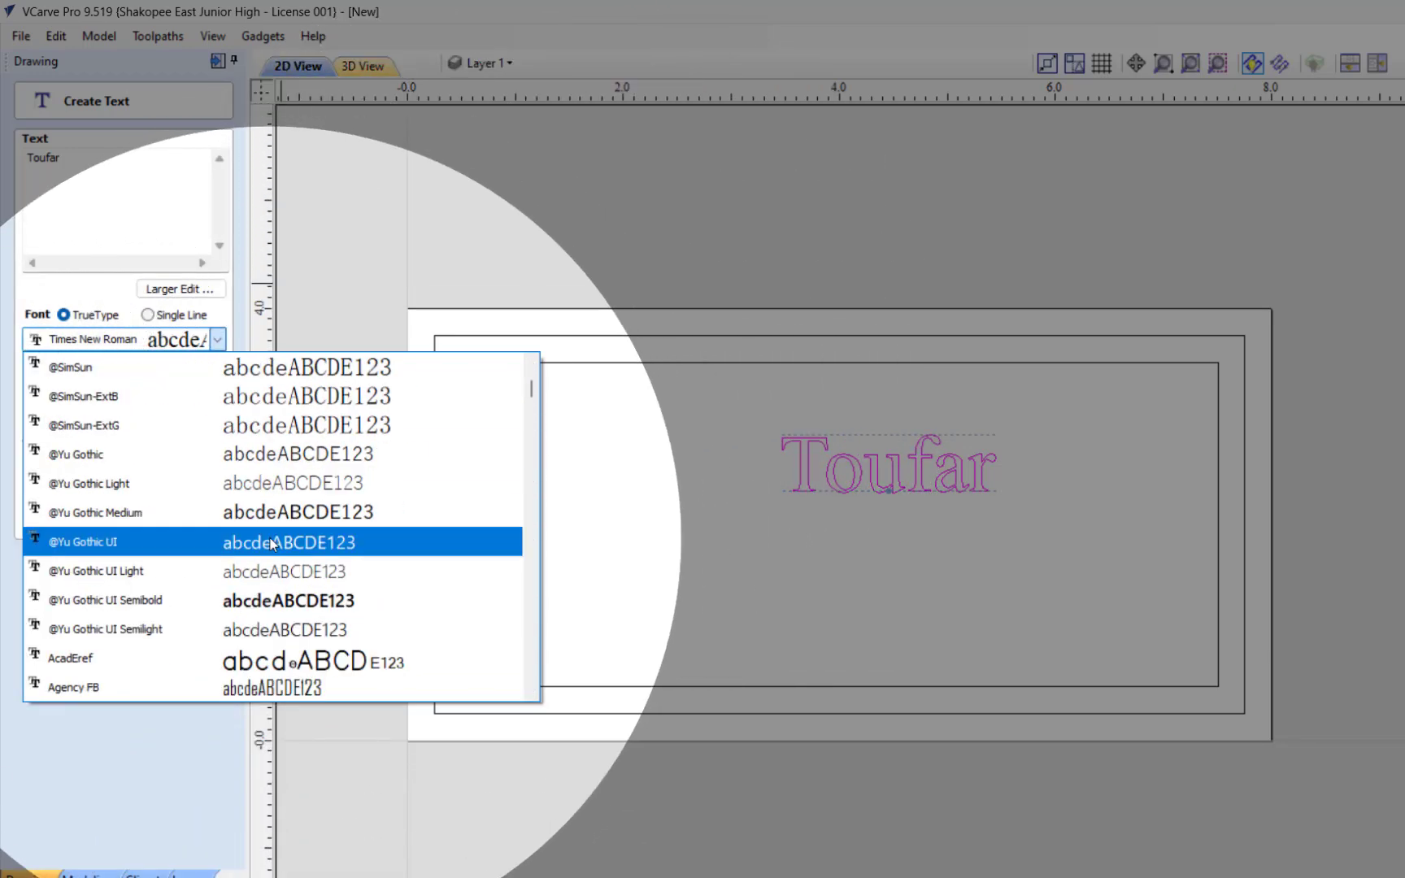
scroll(203, 530, down, 1)
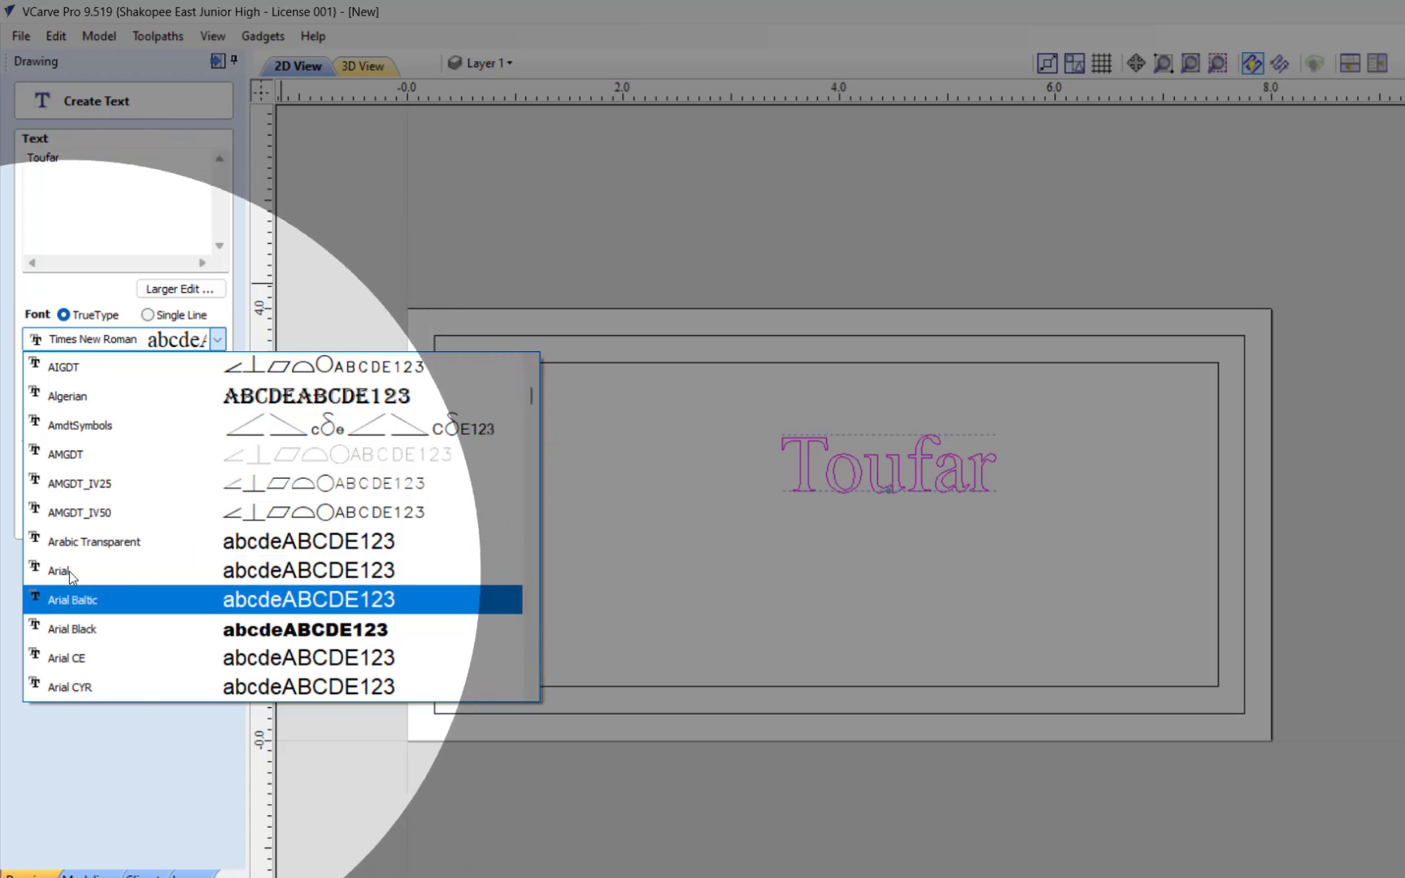
click(73, 626)
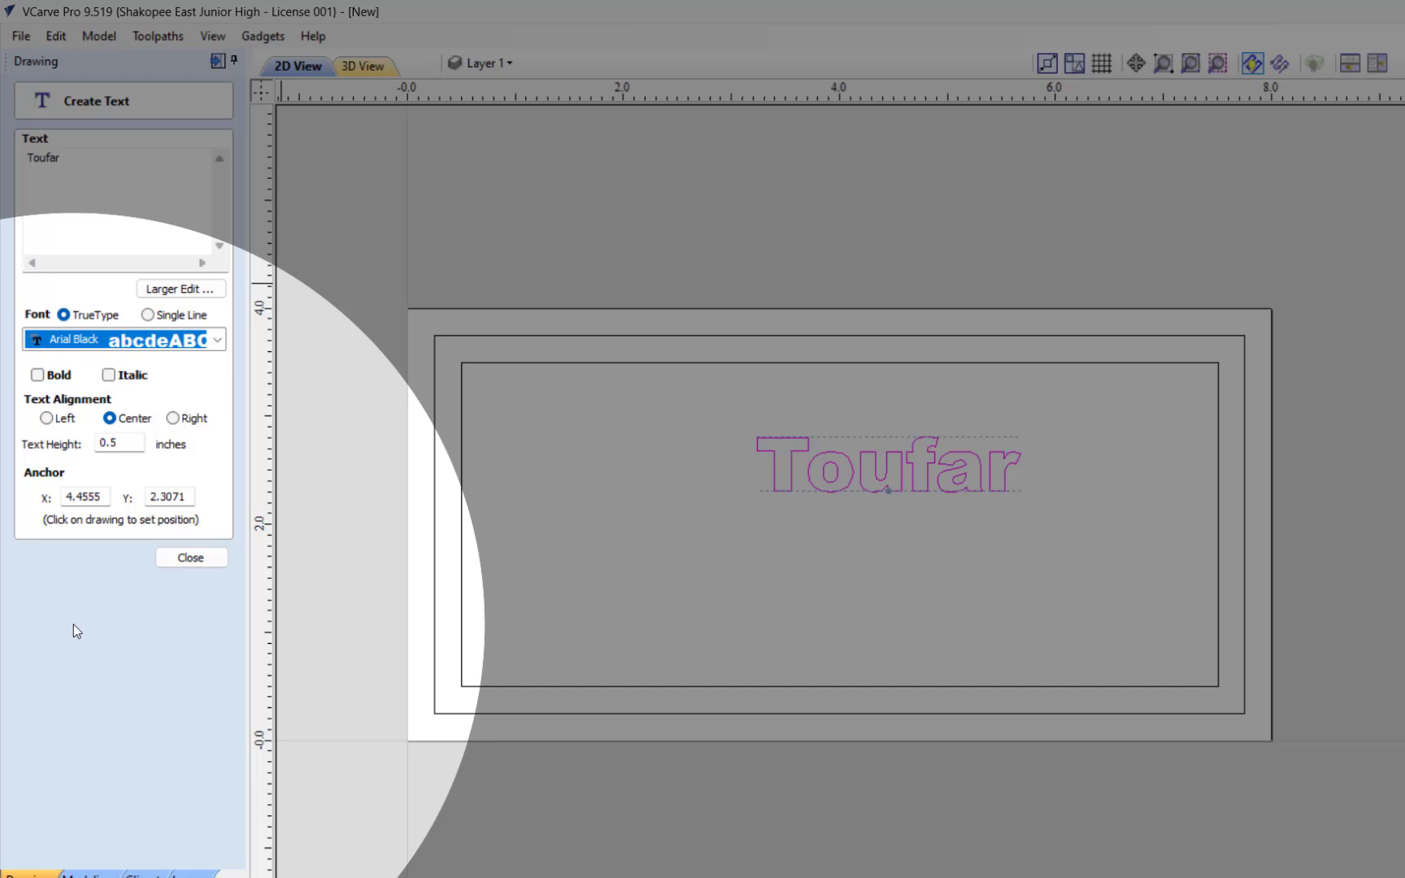
Step: Set the surname text's font to Arial CE, finish the text and deselect it
click(101, 342)
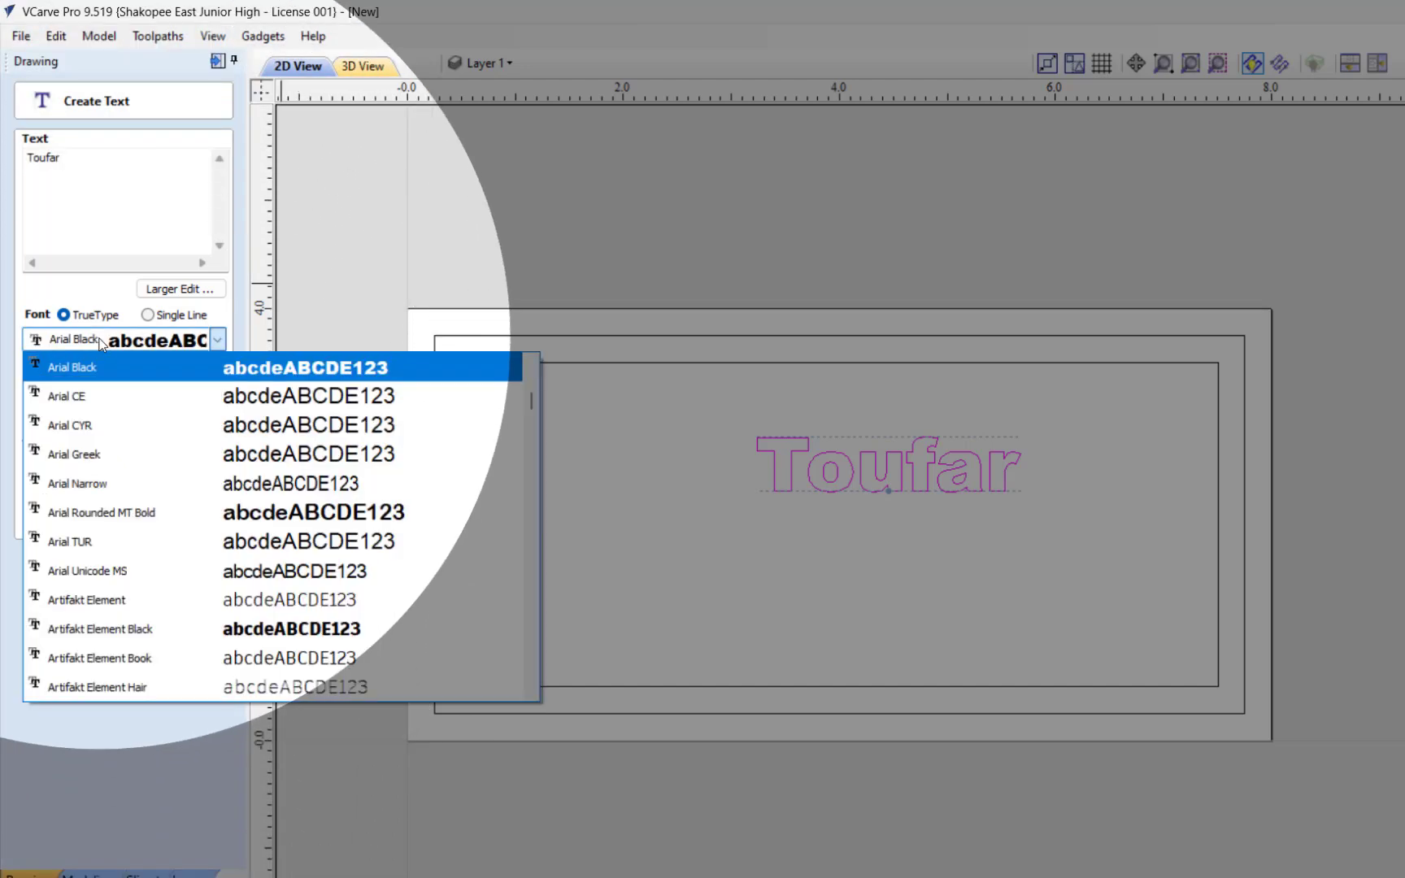
click(93, 402)
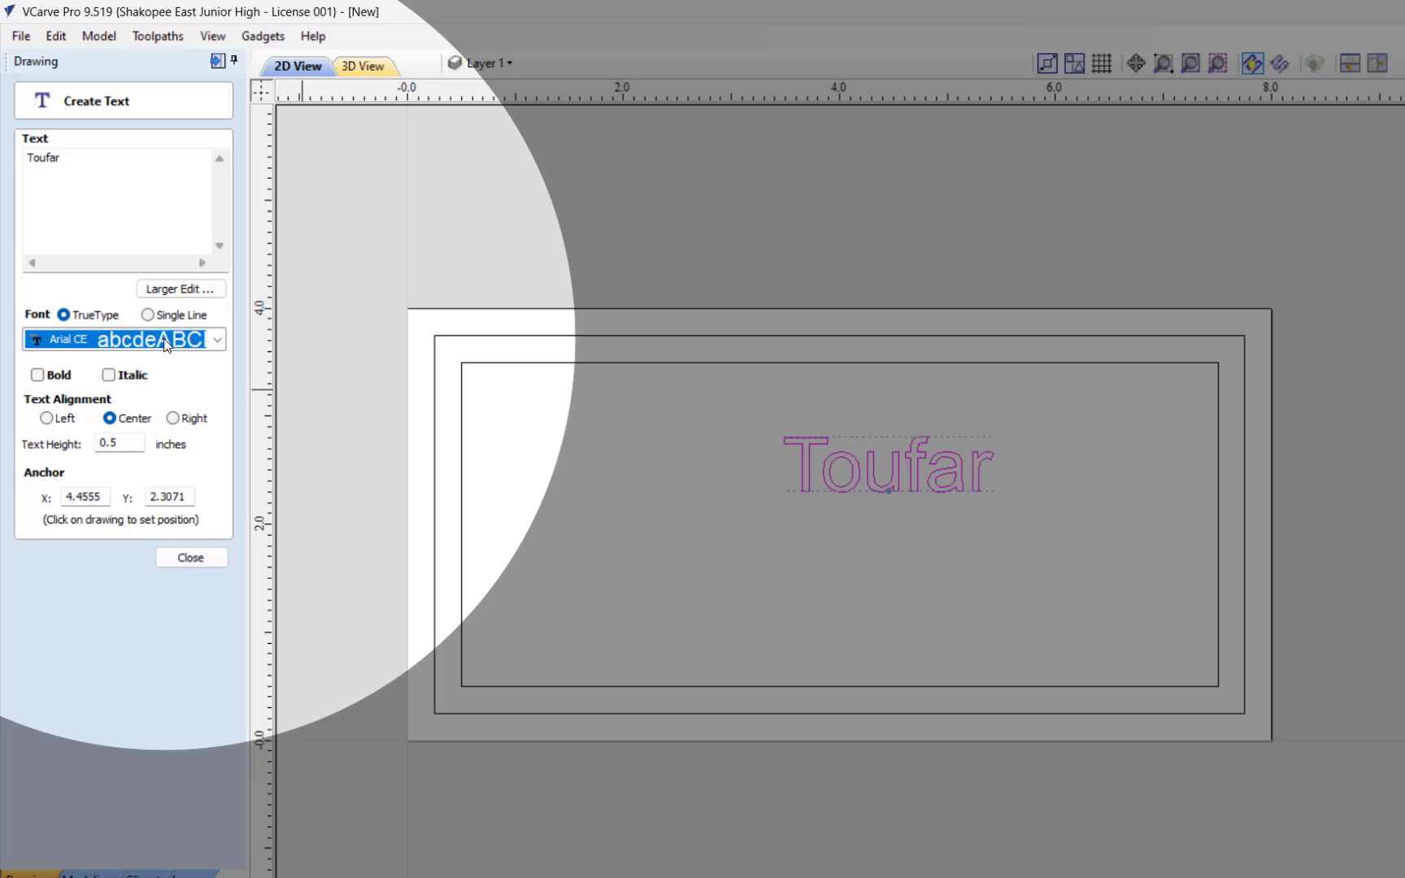
click(190, 558)
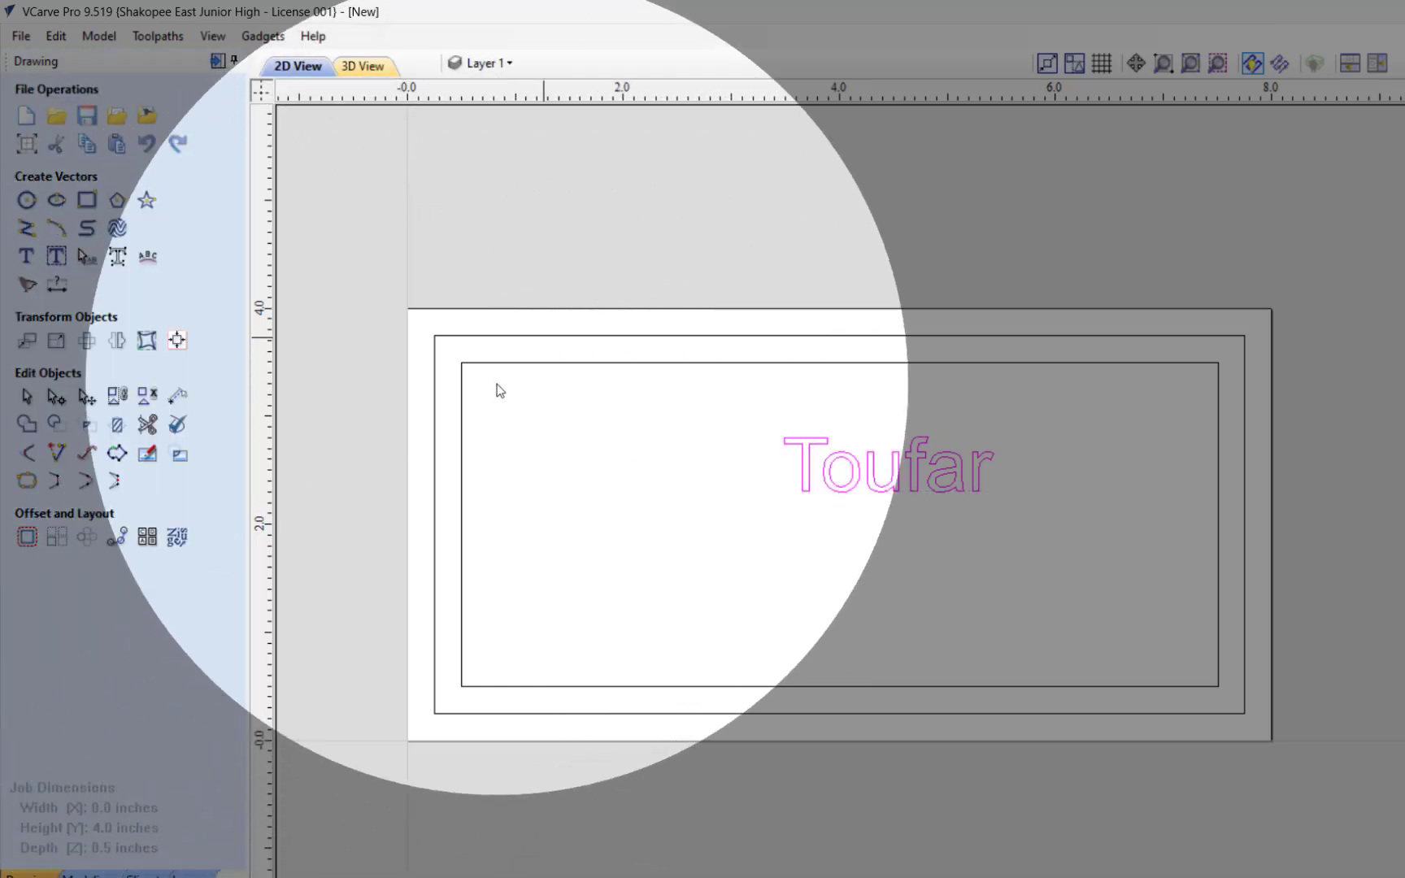
click(688, 281)
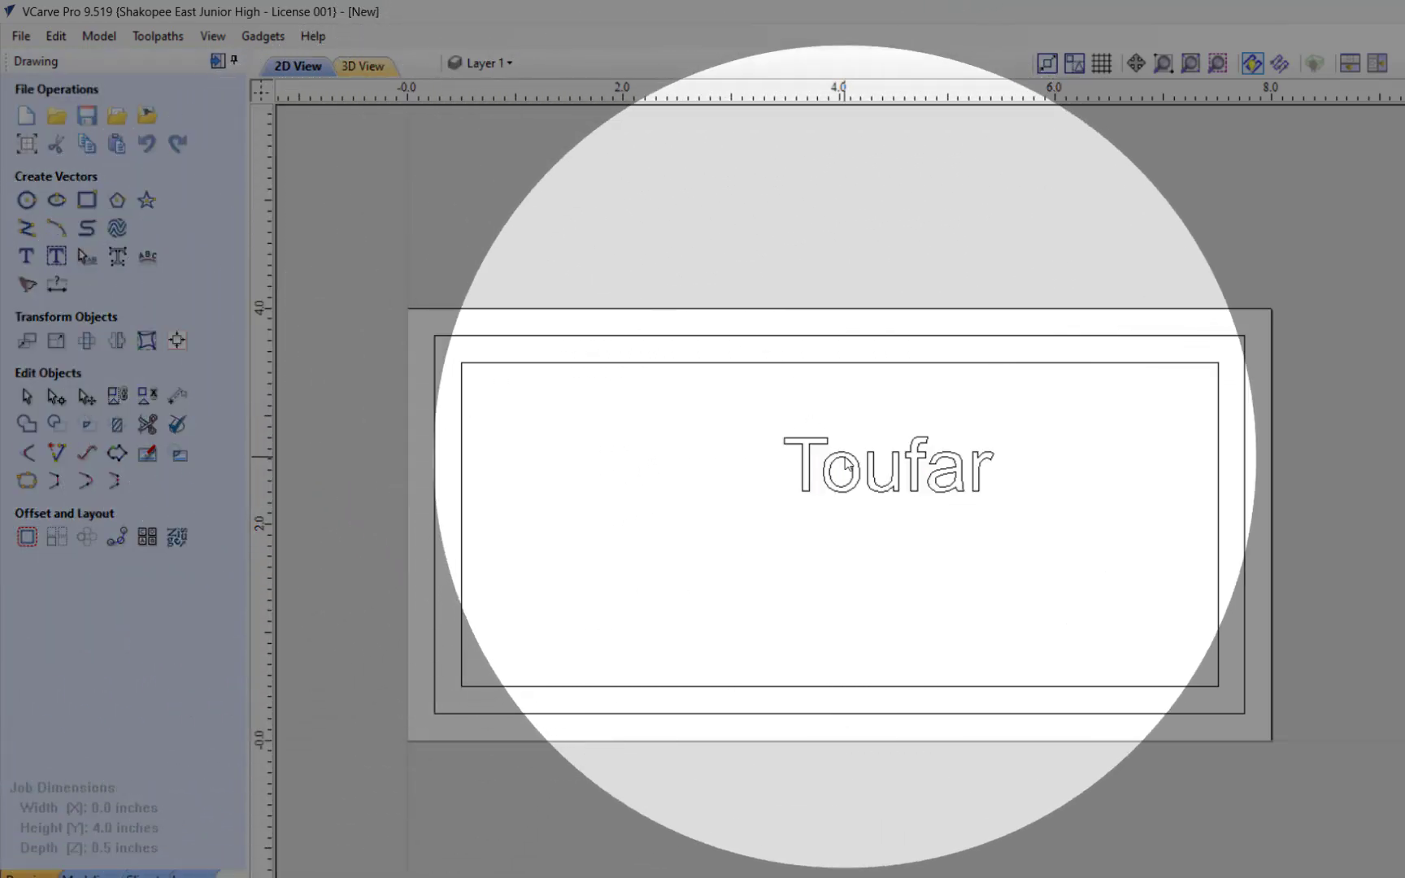
Step: Enlarge the surname text to about 5.8 inches wide so it nearly fills the inner rectangle's width
click(846, 465)
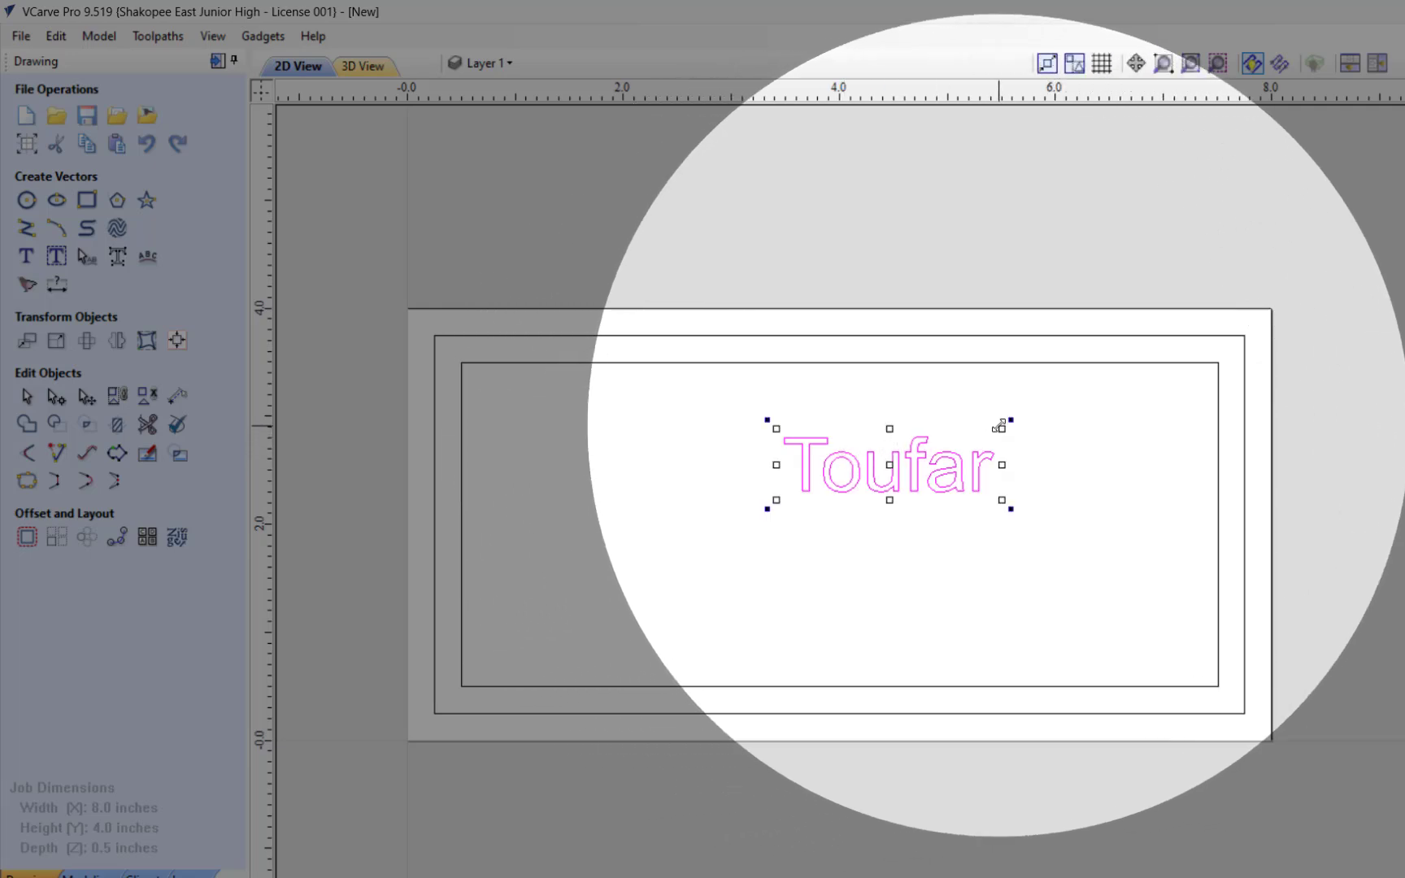
drag(768, 506, 715, 558)
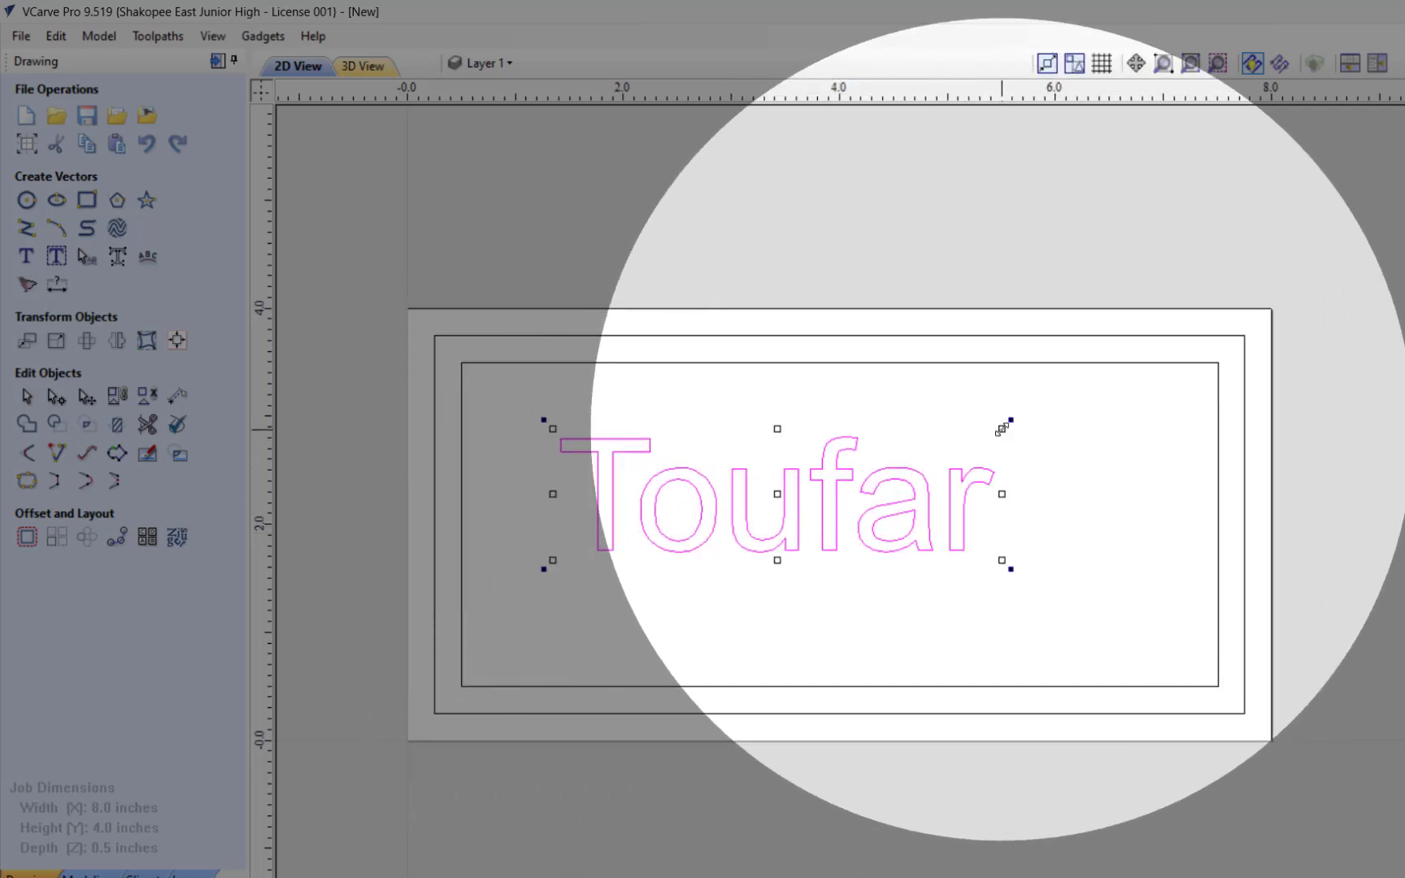
drag(1002, 430, 1085, 402)
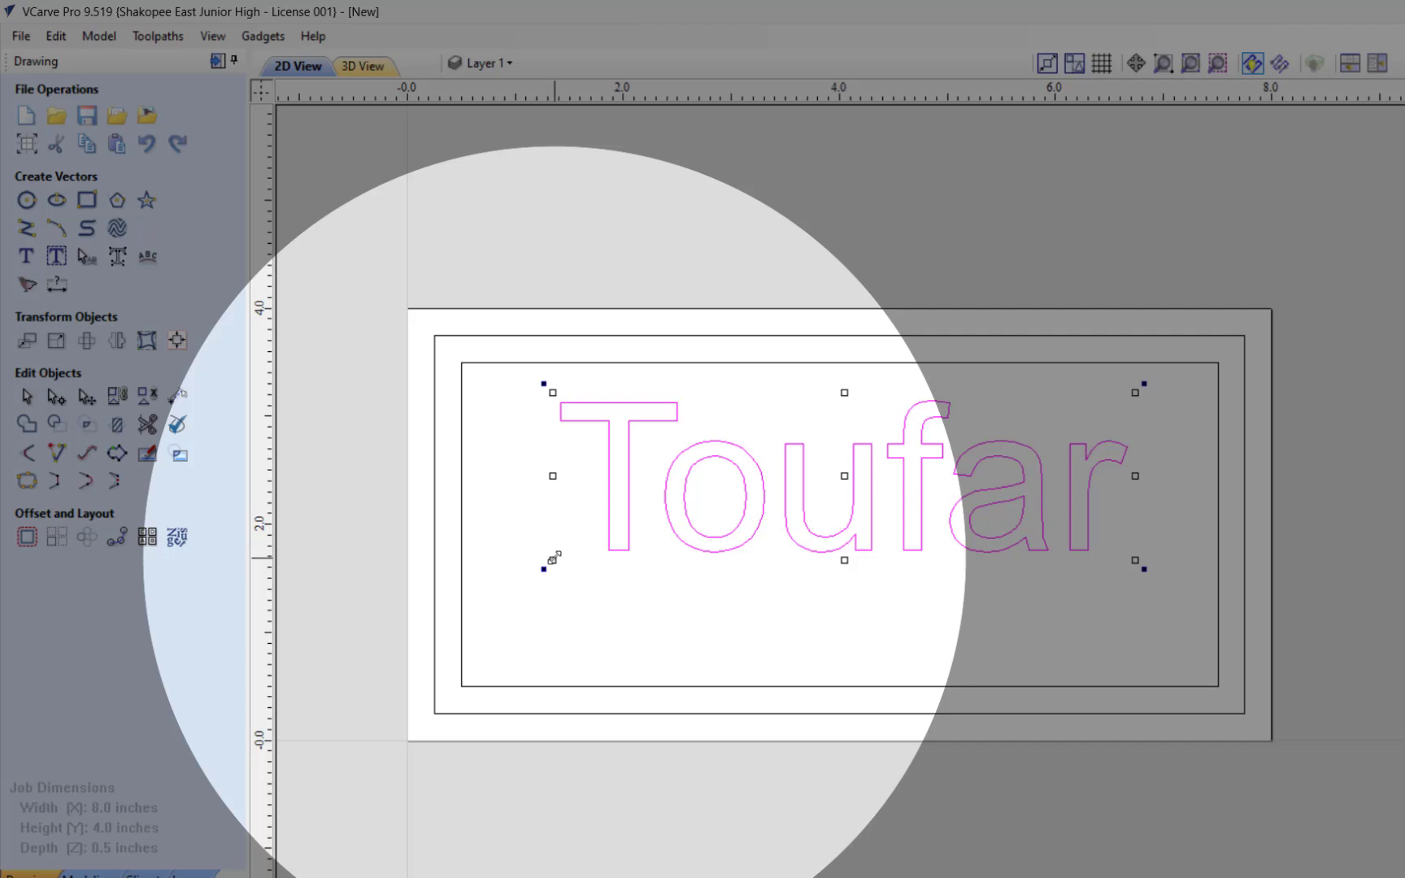
mouse_move(554, 559)
mouse_down()
mouse_move(530, 570)
mouse_move(561, 570)
mouse_up()
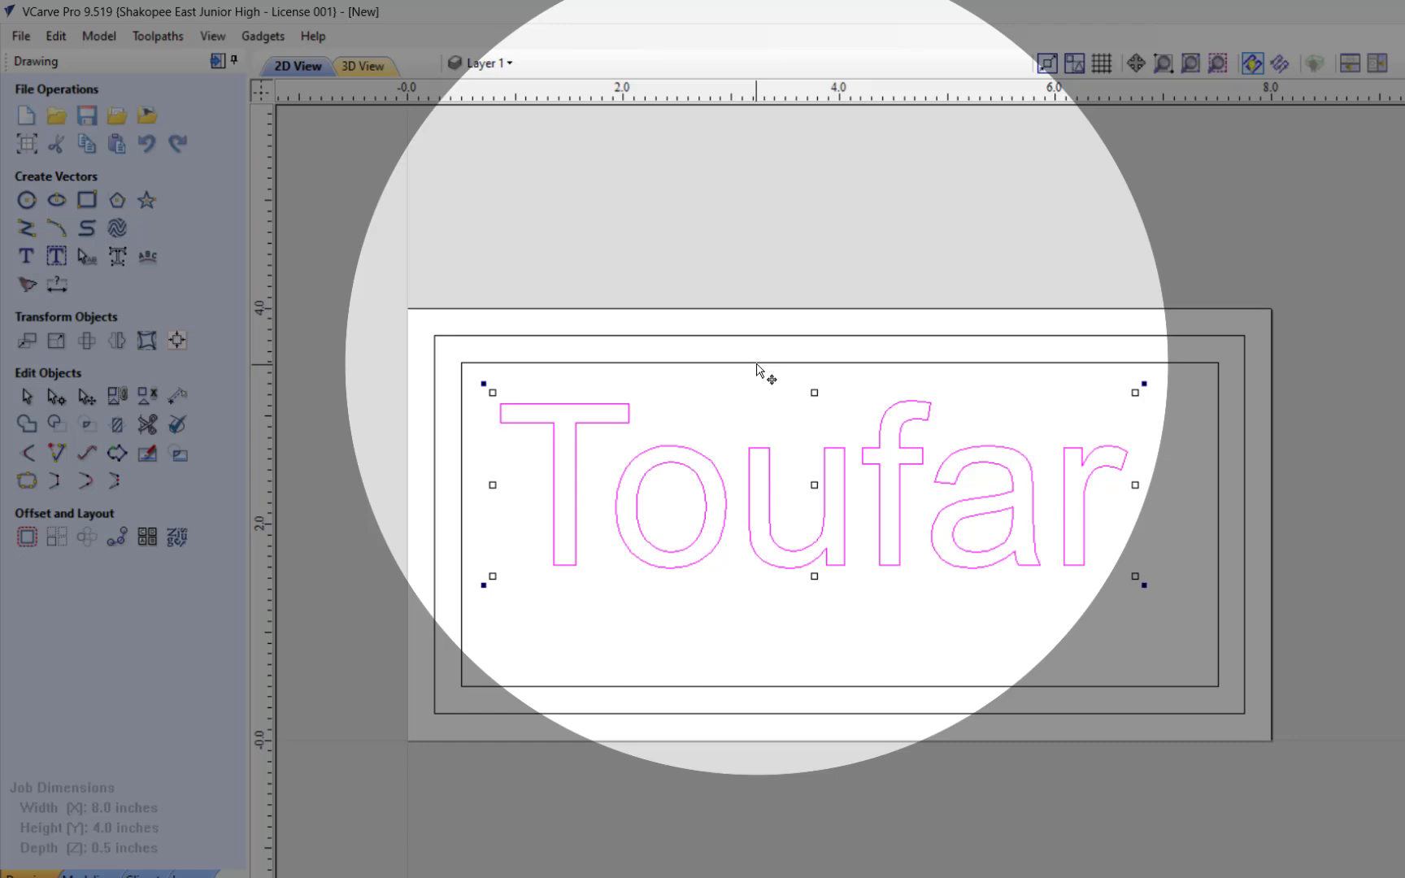
key(super+shift+s)
key(super+p)
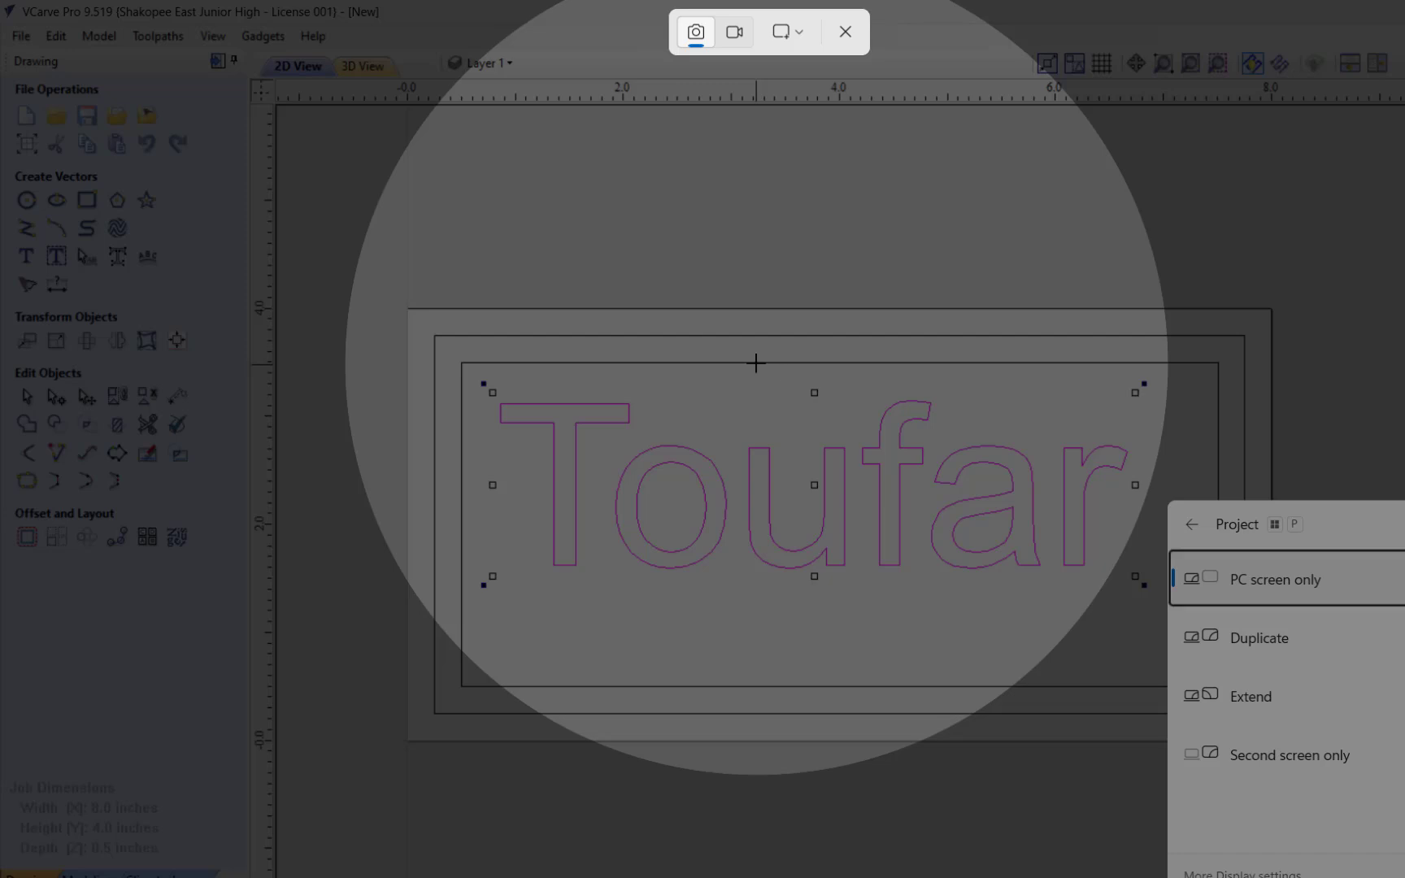
key(Escape)
key(Escape)
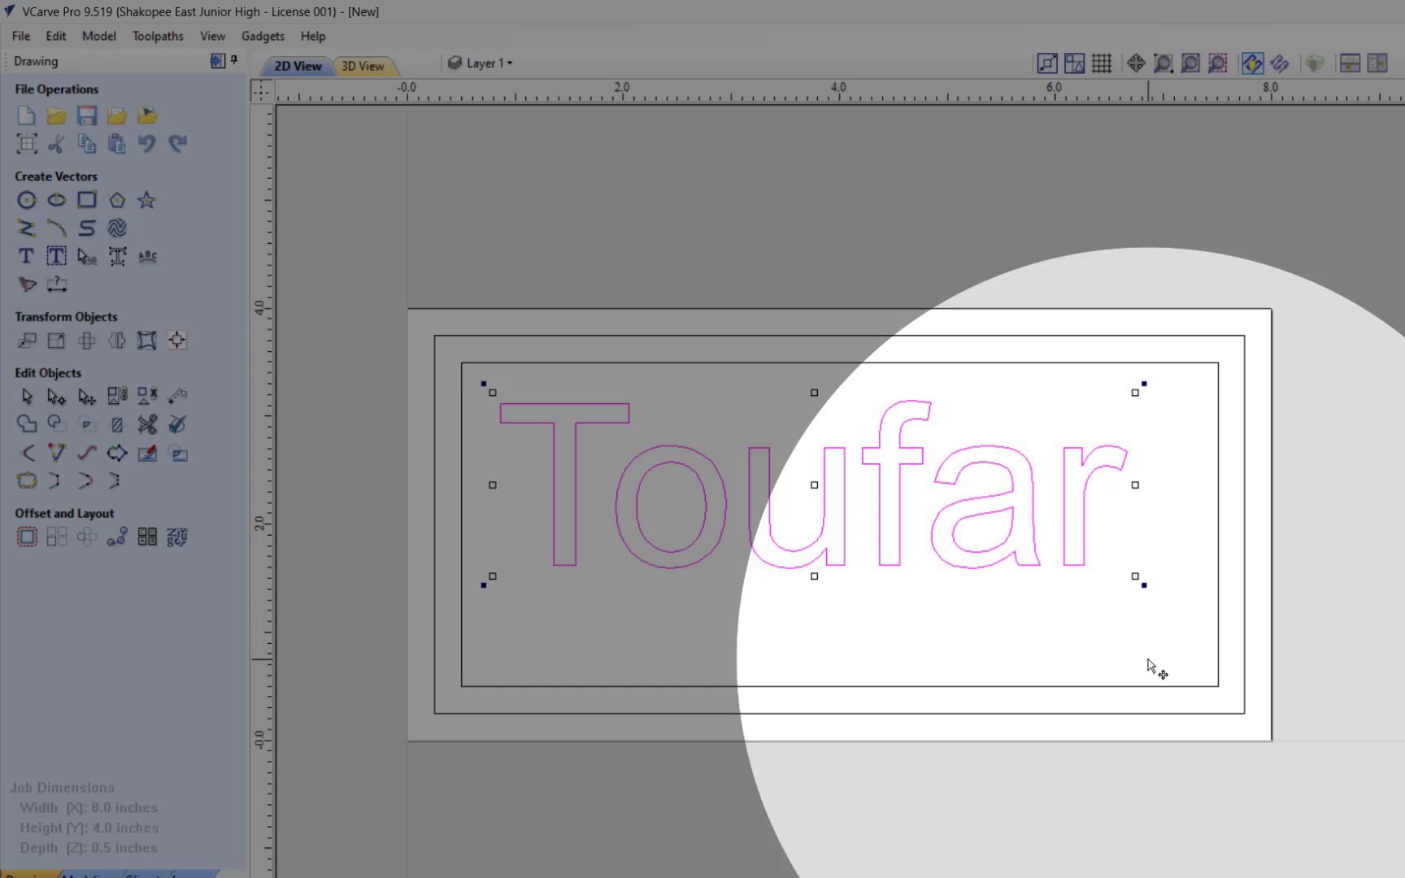
key(super+shift+s)
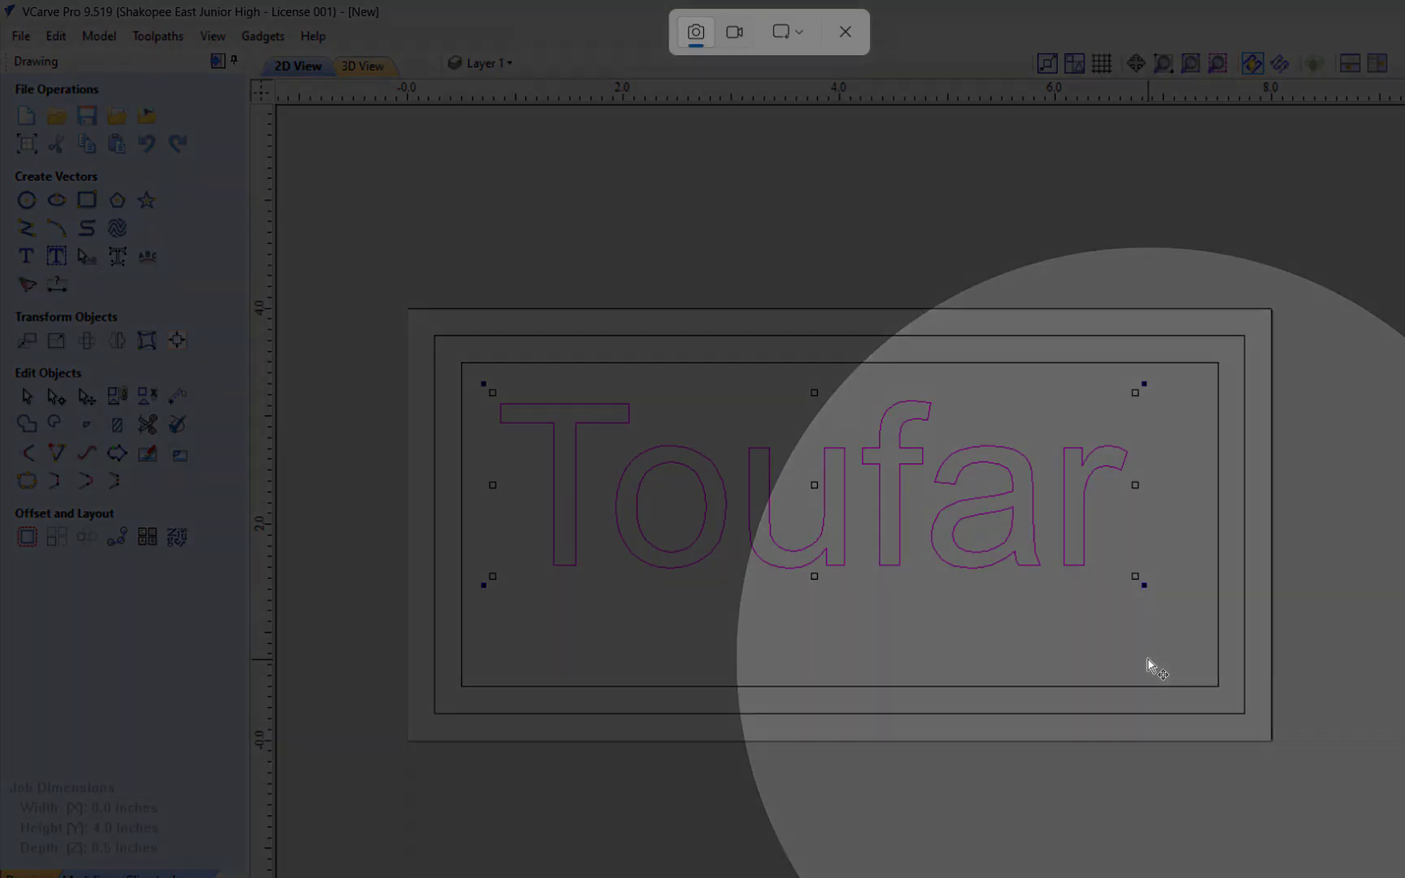
key(Escape)
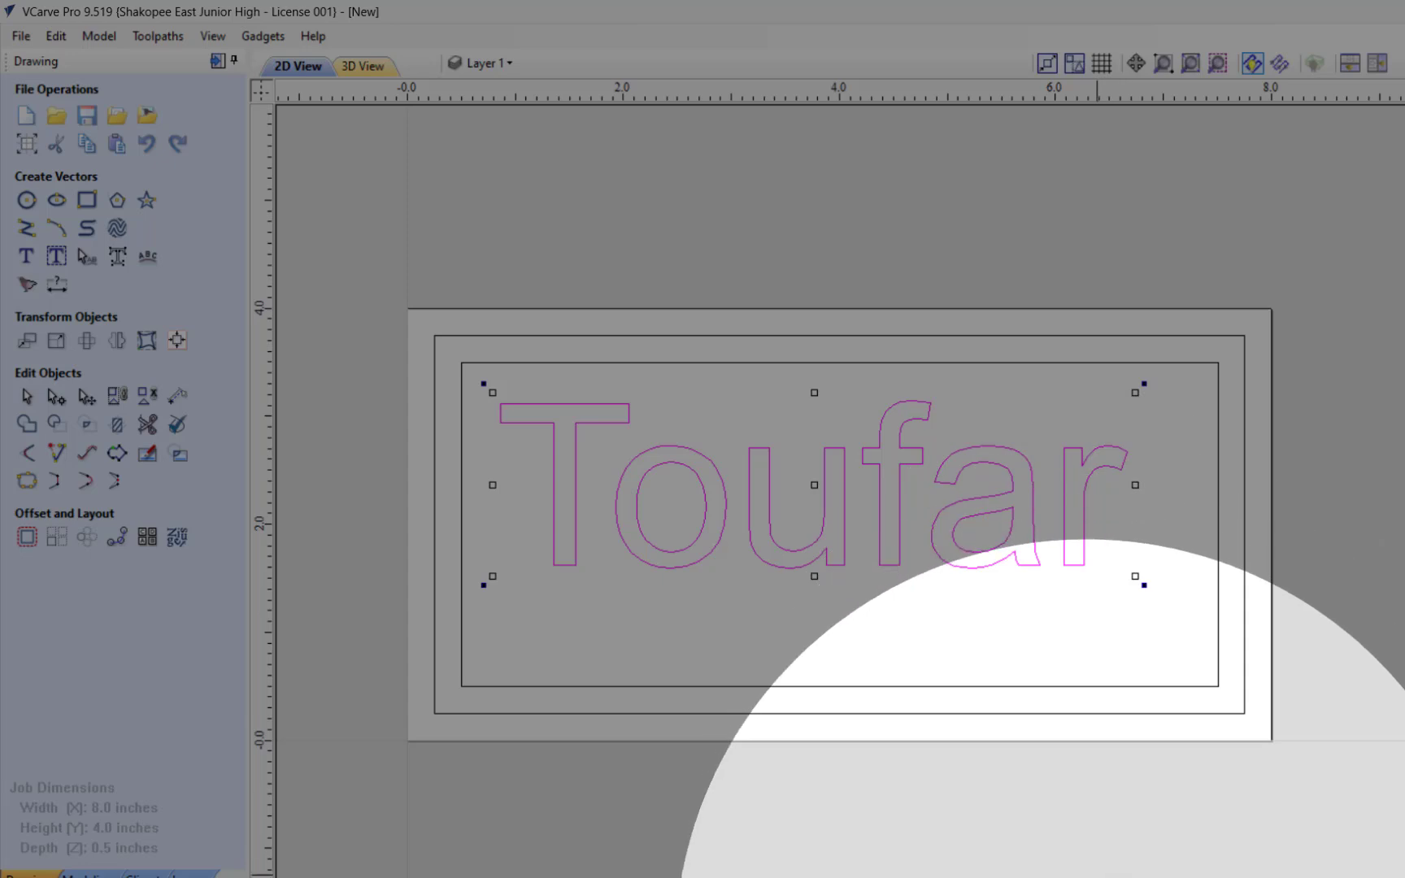
click(1088, 877)
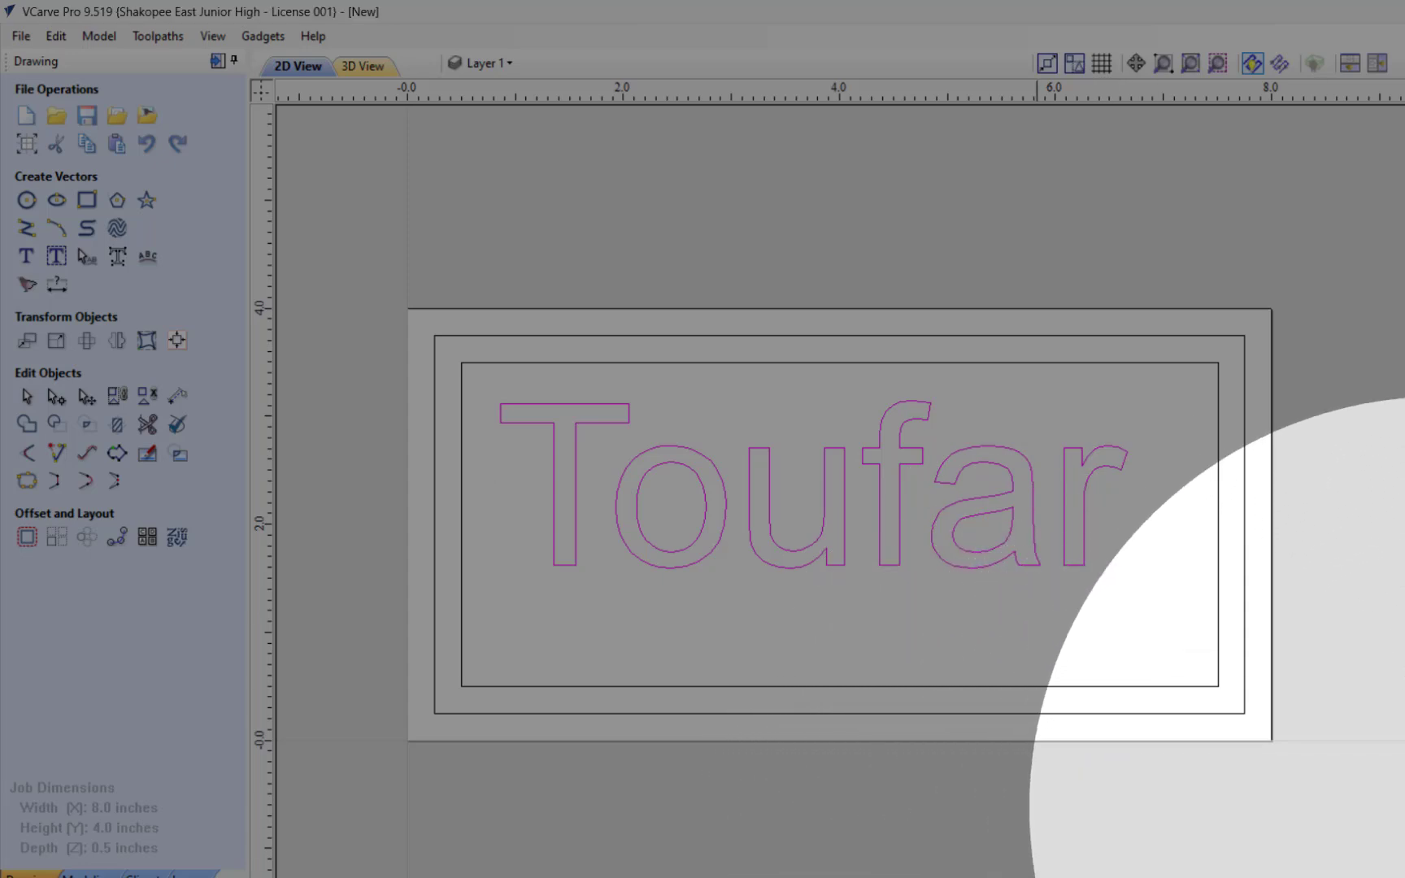
Step: Nudge the surname text down and to the right until it sits roughly centered inside the borders, and leave it deselected
key(Down)
key(Down)
key(Down)
key(Down)
key(Down)
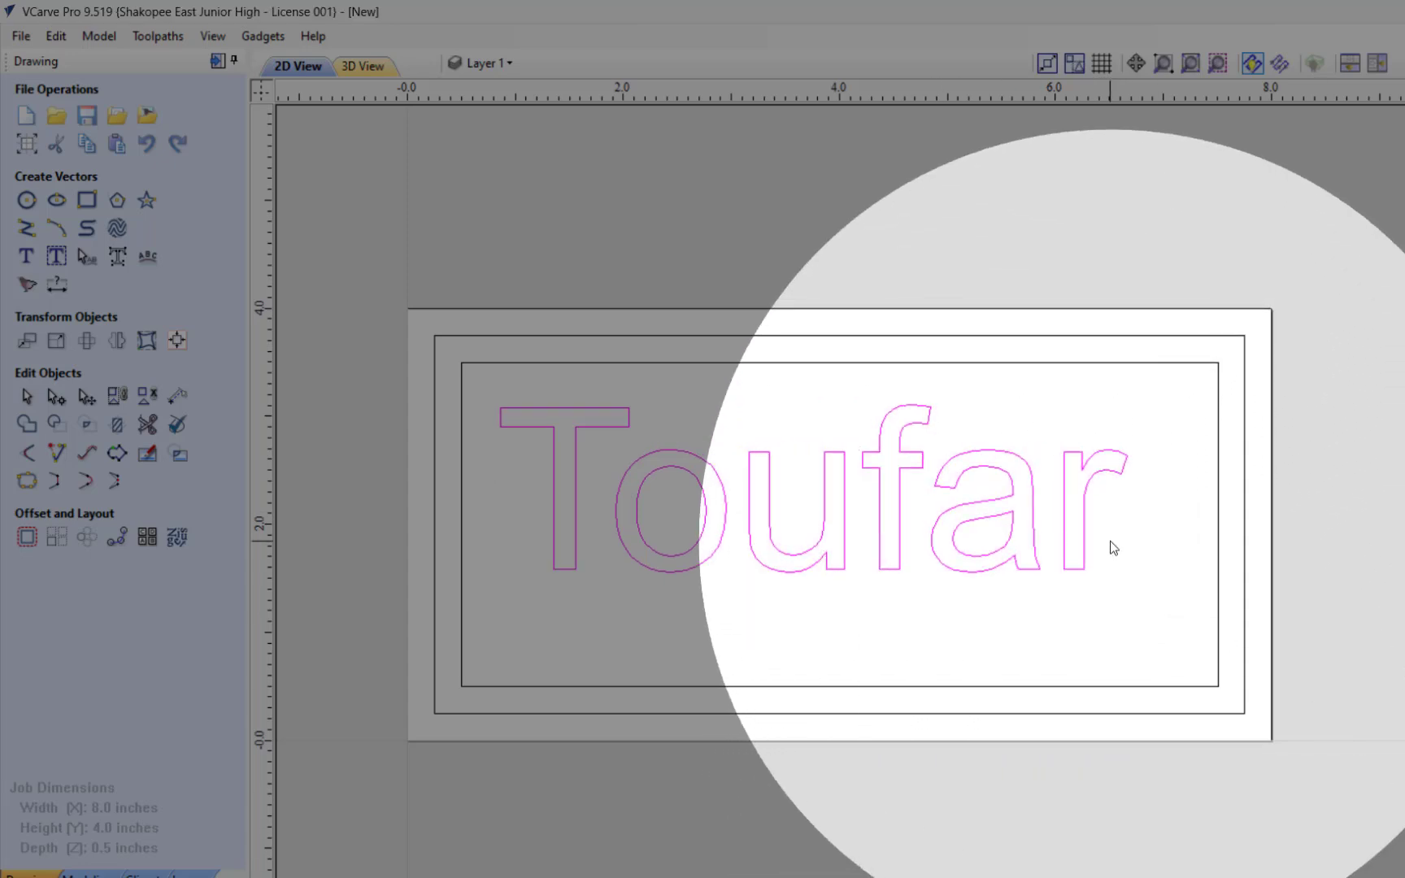
key(Down)
key(Right)
key(Right)
key(Right)
key(Right)
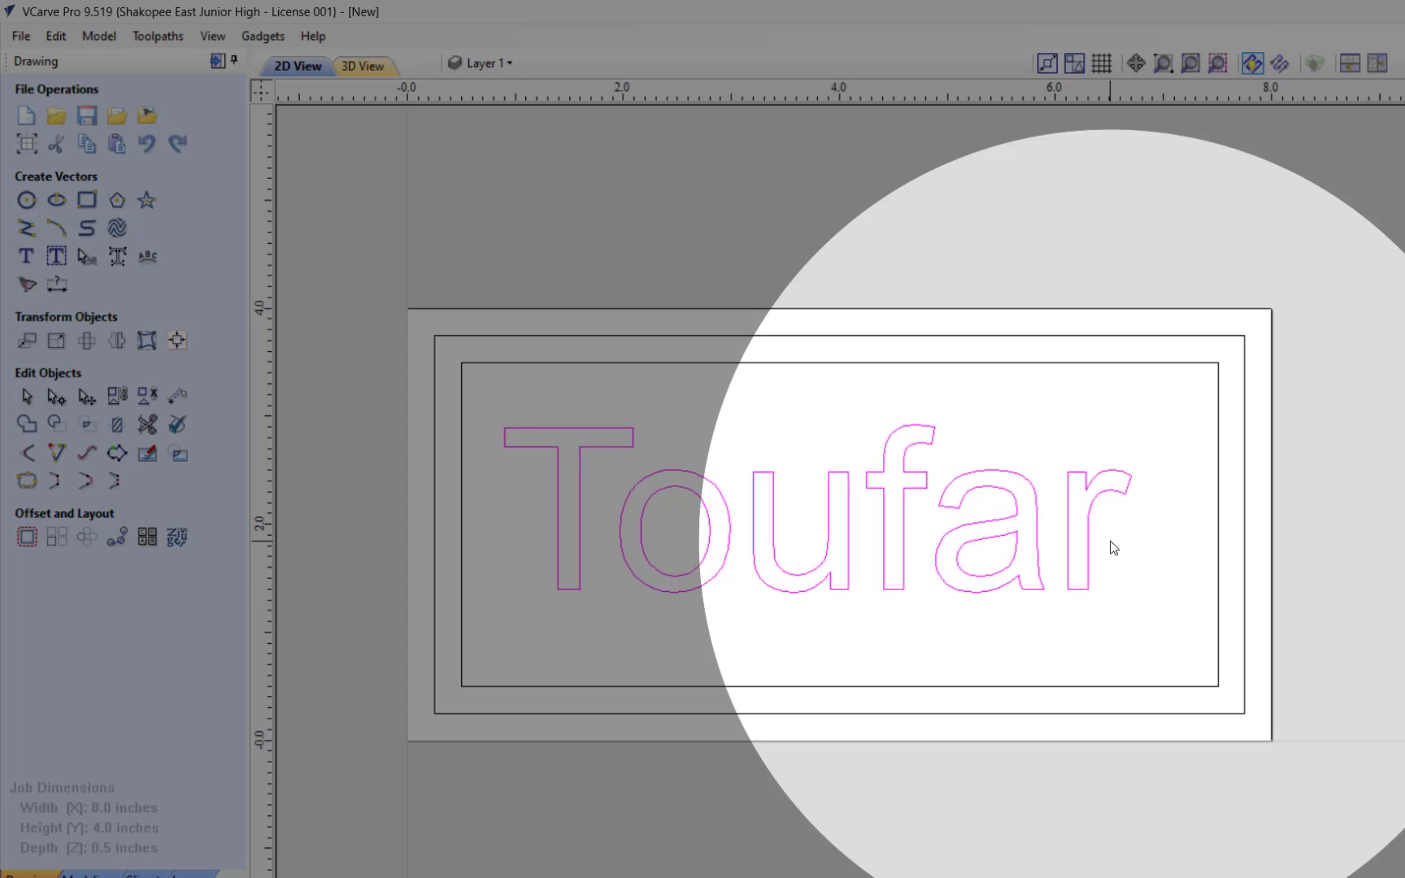
key(Right)
key(Right)
key(Right)
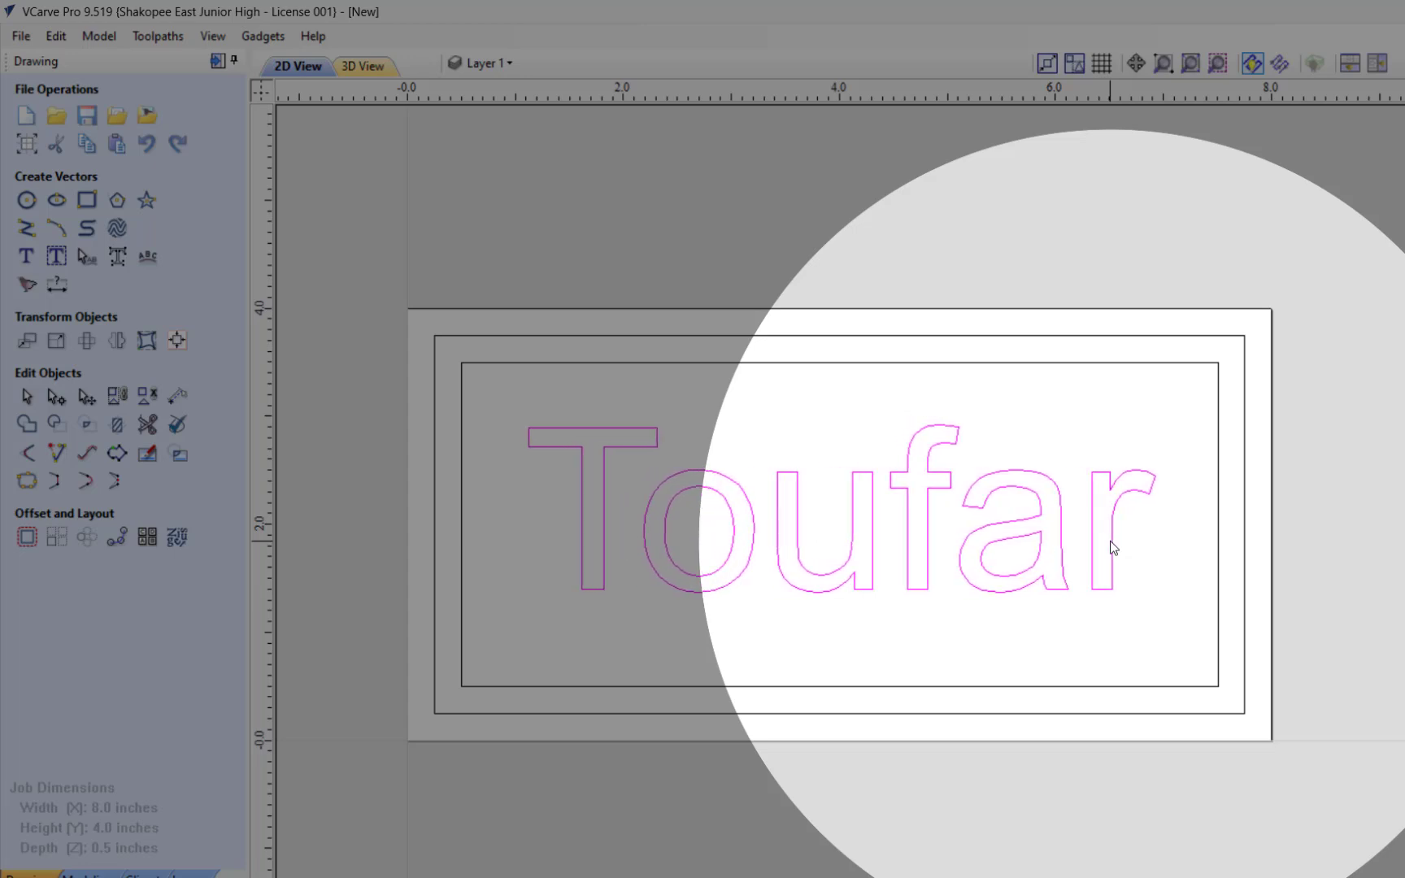
key(Left)
key(Down)
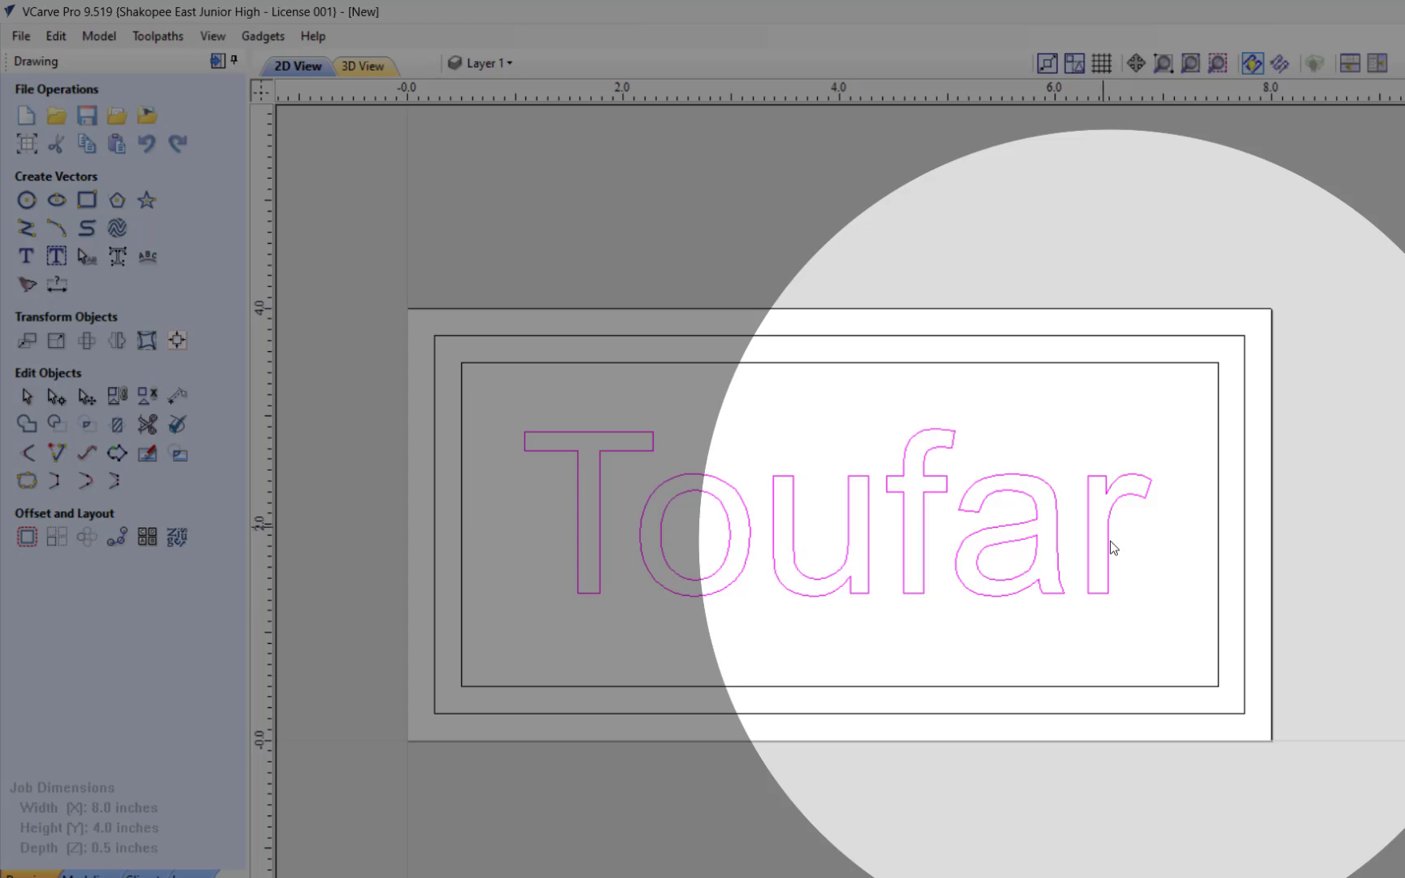
click(647, 278)
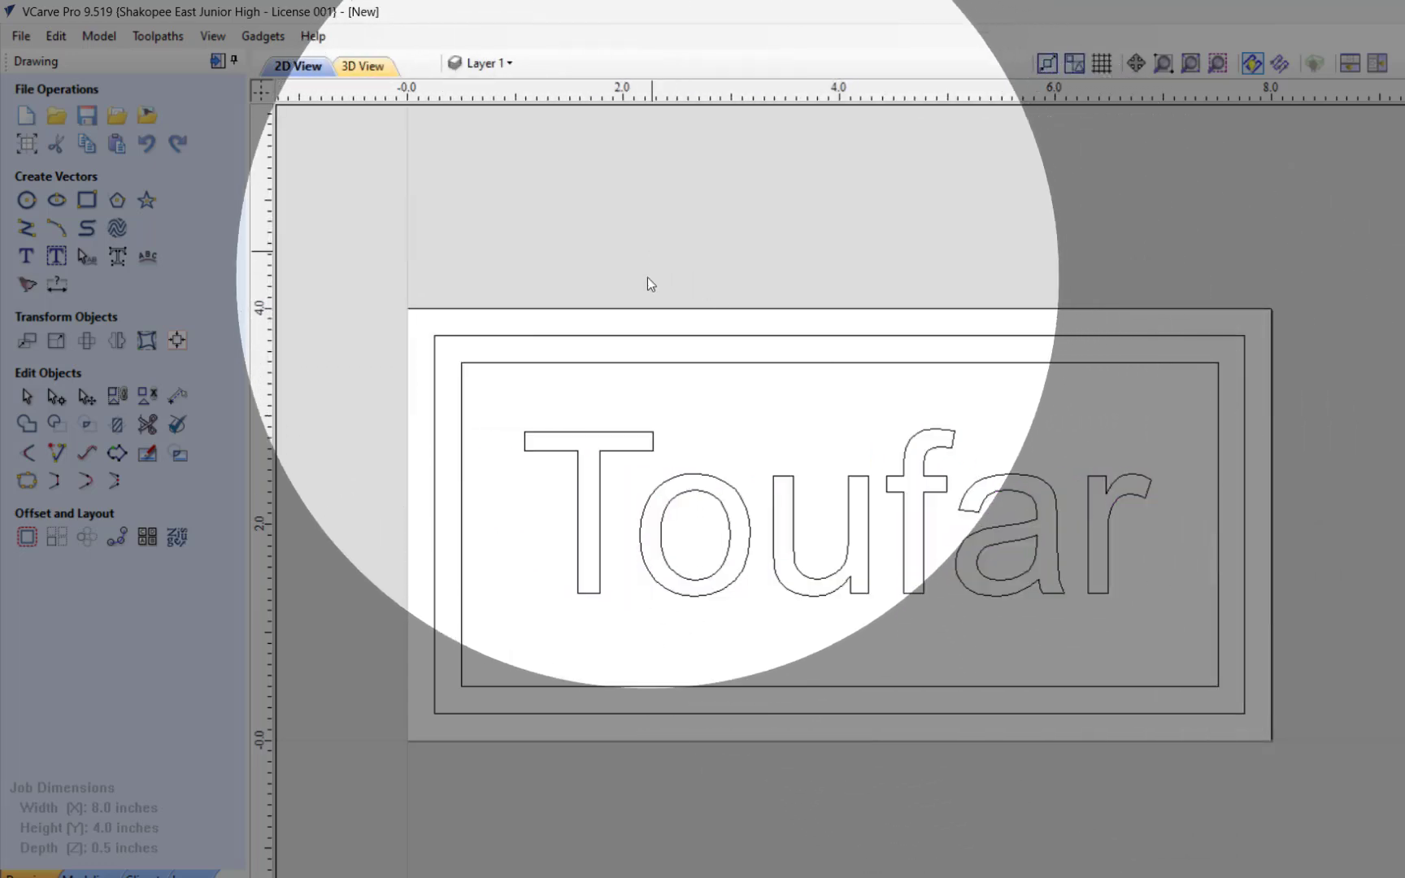
click(615, 440)
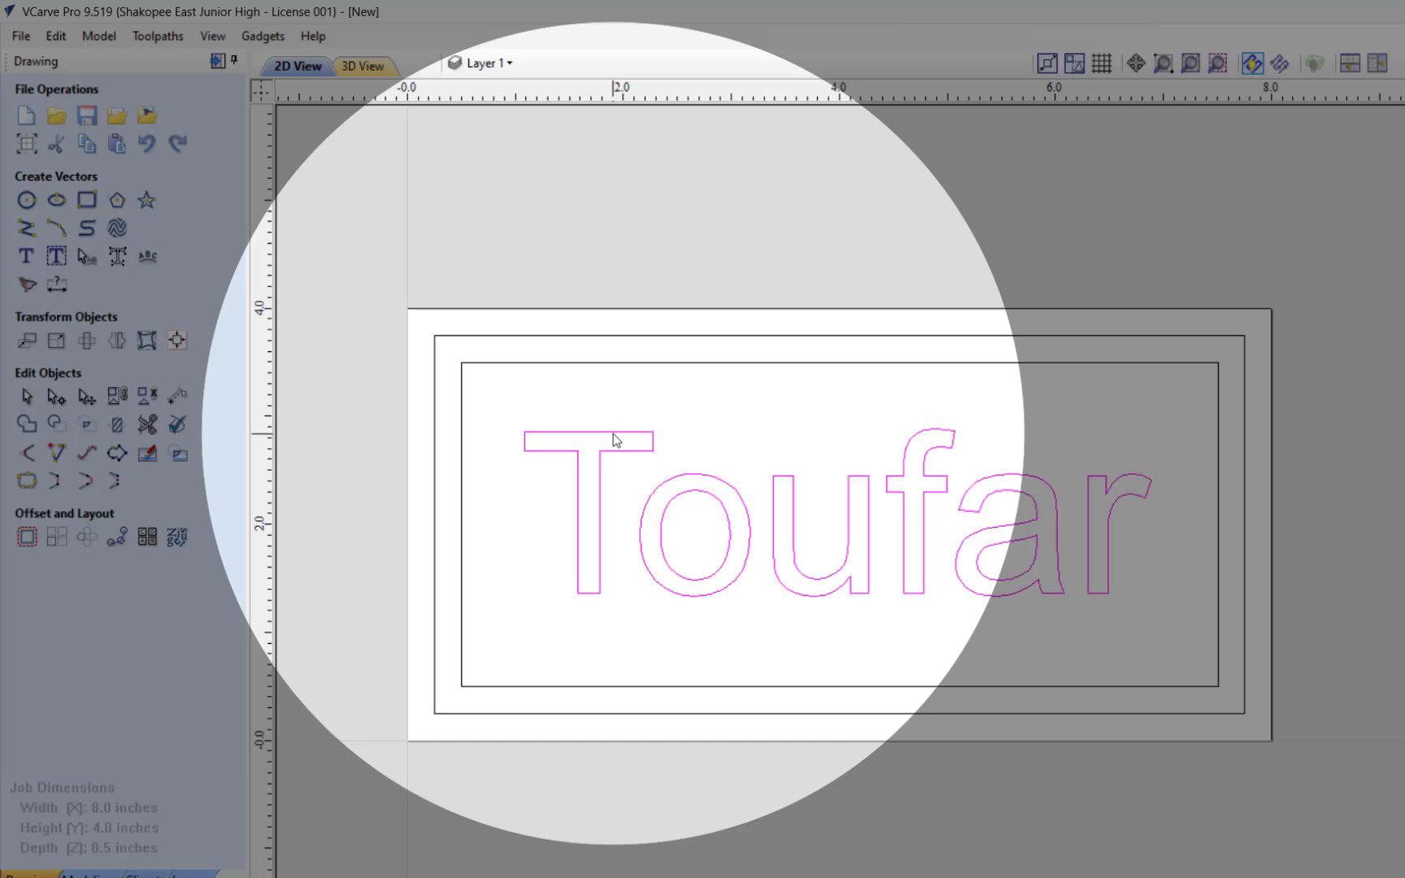
click(548, 234)
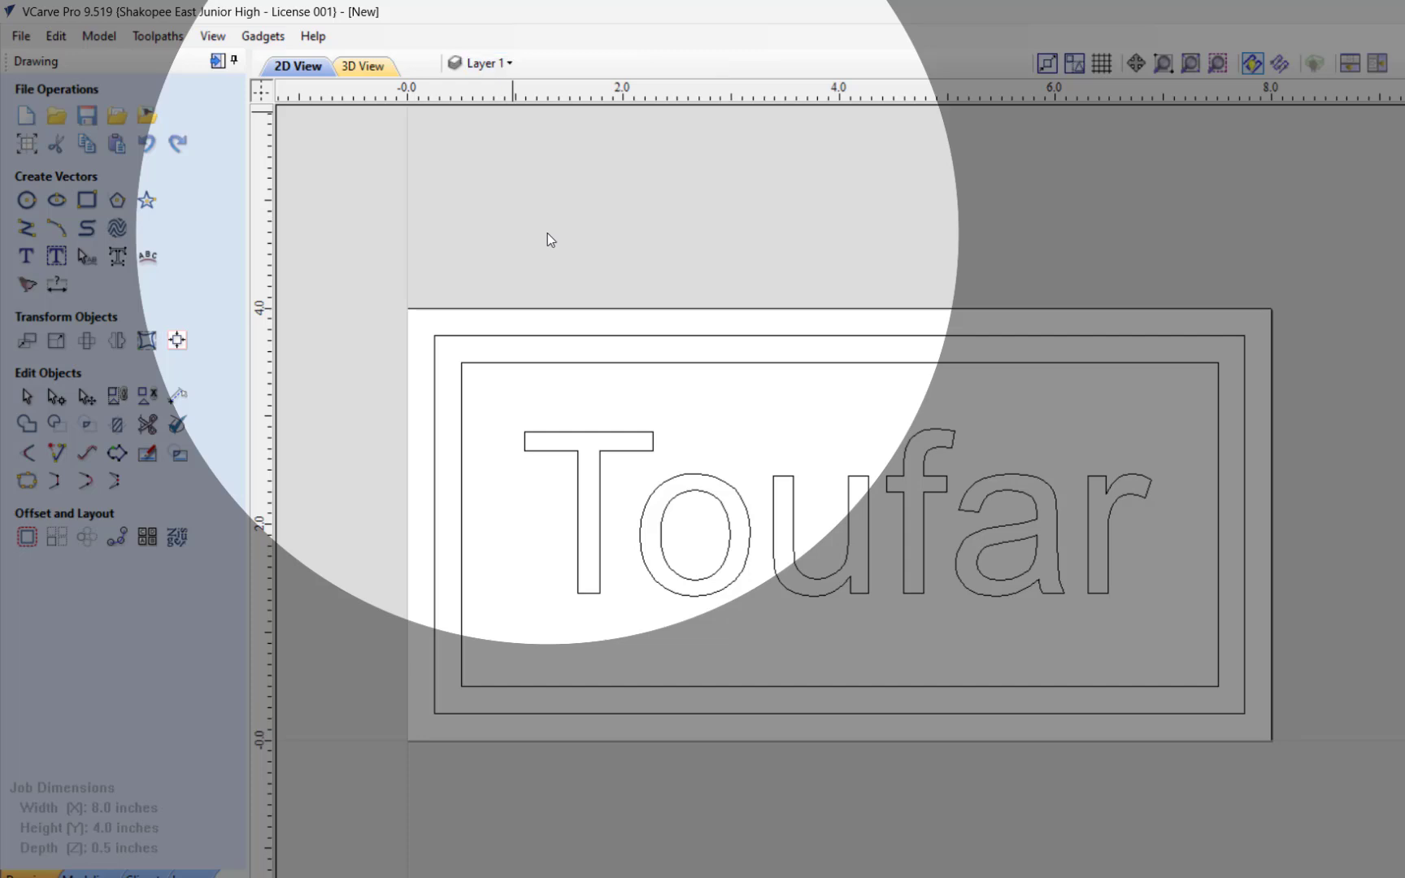
Step: Add two new layers to the drawing
click(480, 63)
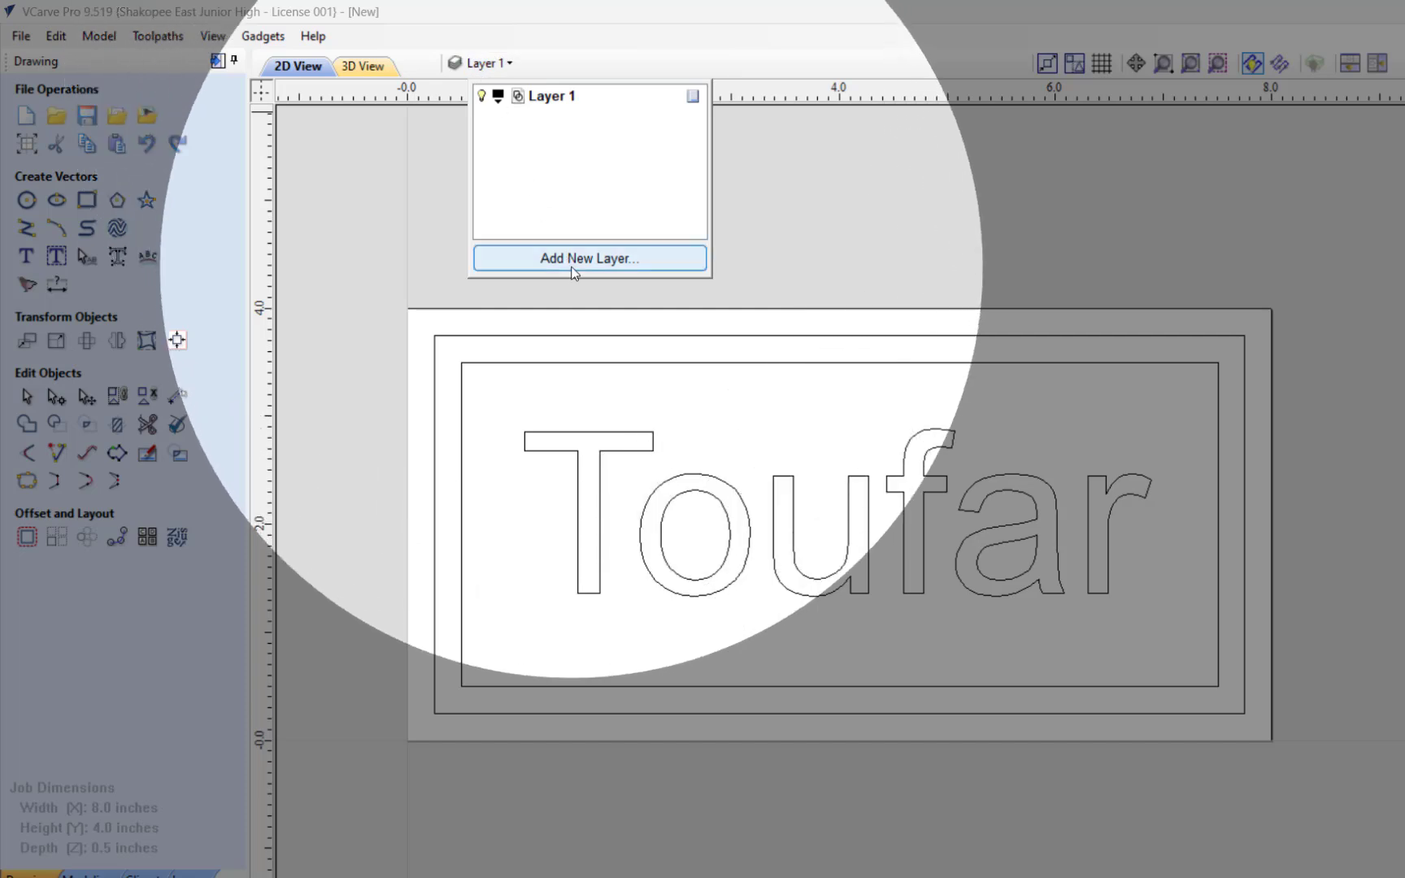
click(637, 264)
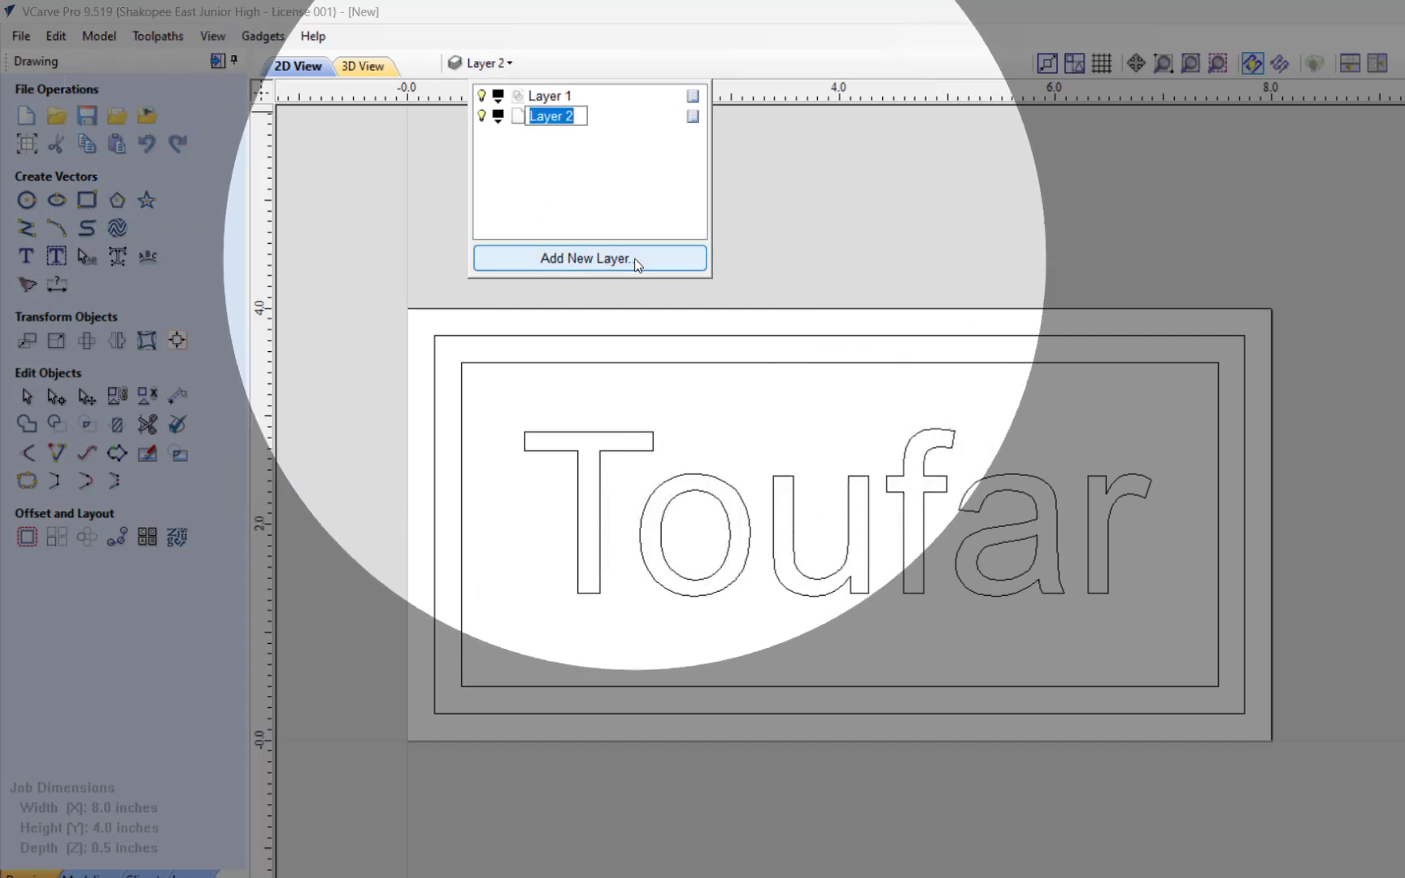
click(637, 264)
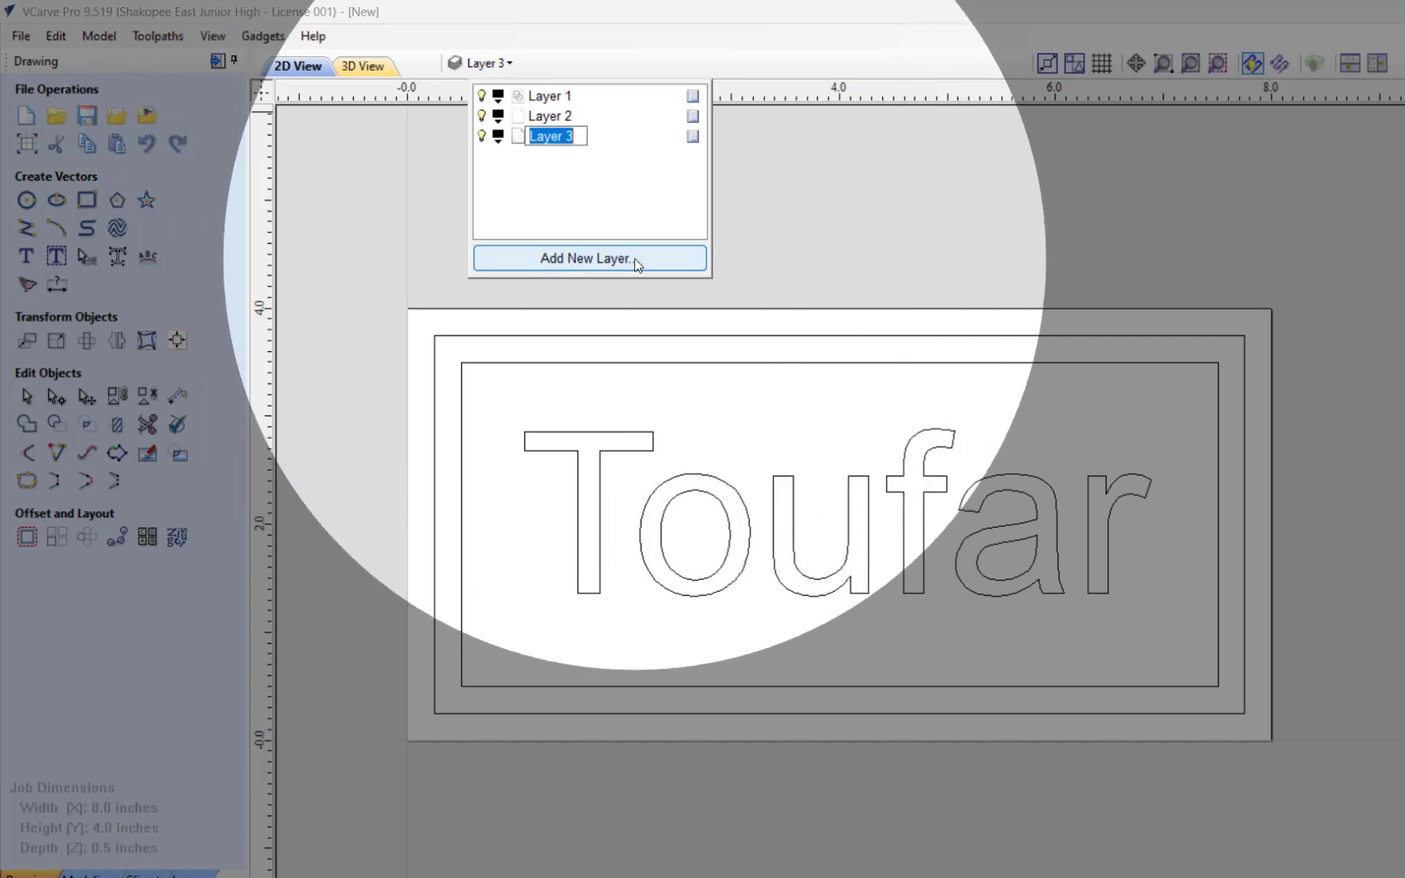
Step: Rename Layer 1 as "Outer Border" and deselect the vectors on it
click(542, 102)
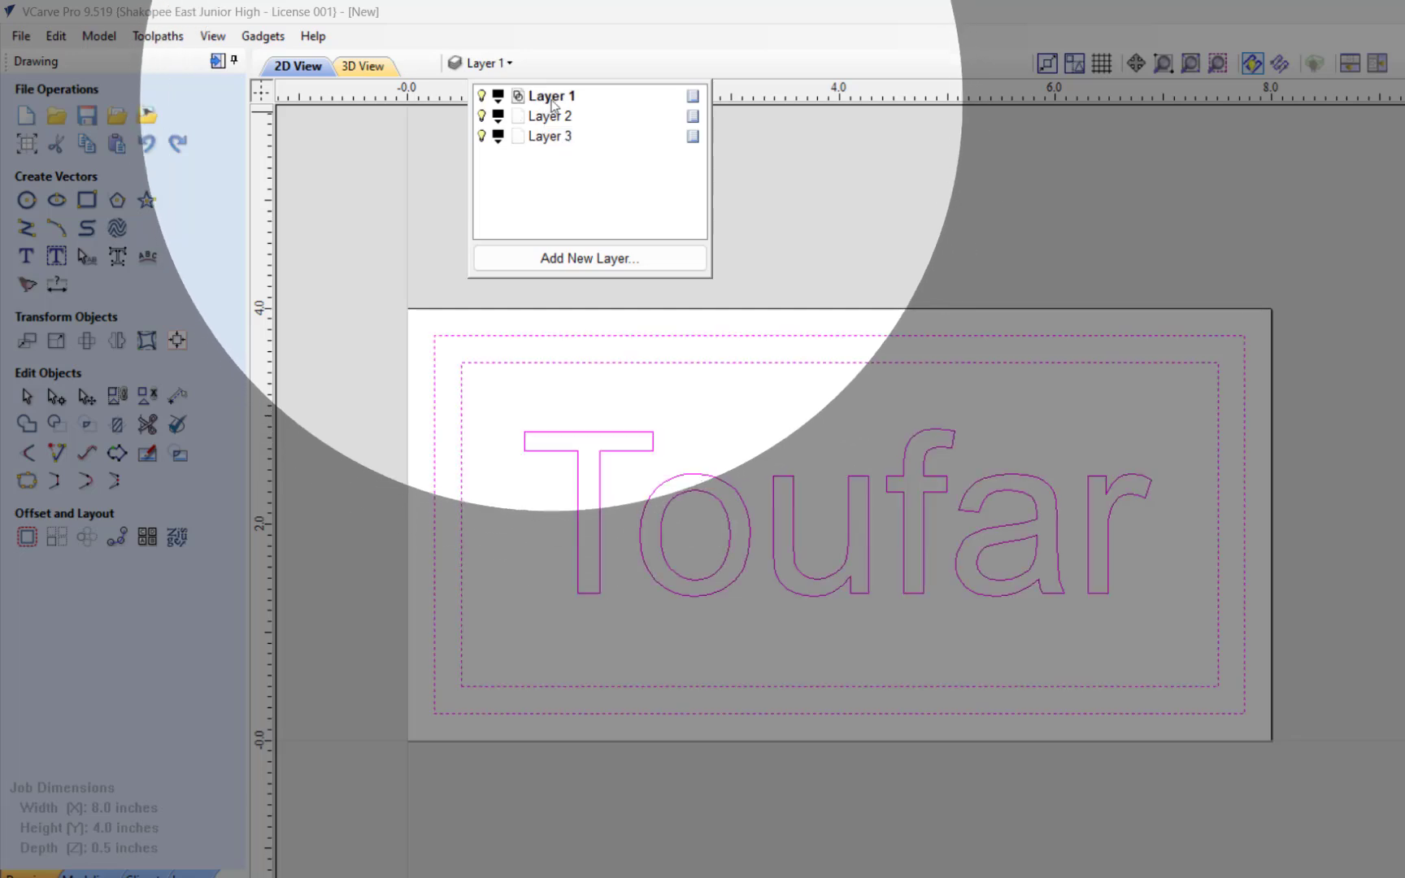
click(552, 96)
click(562, 97)
drag(574, 96, 469, 98)
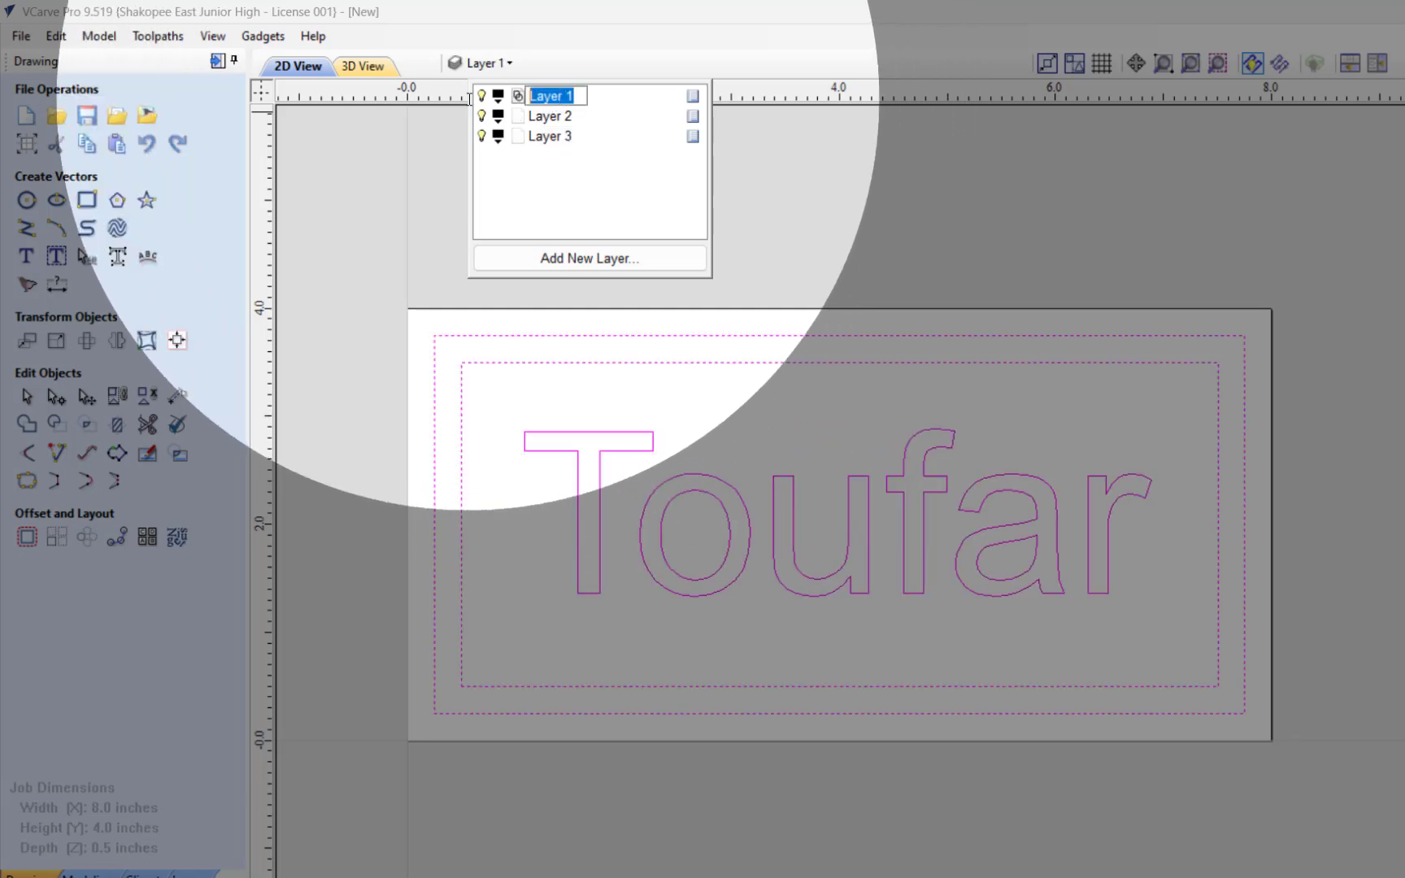
key(BackSpace)
text(Bo)
key(BackSpace)
key(BackSpace)
text(Outer b)
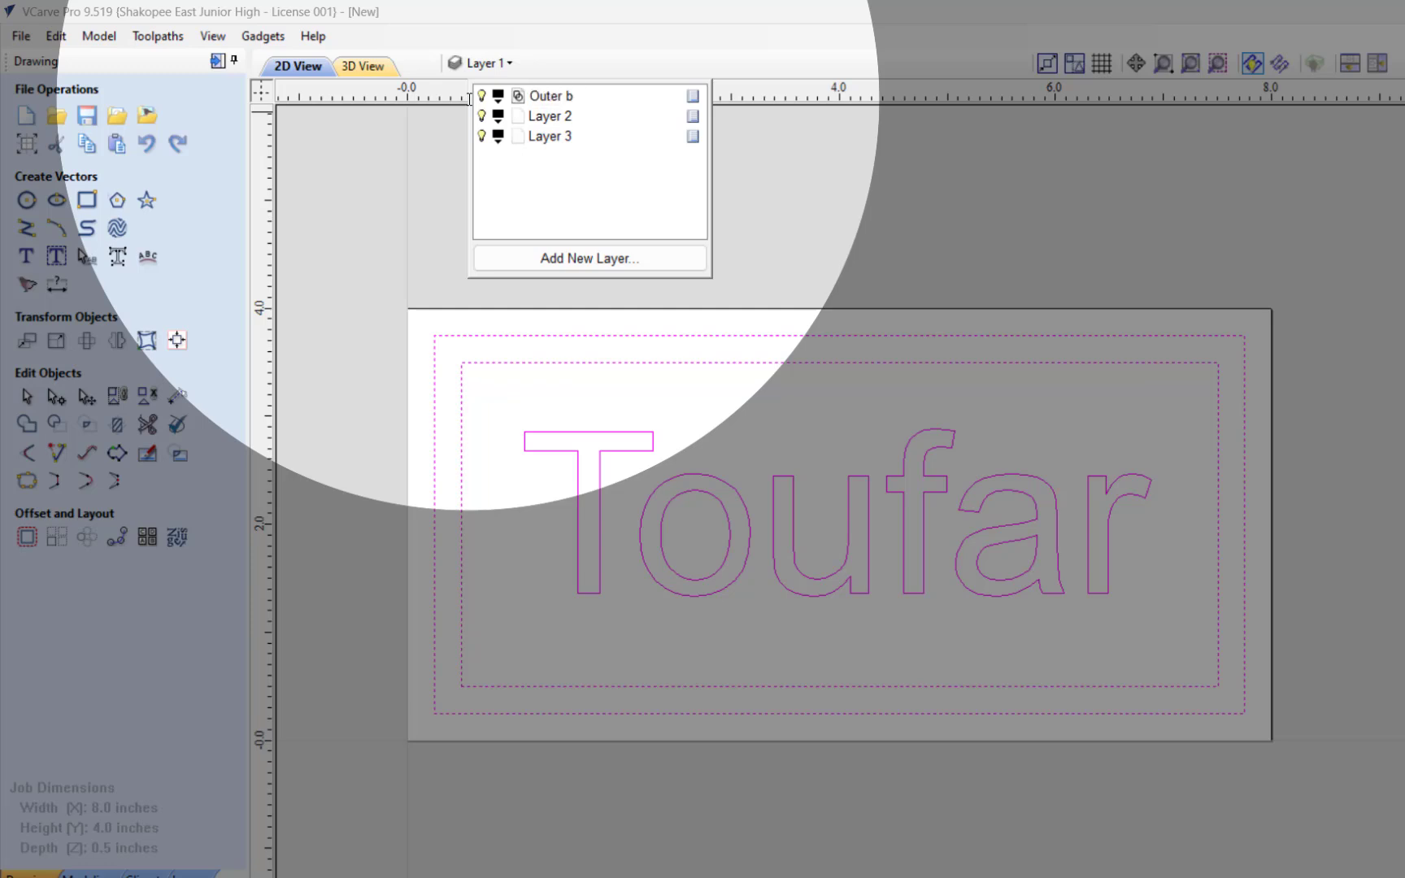
key(BackSpace)
text(Border)
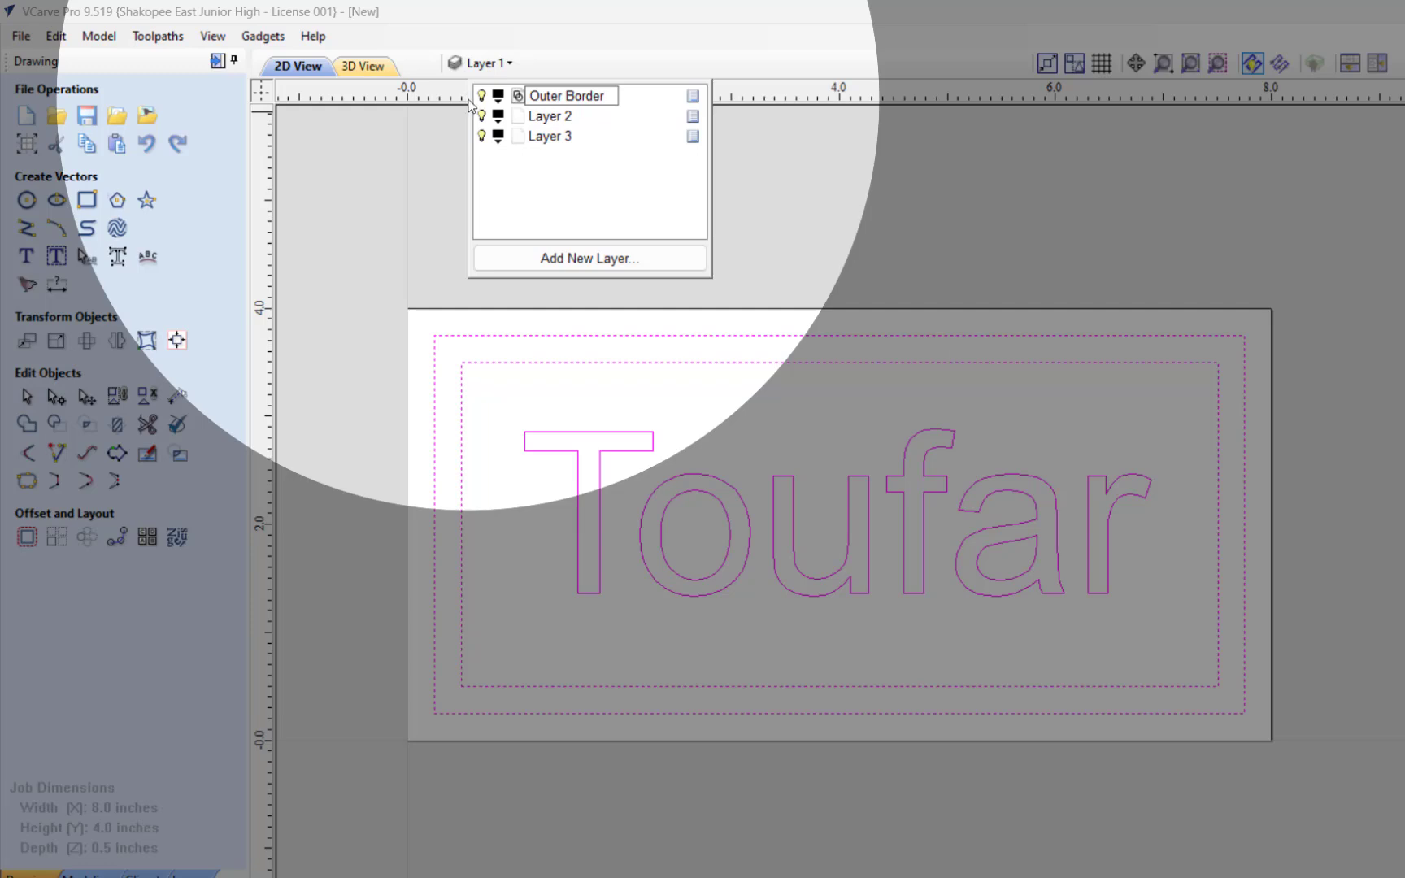
click(583, 186)
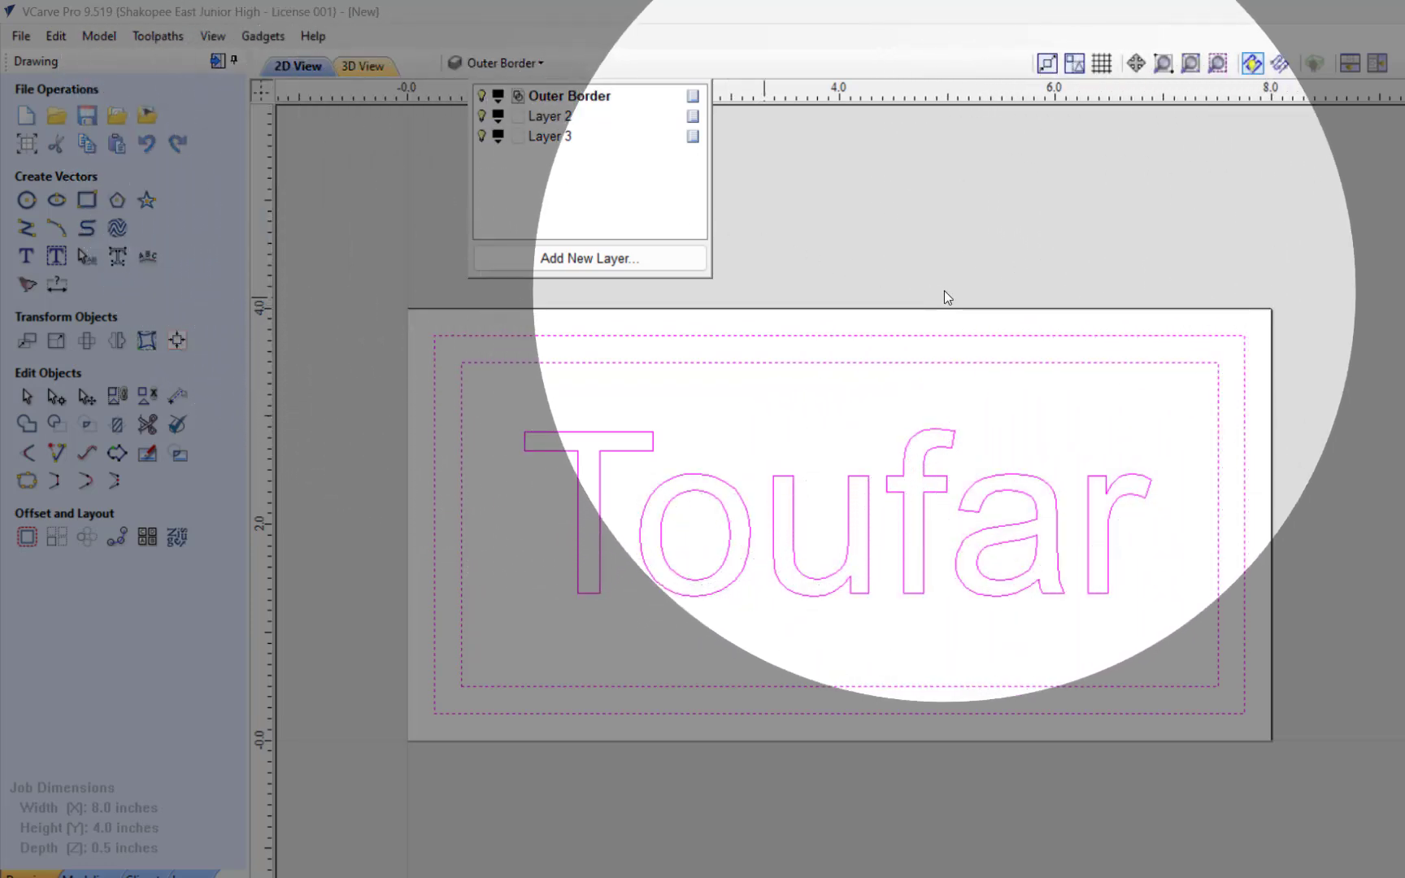
click(944, 293)
Step: Rename Layer 2 as "Inner Border"
click(512, 61)
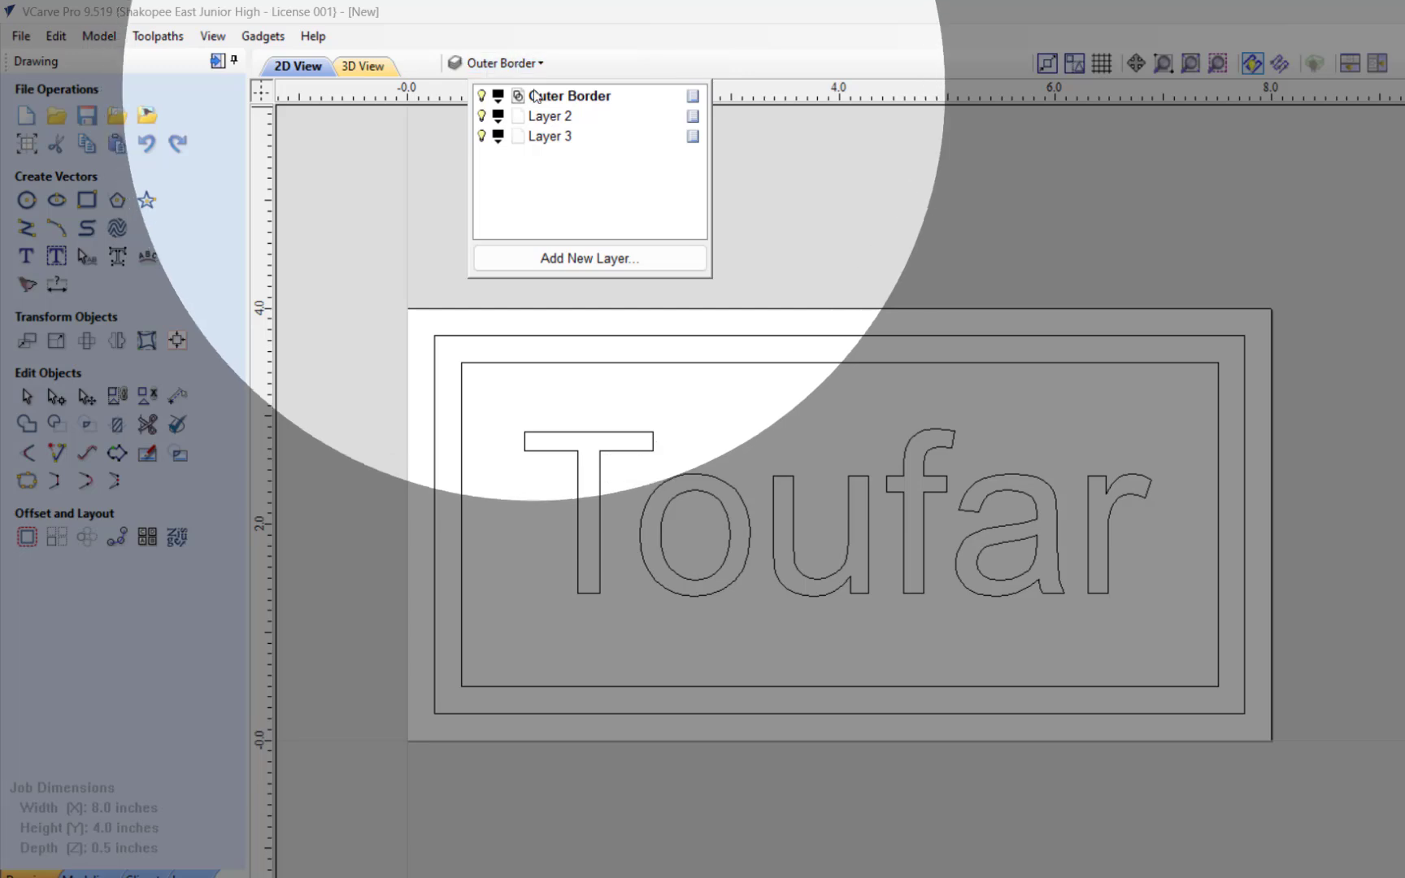
click(551, 116)
click(552, 118)
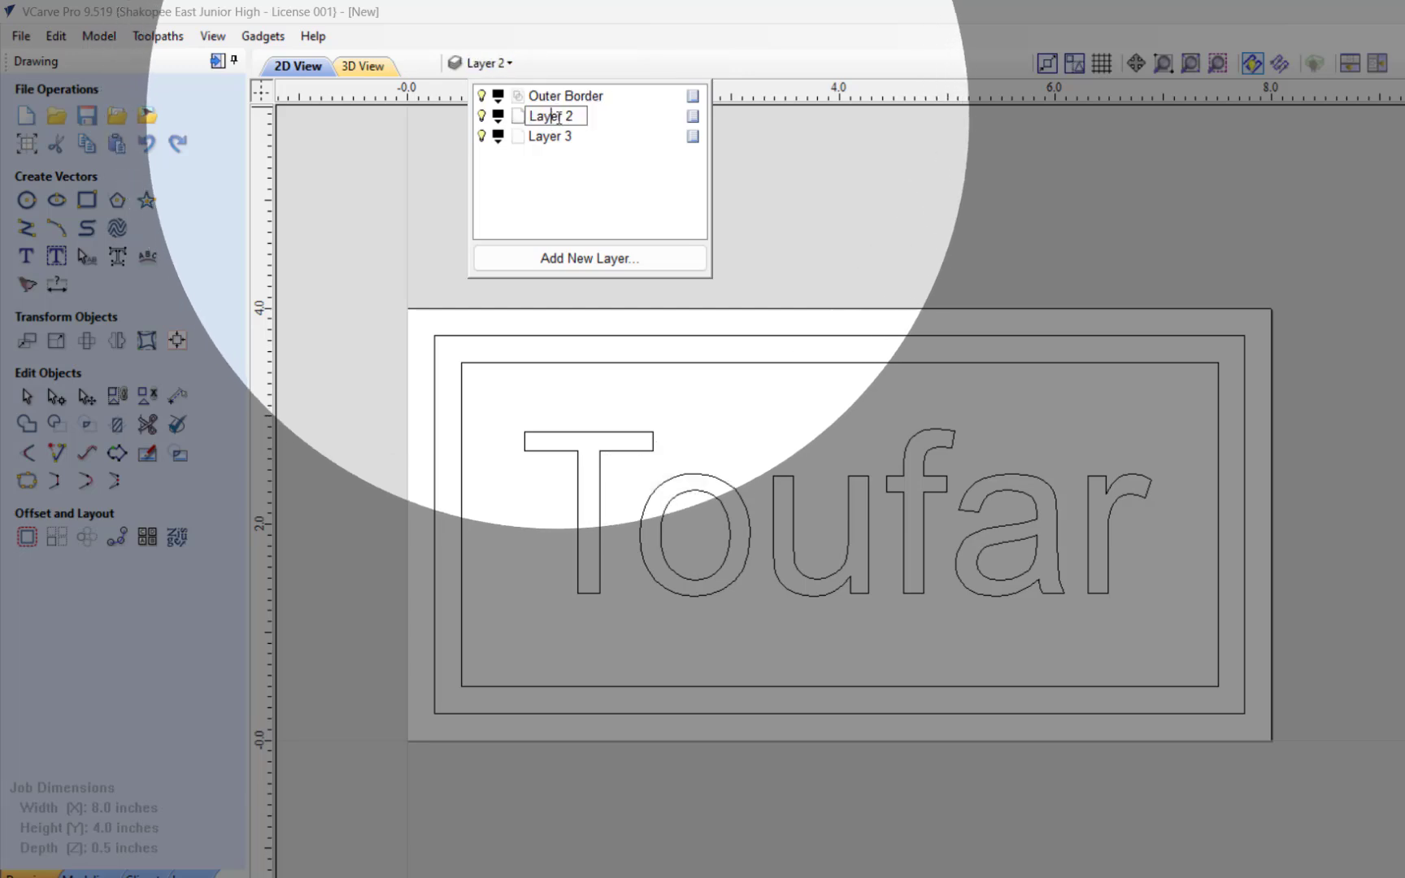
drag(579, 118, 515, 118)
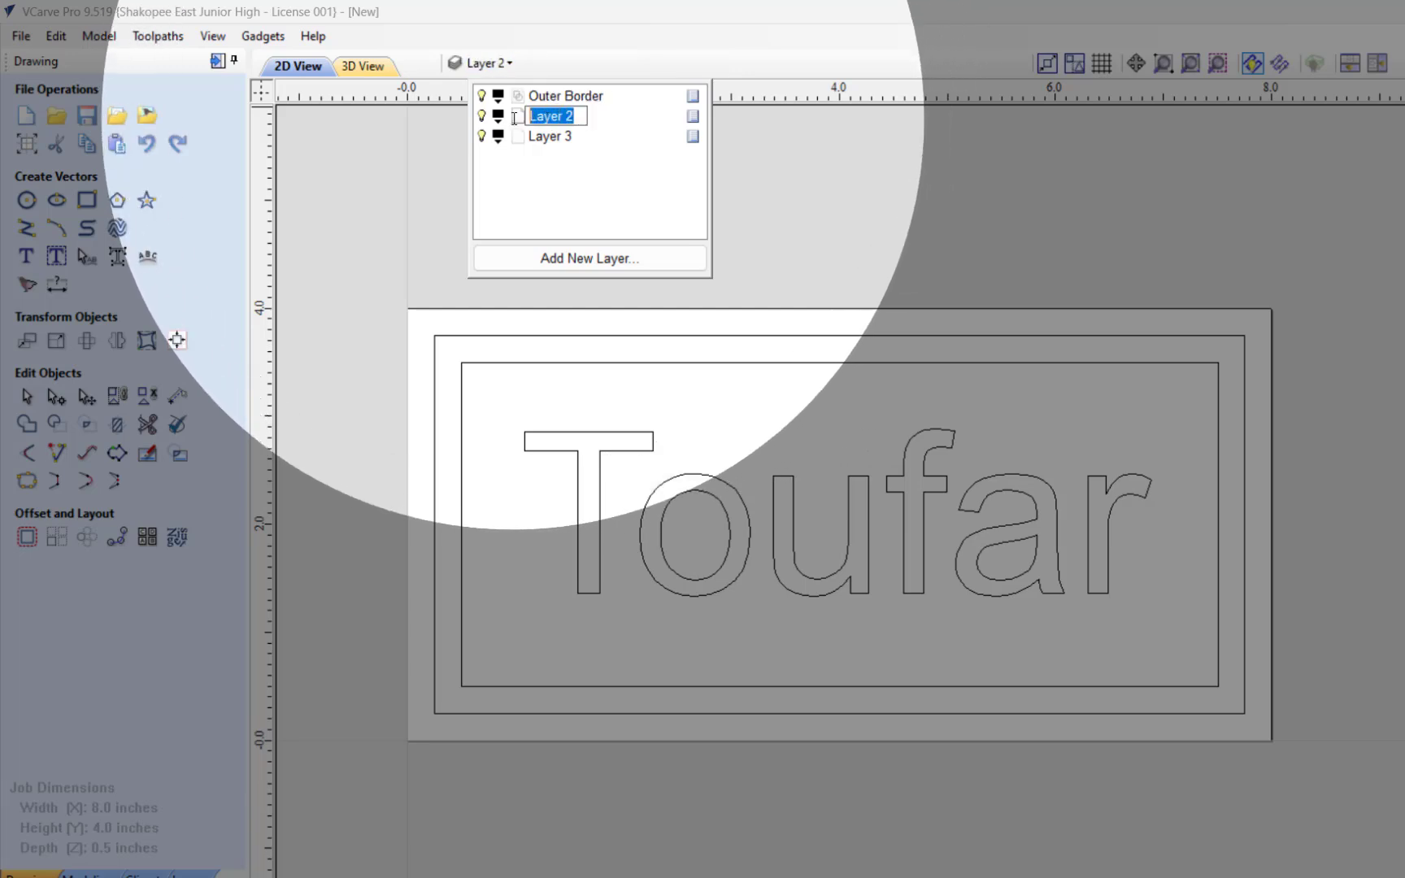
text(Inner Border)
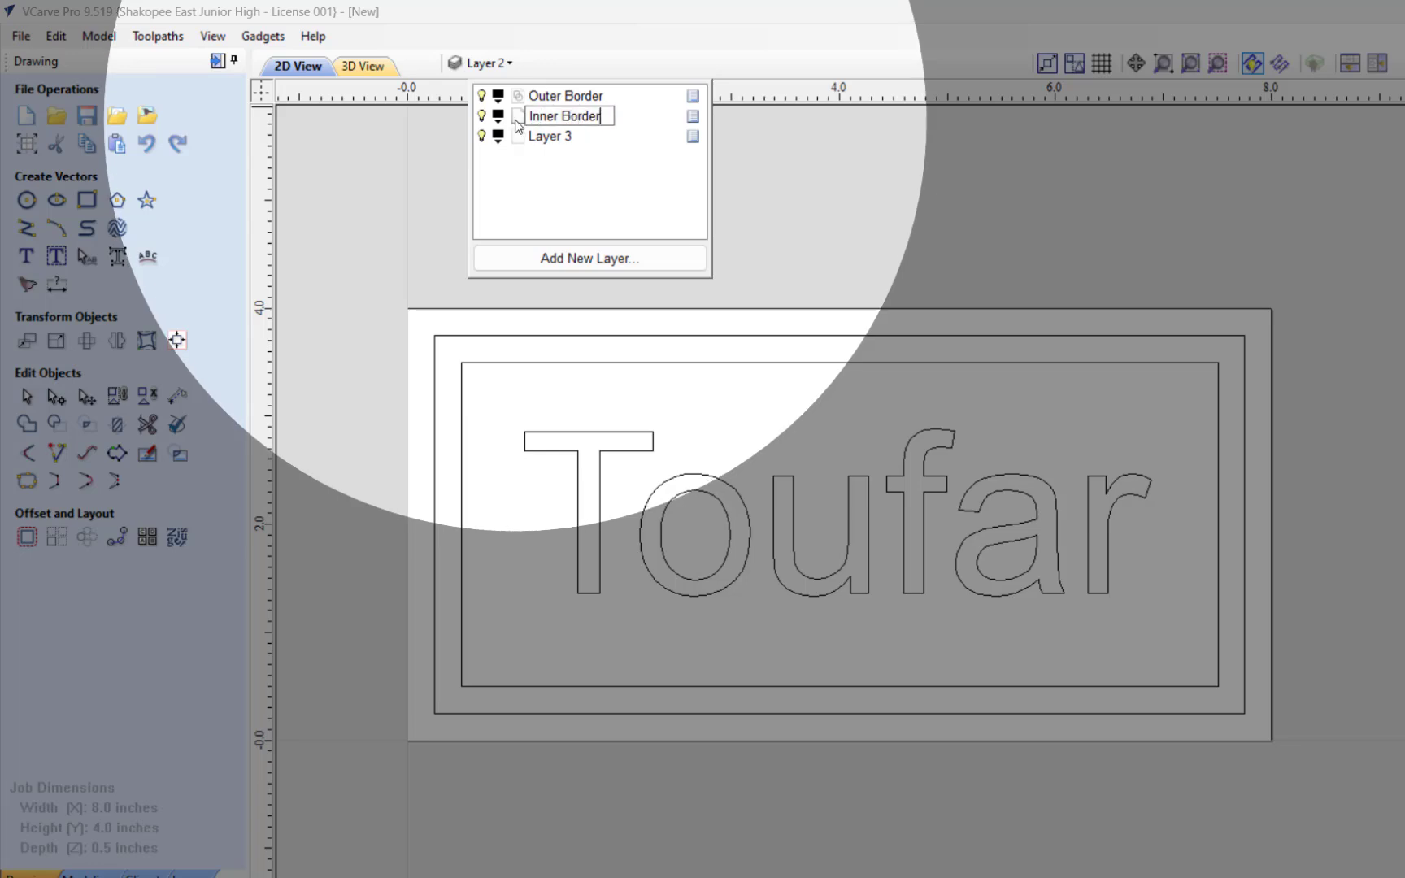
Step: Rename Layer 3 as "Top text"
click(550, 138)
click(549, 140)
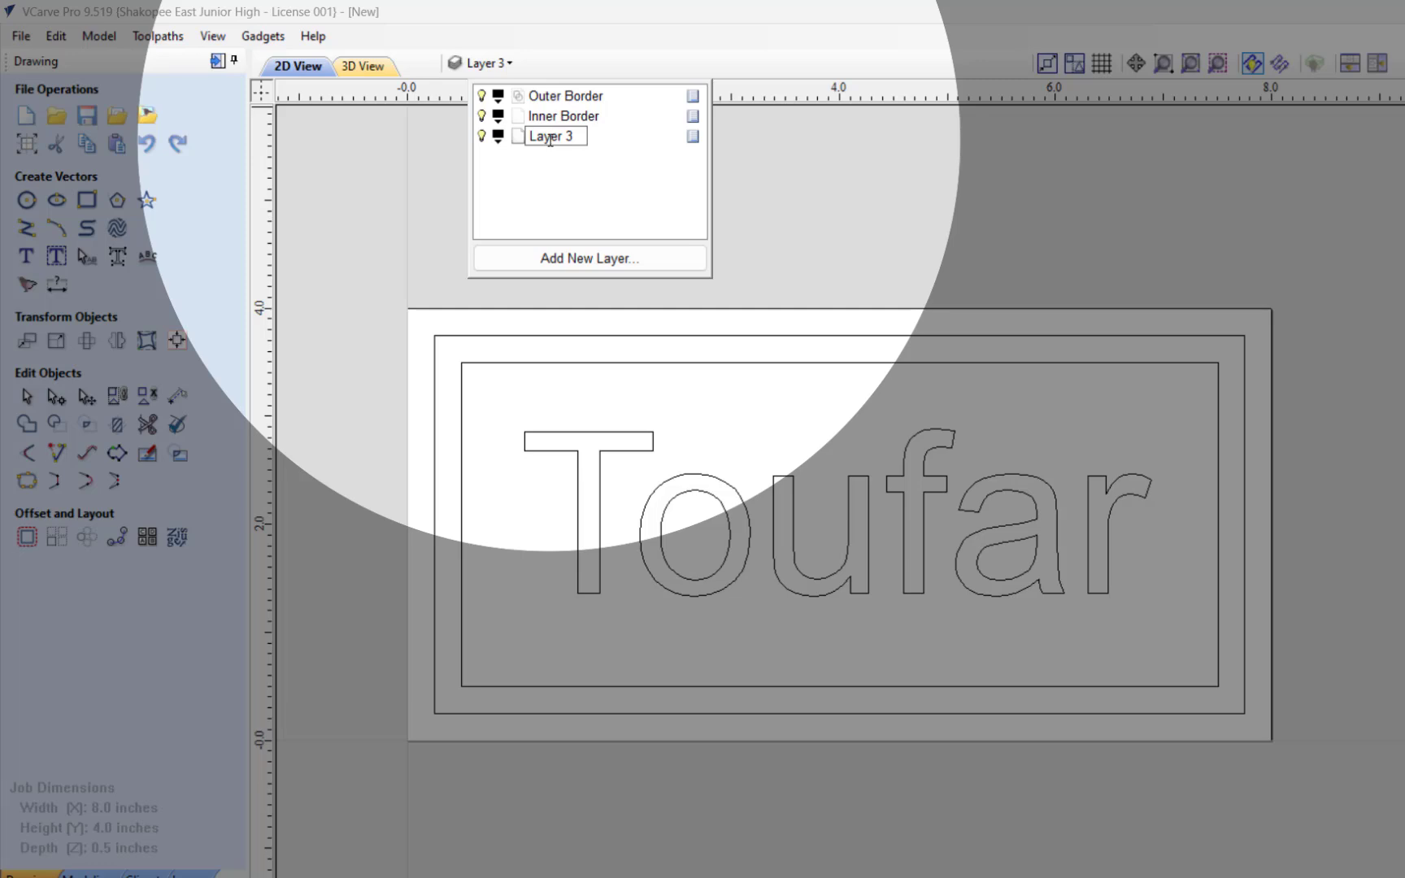
drag(574, 137, 501, 132)
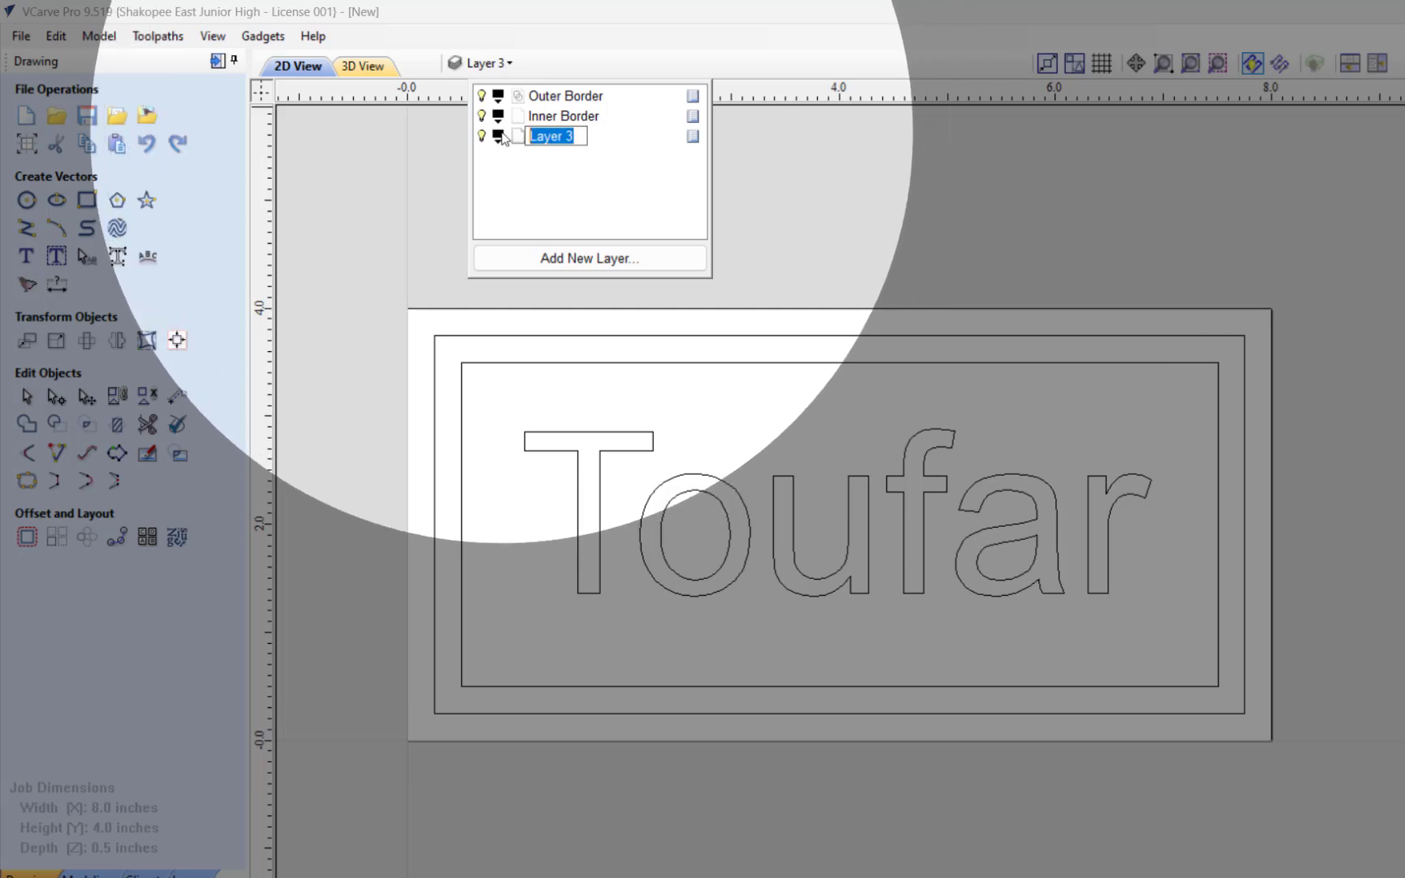
text(t)
key(Return)
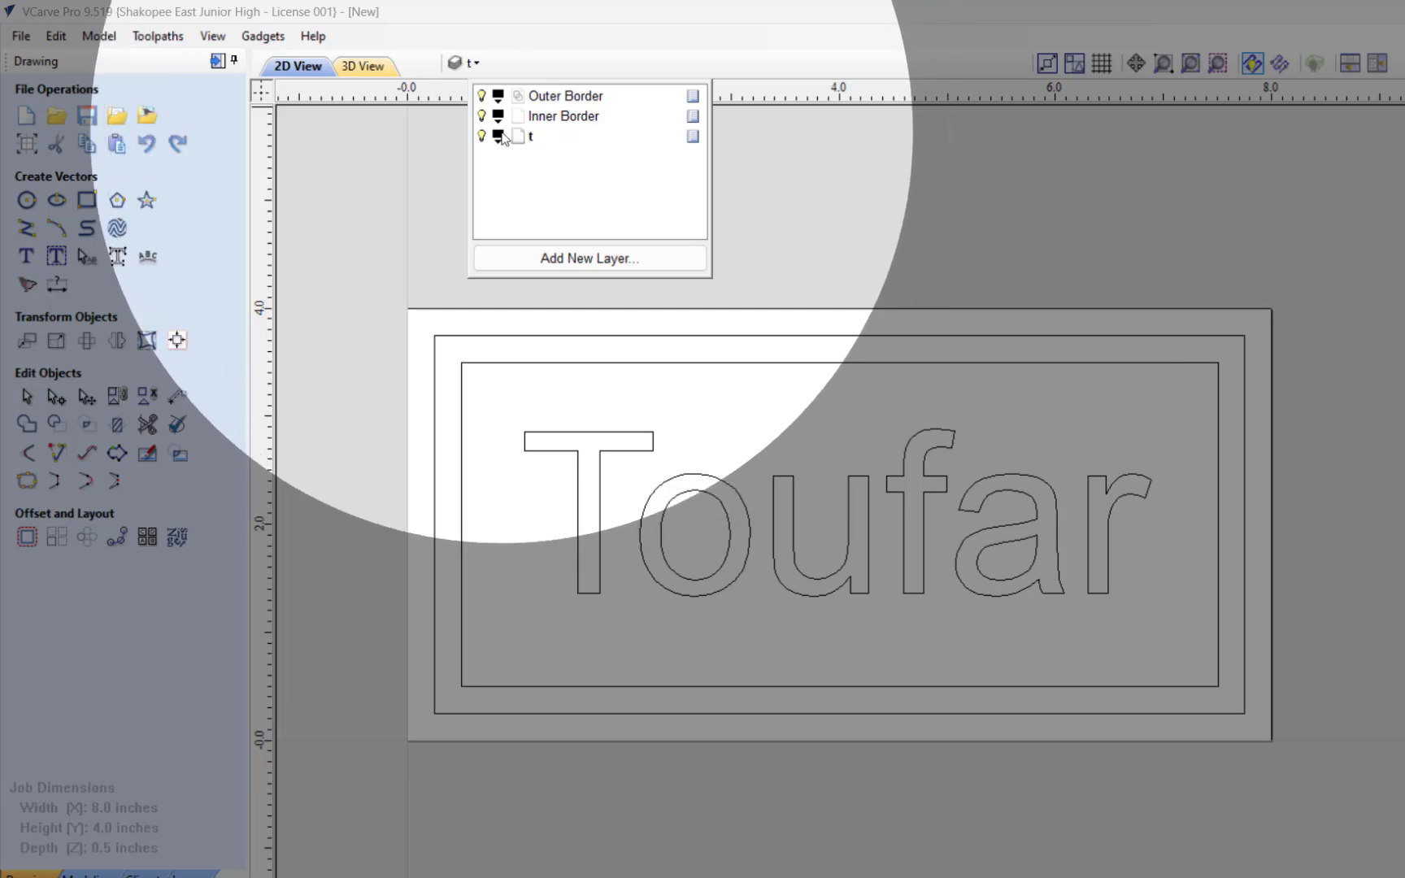
click(534, 137)
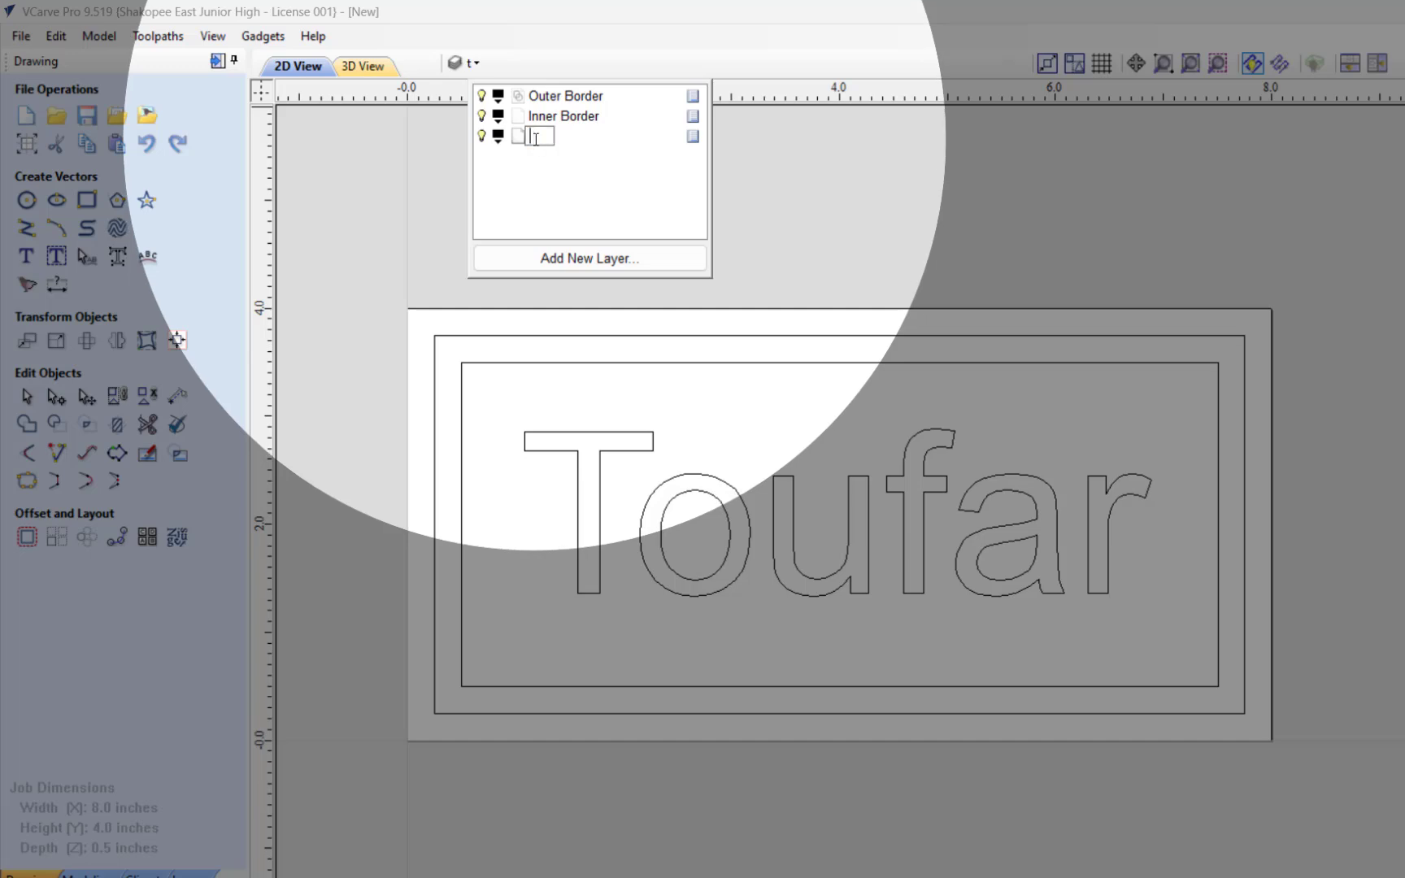
text(Top text)
key(Return)
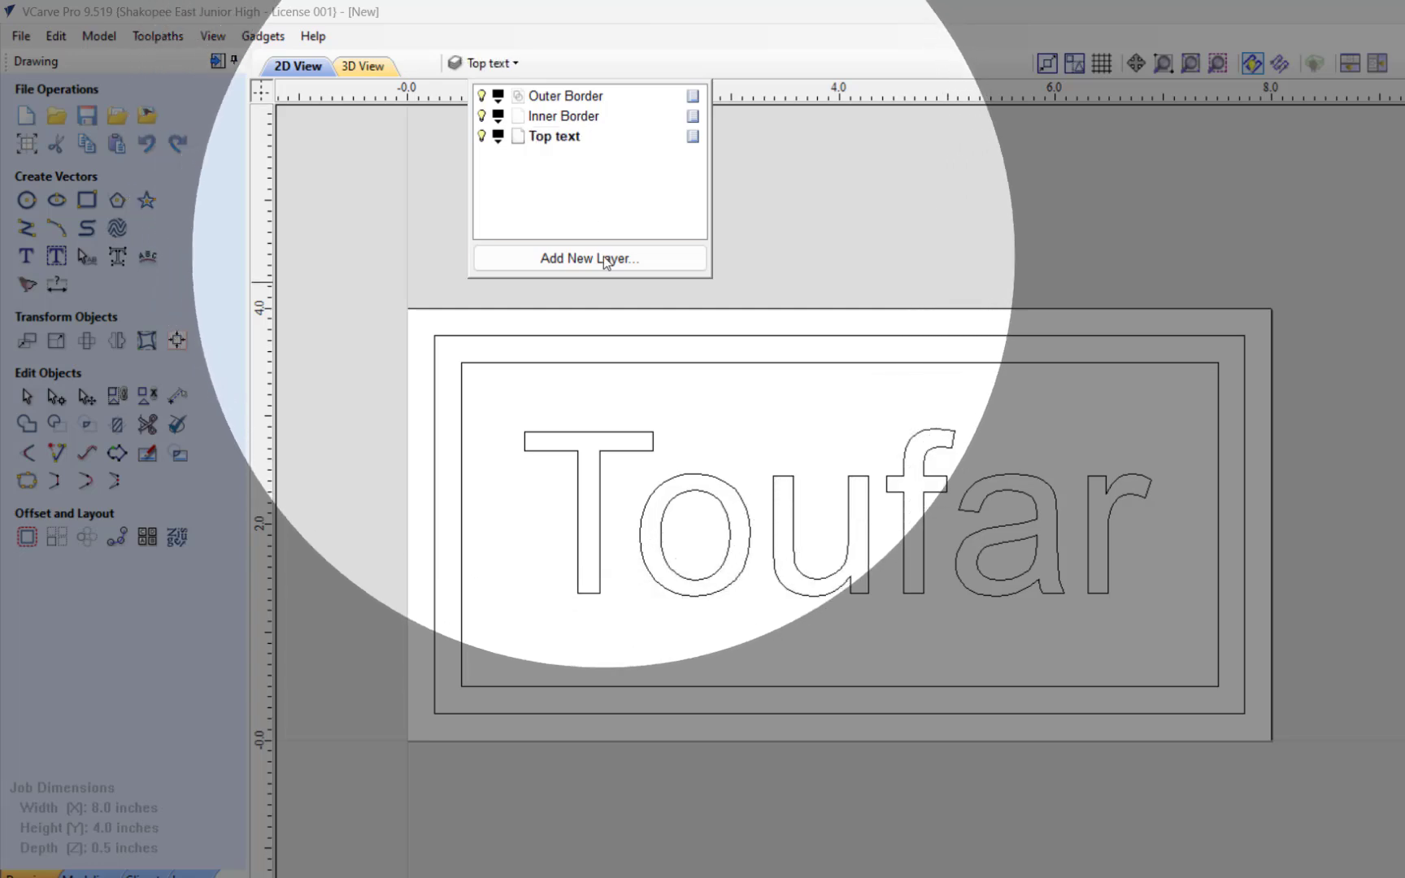
Step: Add a fourth layer named "Bottom Text"
click(604, 258)
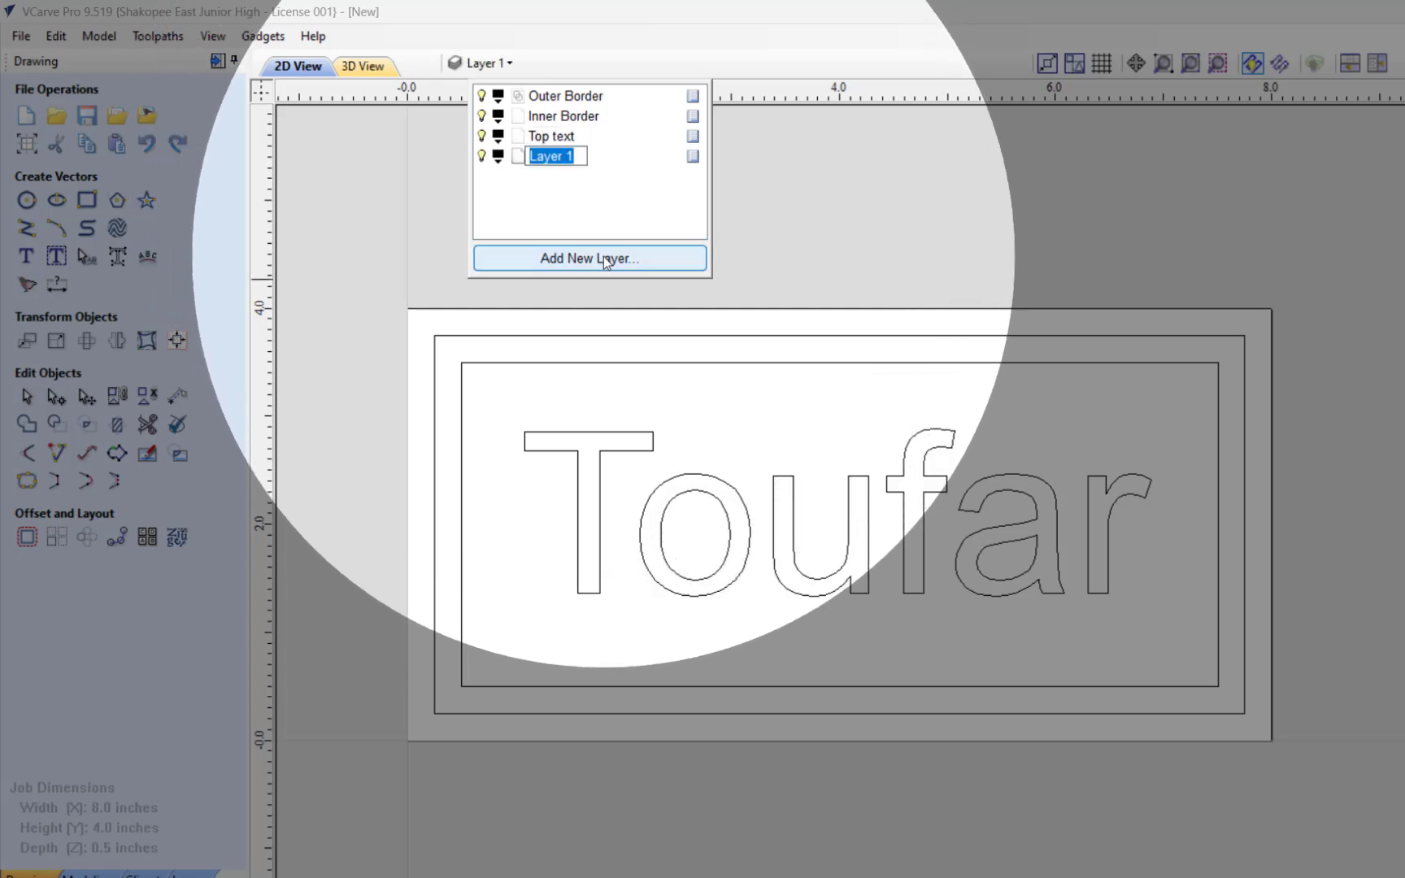
text(b)
text(Botto)
text(m Tex)
text(t)
key(Return)
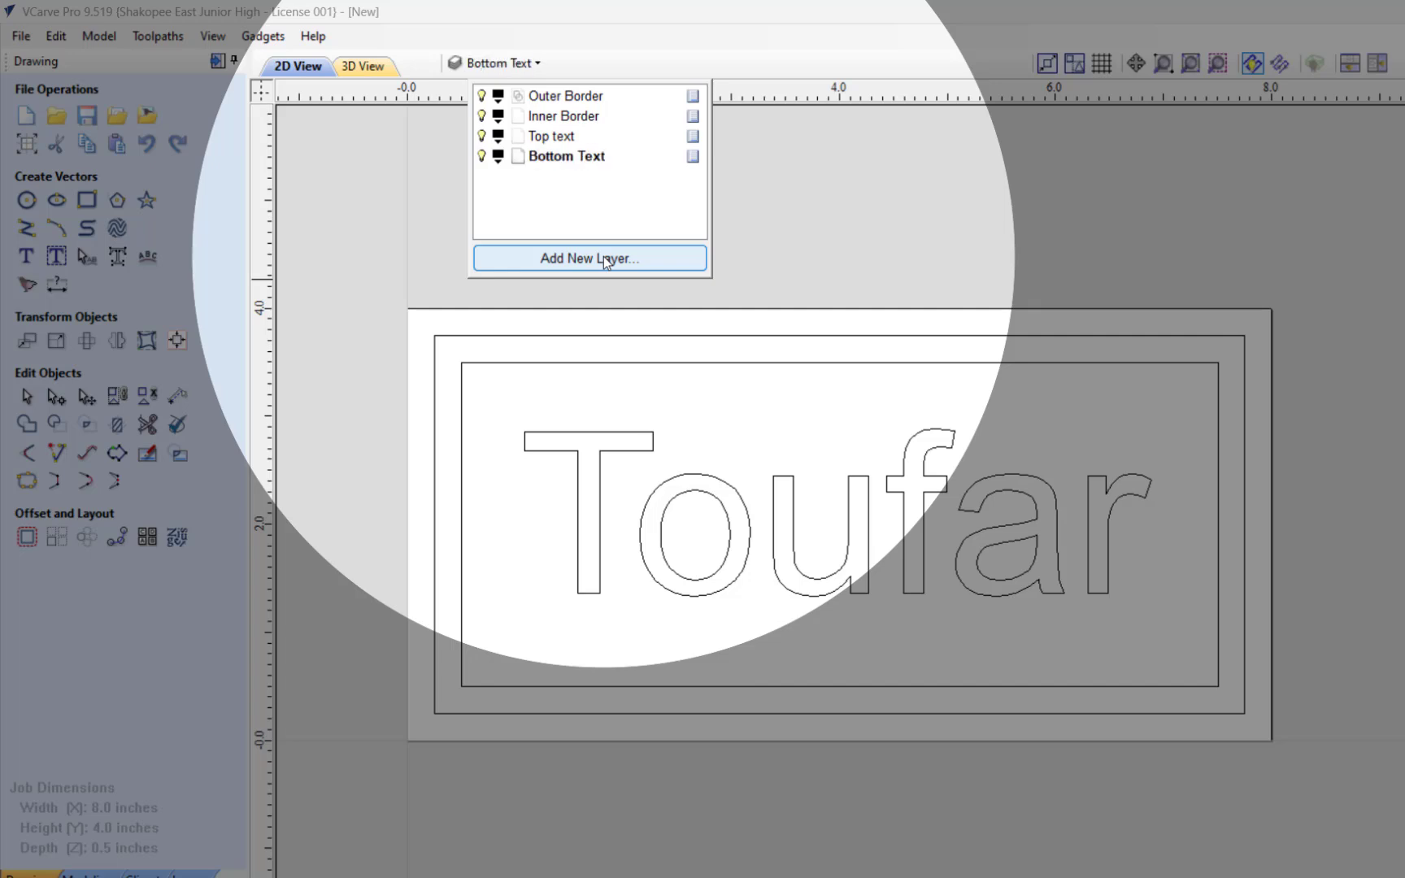
Step: Move the outer border rectangle to the Outer Border layer
click(616, 302)
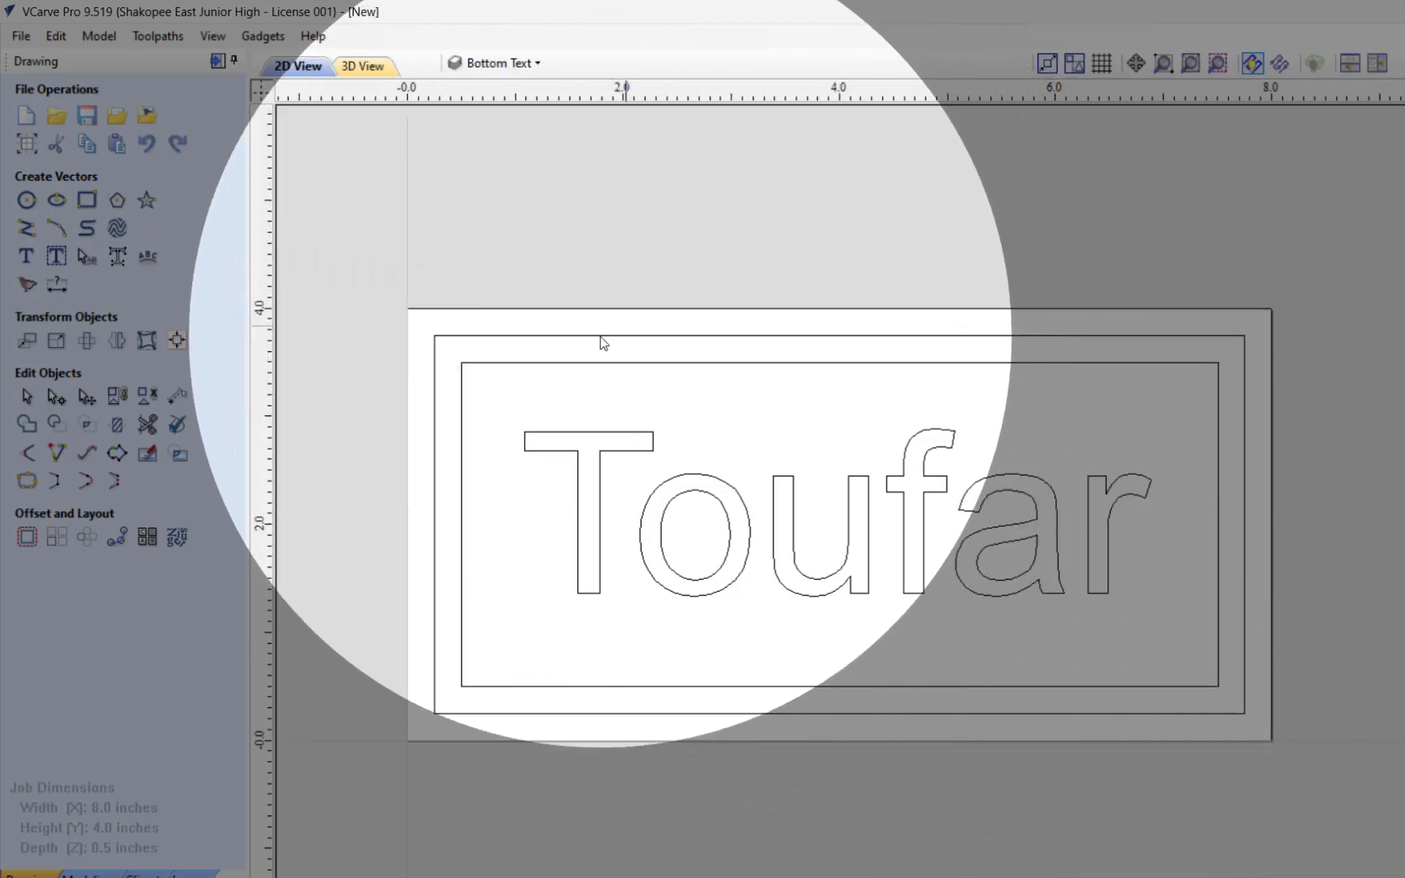
click(601, 337)
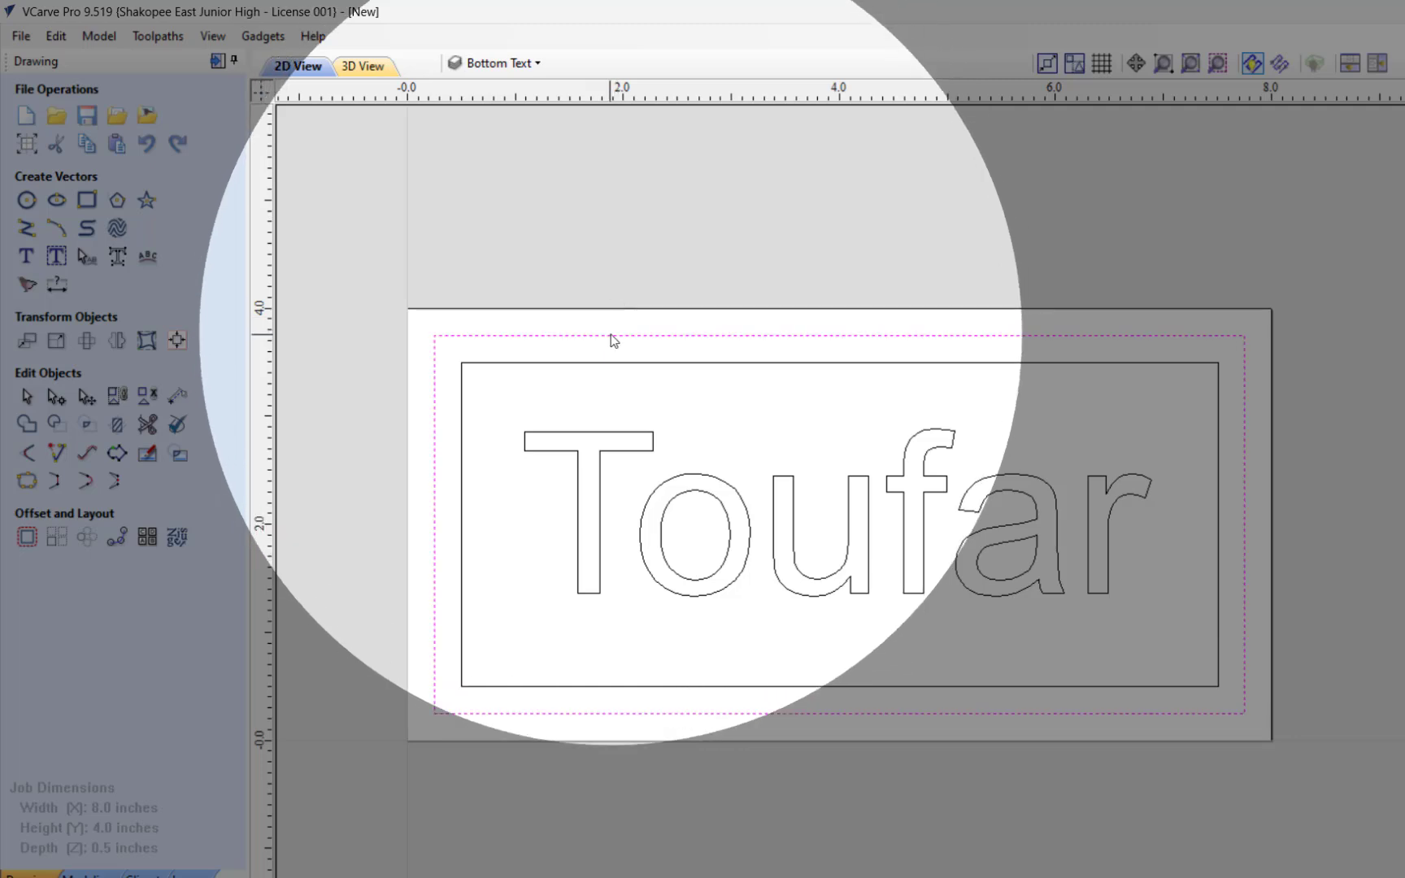
right_click(612, 340)
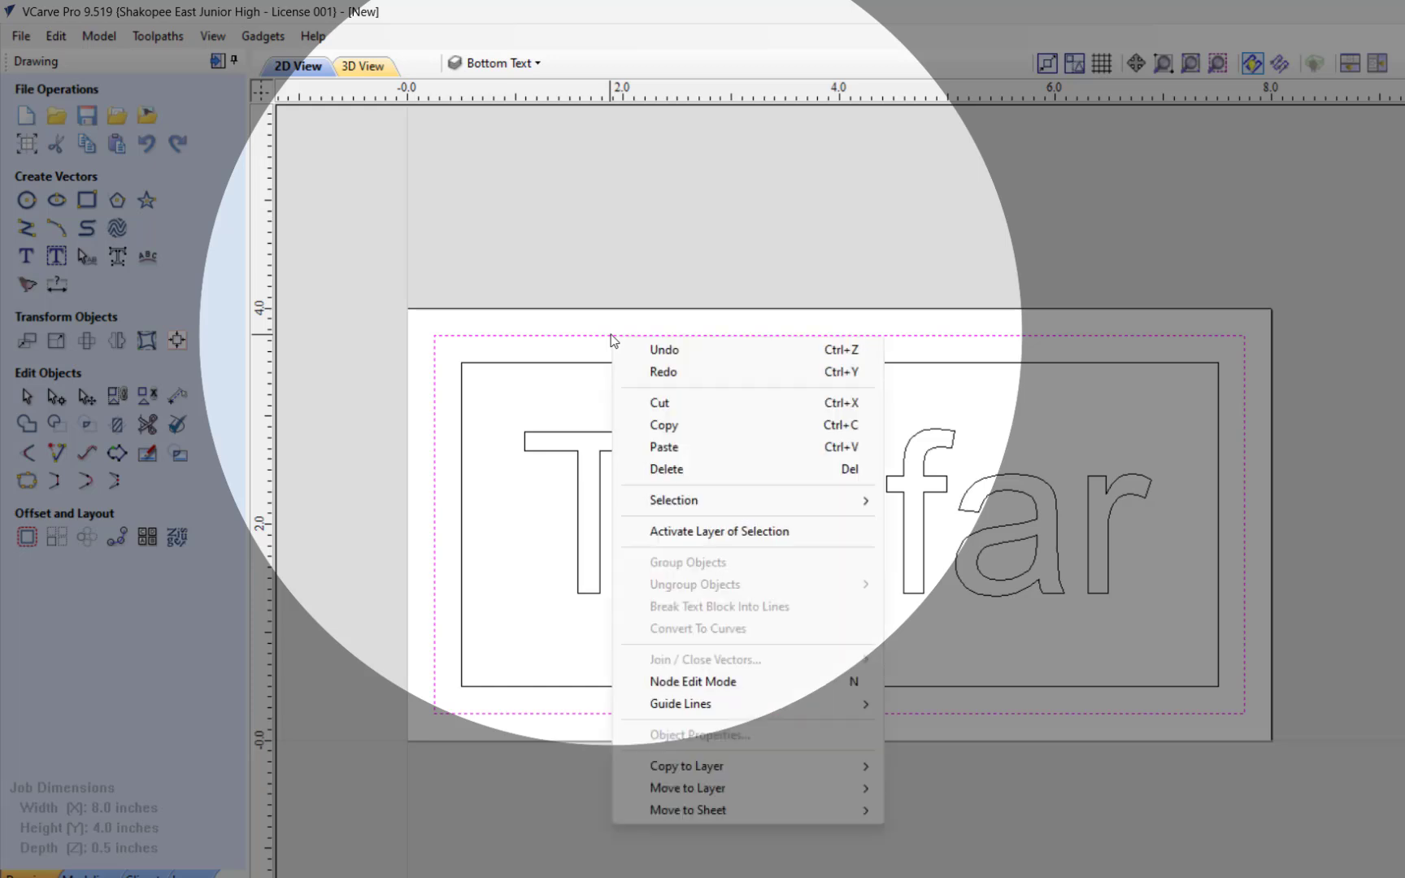
mouse_move(735, 787)
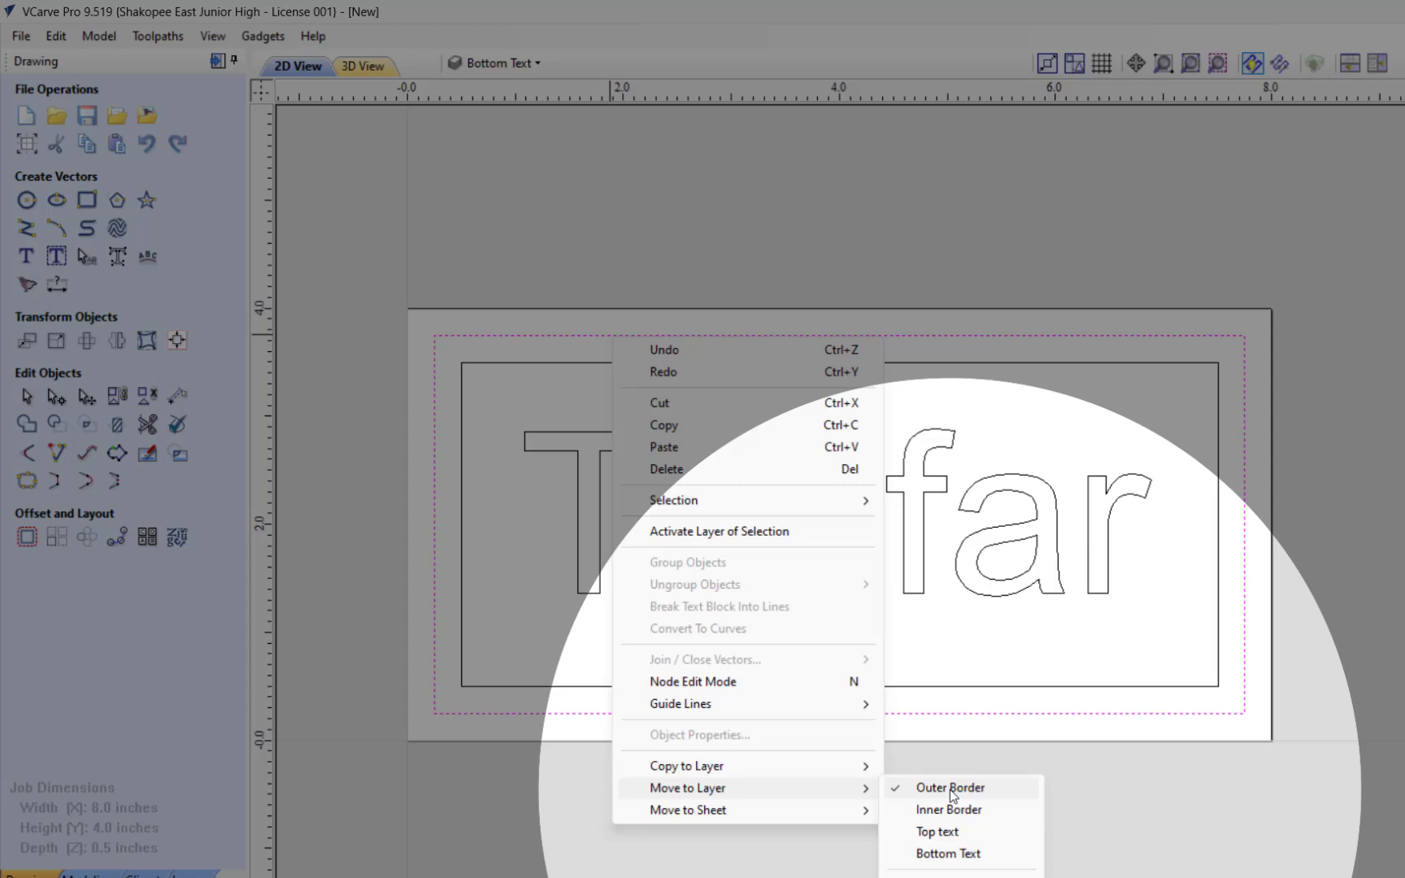
click(949, 790)
Step: Hide and reshow the Outer Border layer to check its contents, and clear the selection
click(503, 64)
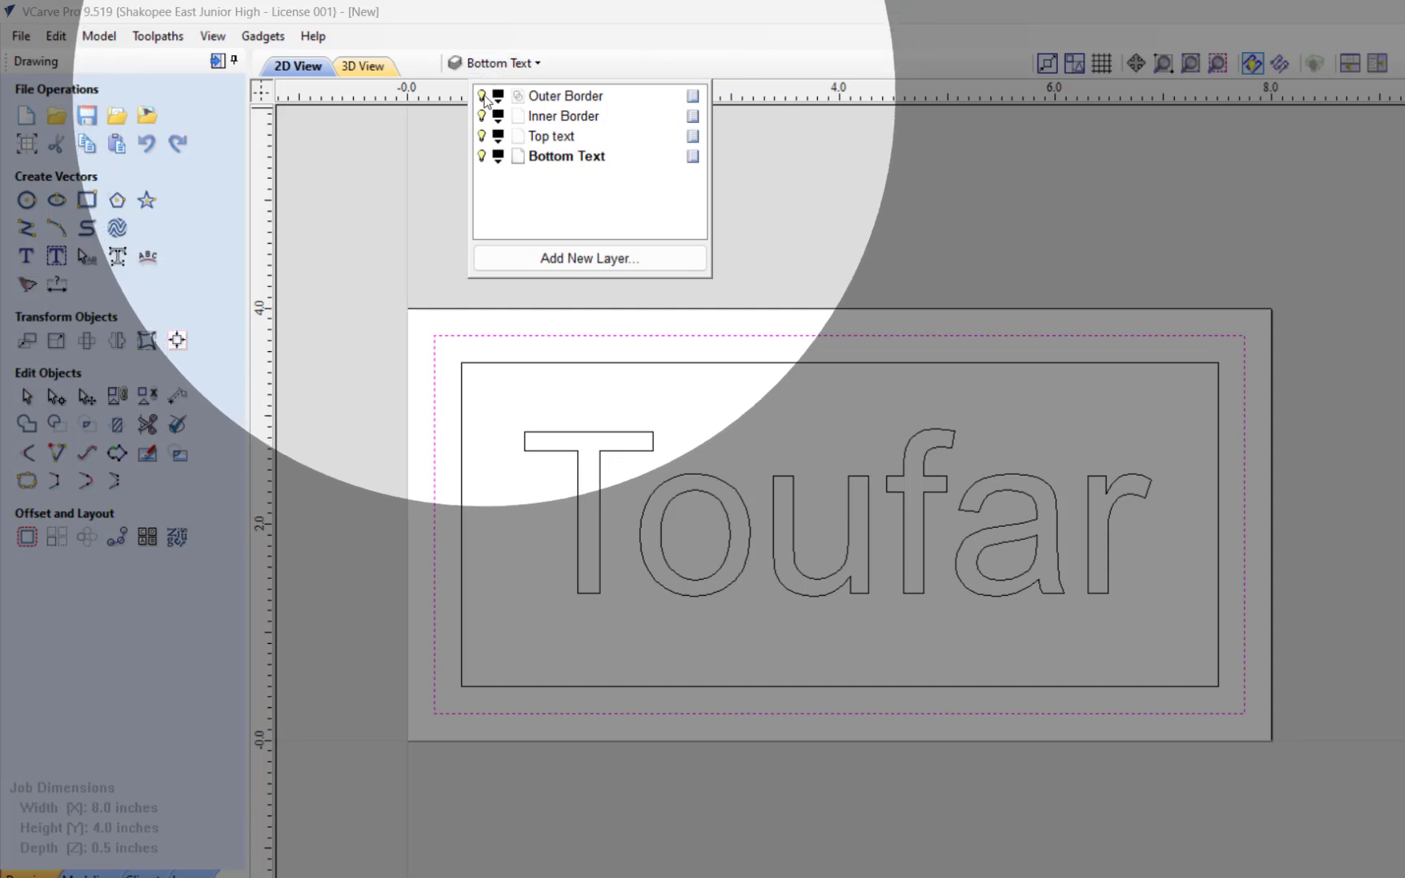
click(482, 96)
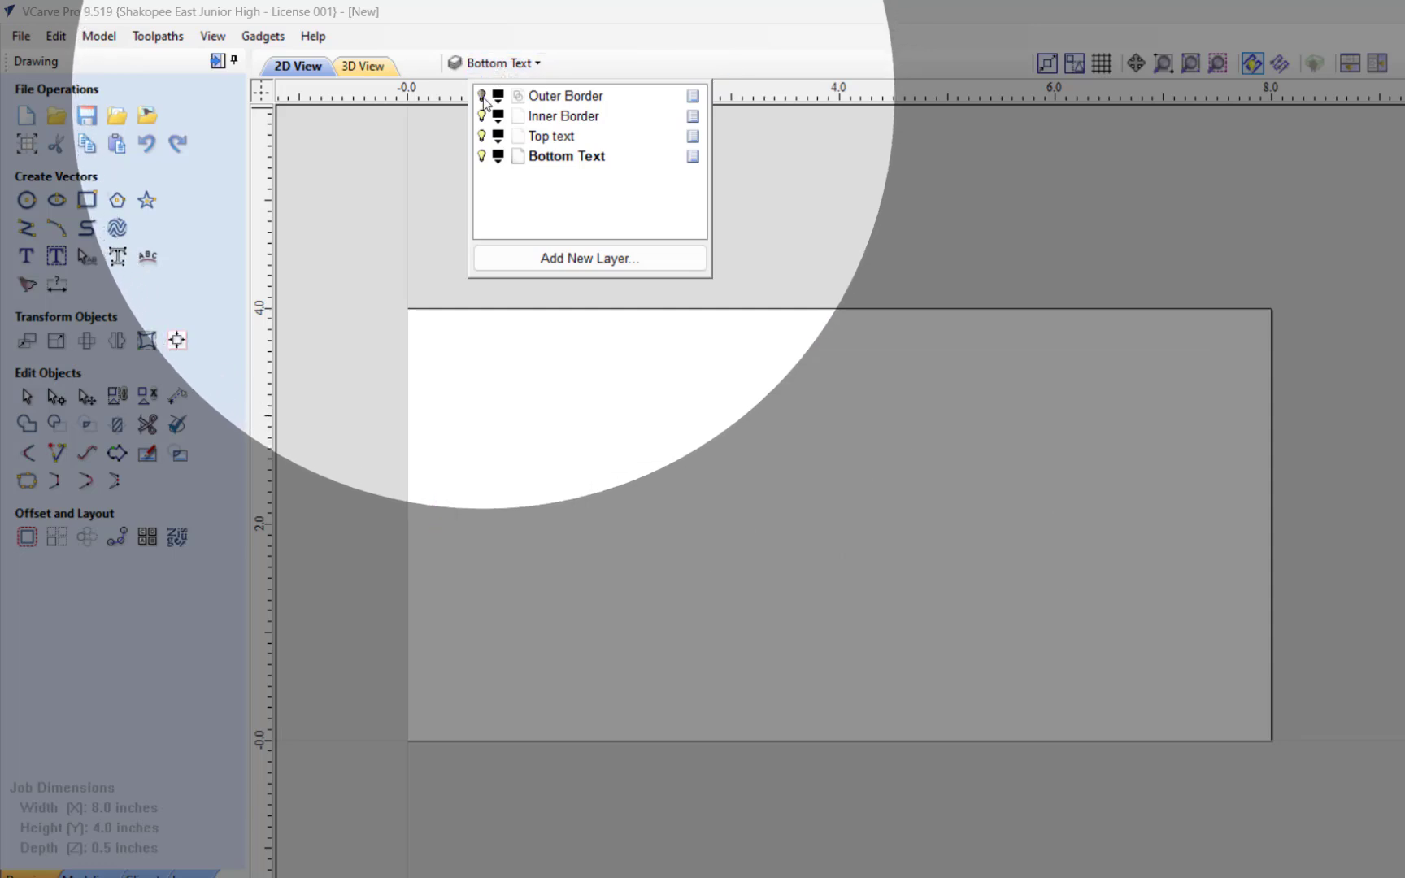
click(482, 96)
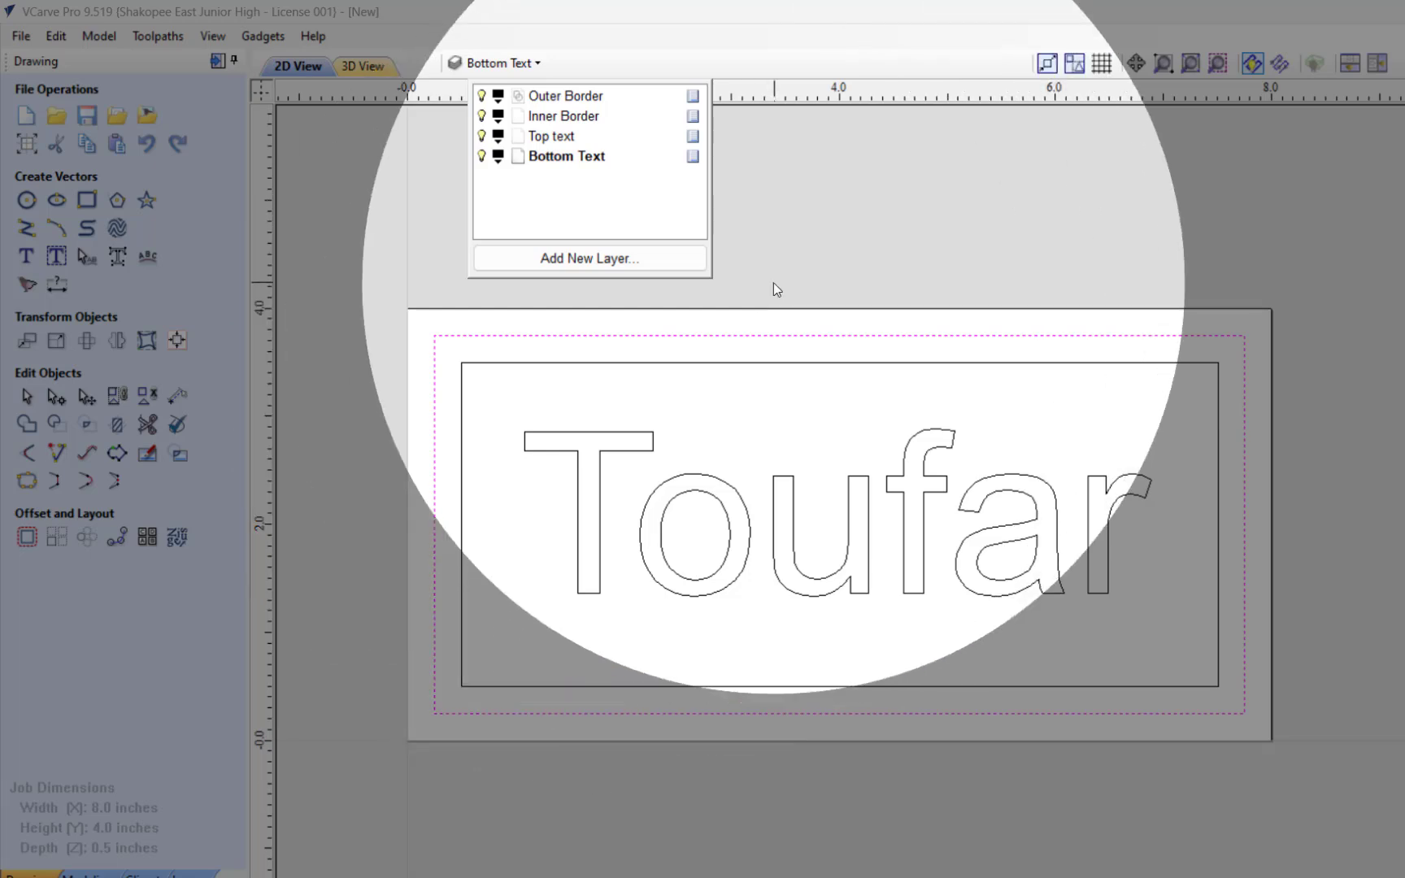
click(775, 289)
click(777, 289)
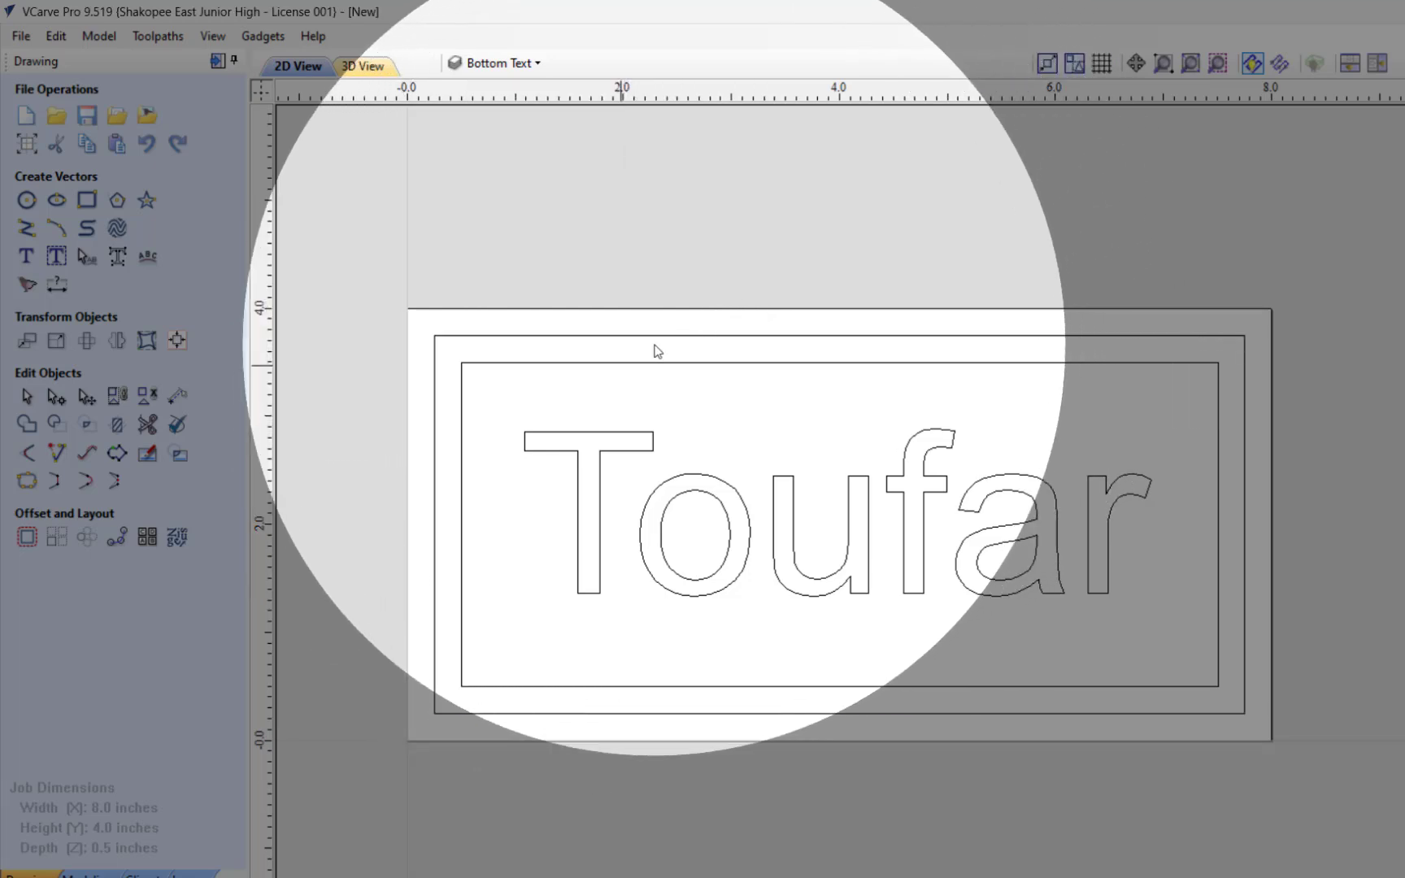
Step: Move the inner border rectangle to the Inner Border layer
click(621, 363)
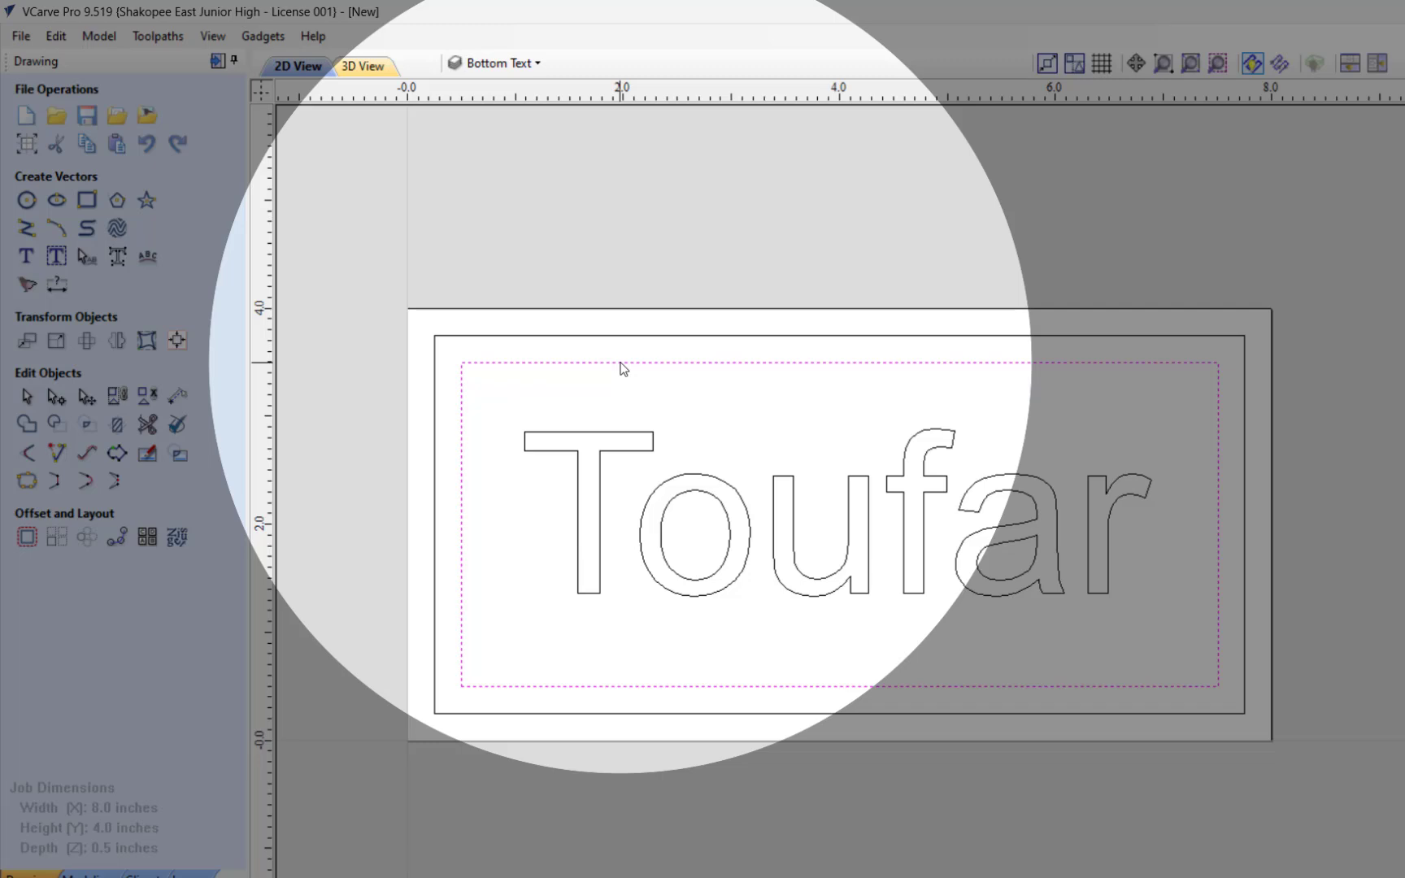
right_click(622, 368)
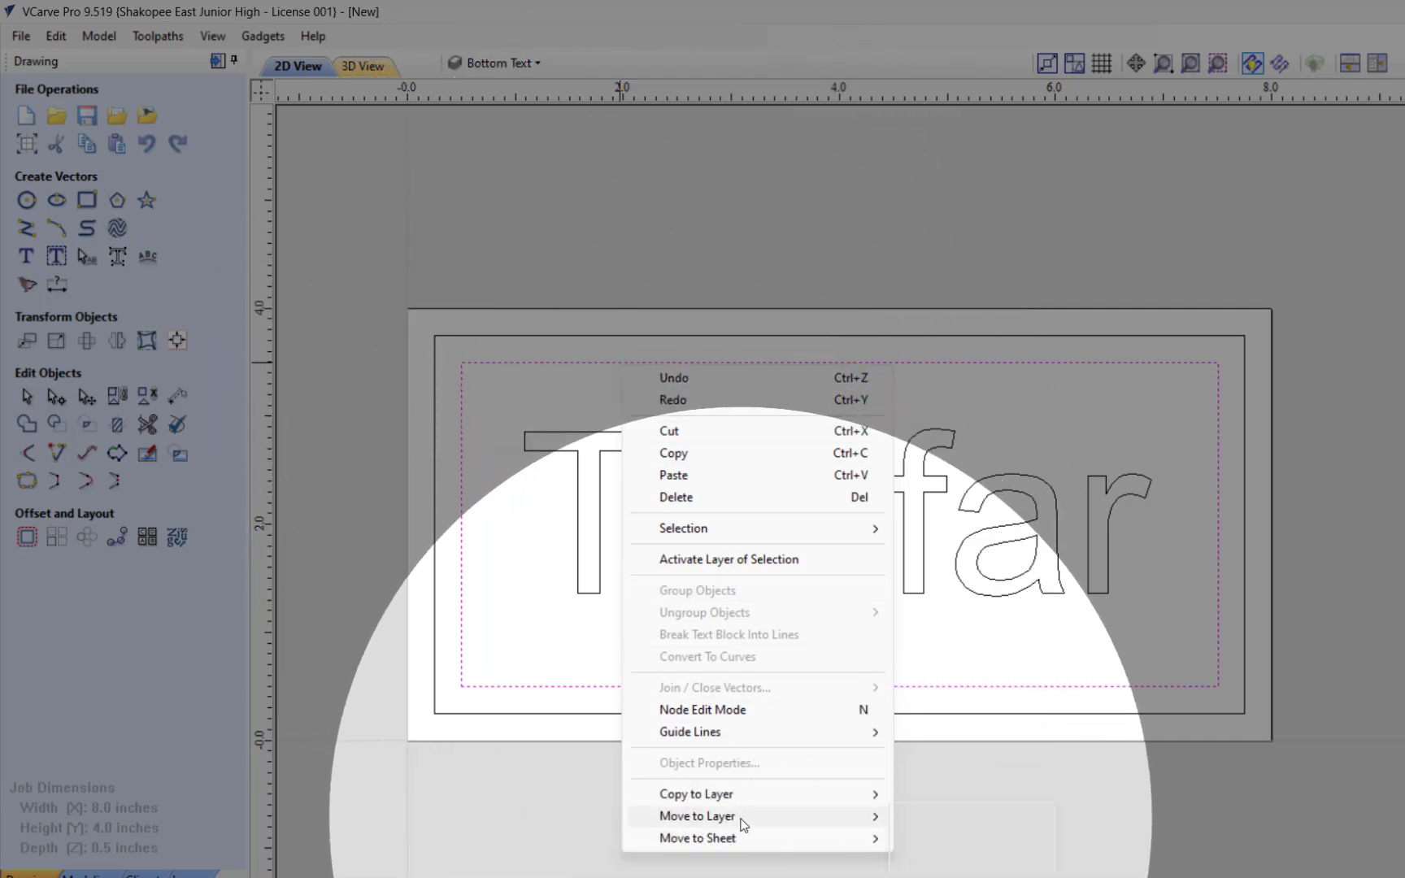
mouse_move(740, 816)
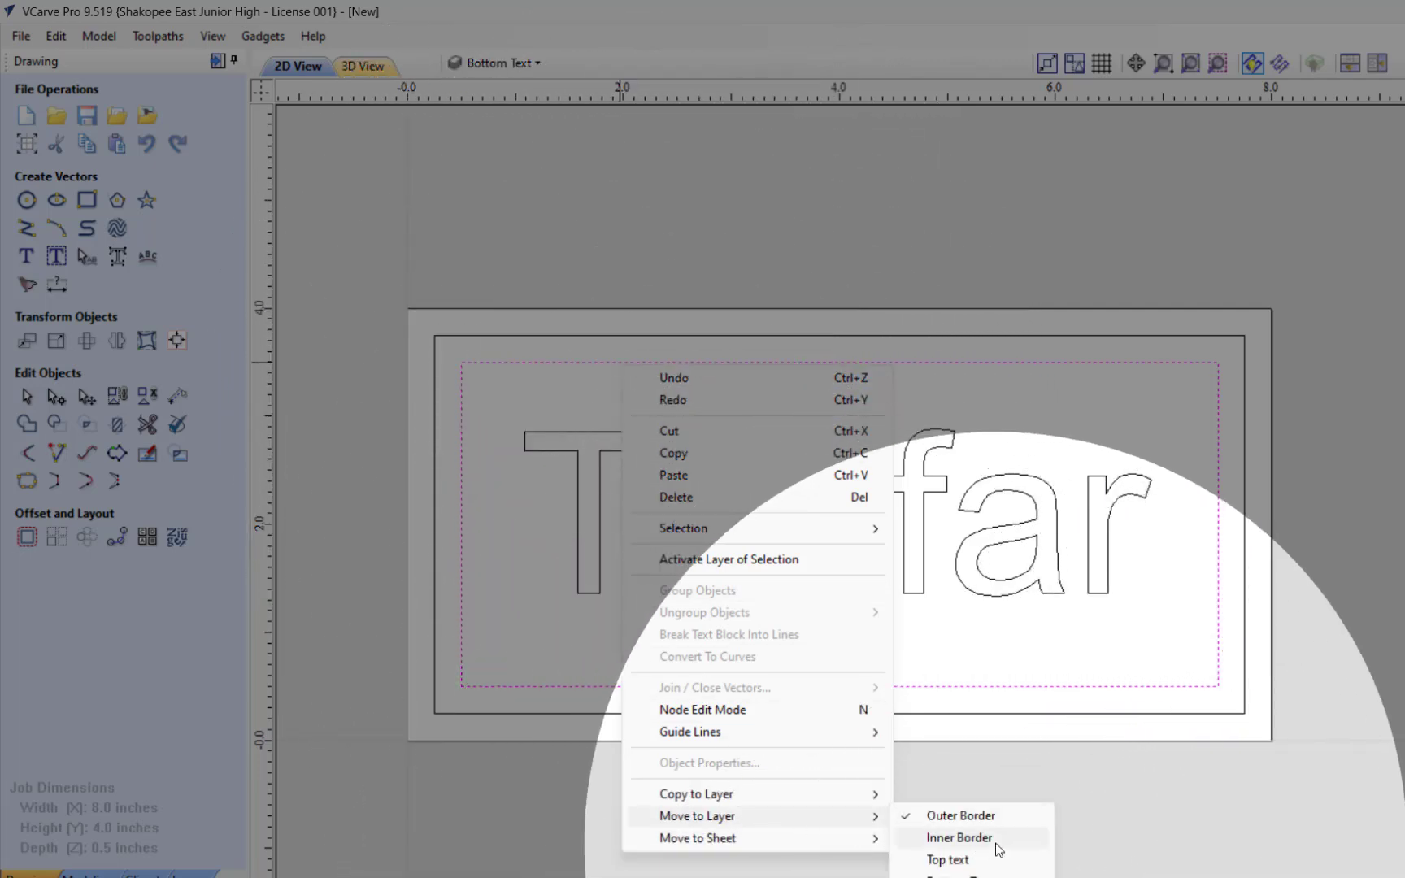
click(996, 844)
Step: Toggle the Inner Border layer's visibility to check its contents, leaving it shown, and deselect the rectangle
click(504, 63)
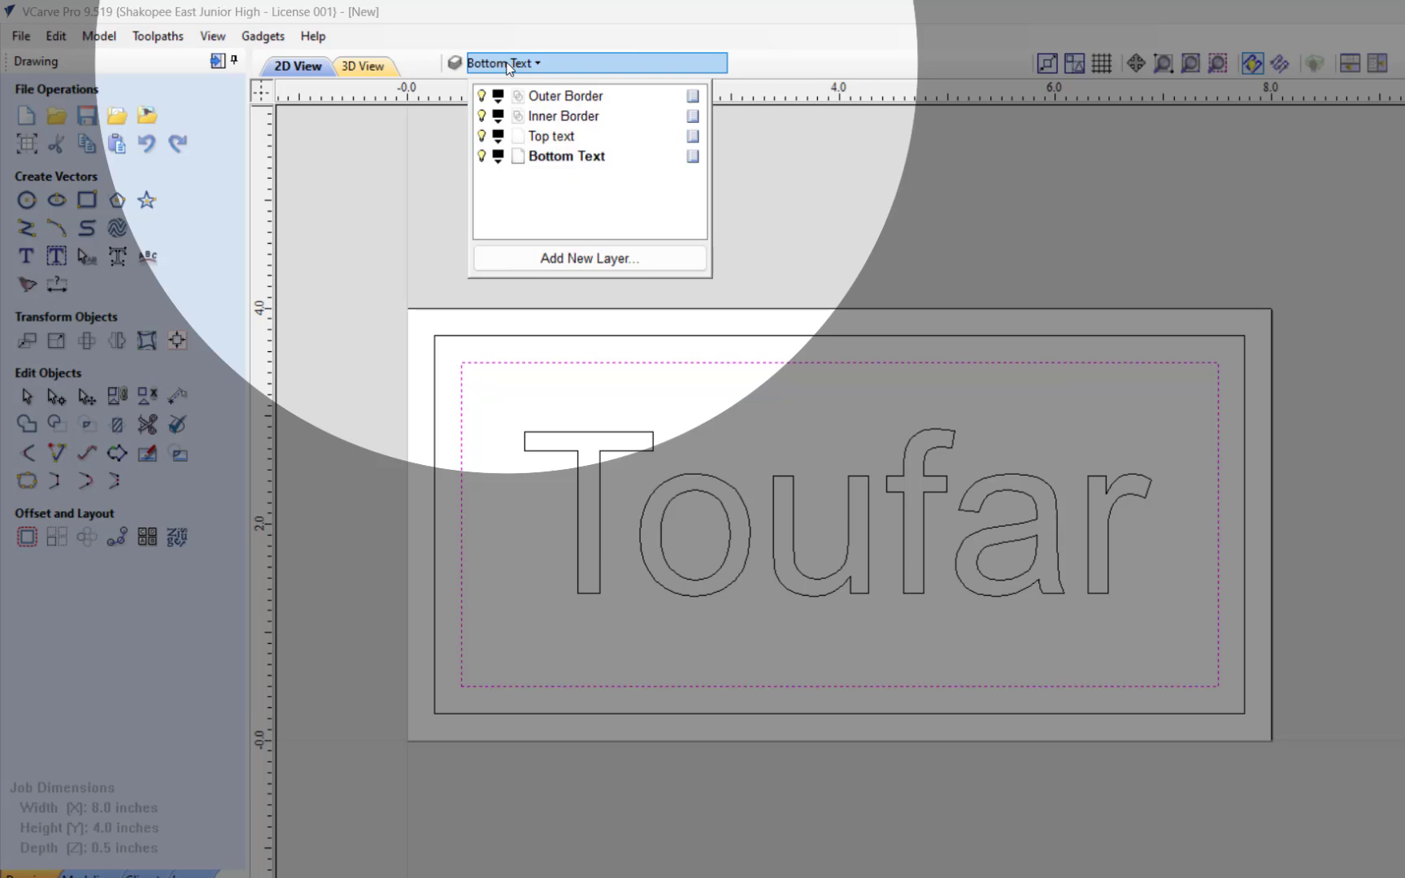
click(482, 116)
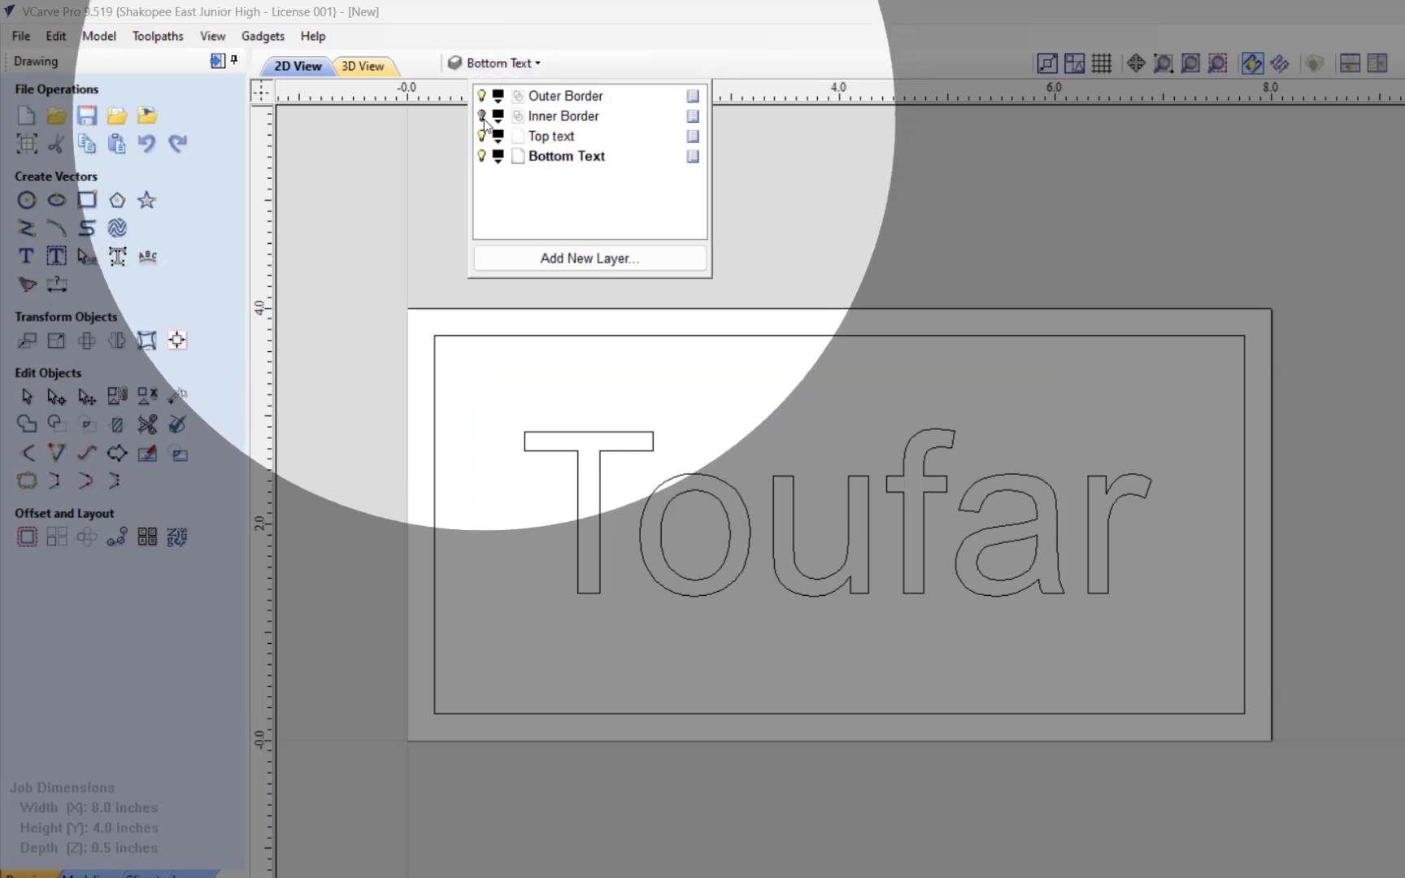
click(482, 116)
click(482, 117)
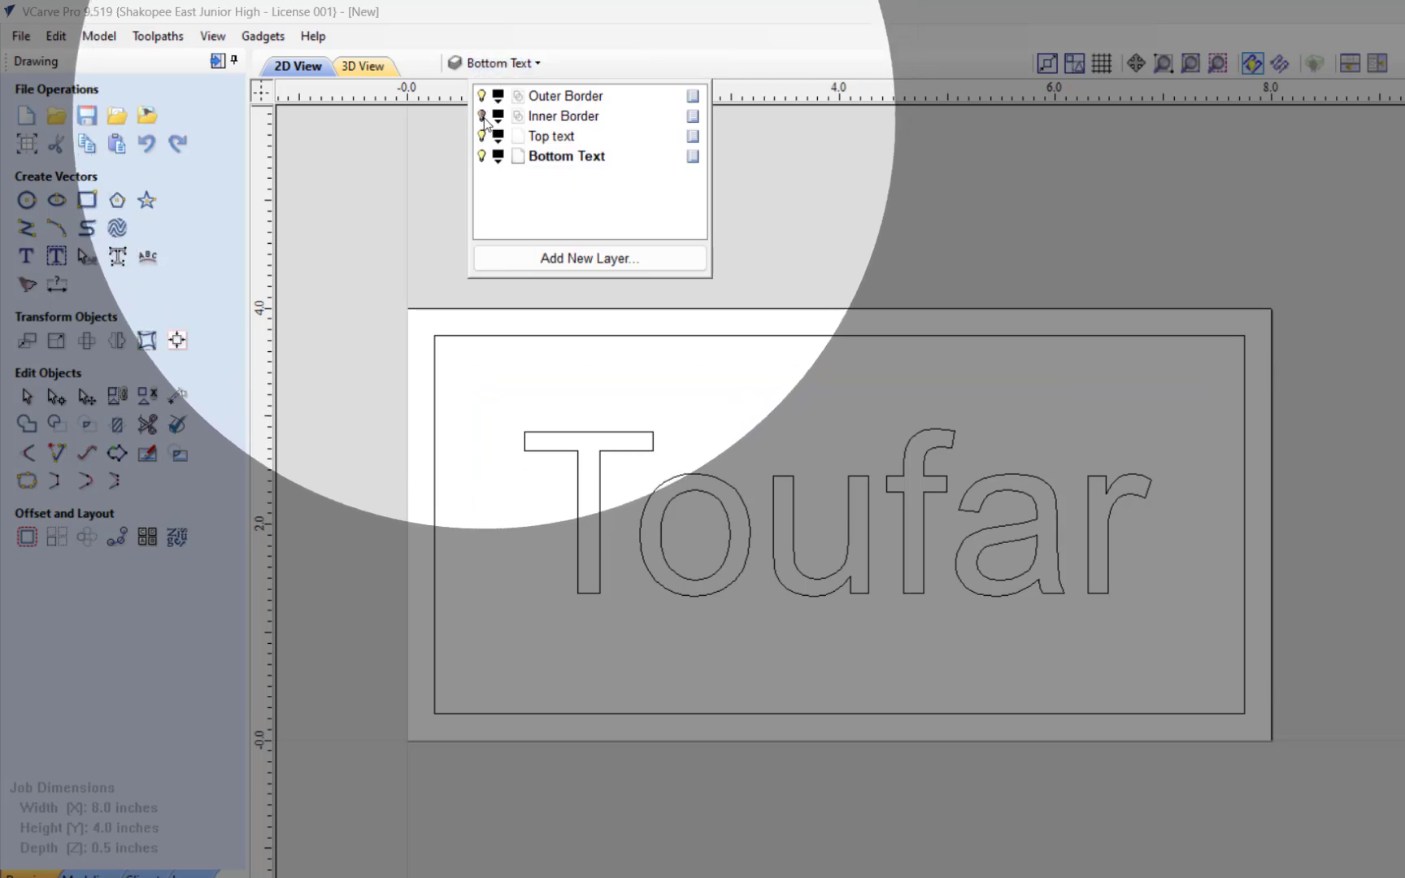
click(482, 116)
click(482, 116)
click(482, 116)
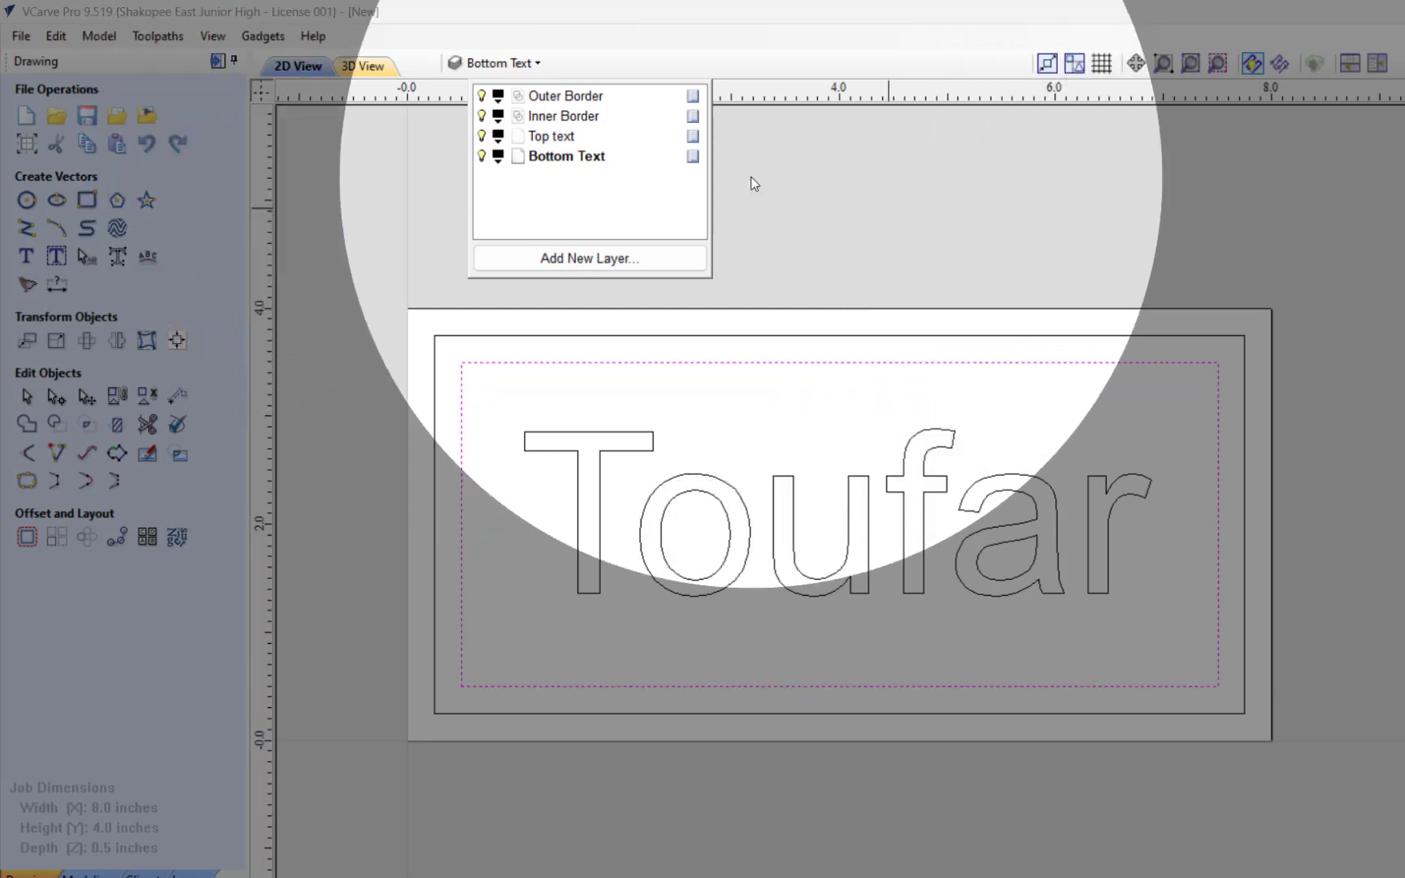
click(887, 207)
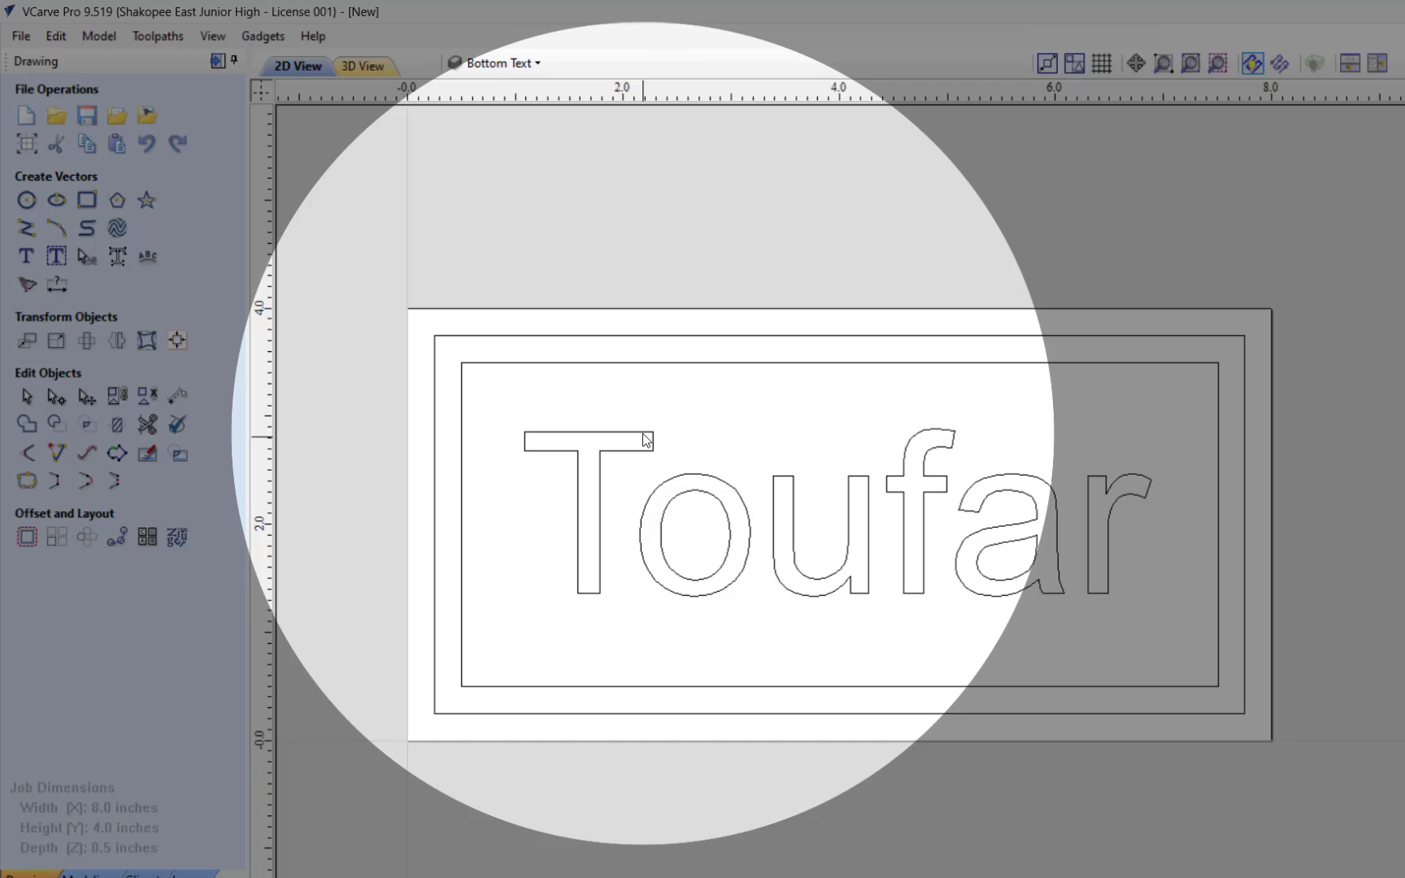
Step: Move the surname text to the Top text layer and deselect it
click(643, 434)
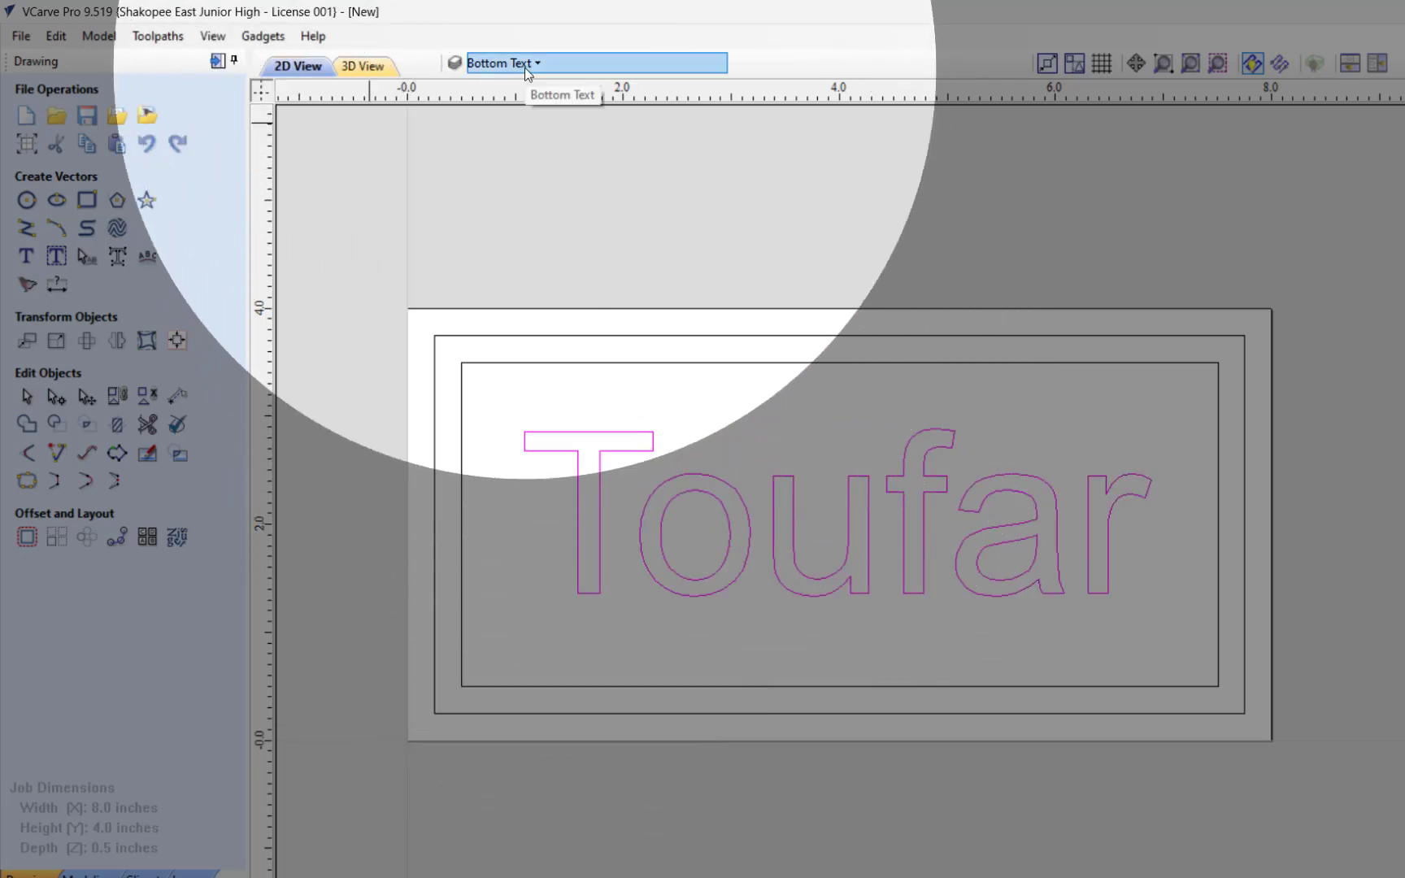
click(525, 65)
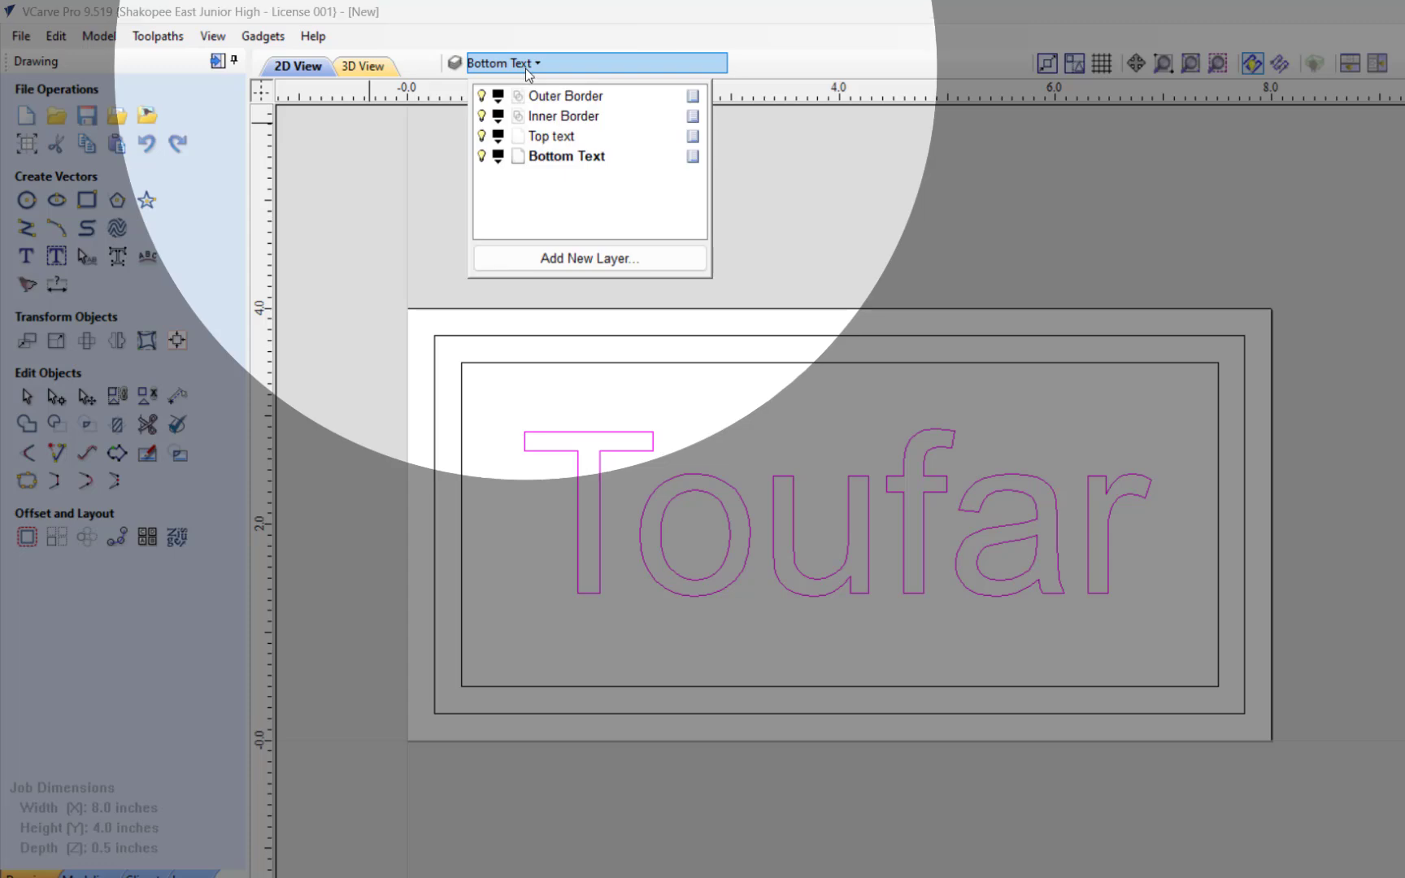
click(734, 52)
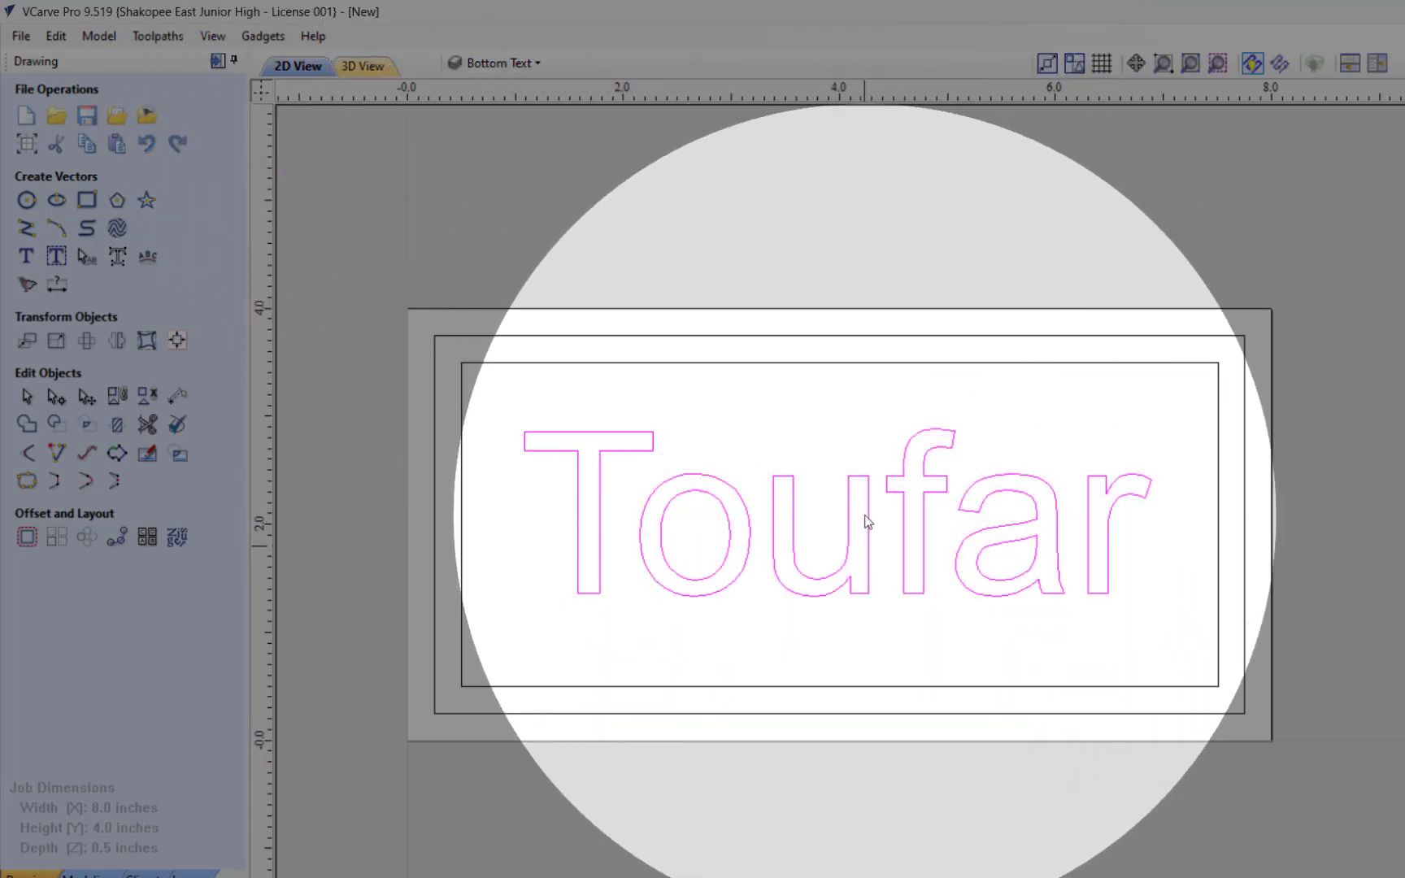
right_click(869, 531)
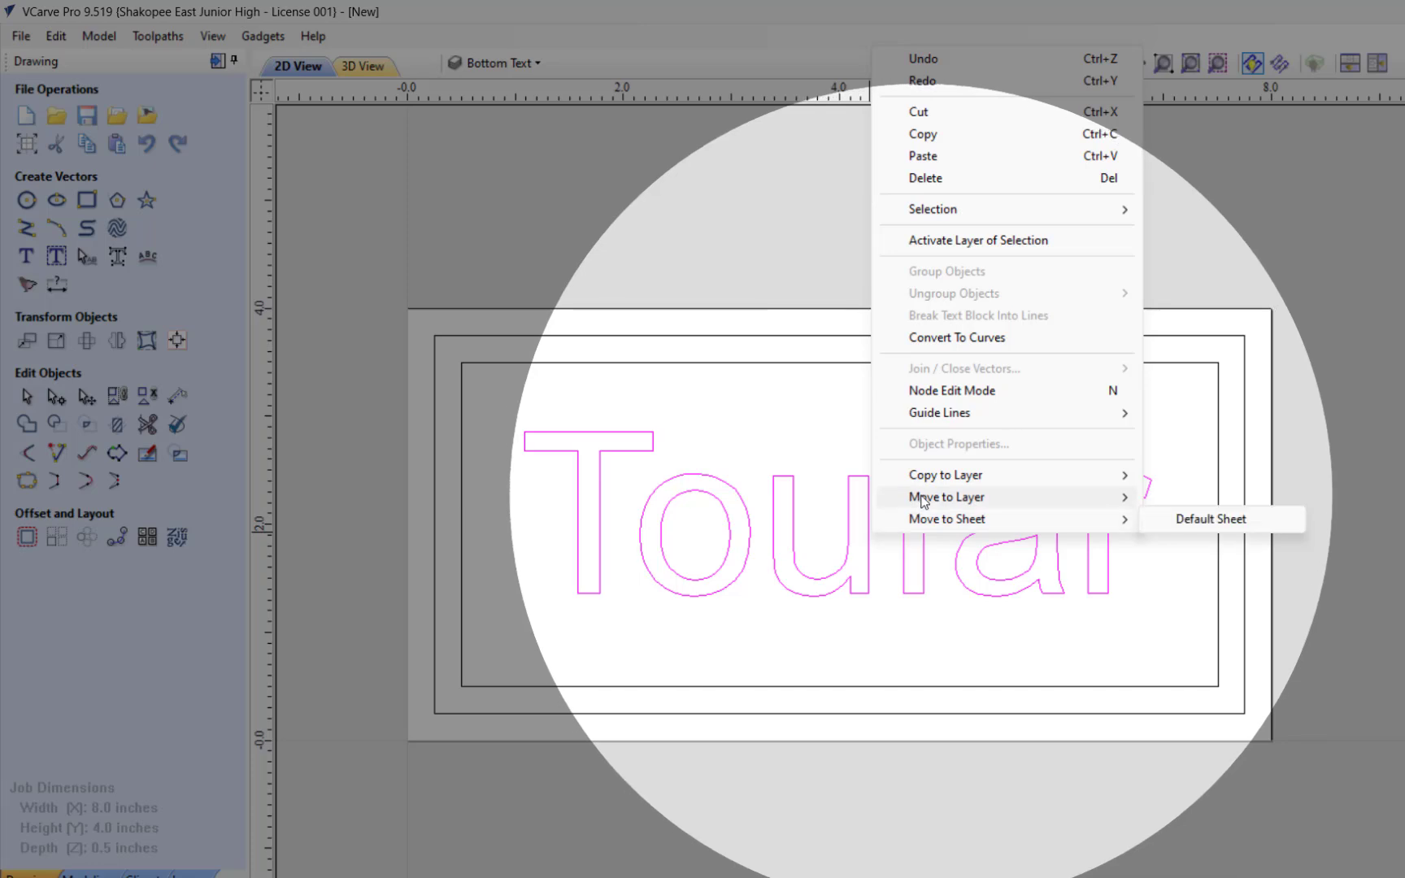
mouse_move(943, 497)
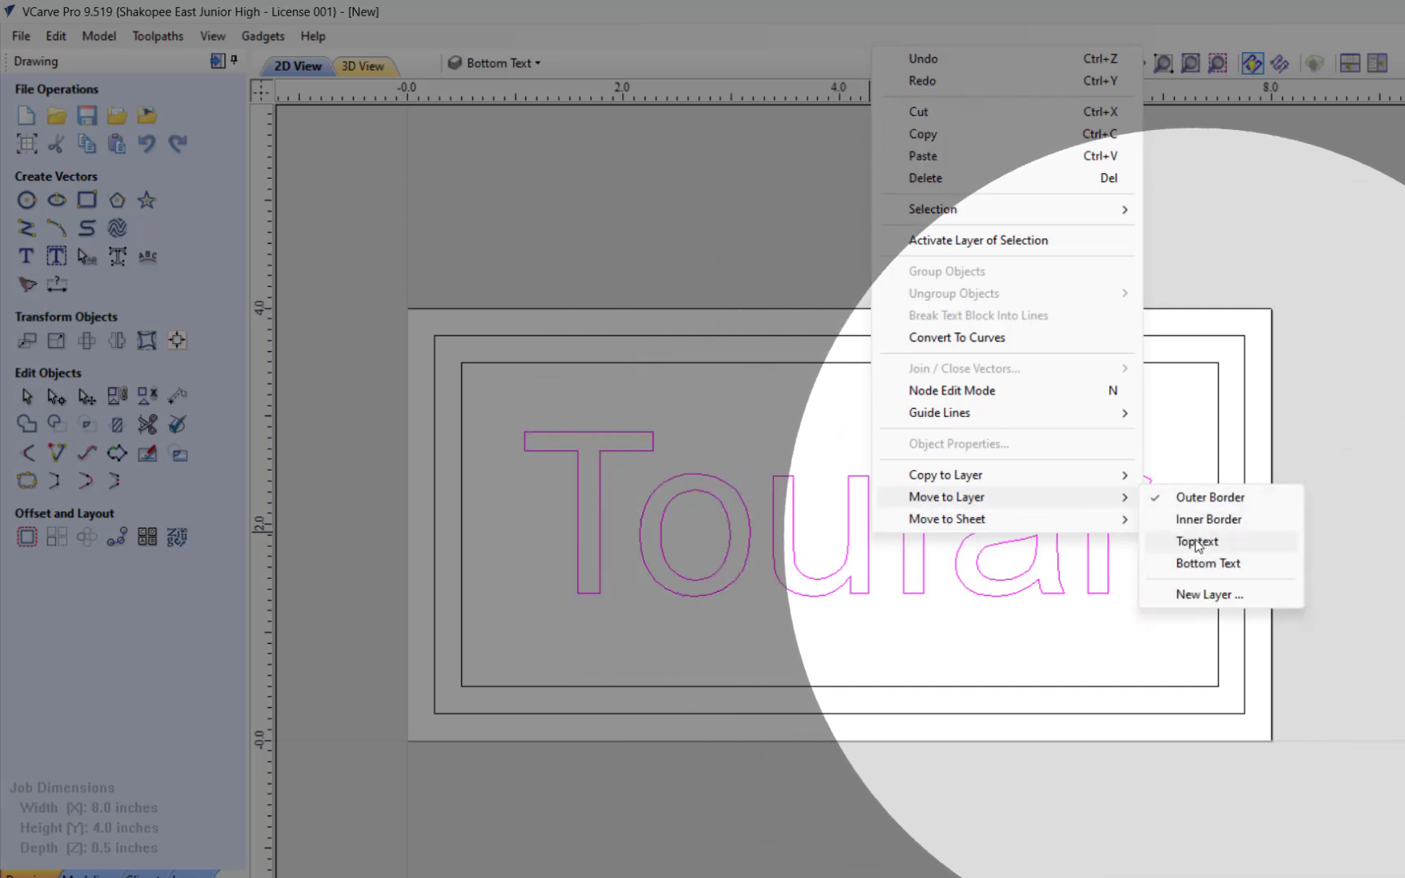
click(1197, 542)
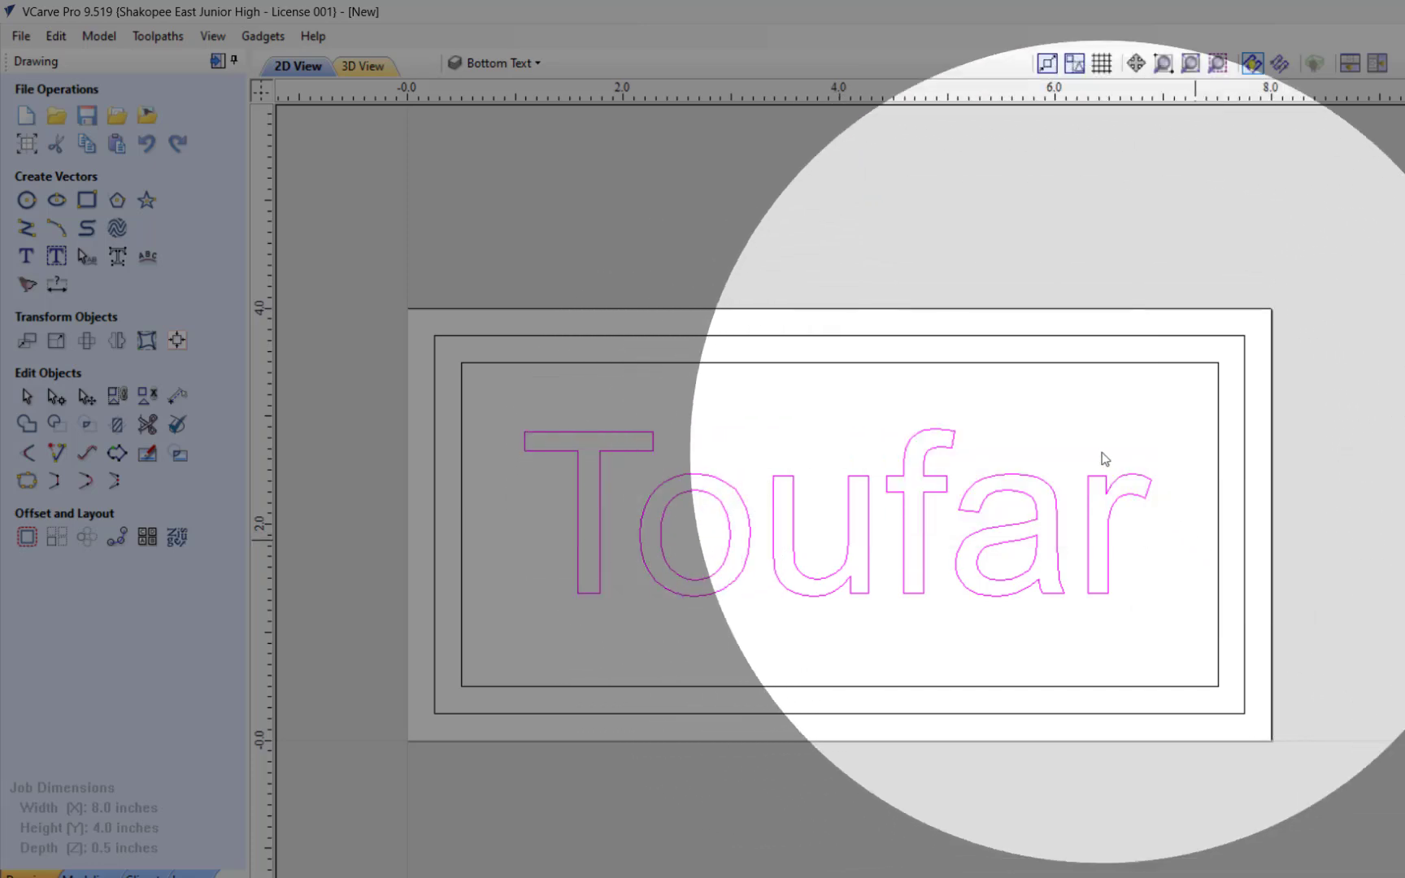
click(815, 187)
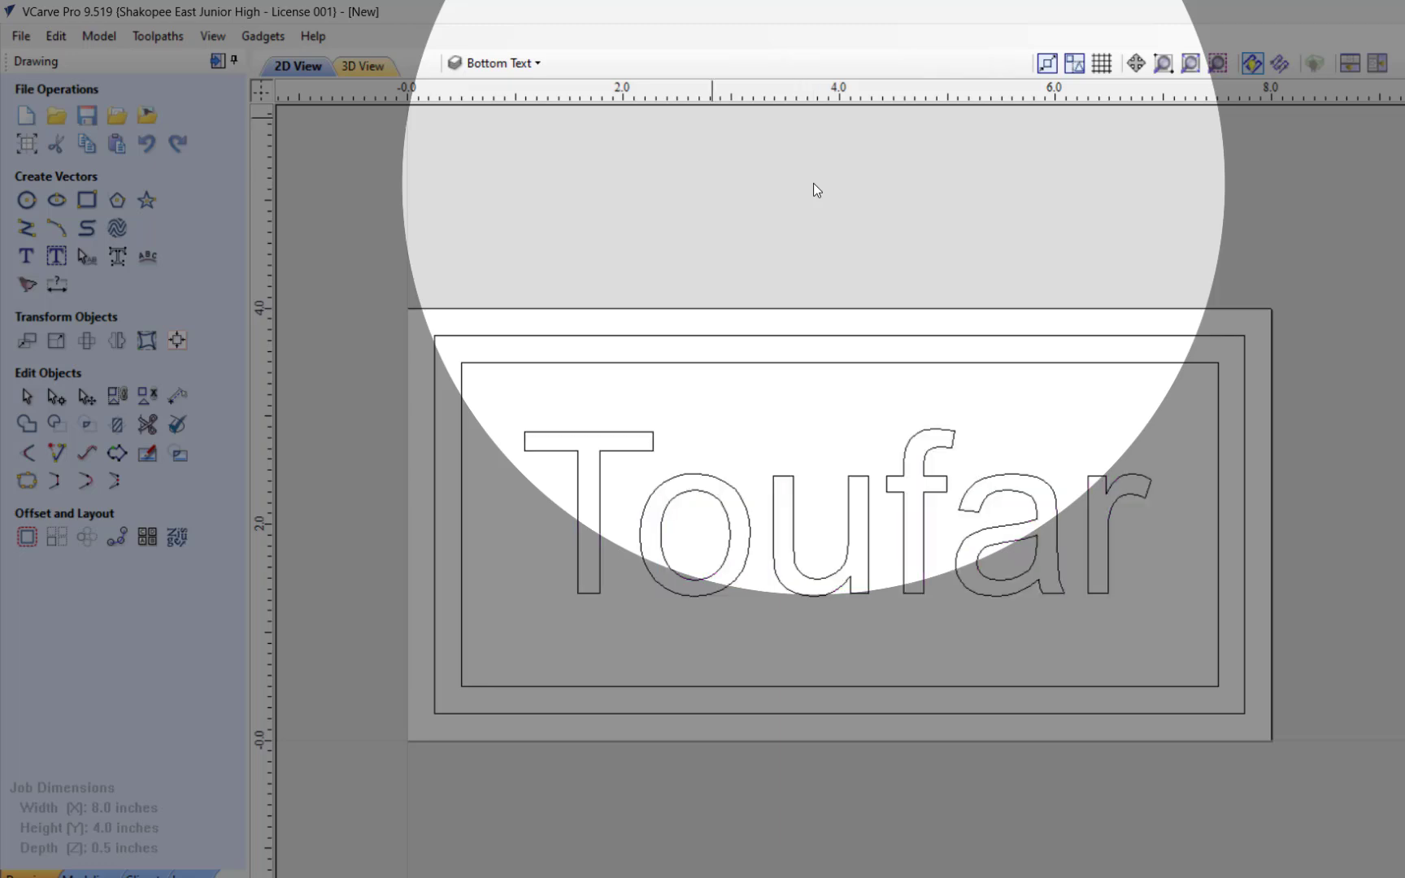
Step: Check what the Outer Border, Inner Border and Top text layers contain by hiding and reshowing each one
click(500, 62)
click(482, 136)
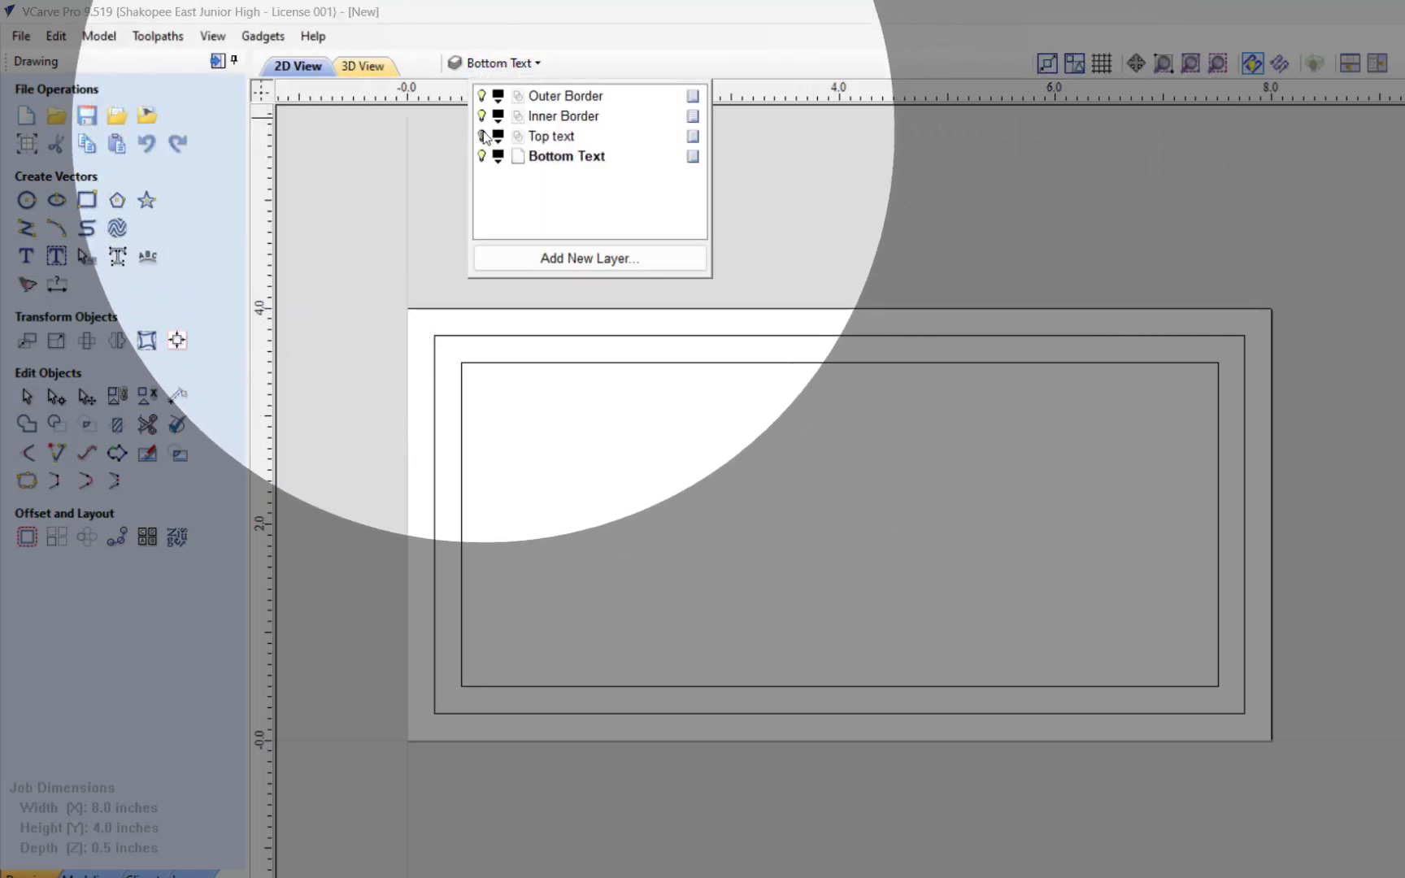
click(482, 136)
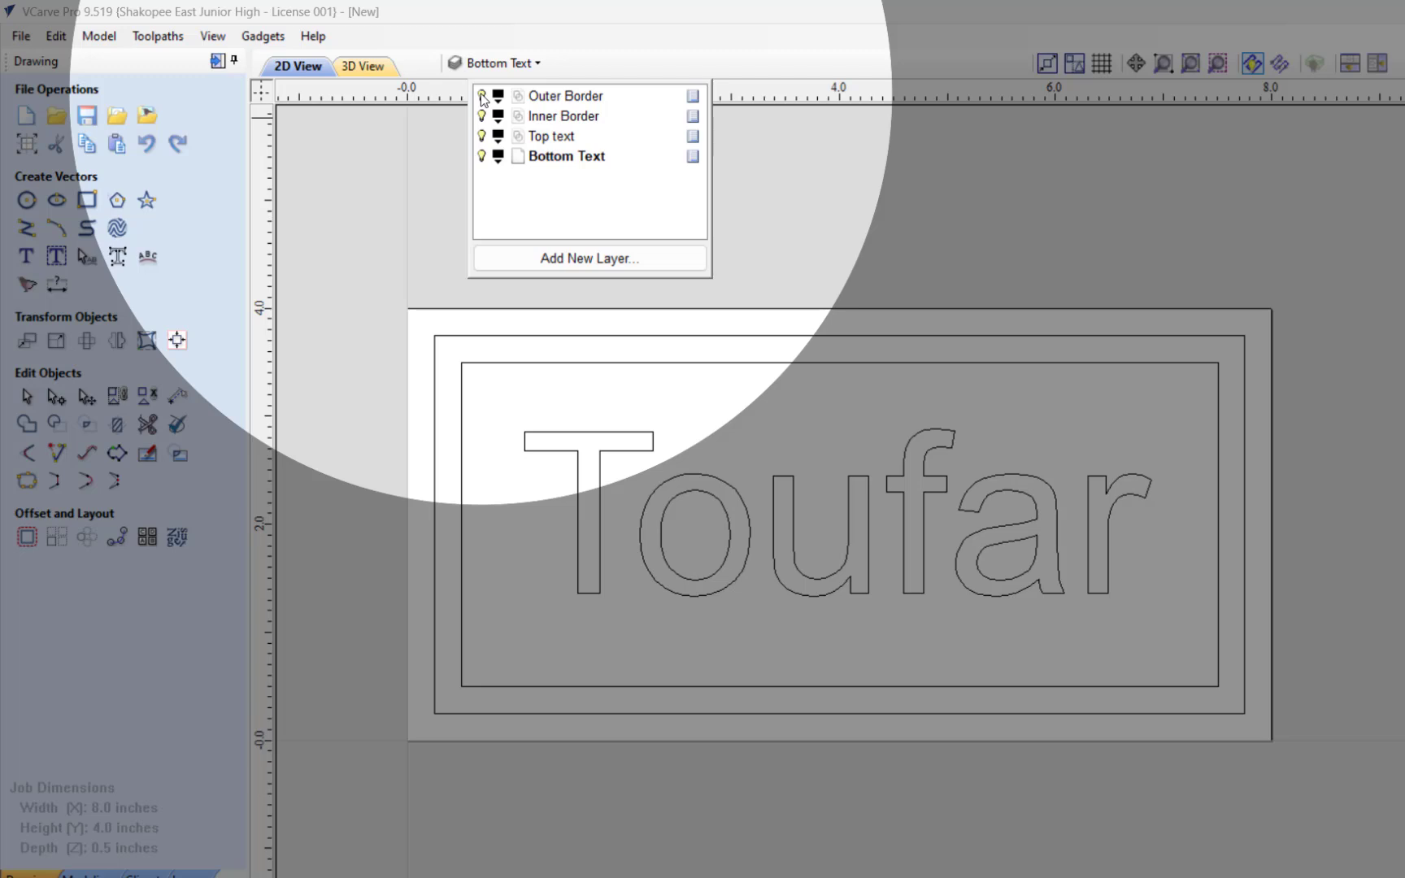
click(482, 95)
click(483, 95)
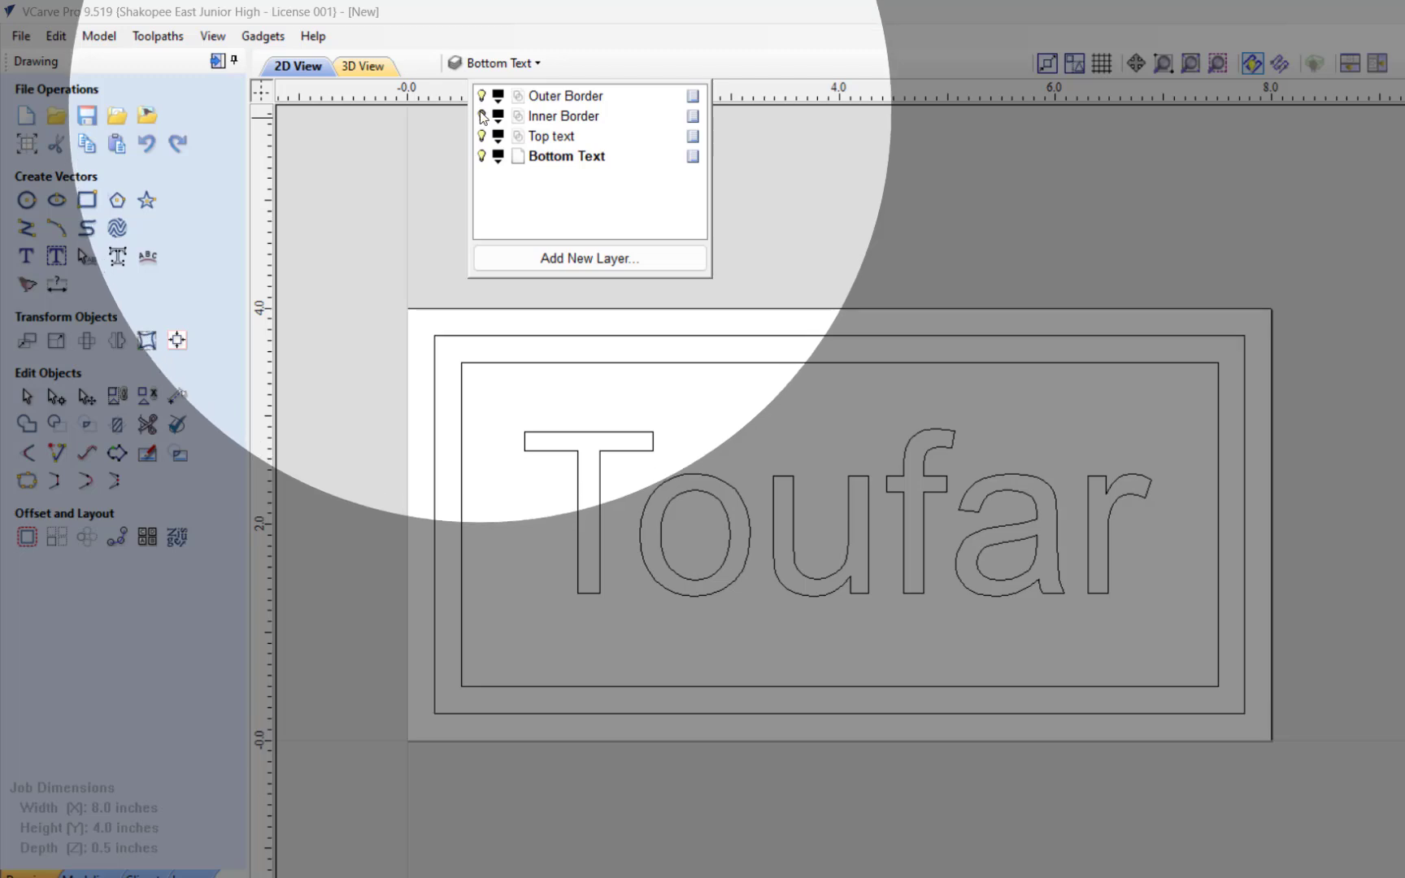
click(482, 116)
click(482, 115)
click(482, 135)
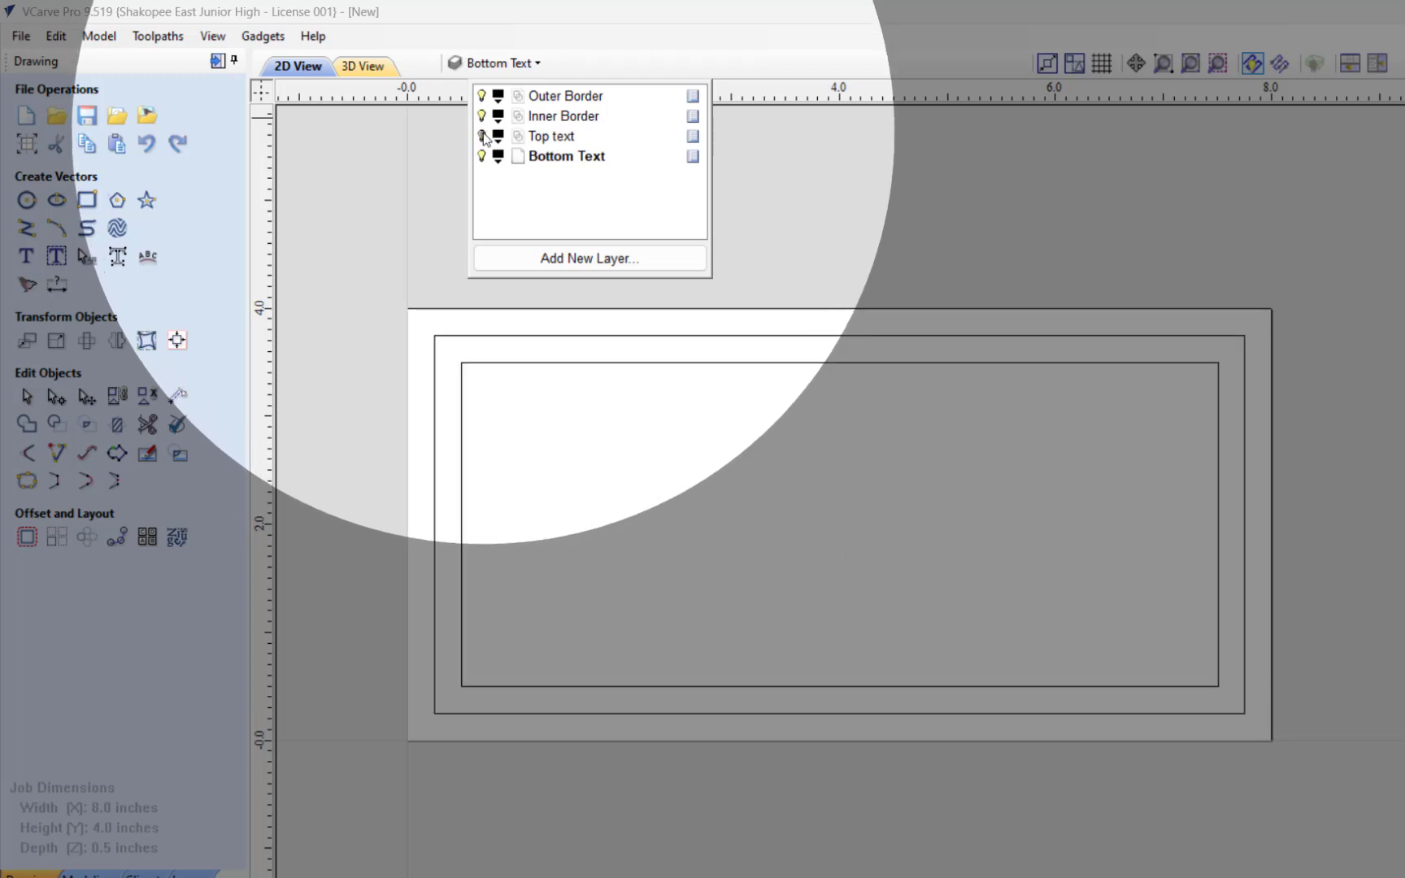
click(482, 136)
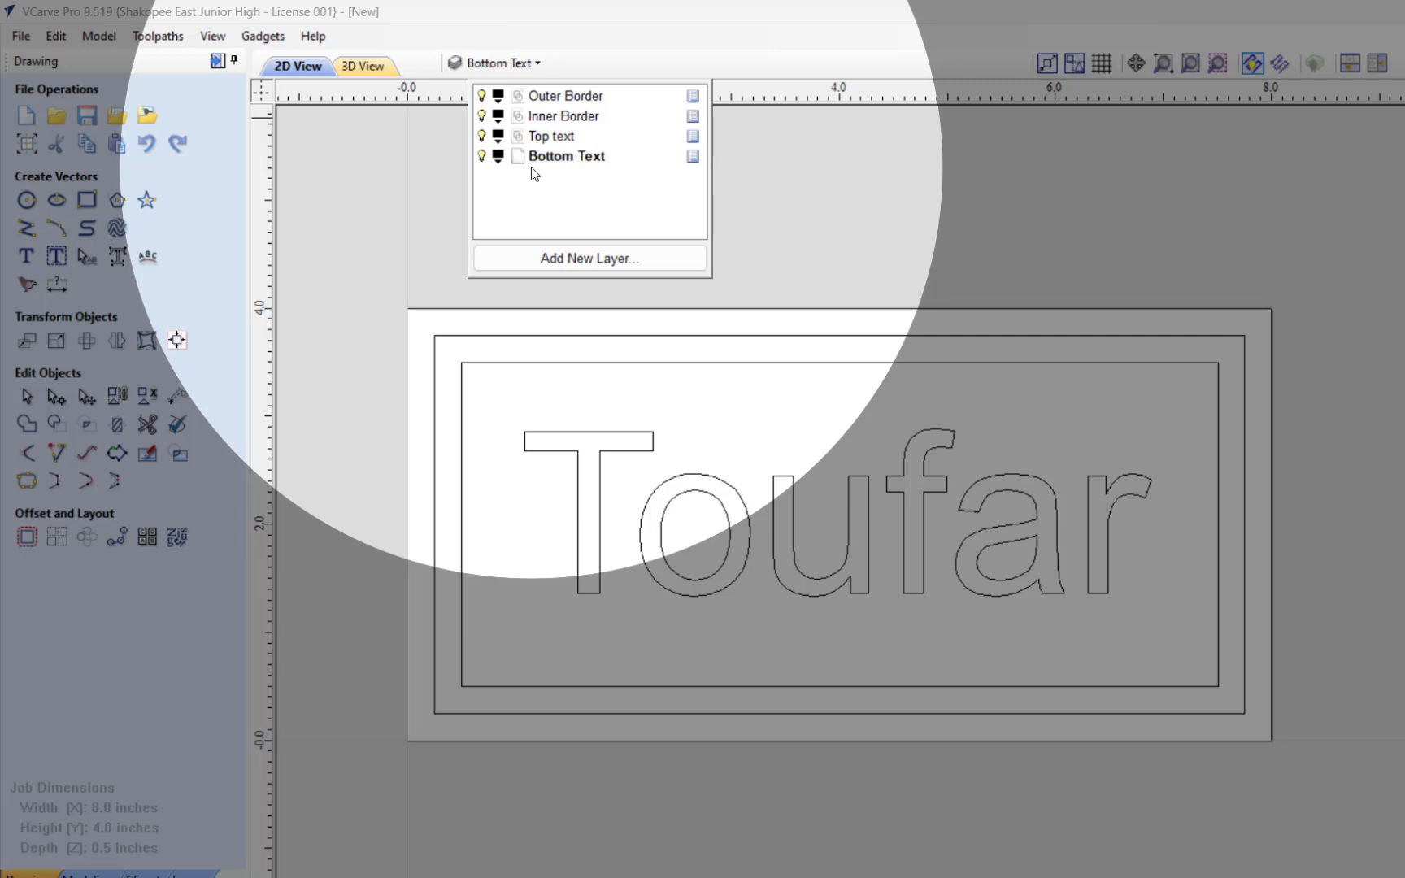
Step: Hide the Outer Border and Inner Border layers, and copy the surname text to the Bottom Text layer
click(482, 96)
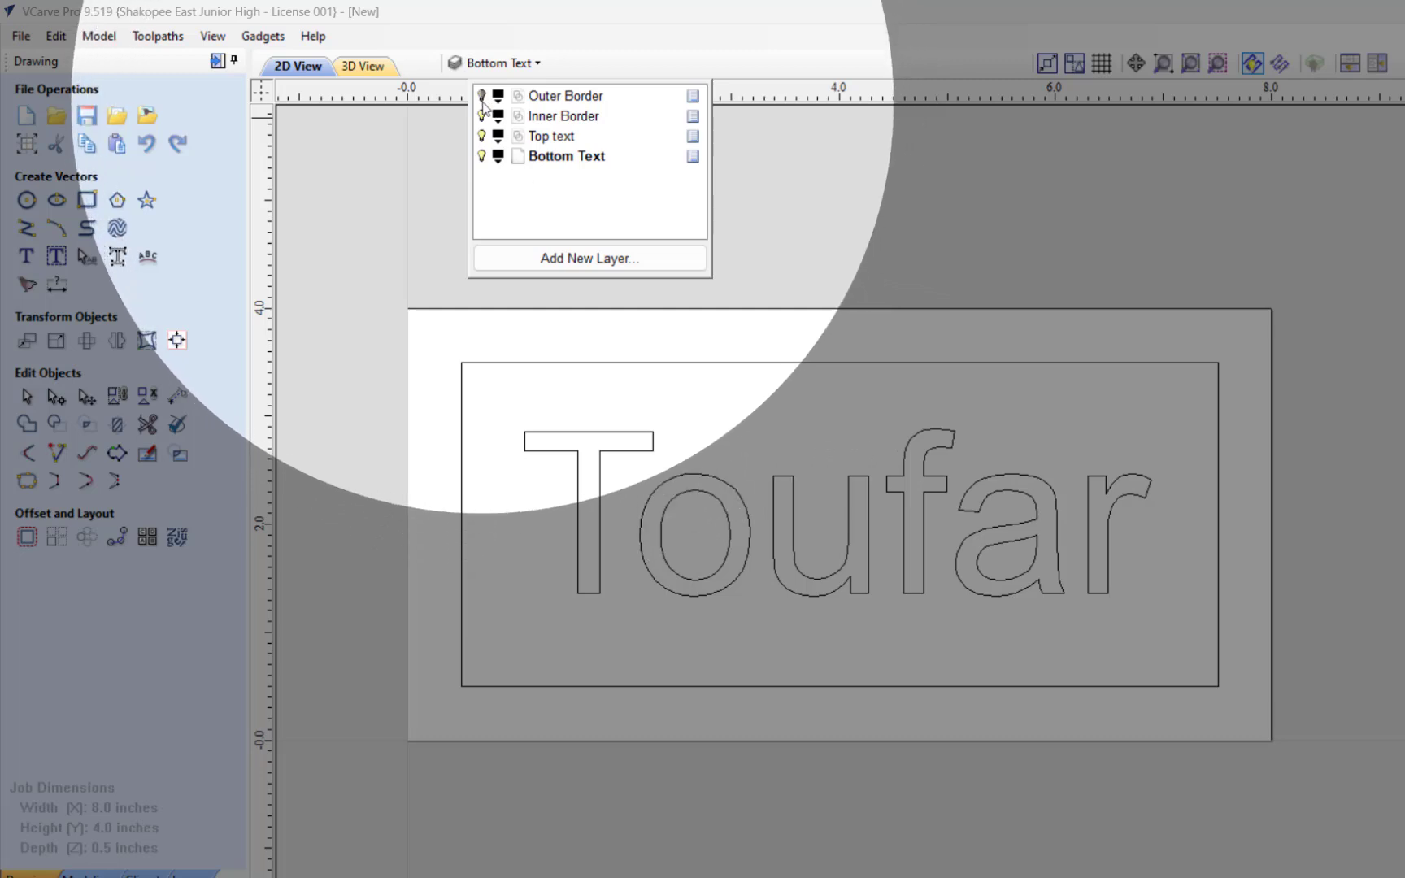
click(483, 115)
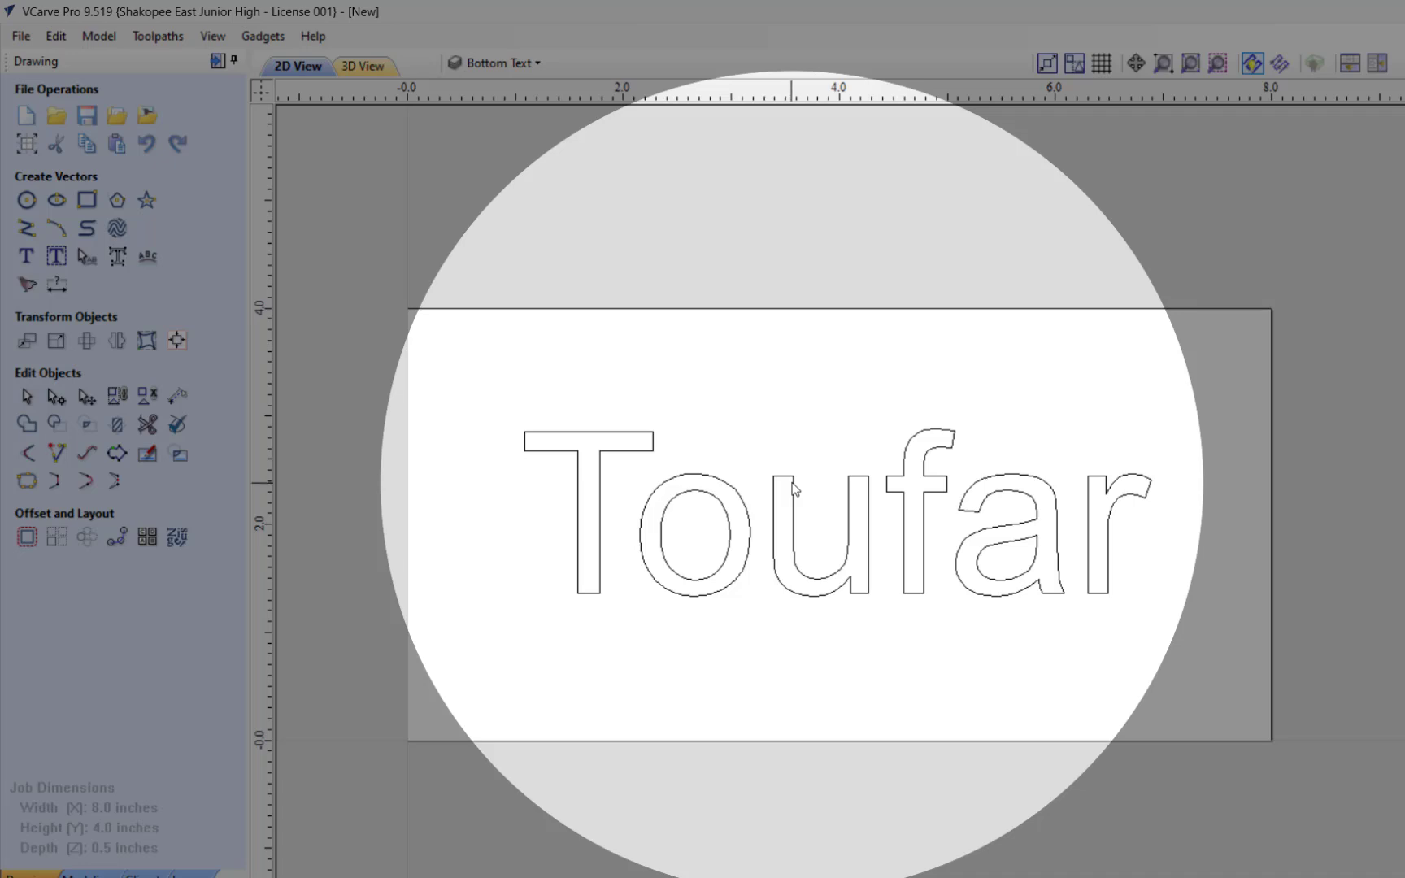
click(793, 486)
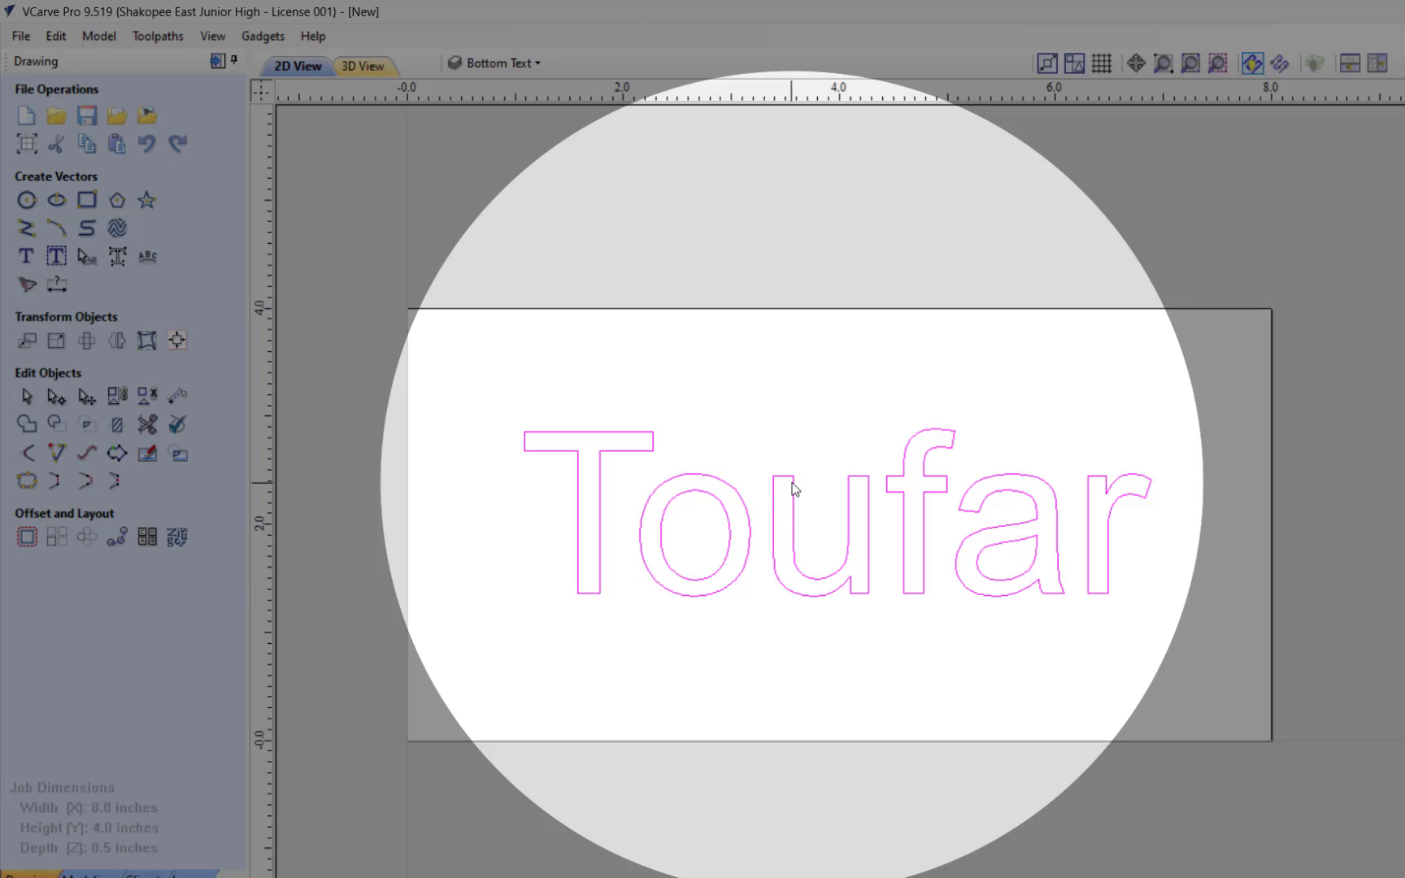
right_click(795, 488)
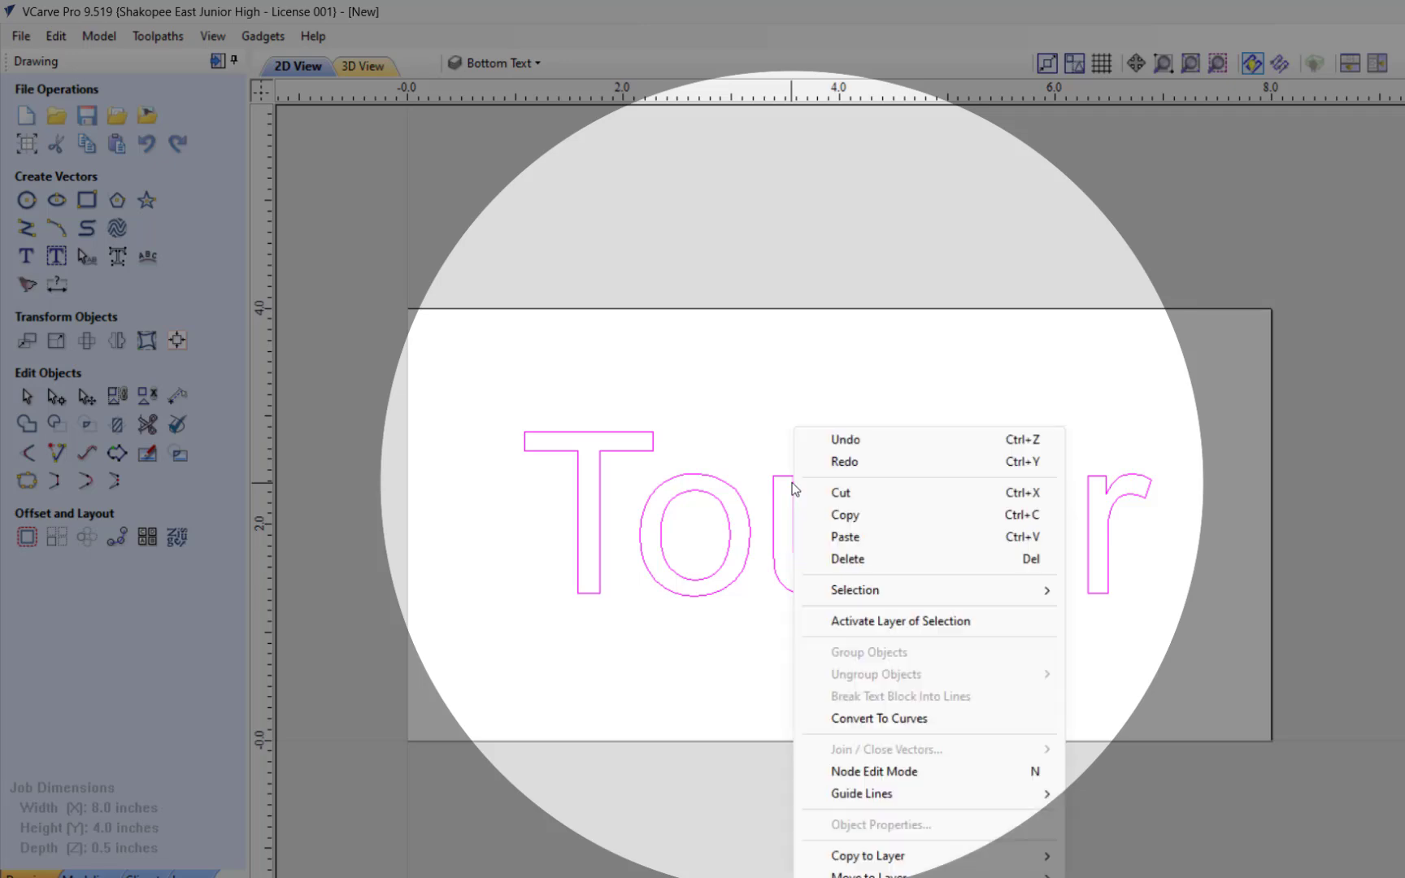
mouse_move(904, 858)
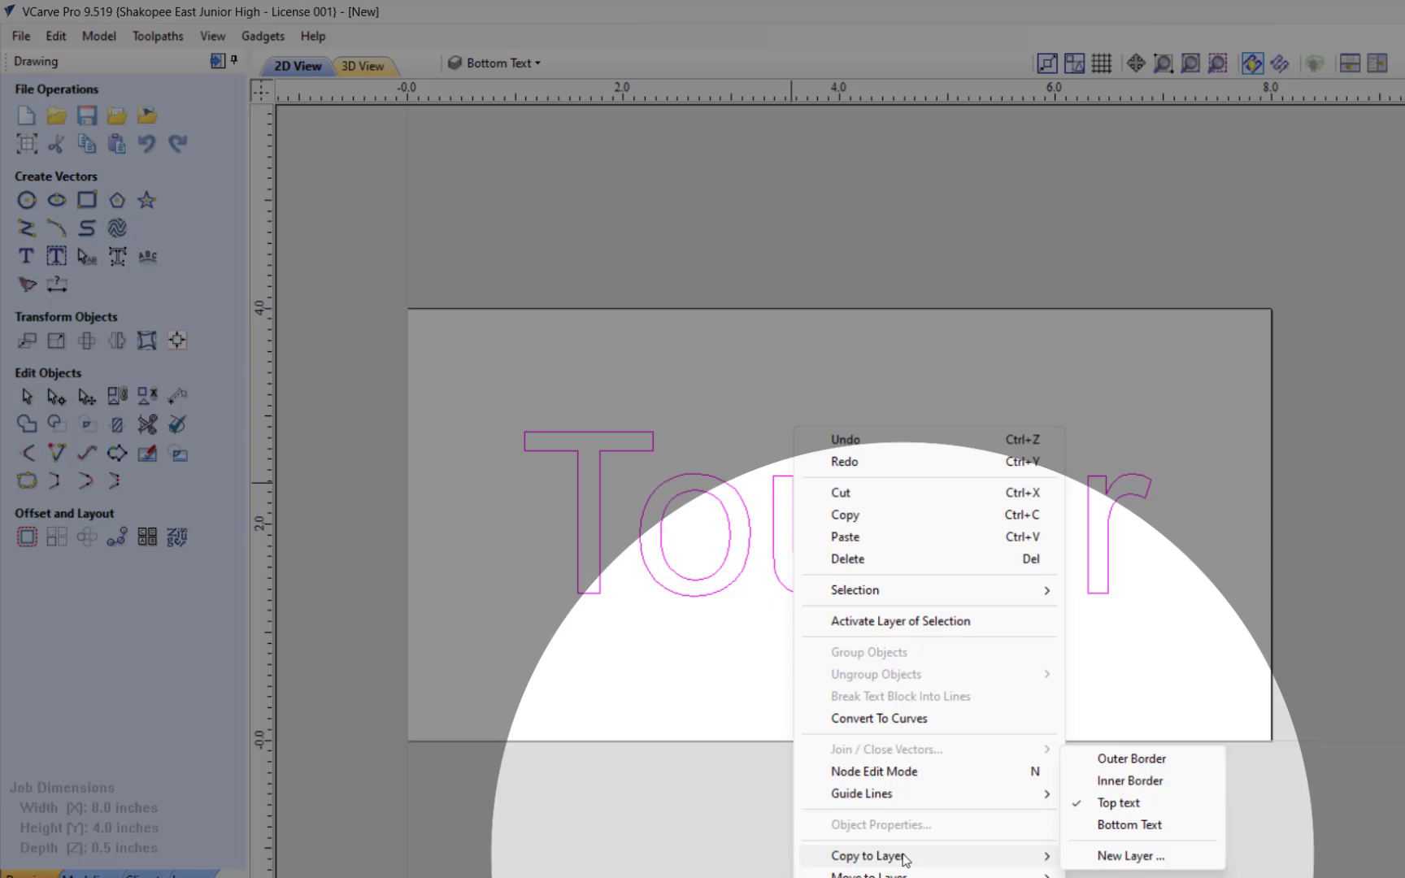
click(1109, 825)
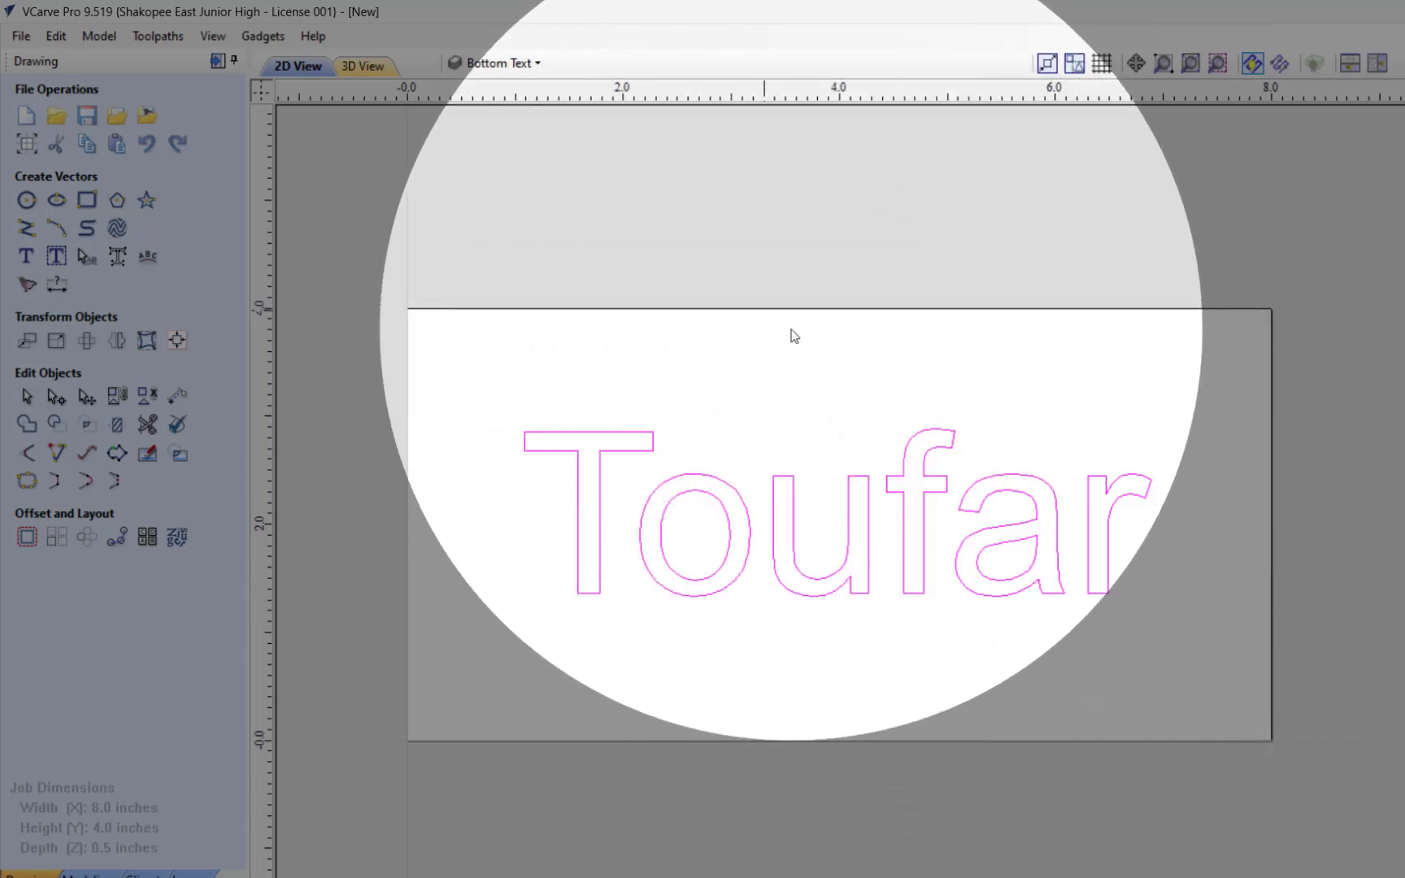
Step: Deselect the surname text and check what the Bottom Text layer contains by hiding and reshowing it
click(790, 332)
click(497, 63)
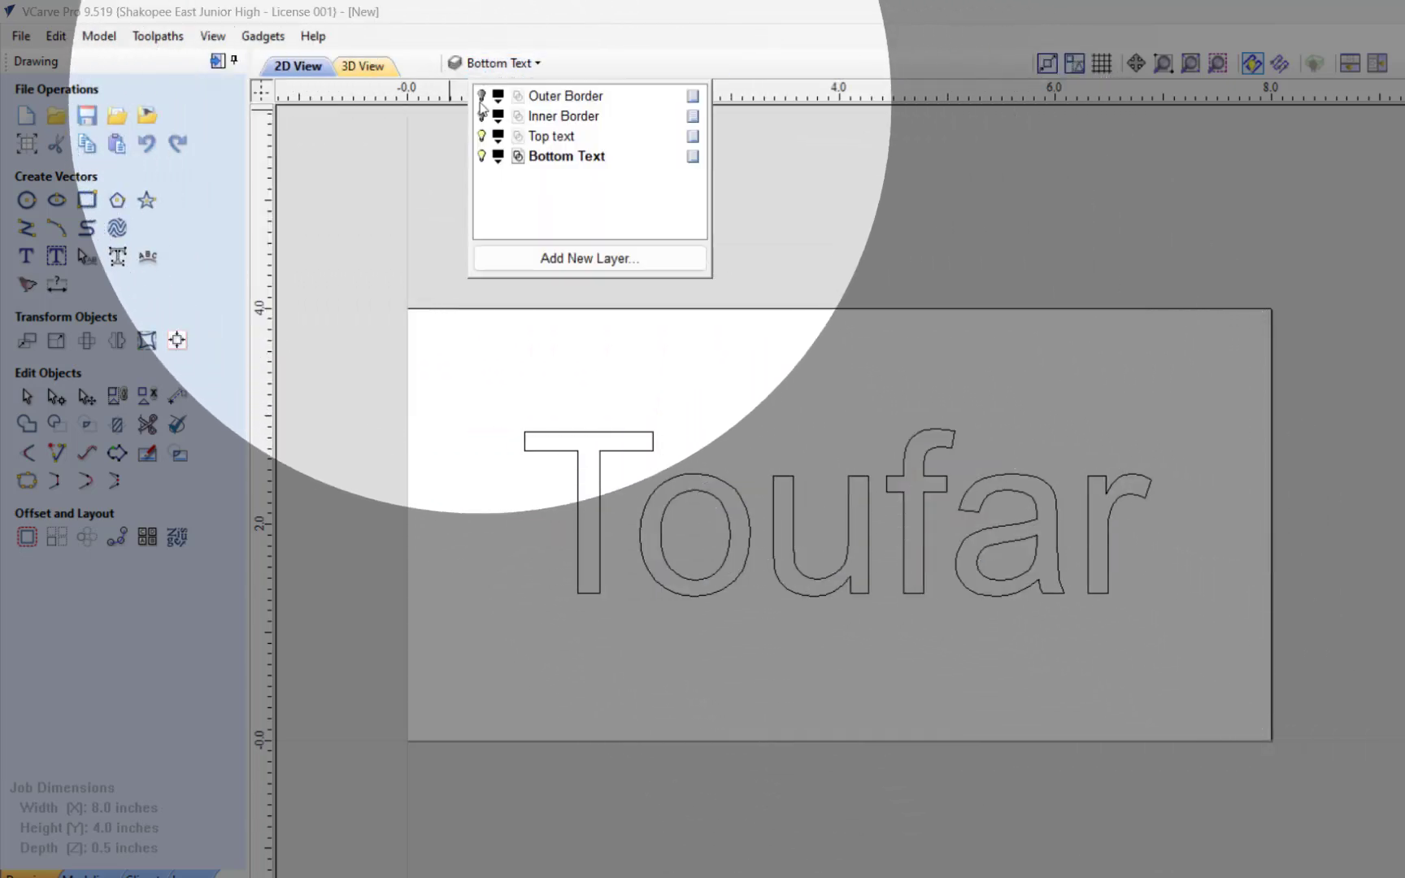
click(481, 156)
click(481, 157)
click(481, 156)
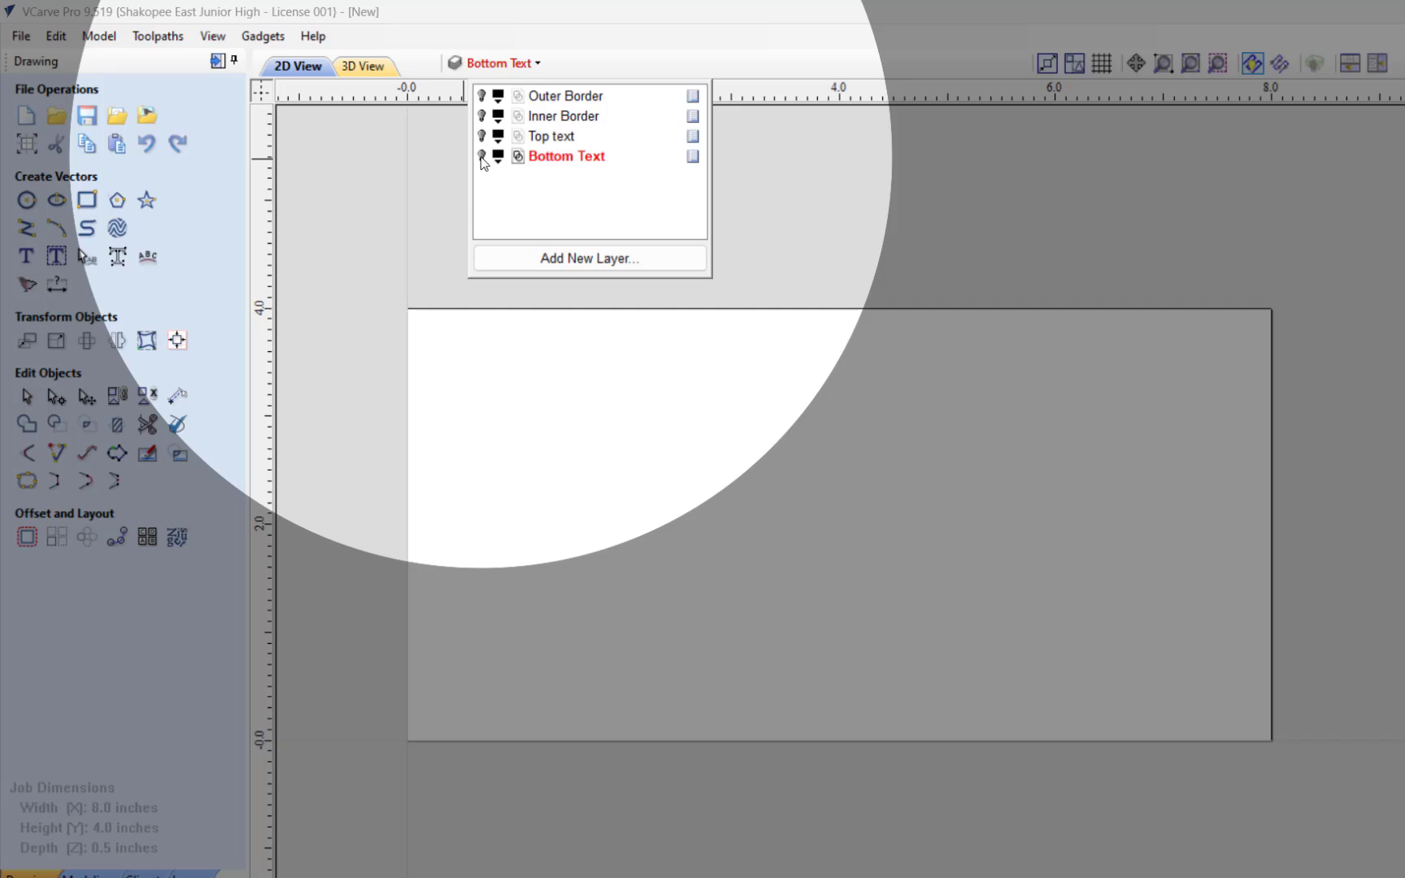
click(481, 157)
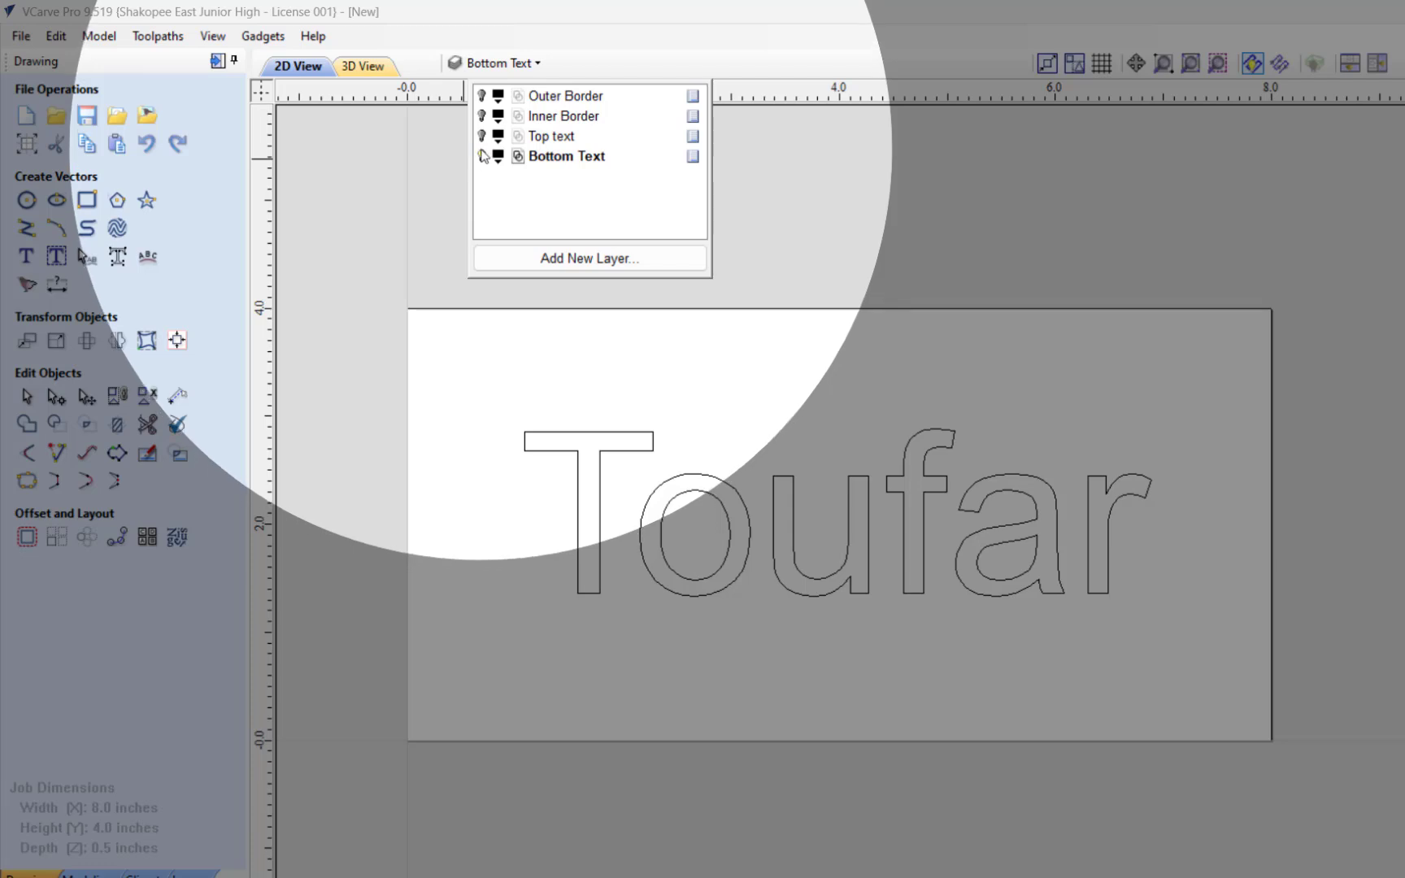
Step: Show the Inner Border layer and keep Bottom Text as the active layer
click(482, 115)
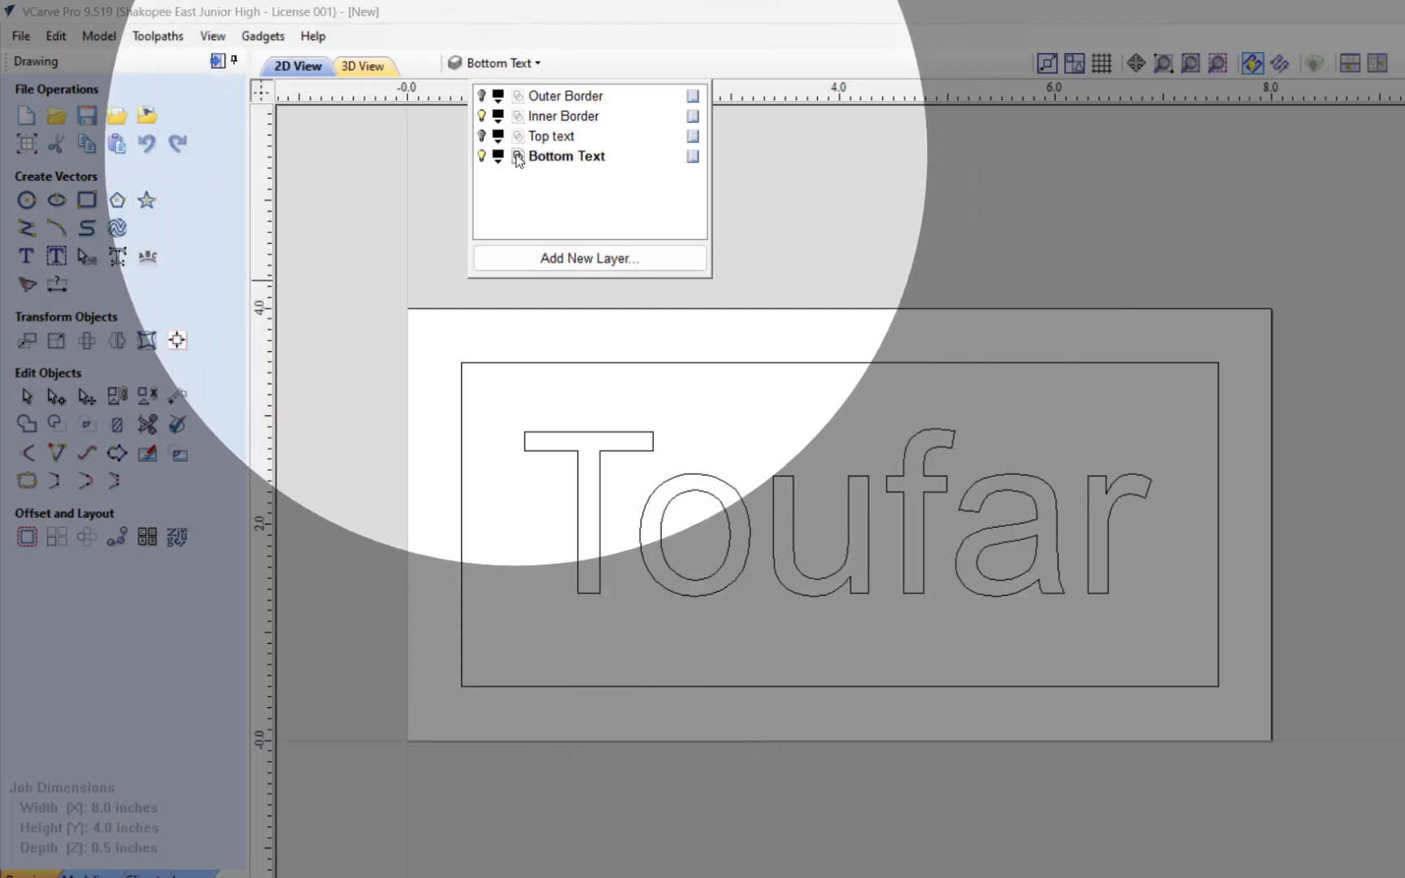
double_click(518, 158)
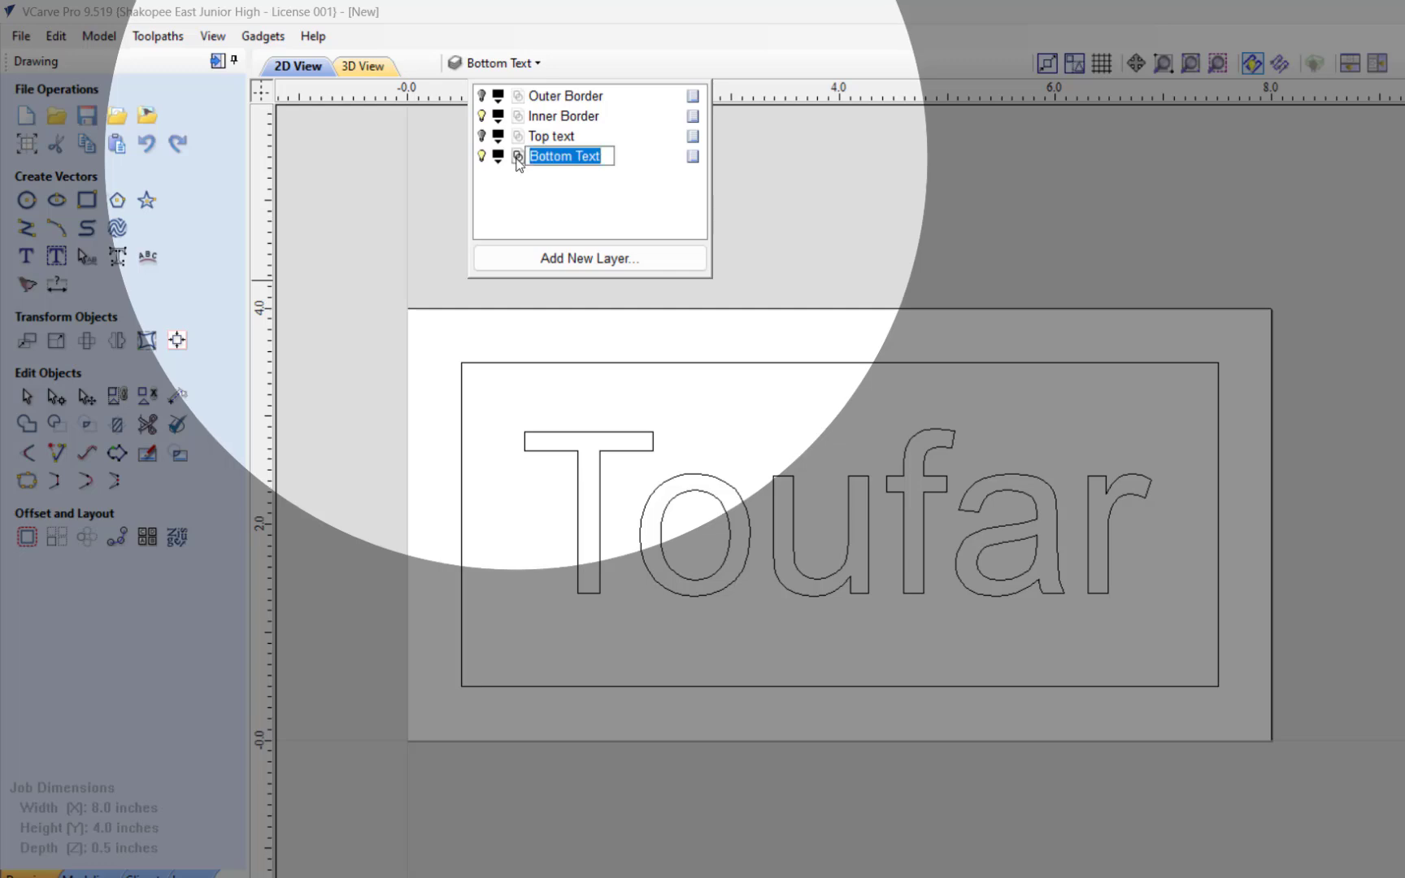
click(518, 171)
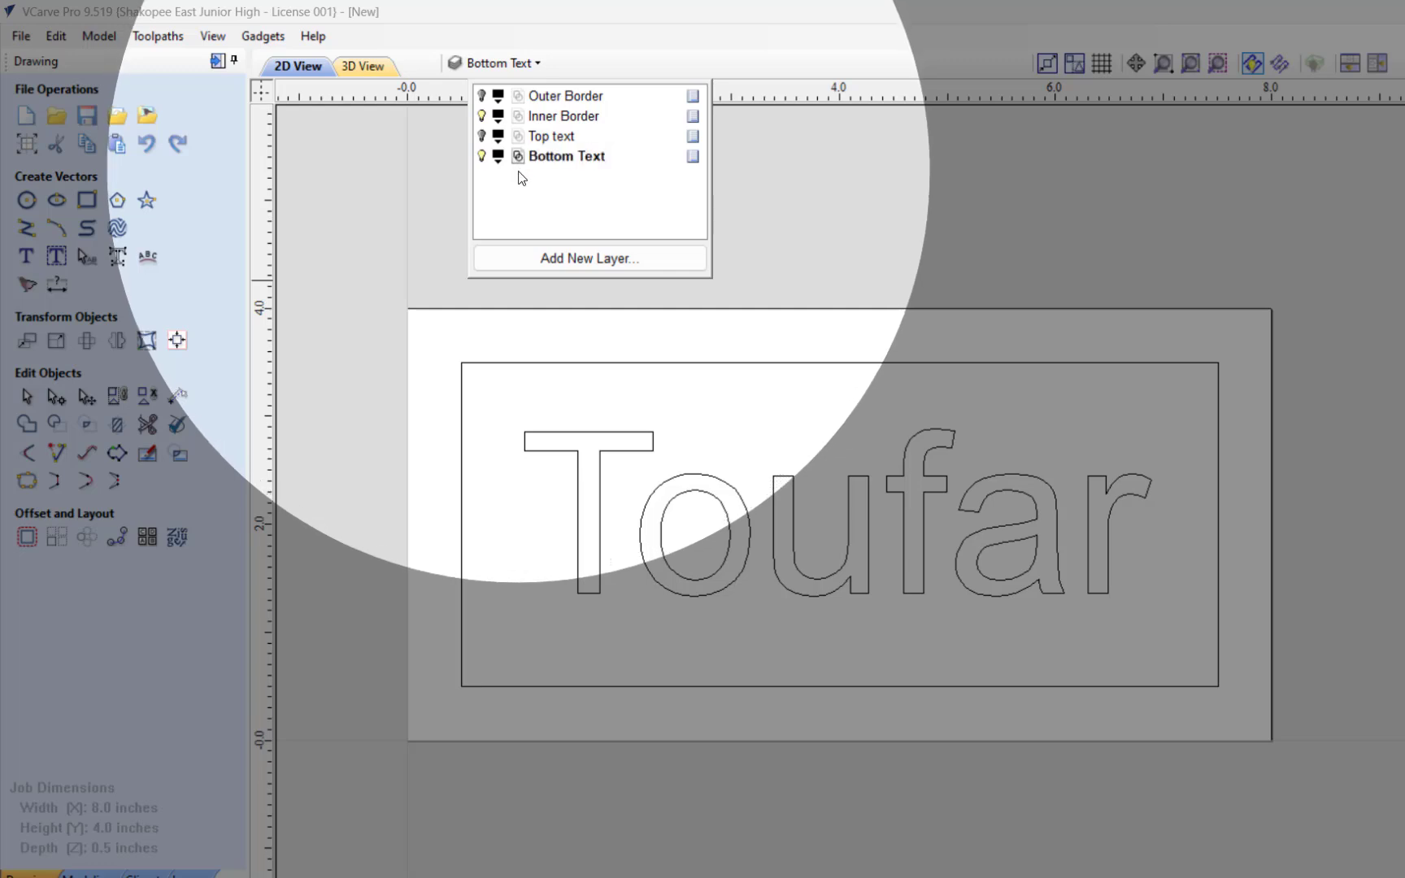
click(517, 137)
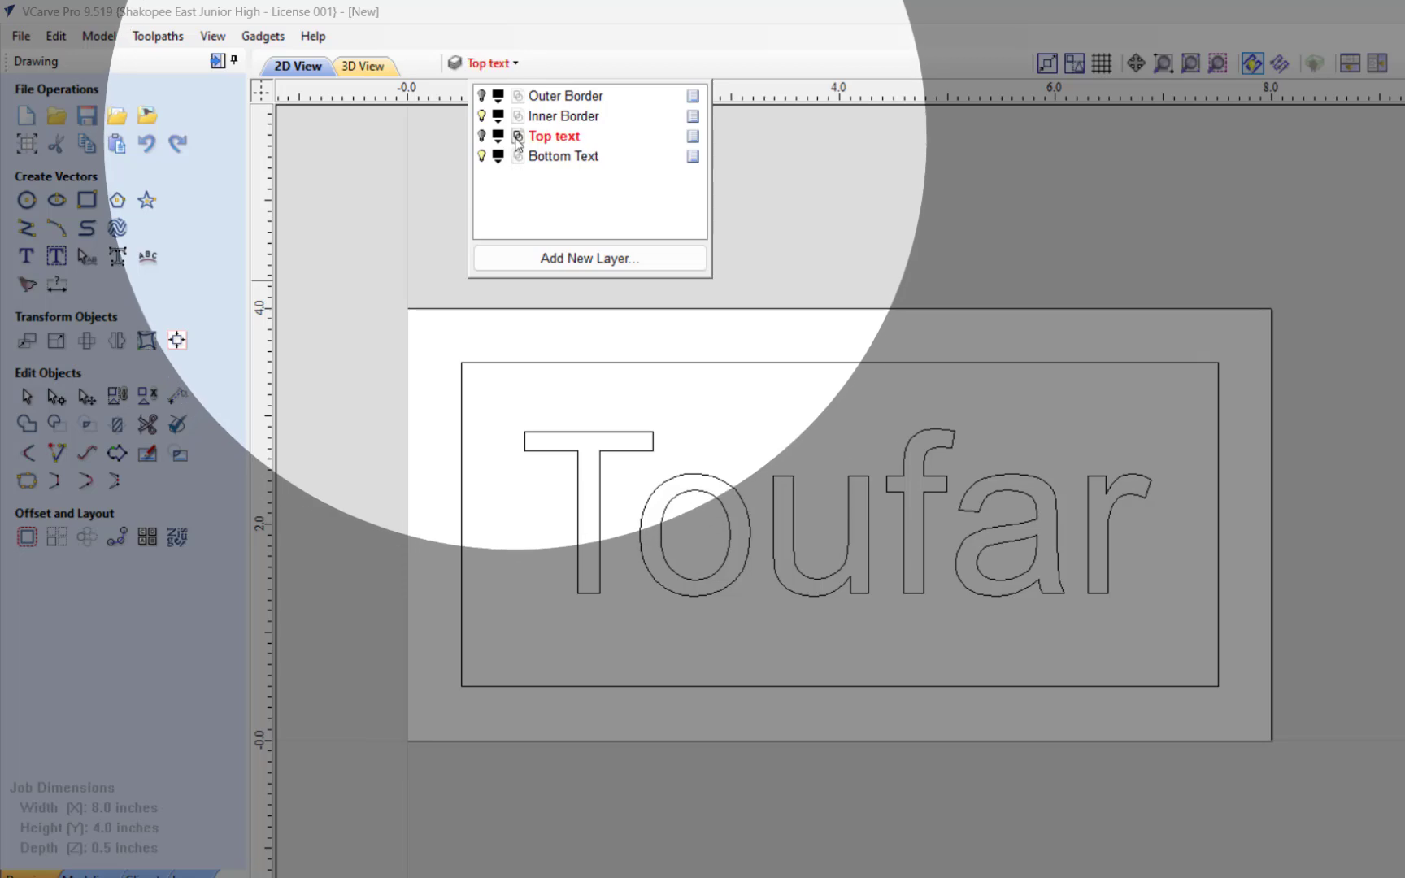
click(517, 154)
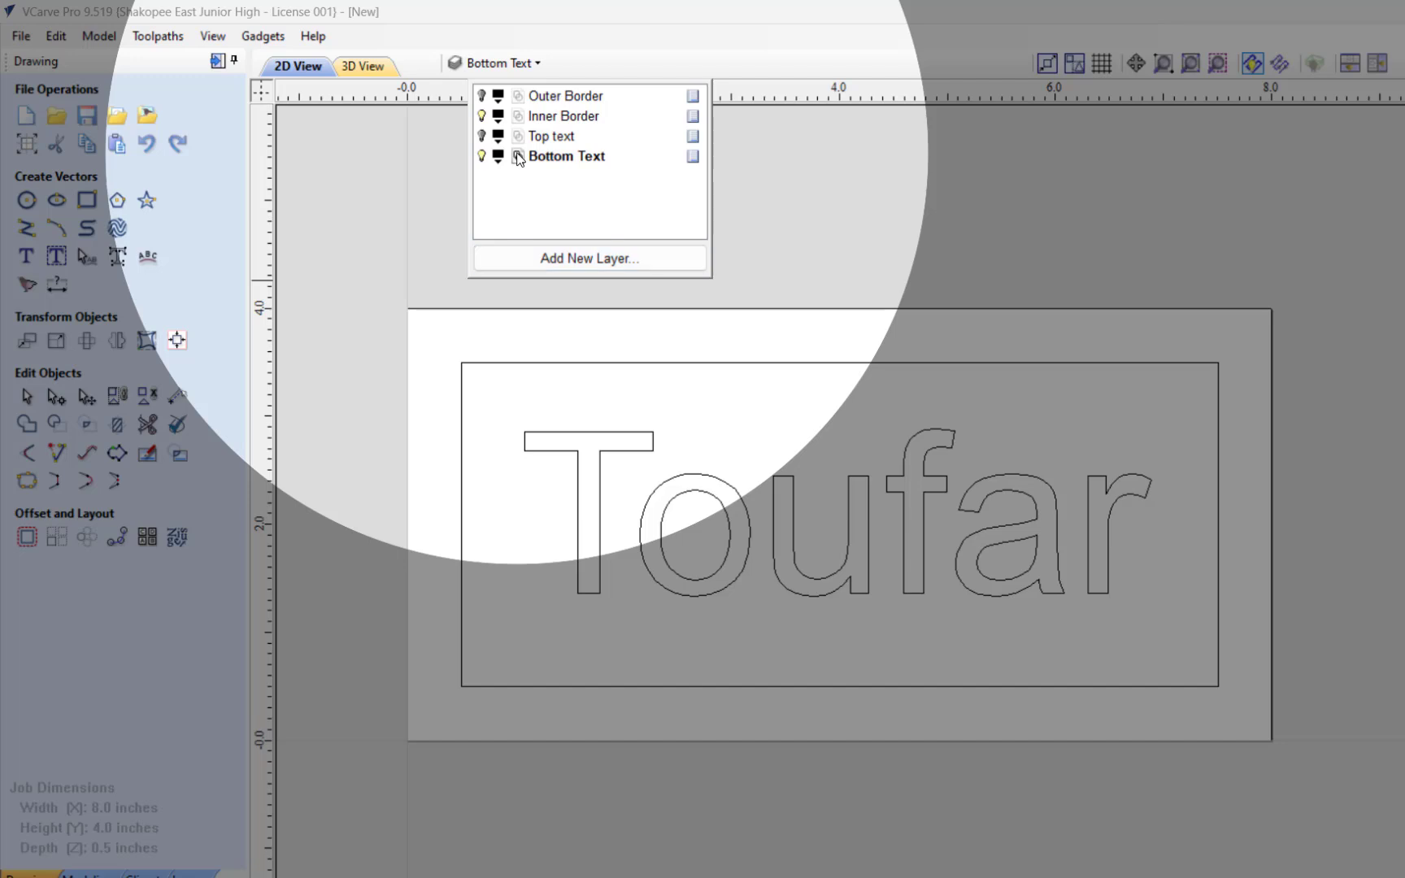
click(410, 248)
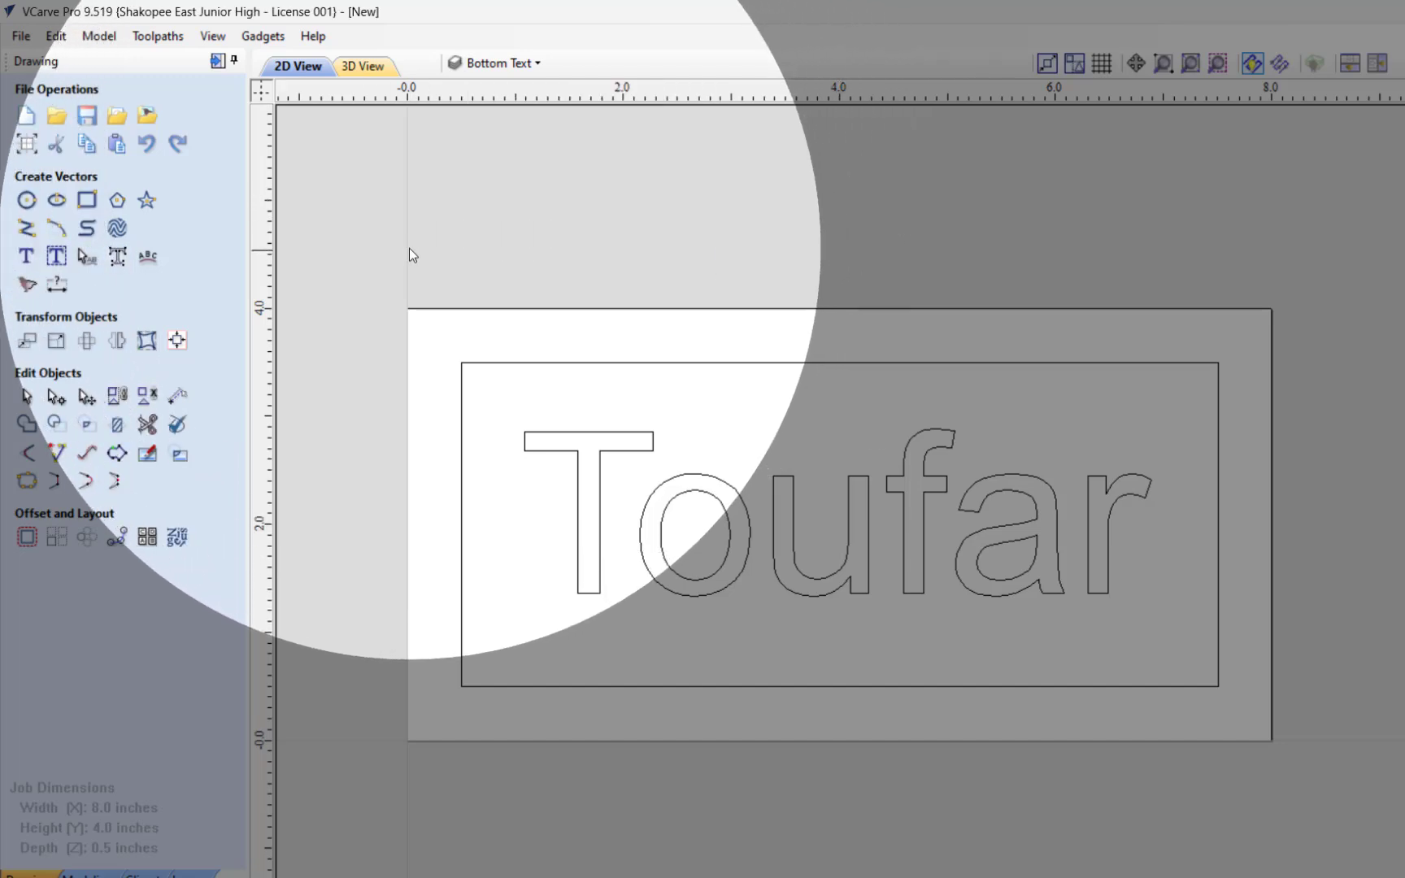
Step: Start a new centered Arial CE text object reading "Mr." on the Bottom Text layer
click(28, 259)
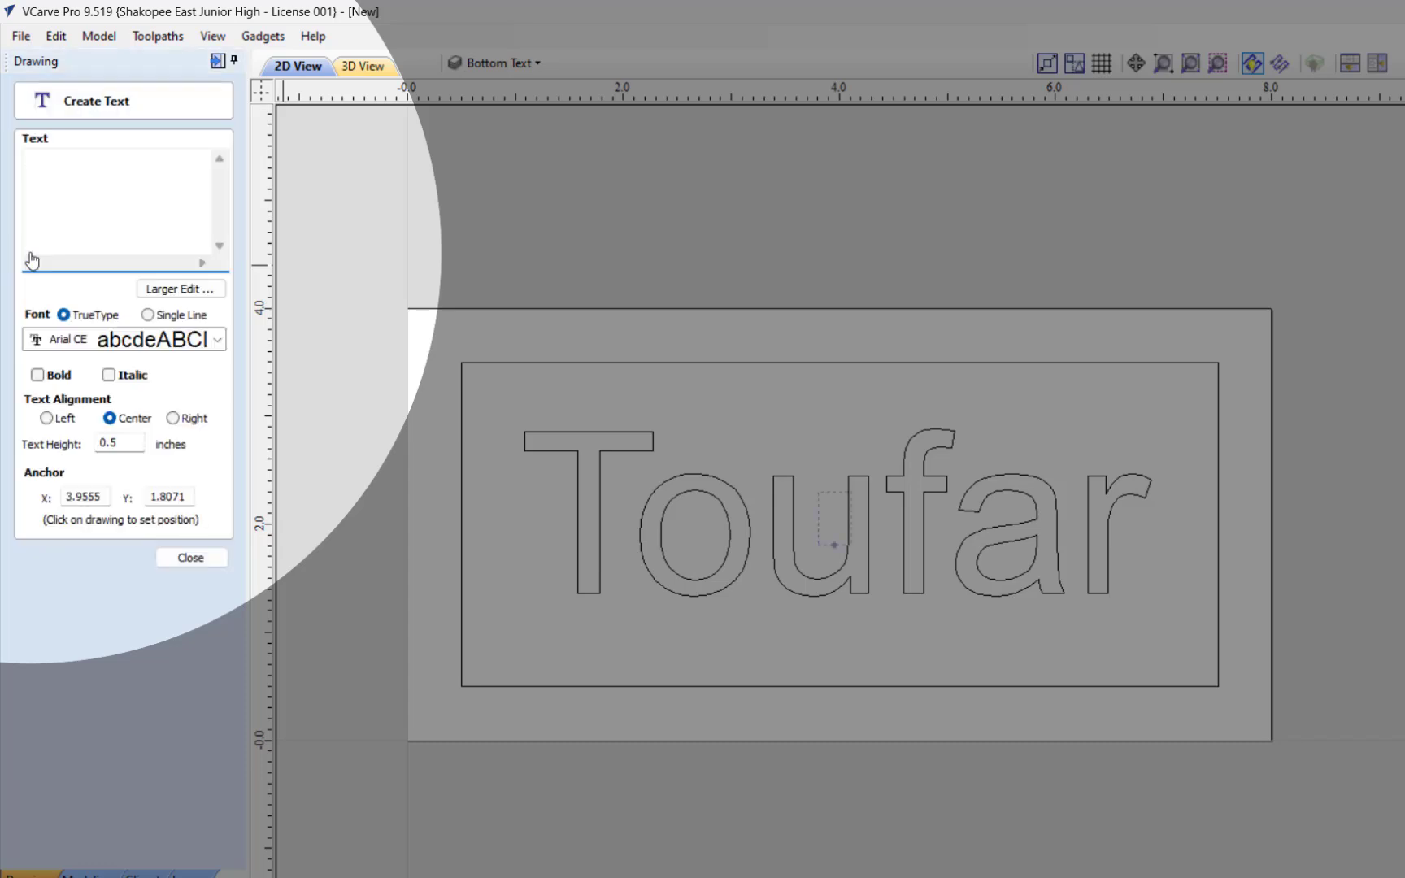
text(M)
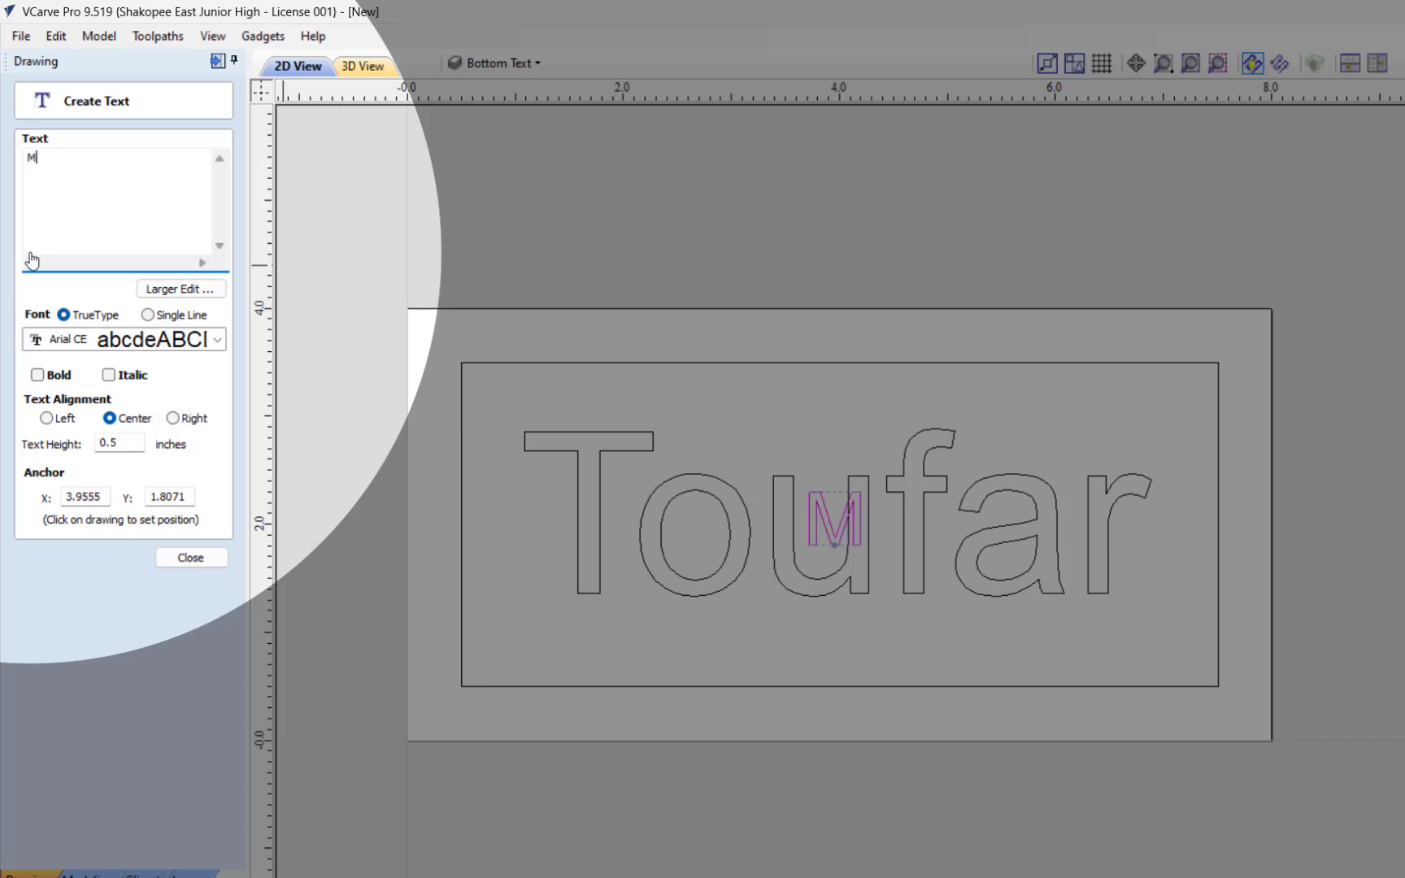
text(r)
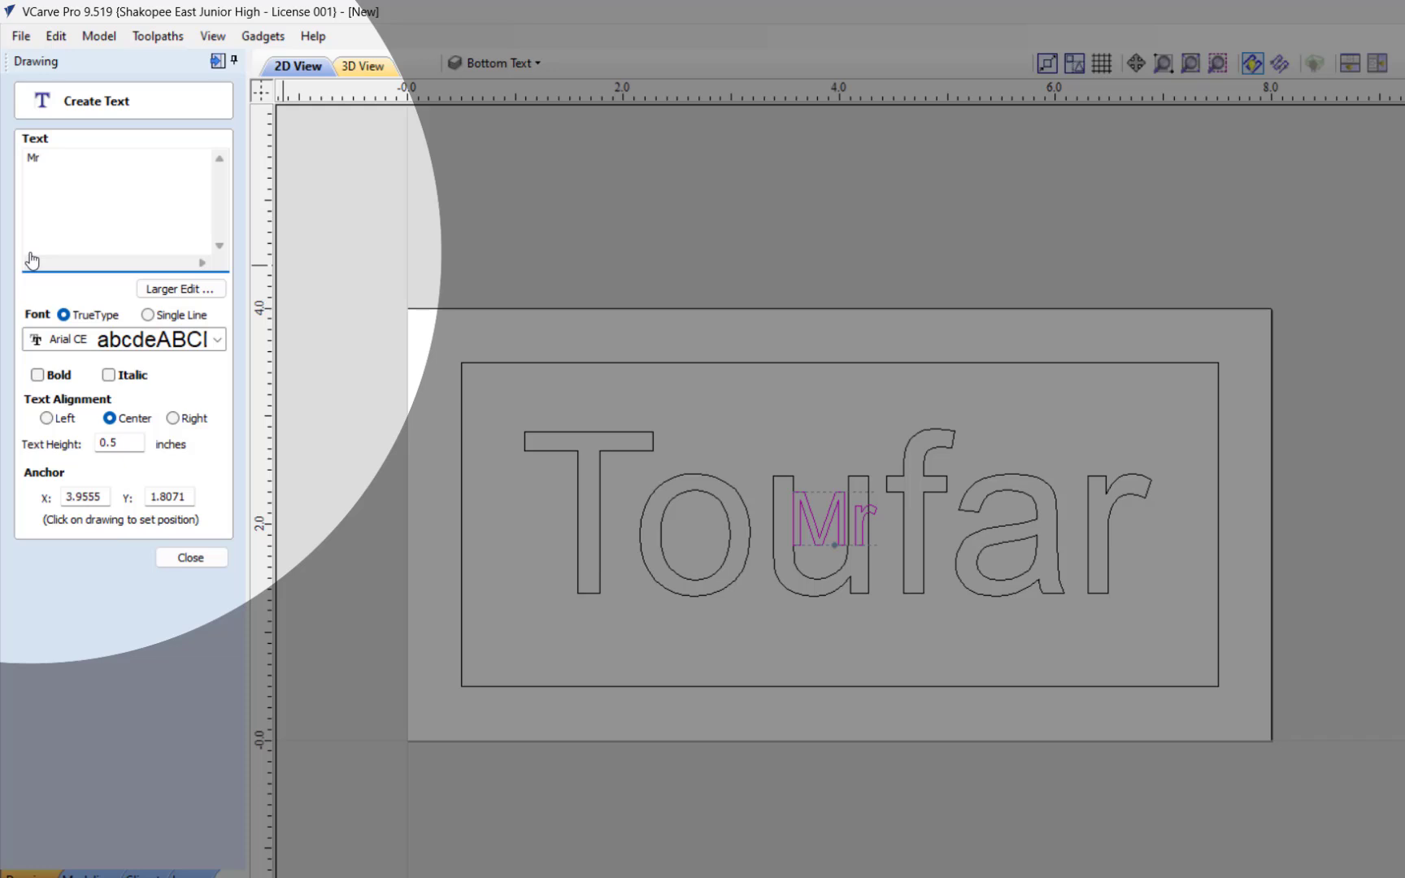
text(.)
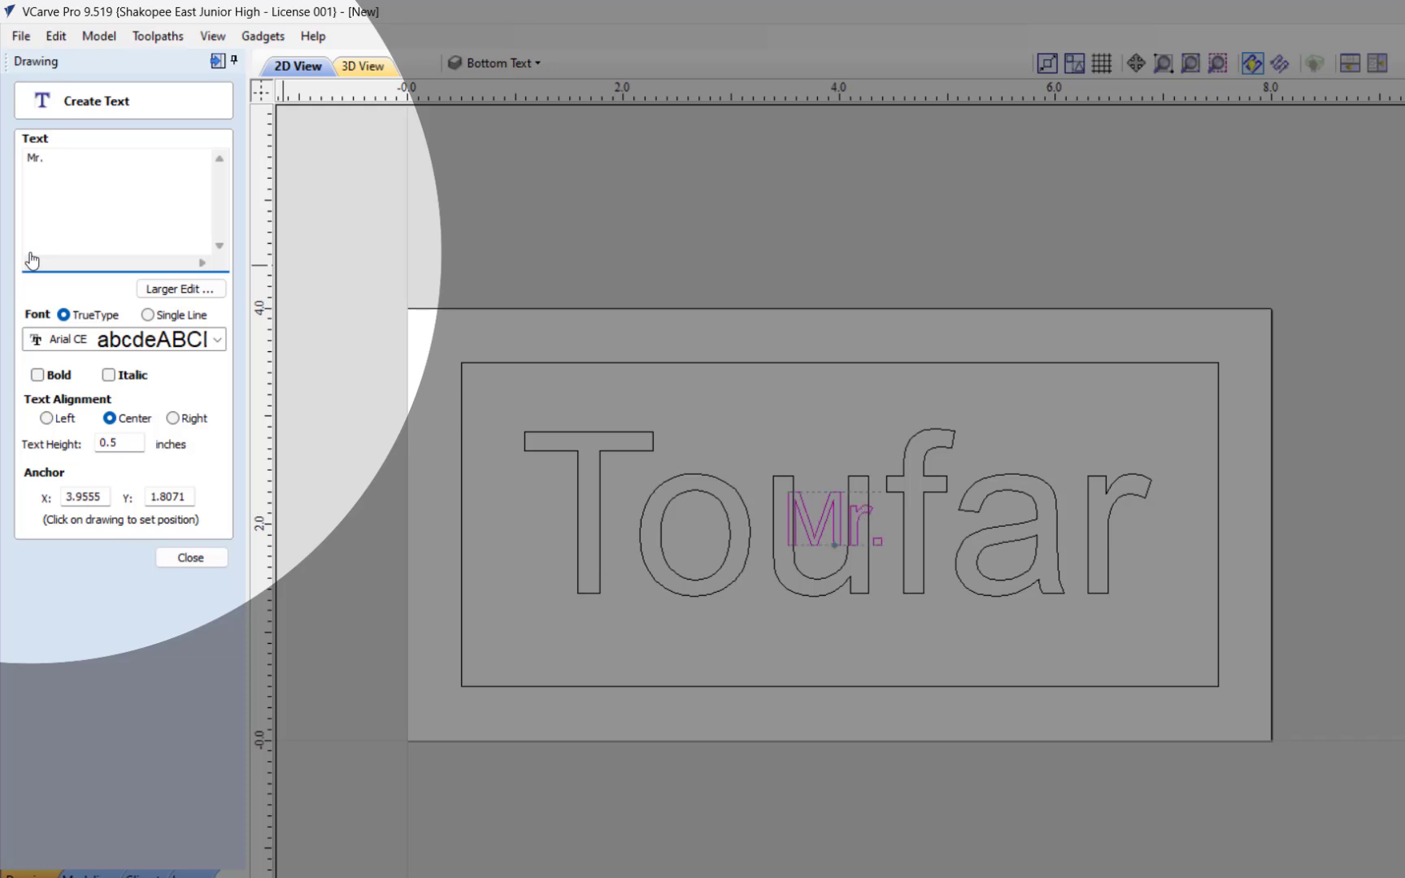
Step: Try text heights of 1 and 1.5 inches for the "Mr." text
click(117, 440)
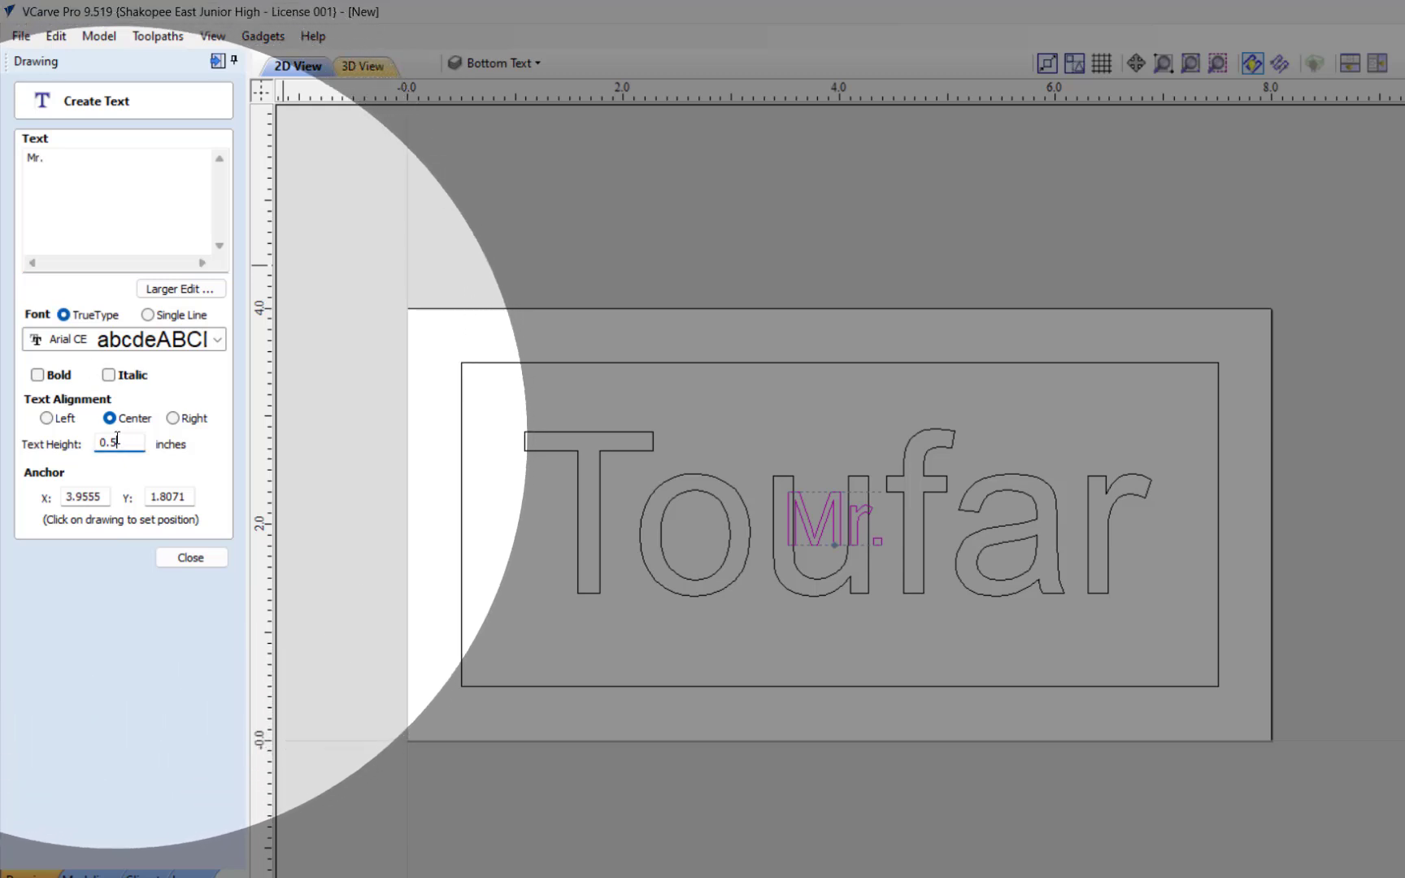
drag(117, 440, 111, 439)
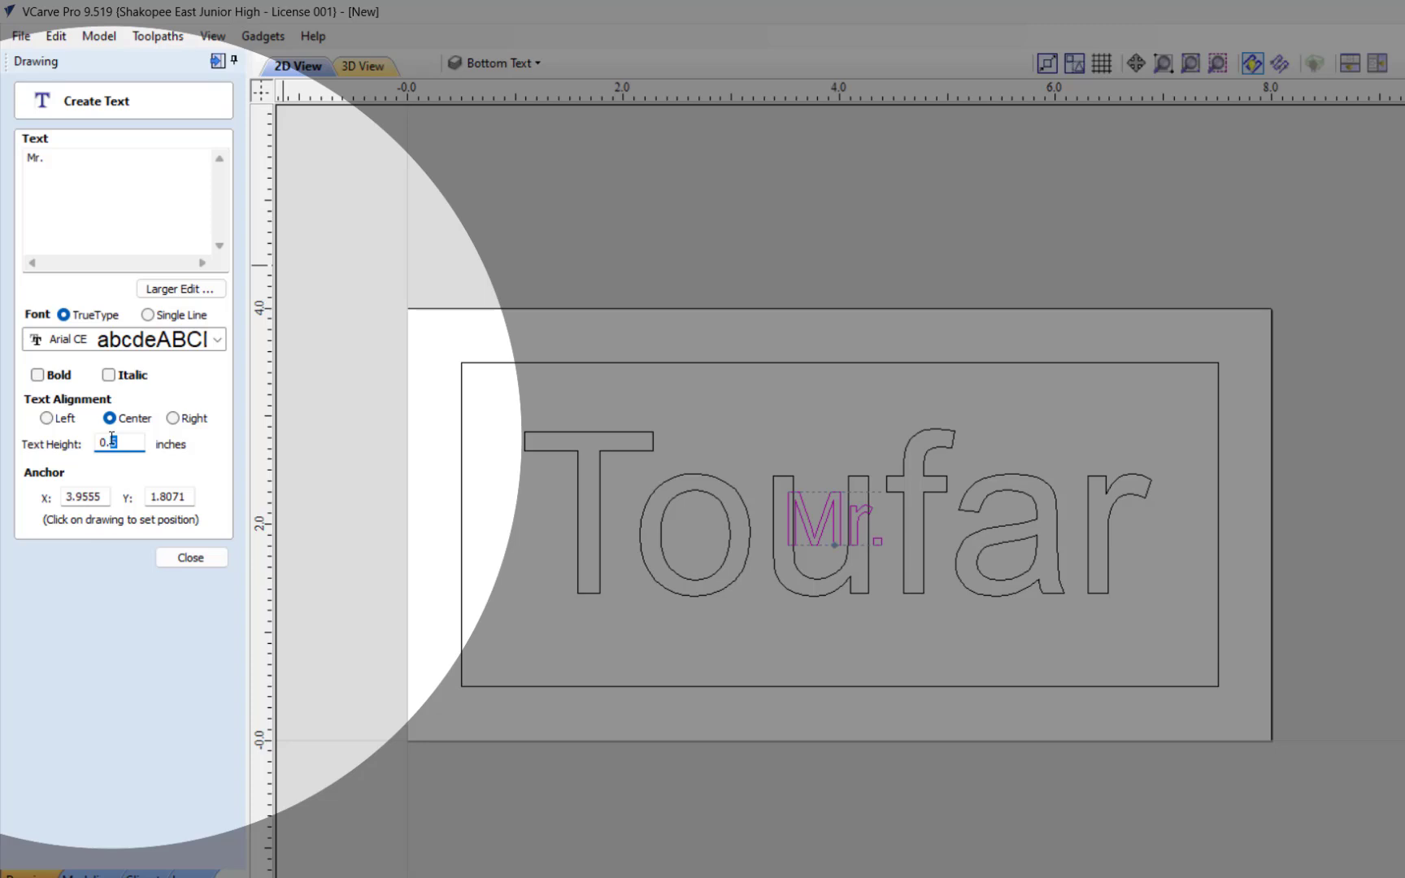
text(1)
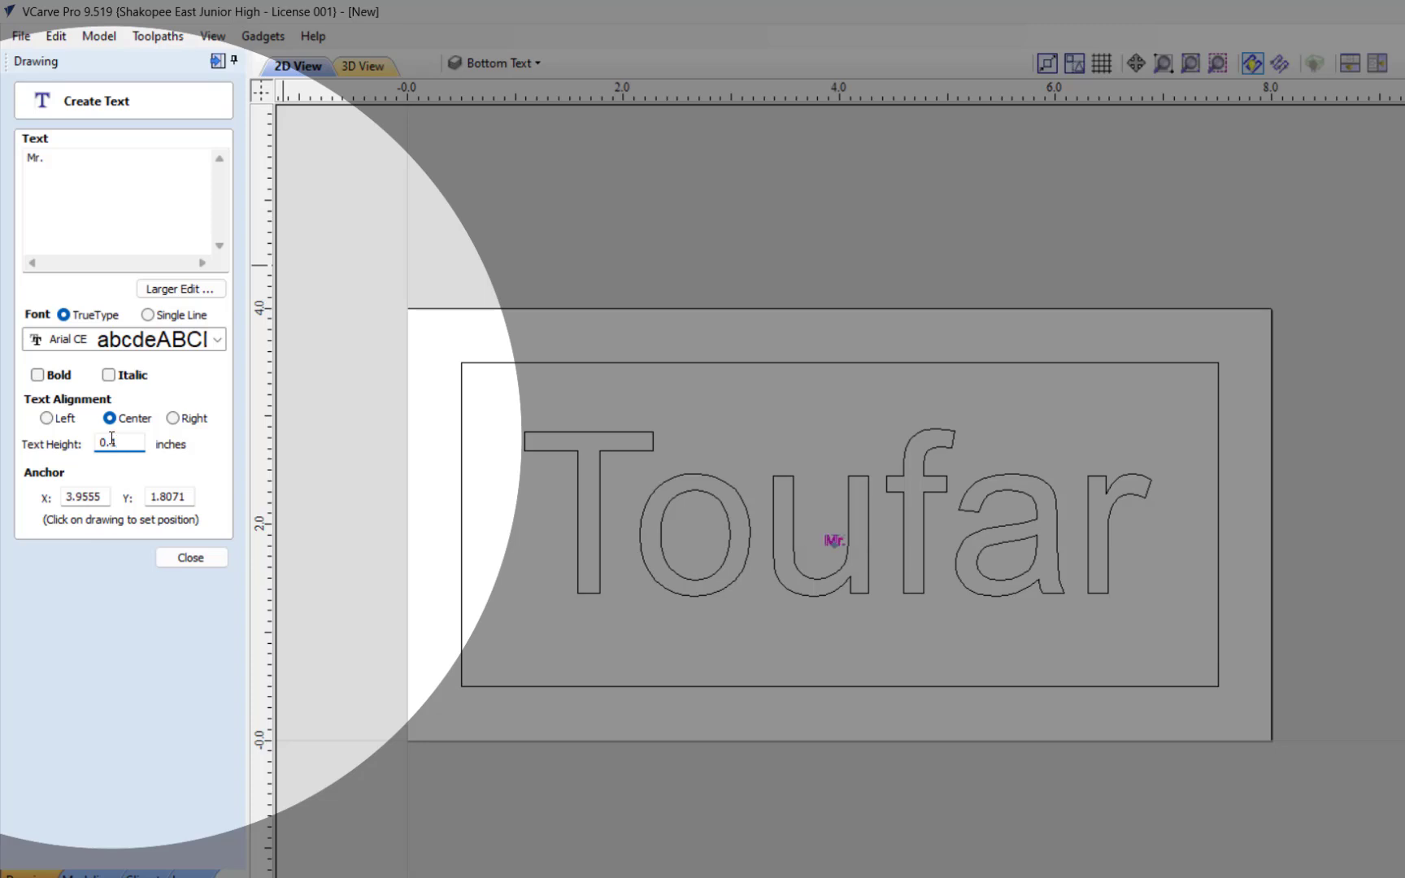
key(BackSpace)
key(BackSpace)
key(BackSpace)
text(1)
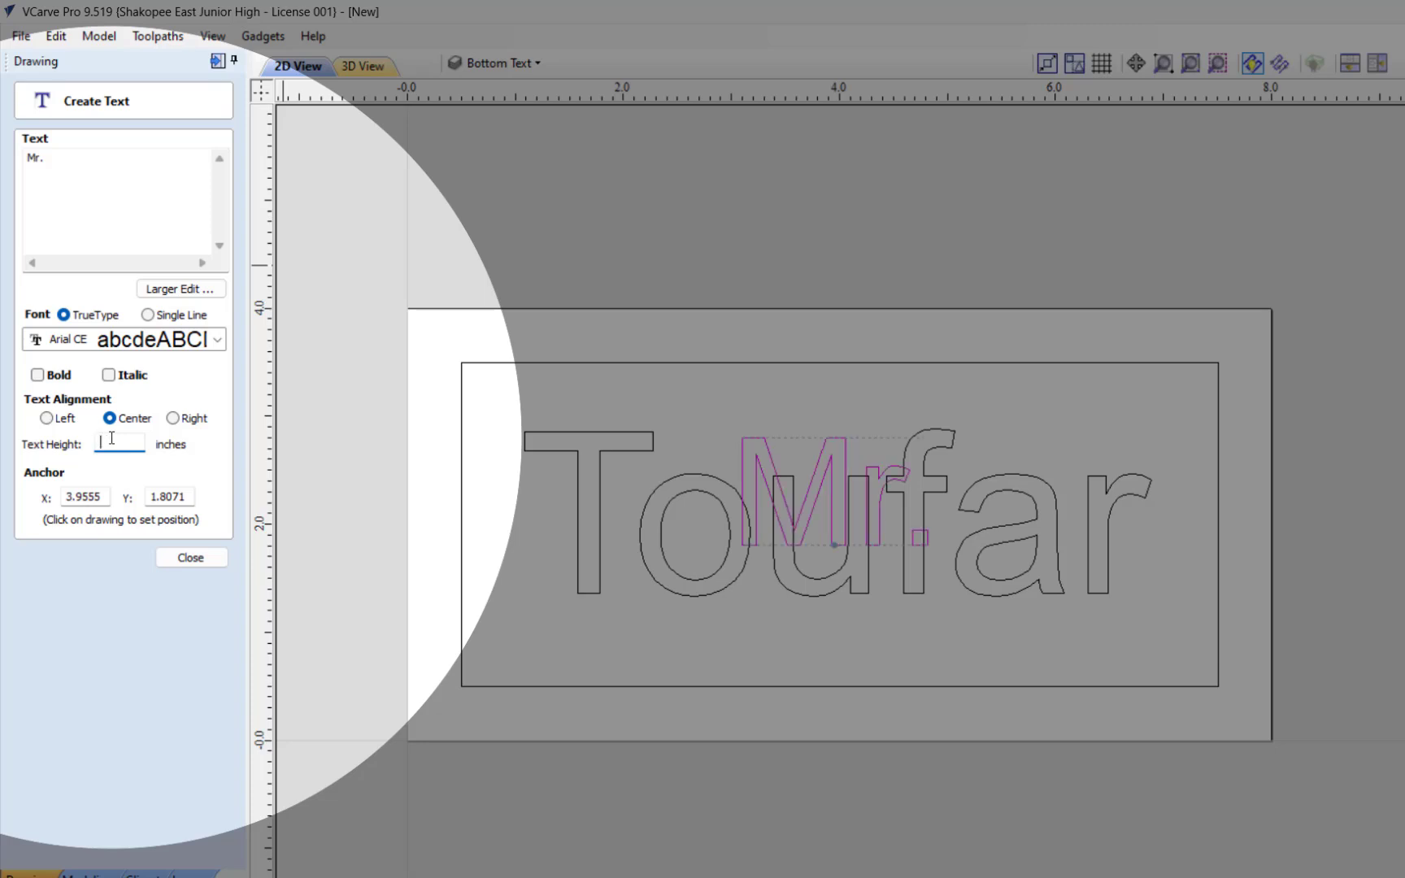
text(.5)
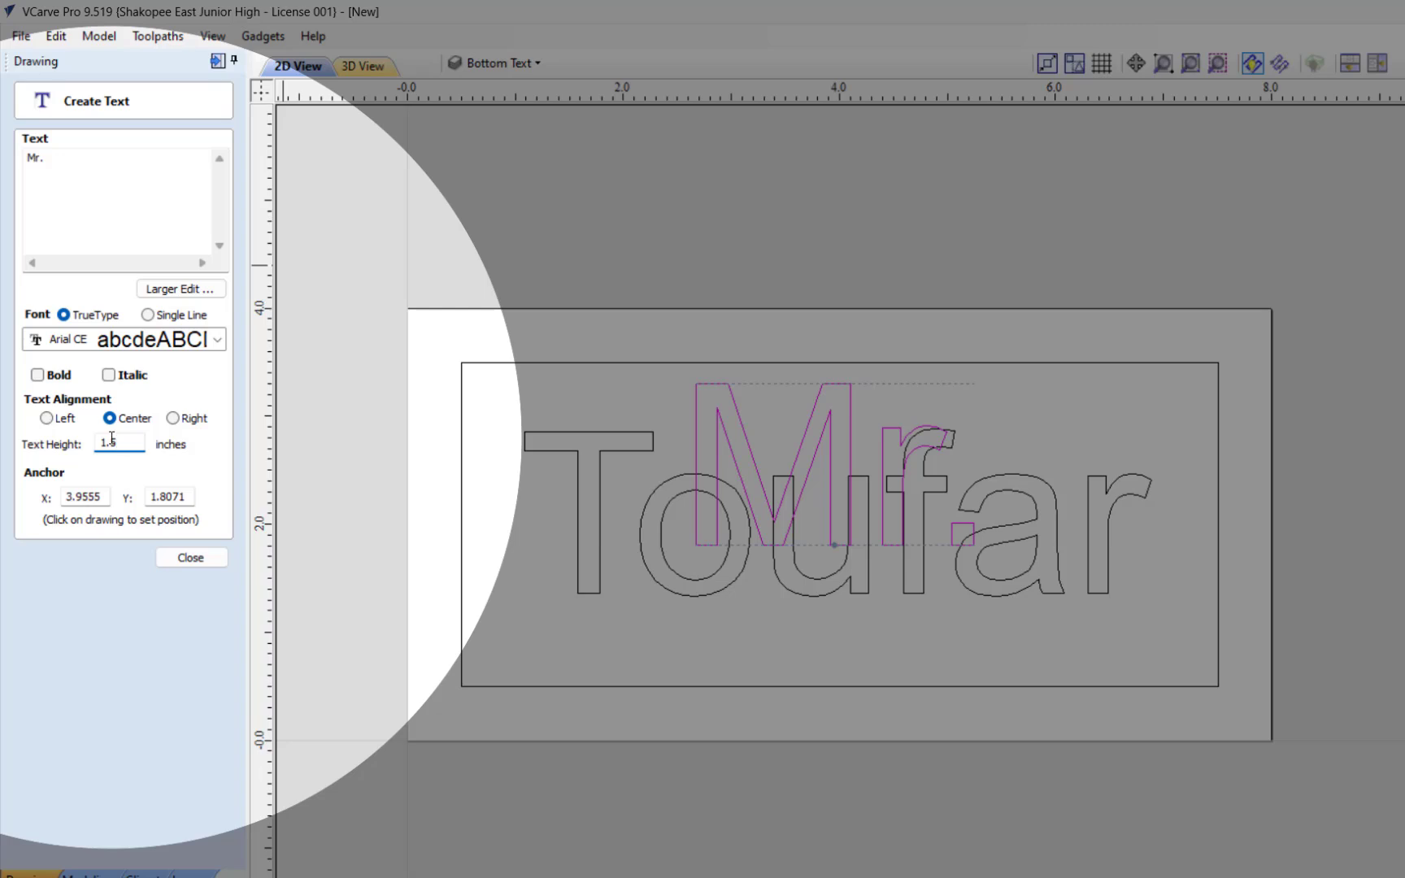
Step: Set the "Mr." text height to 2 inches and finish creating the text
key(BackSpace)
key(BackSpace)
key(BackSpace)
text(2)
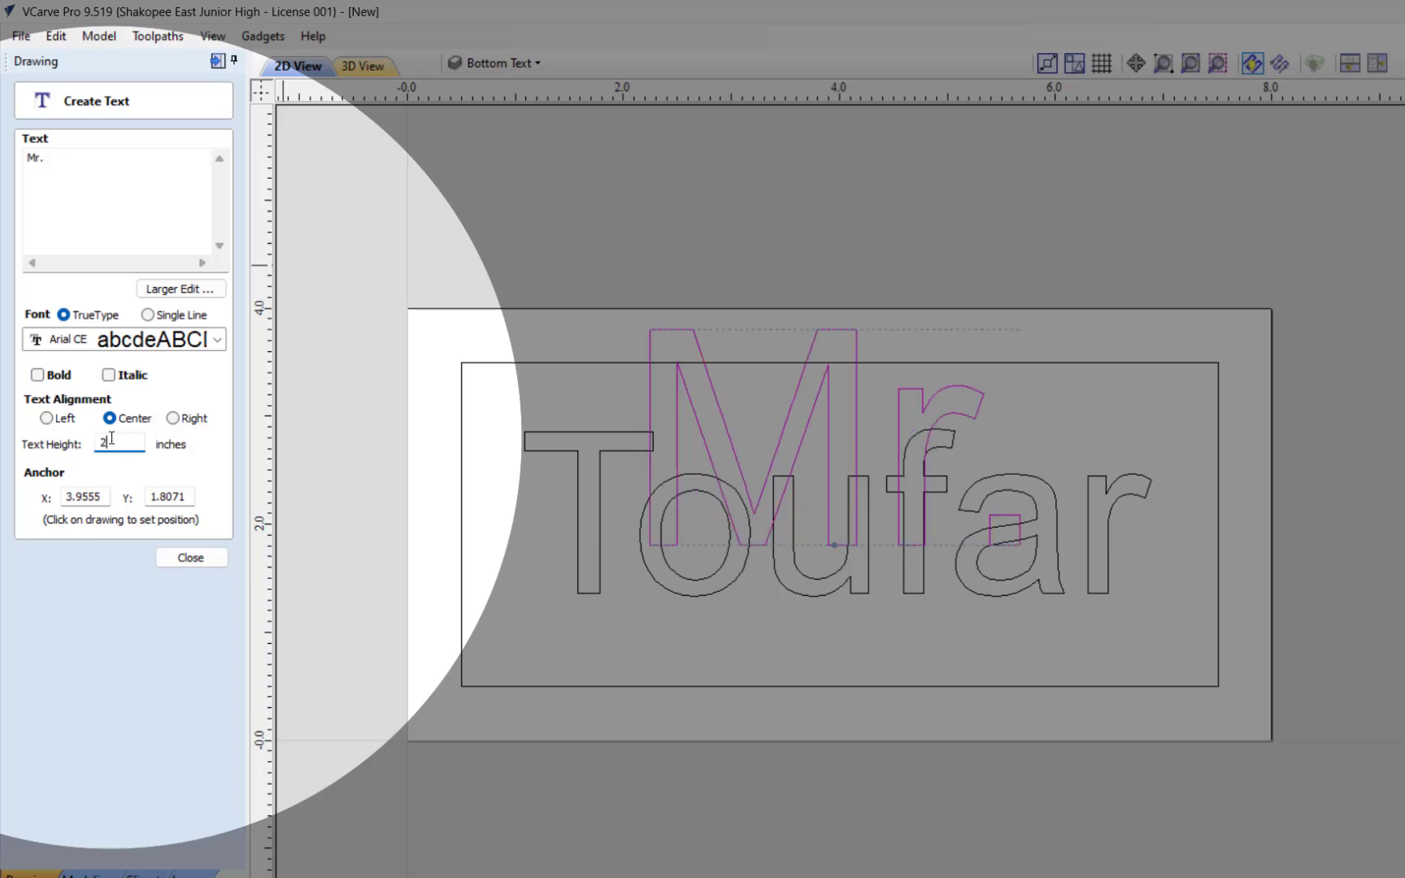
click(189, 557)
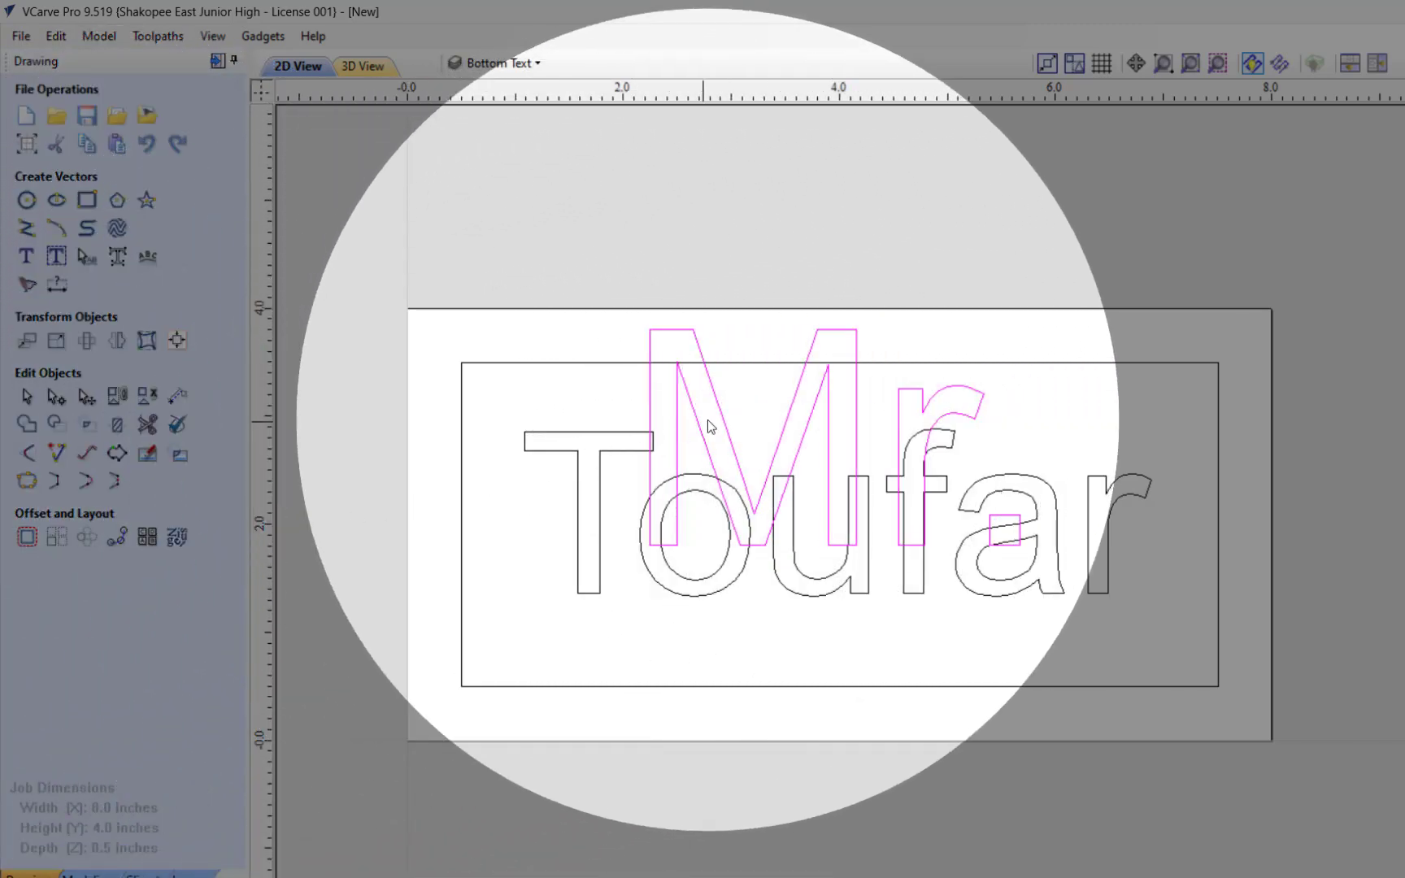
Step: Nudge the "Mr." text down about 0.7 inch so it sits inside the inner border
key(Down)
key(Down)
key(Down)
key(Down)
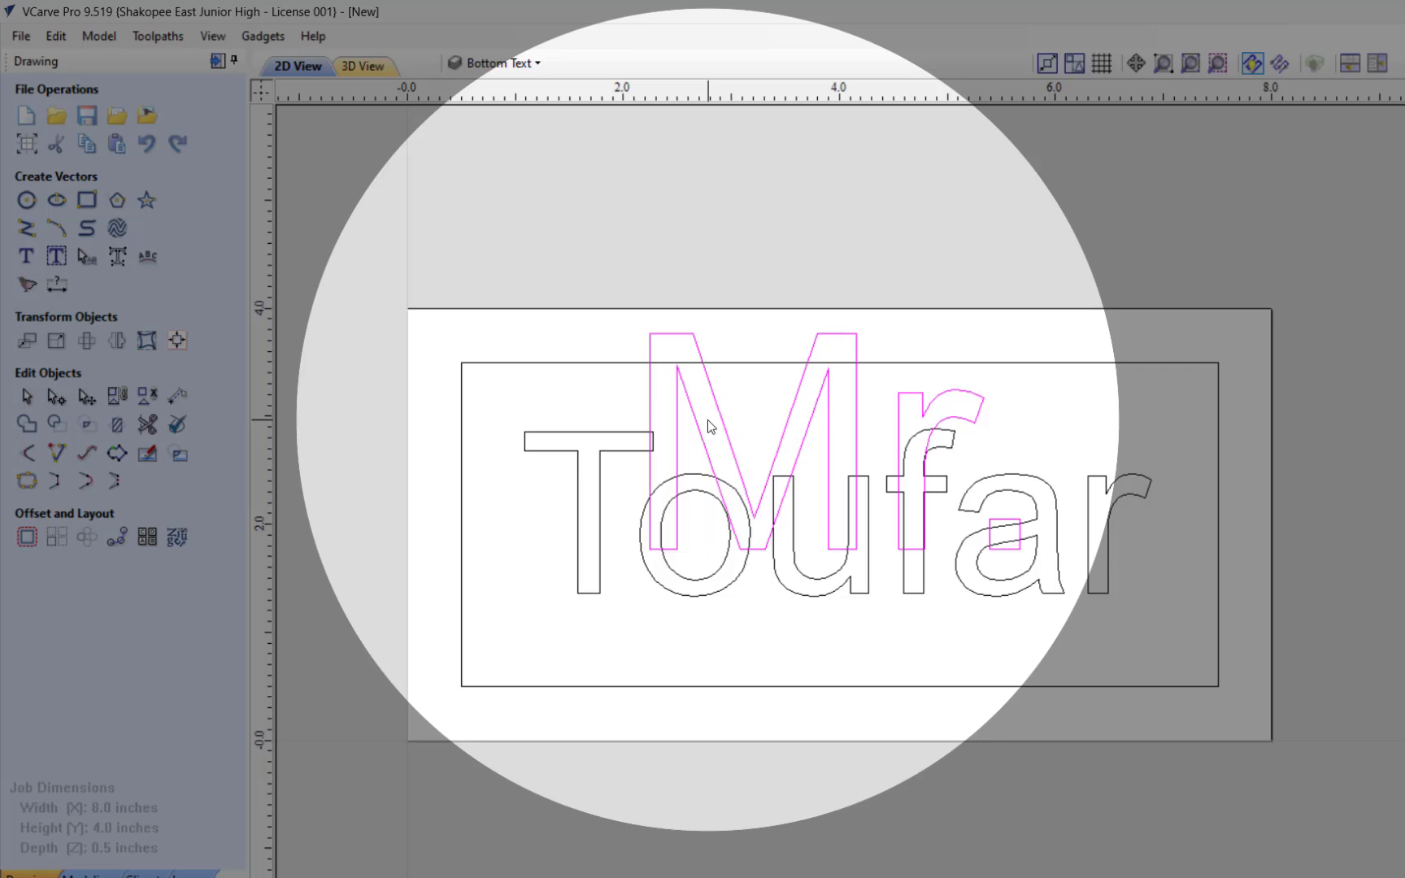
key(Down)
key(Down)
key(Down)
key(Down)
key(Down)
key(Down)
key(Down)
key(Down)
key(Down)
key(Down)
key(Down)
key(Down)
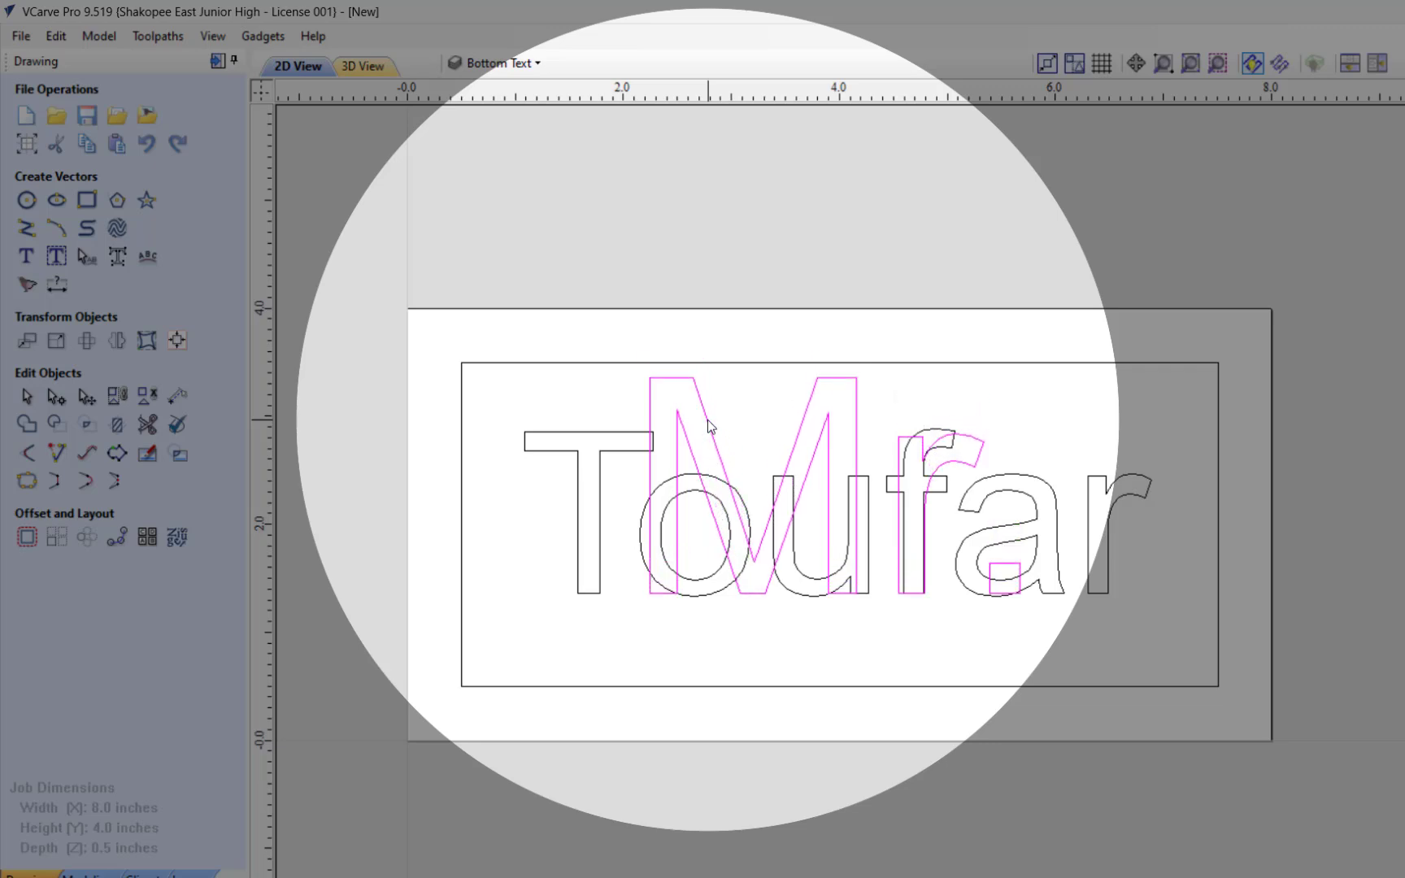
key(Down)
key(Down)
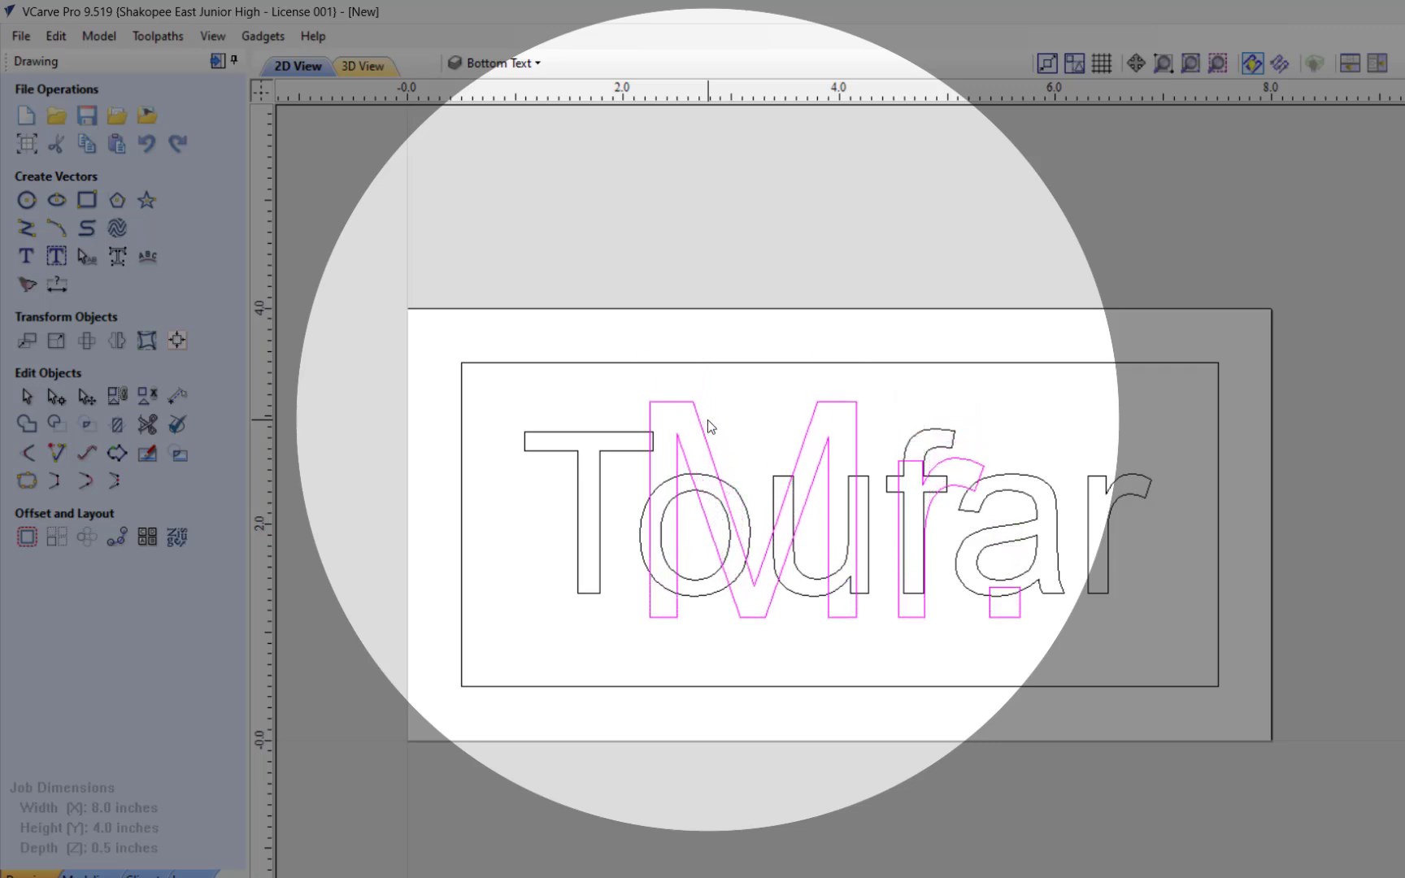
key(Down)
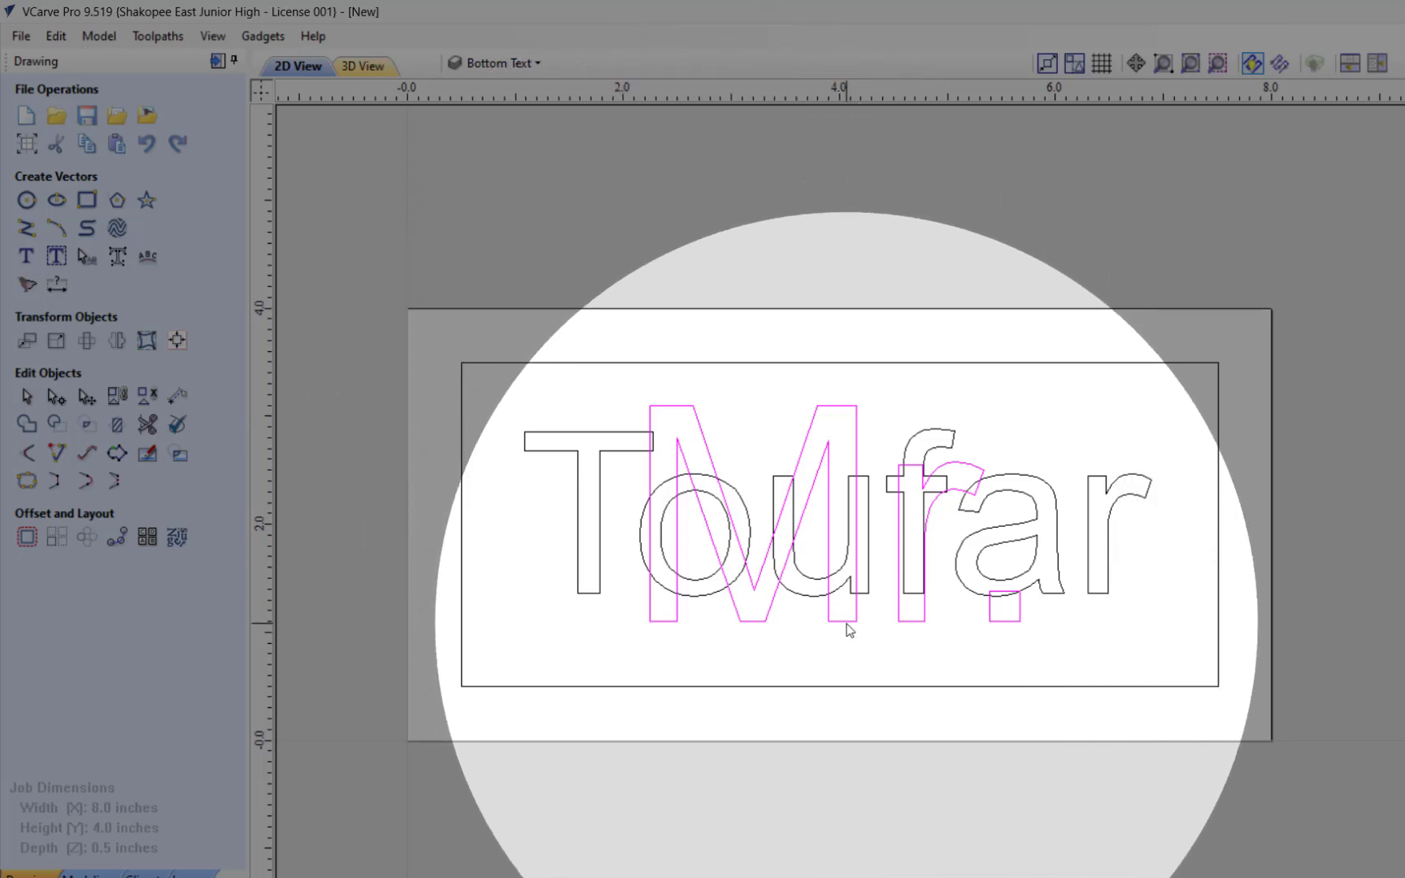
Step: Stretch the "Mr." text vertically to about 2.5 inches tall and center it between the inner border's upper and lower edges
click(846, 624)
drag(835, 627, 833, 652)
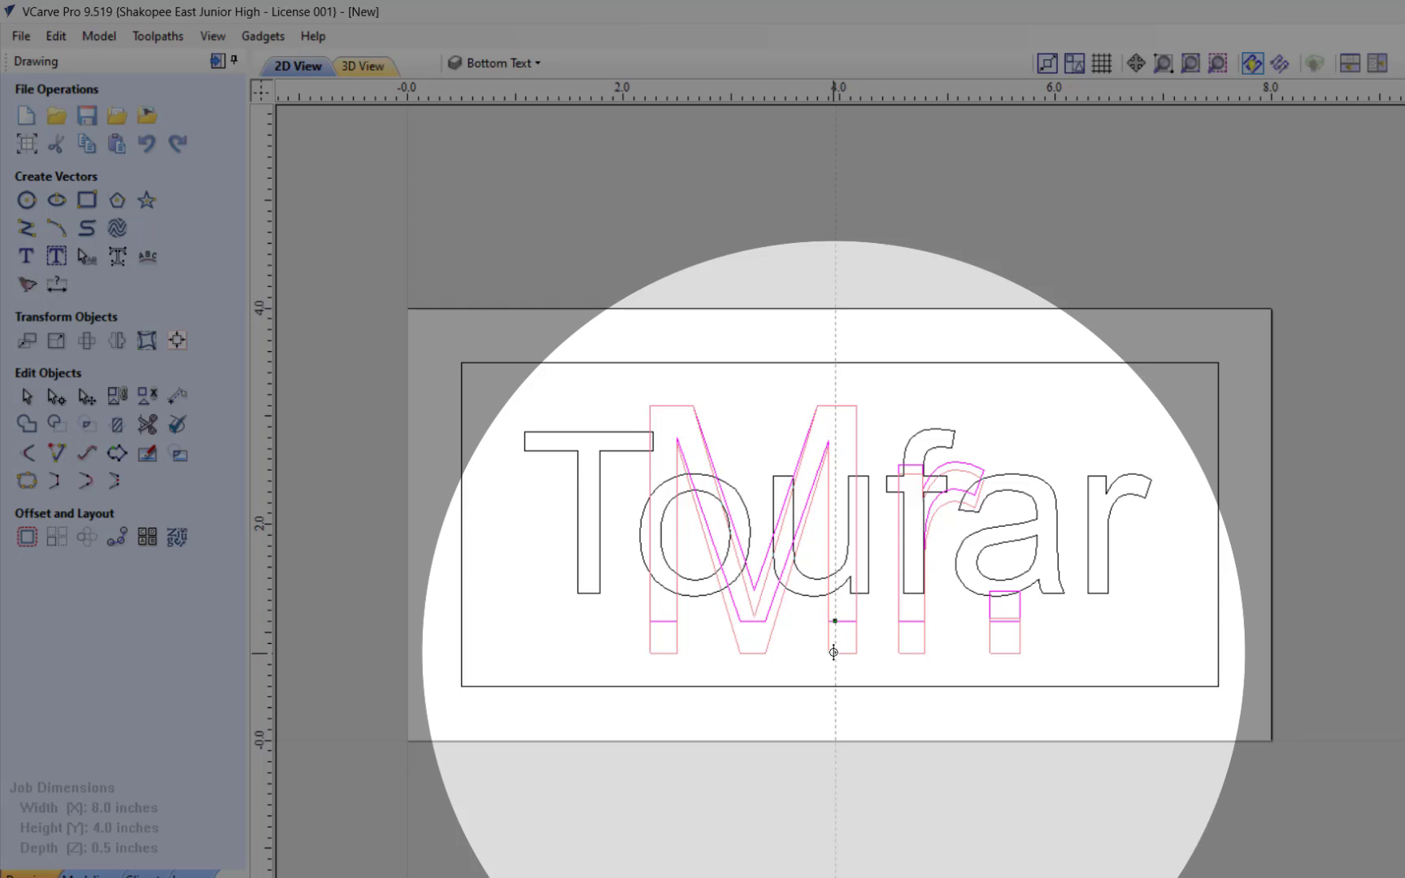
drag(833, 652, 833, 652)
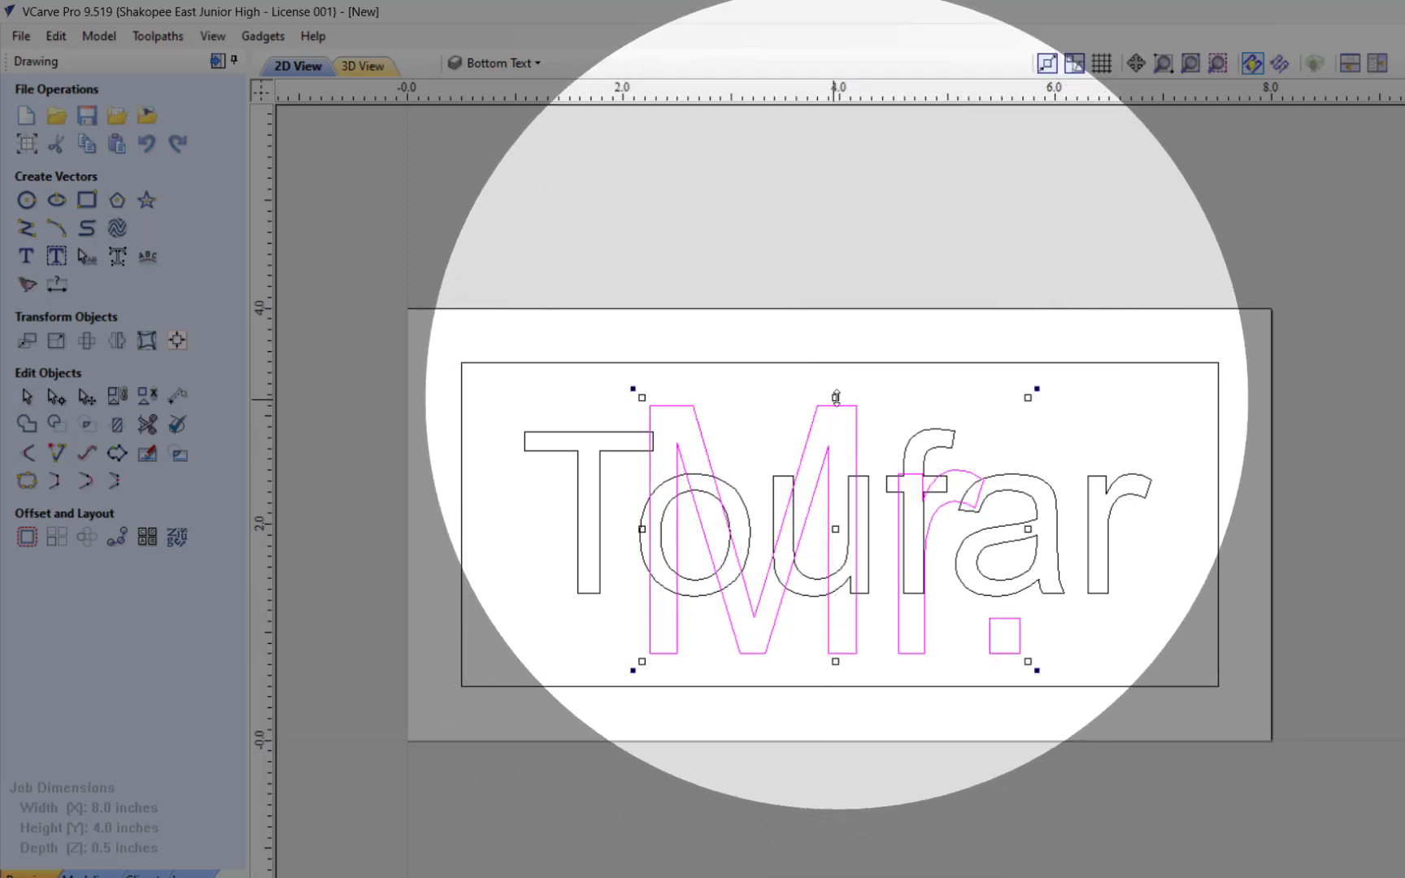
drag(835, 398, 836, 380)
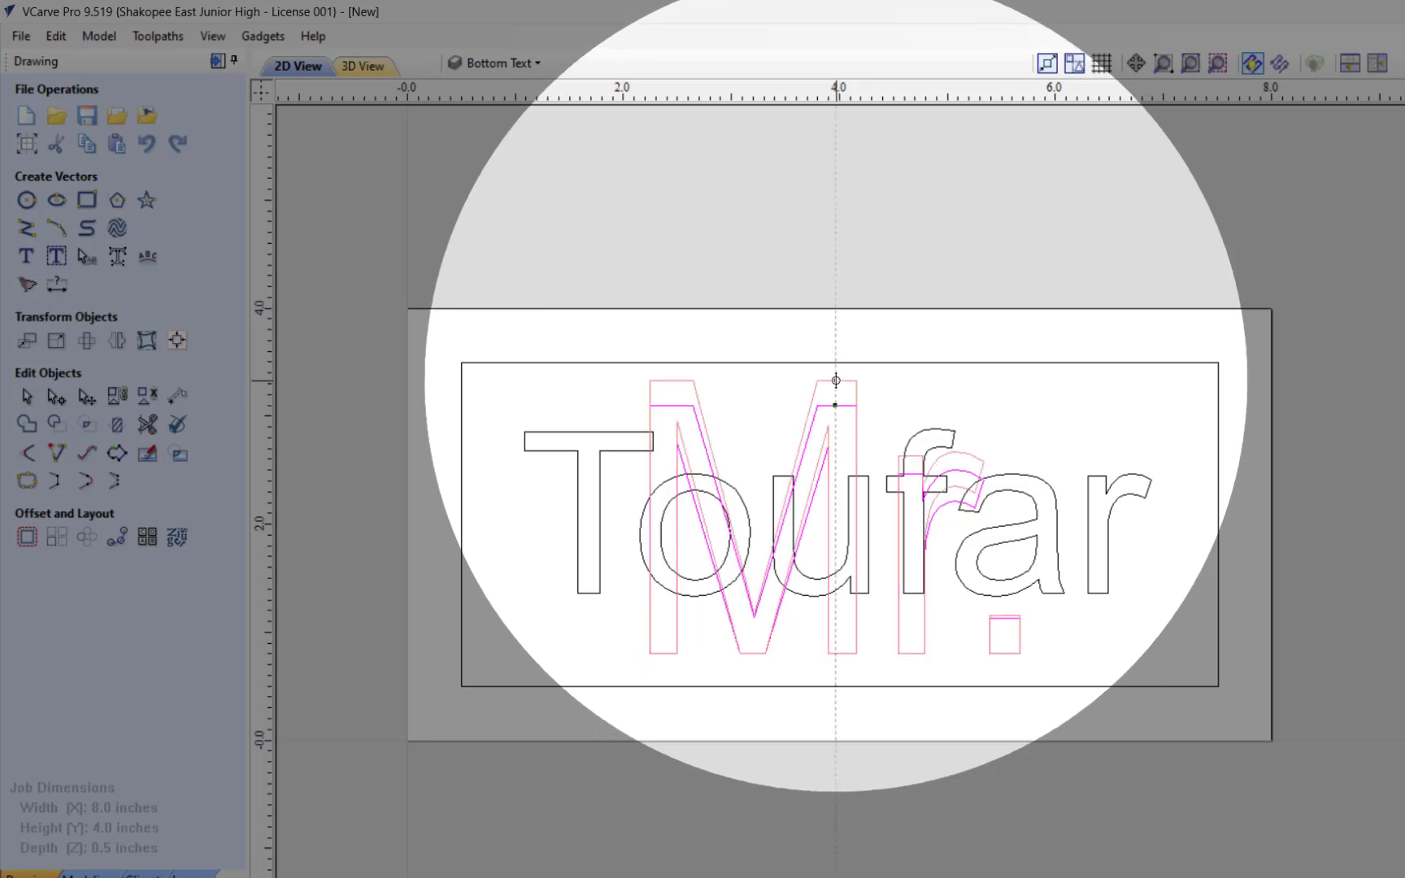
drag(836, 380, 836, 380)
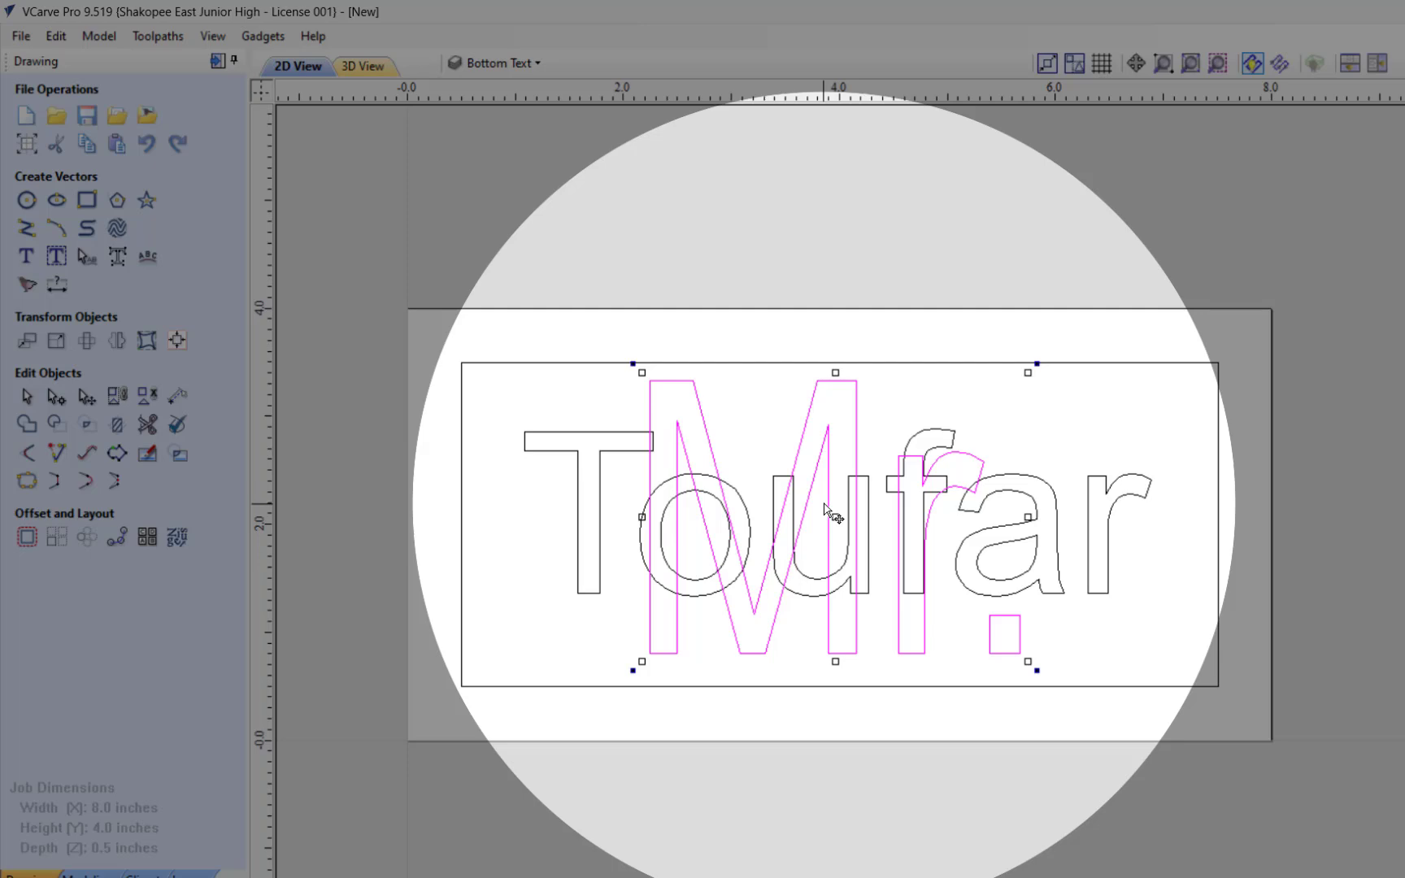
drag(825, 510, 826, 518)
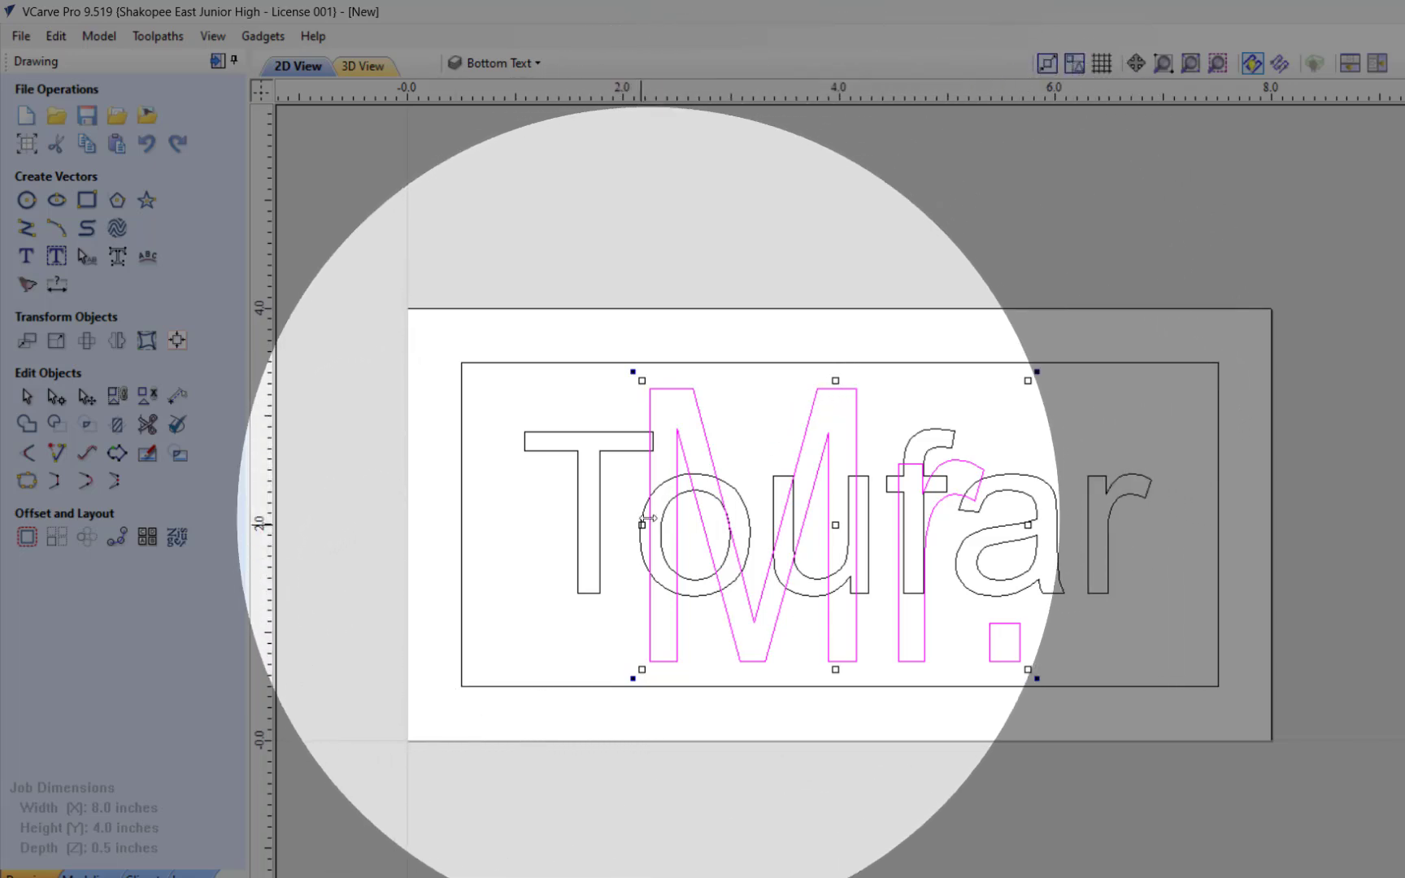
Step: Narrow the "Mr." text from both sides to about 3 inches wide, centered on the board, and deselect it
drag(642, 524, 677, 528)
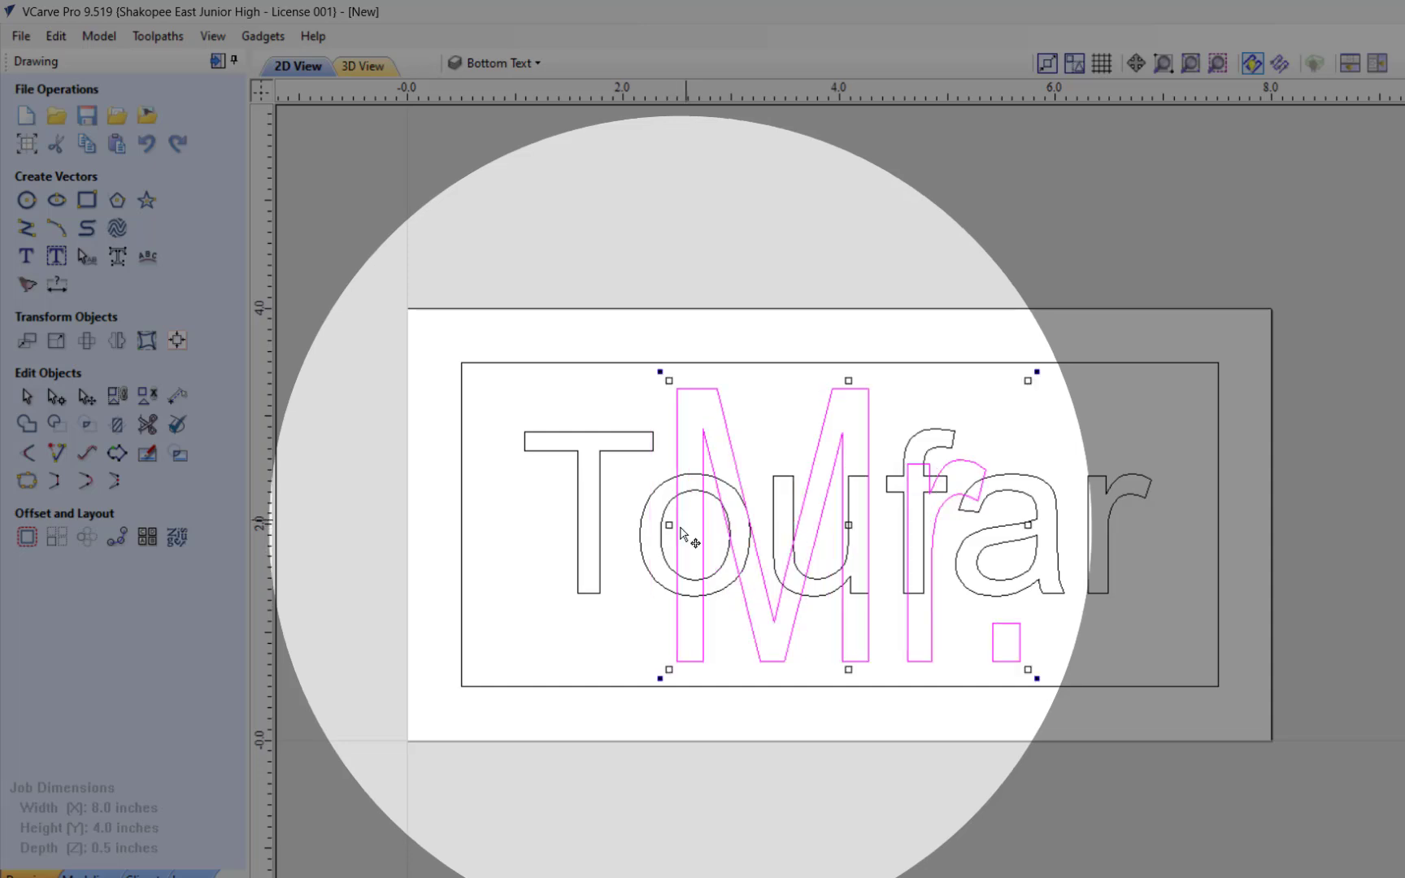
drag(1026, 526, 1006, 525)
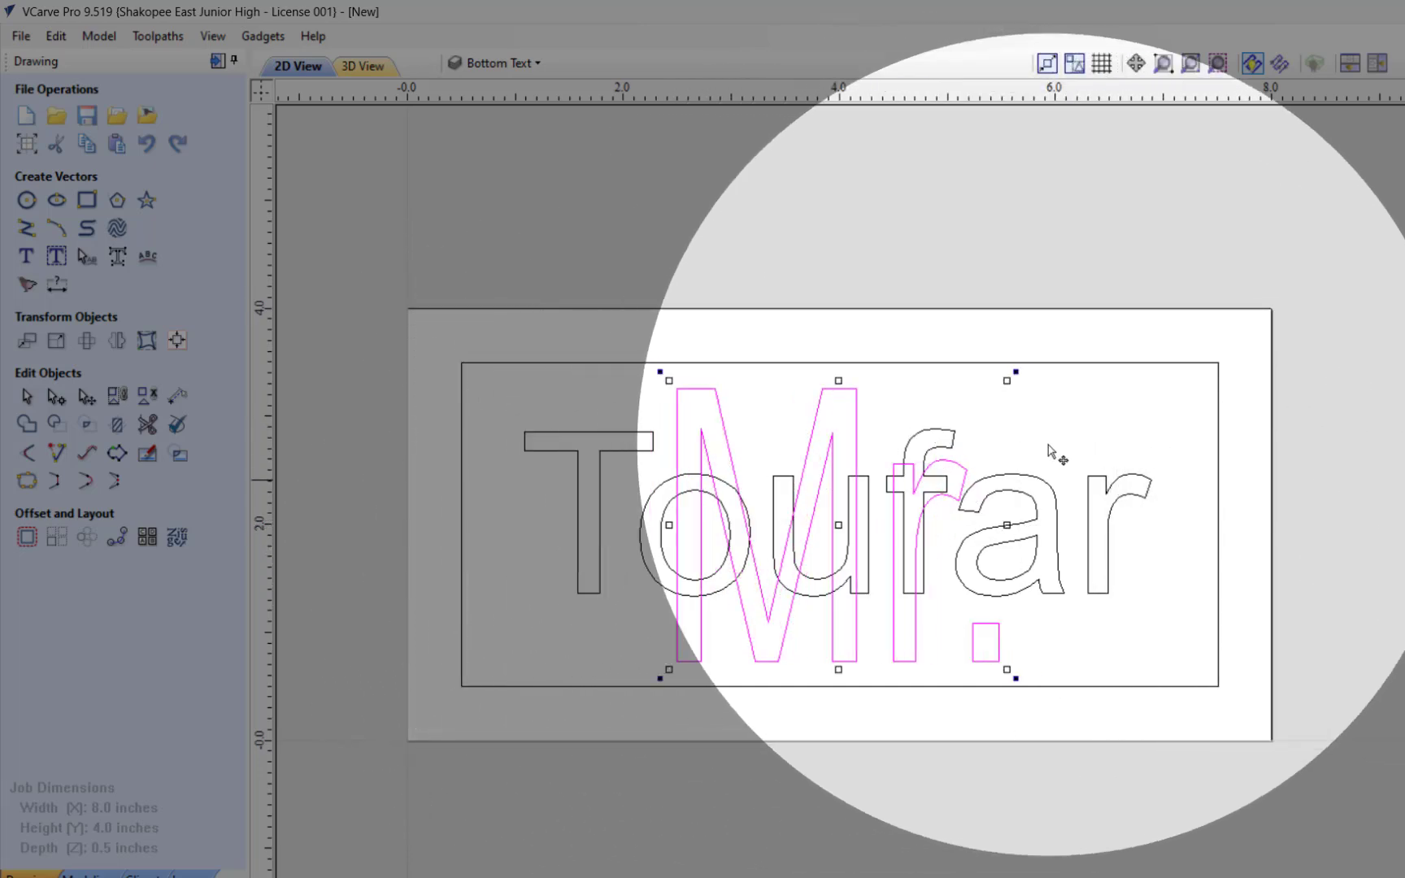
click(1319, 481)
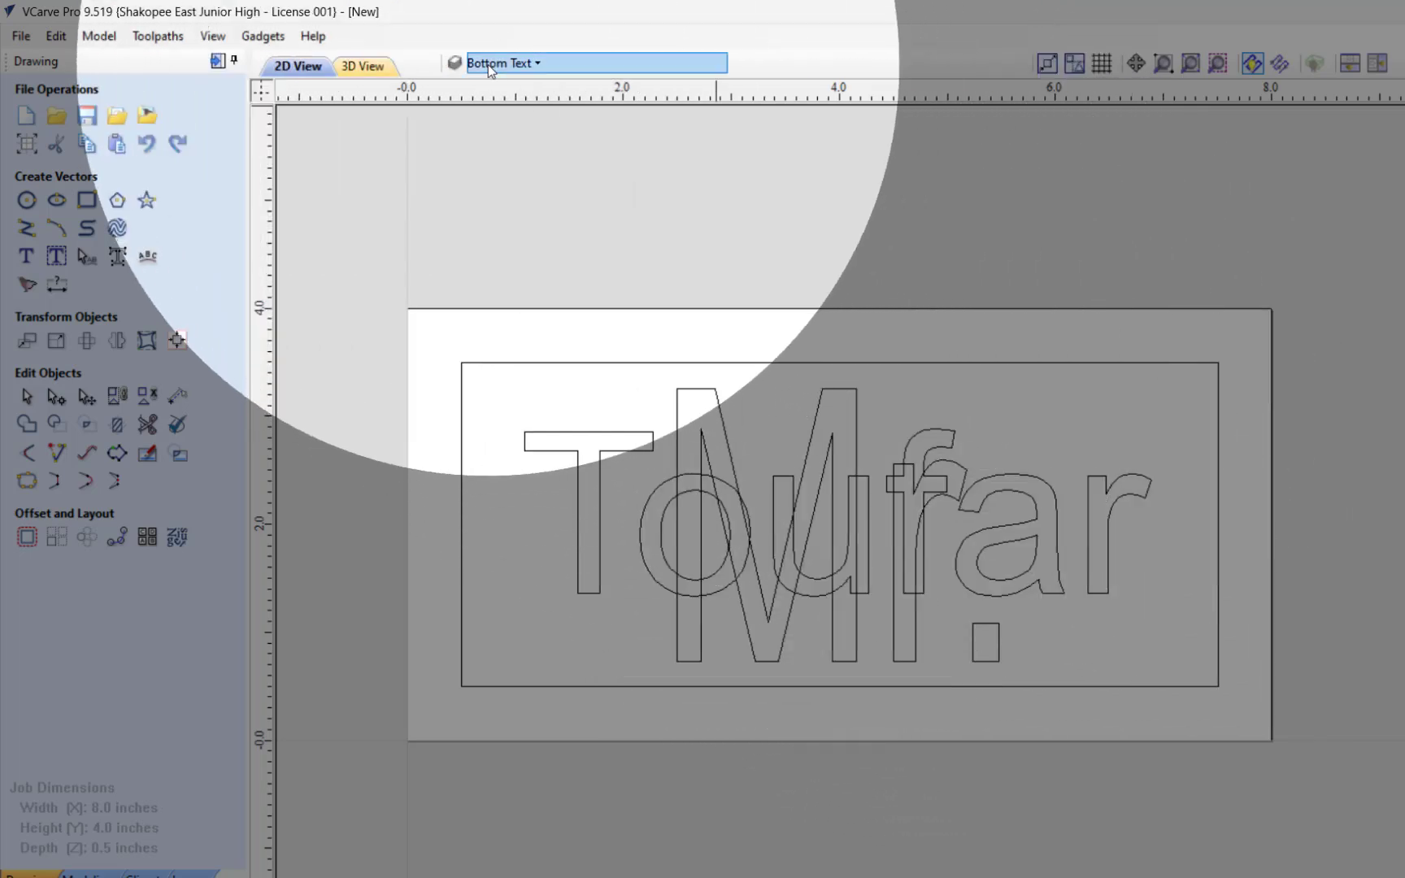
Step: Toggle the Bottom Text layer's visibility to check its contents, leaving it hidden
click(498, 62)
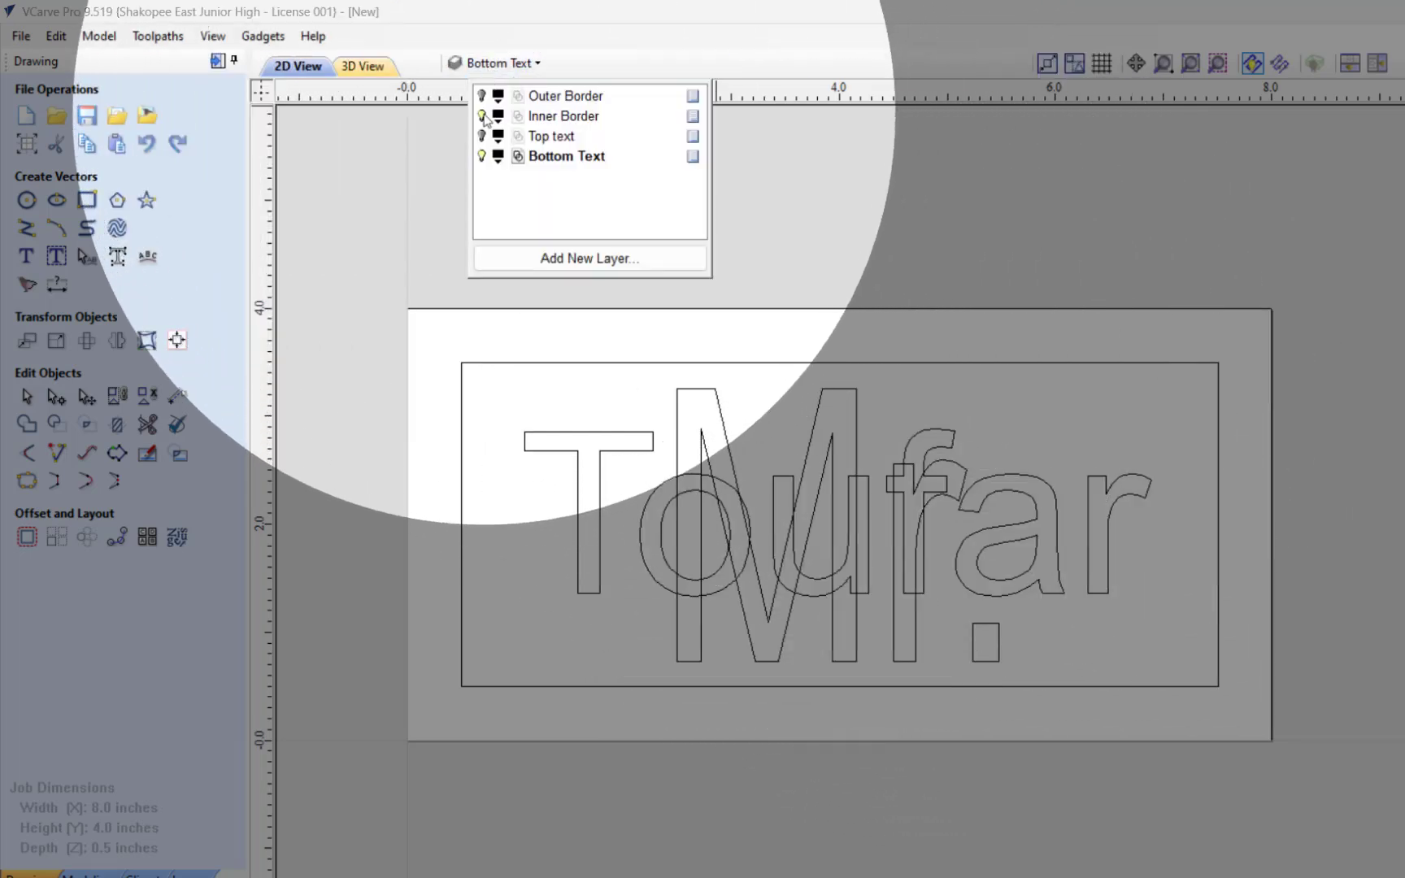
click(481, 156)
click(481, 156)
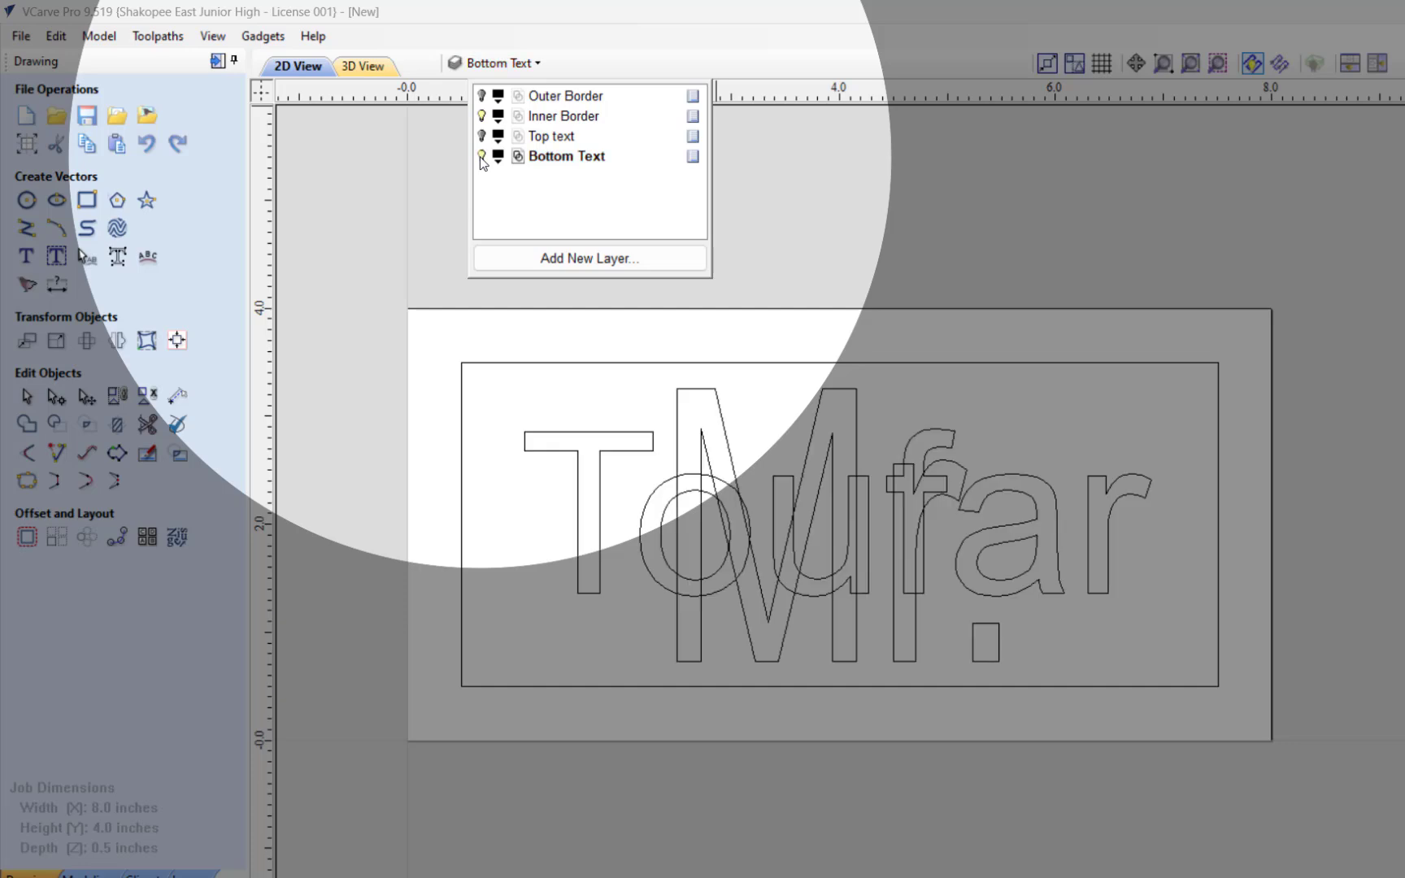
click(481, 157)
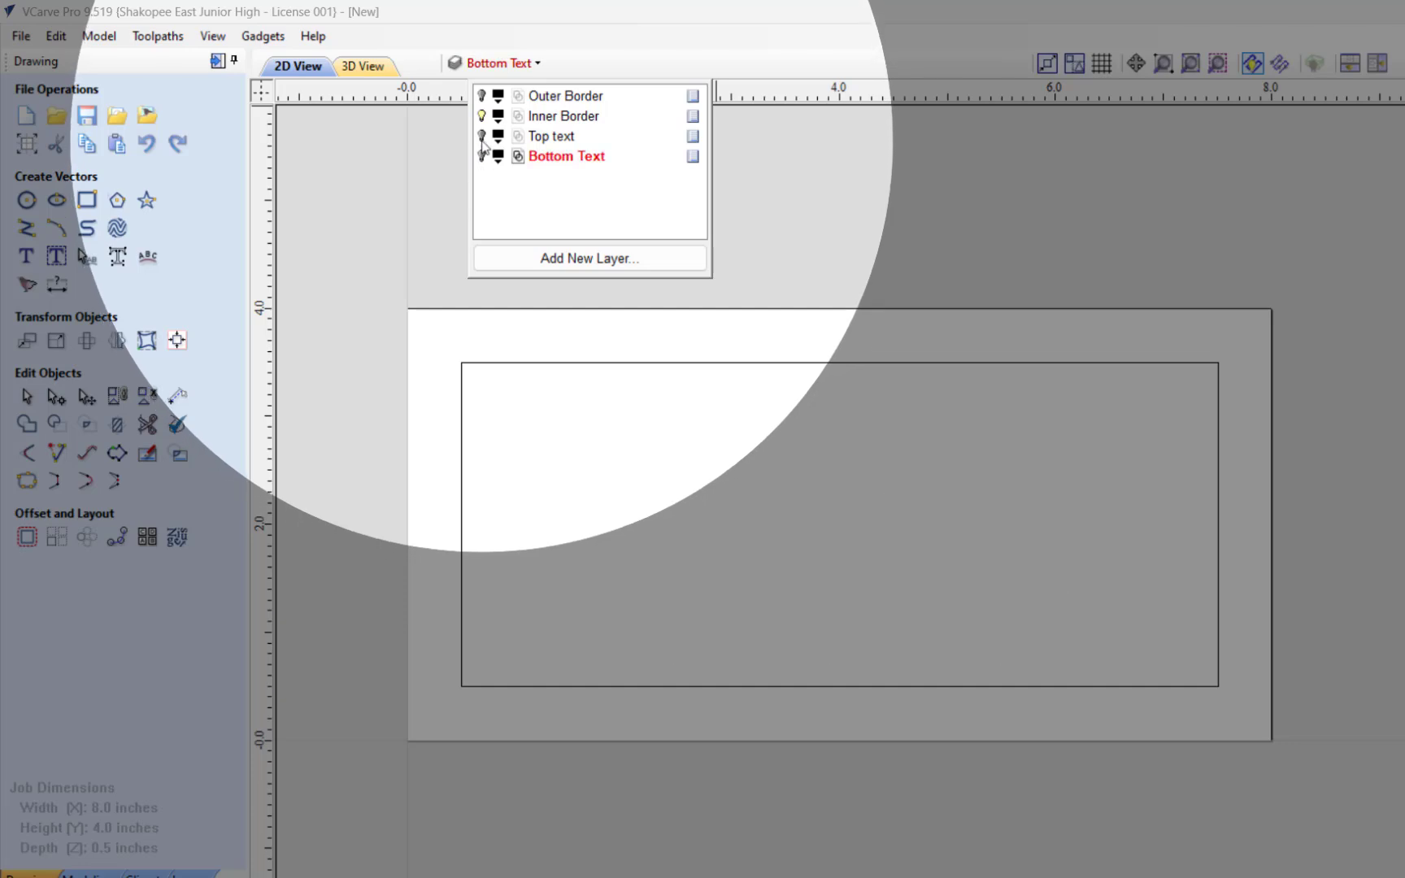
Step: Show the Outer Border and Bottom Text layers alongside the Inner Border, keeping the Top text layer hidden
click(482, 137)
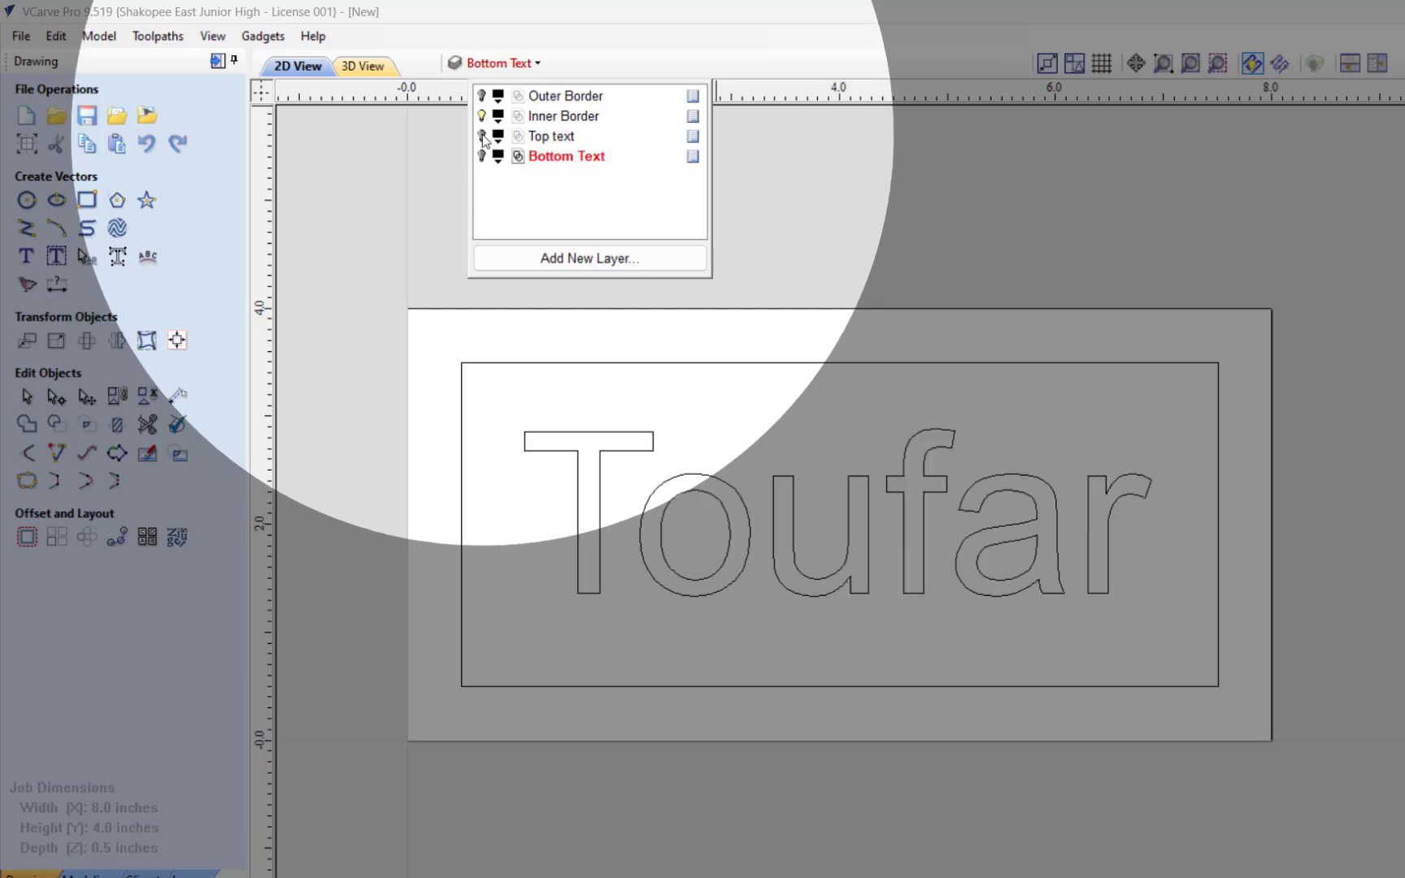
click(481, 136)
click(481, 116)
click(482, 116)
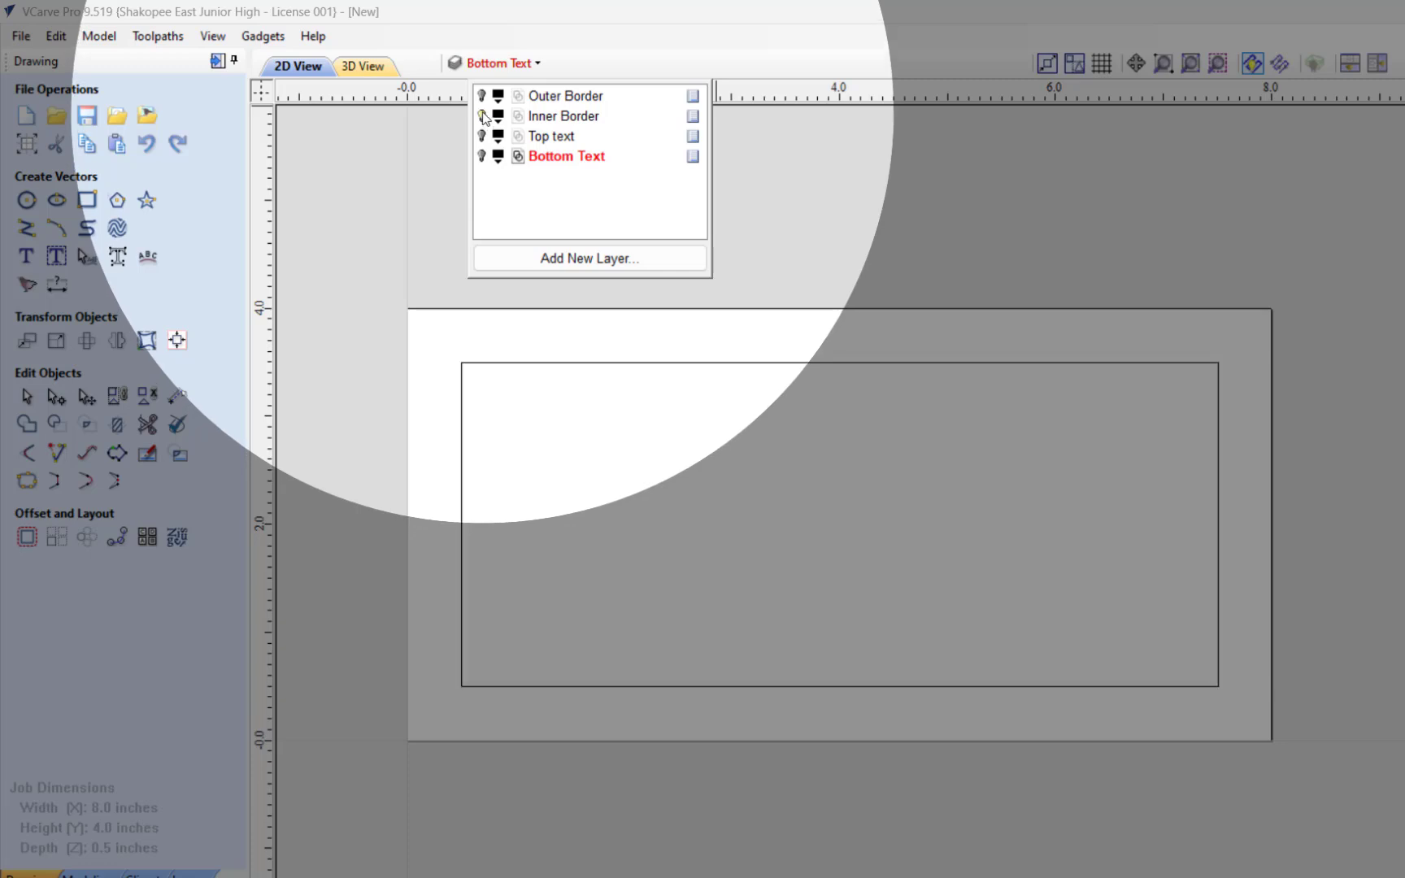
click(483, 96)
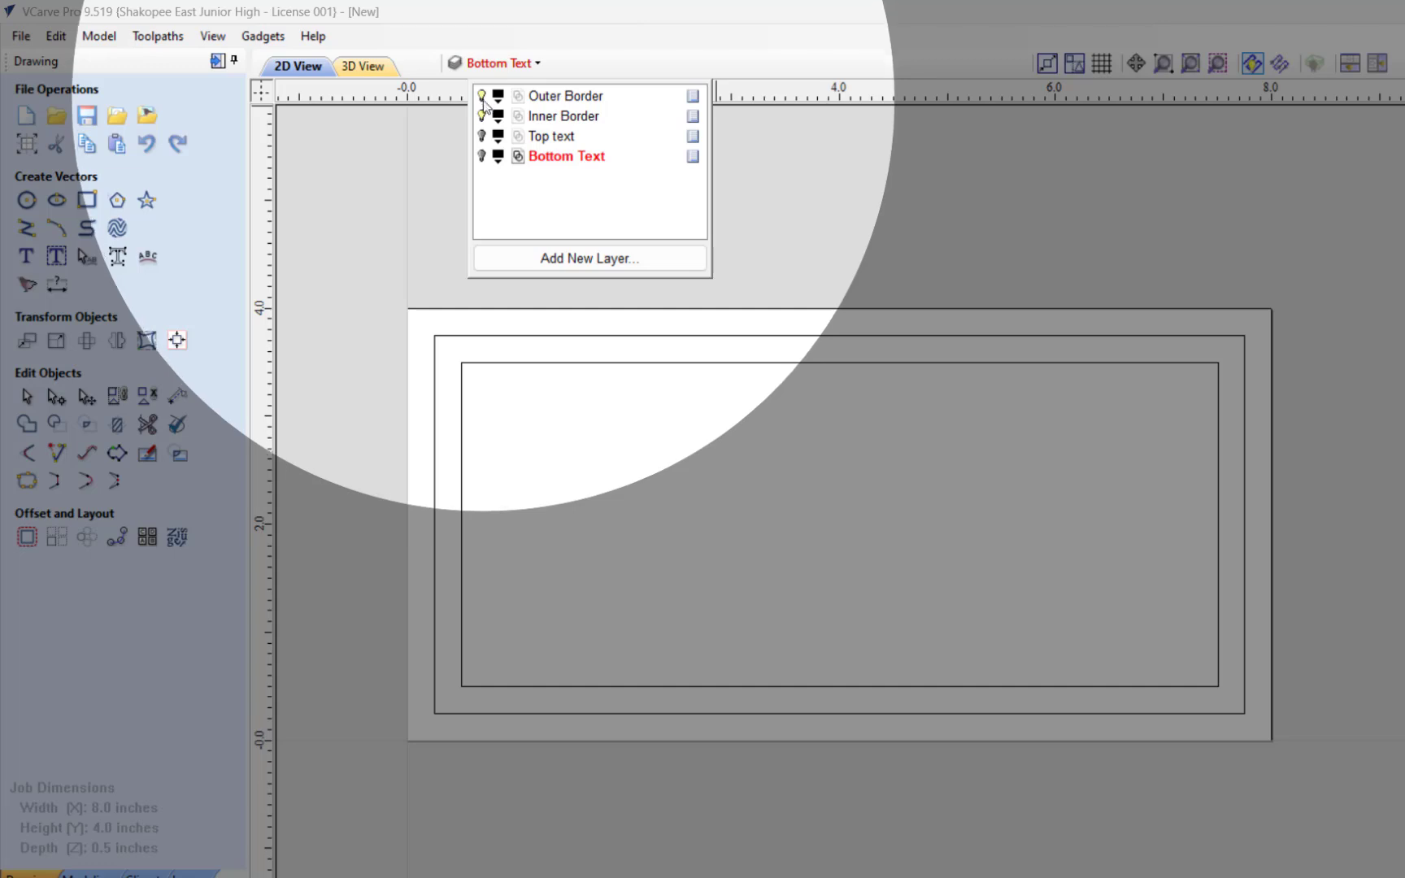
click(482, 156)
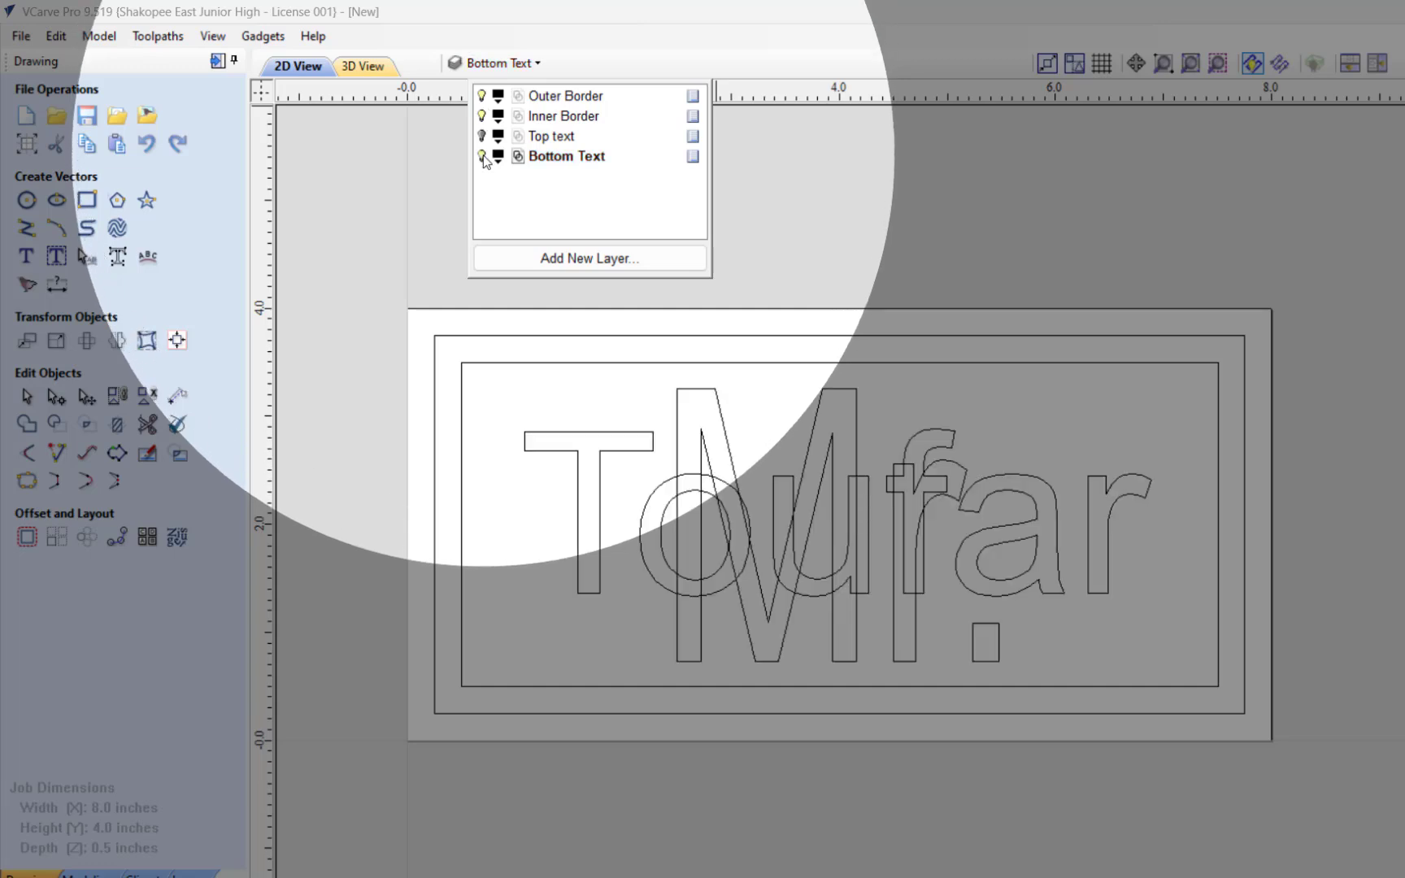
click(1042, 185)
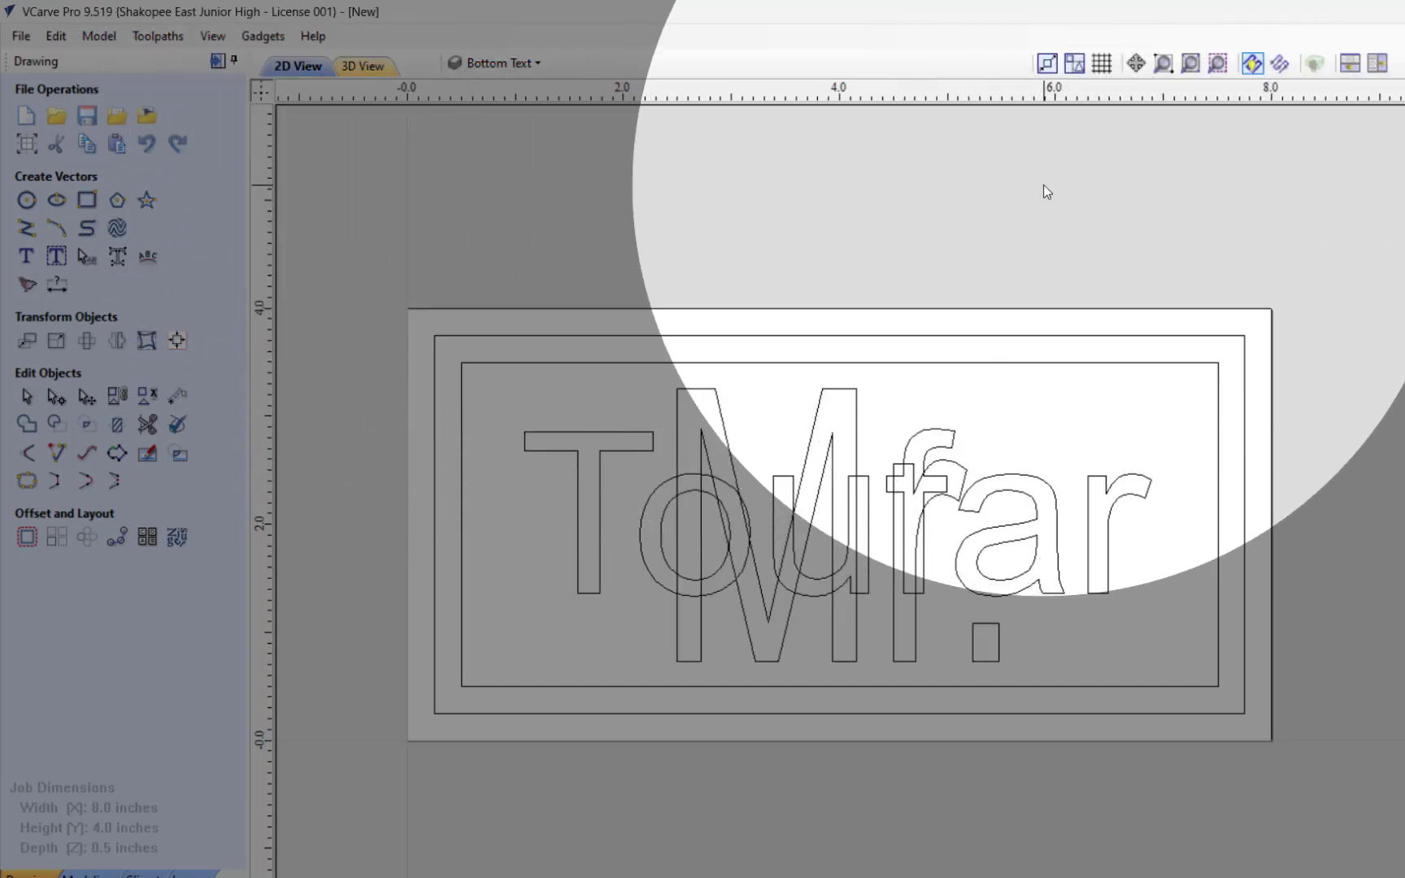
Step: Convert the surname lettering on the Bottom Text layer to curves, group its vectors and deselect them
click(647, 452)
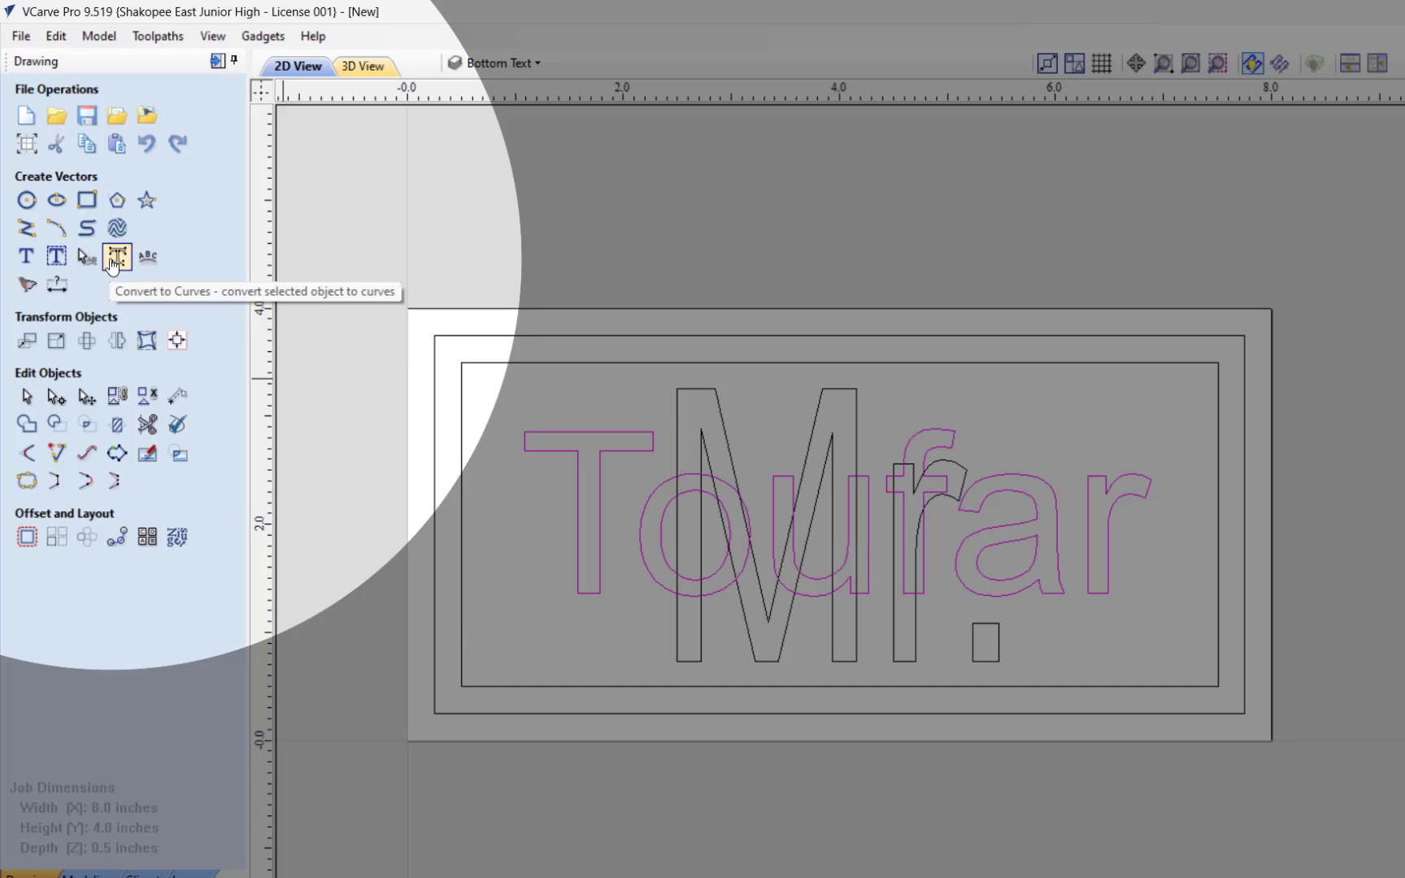
click(119, 263)
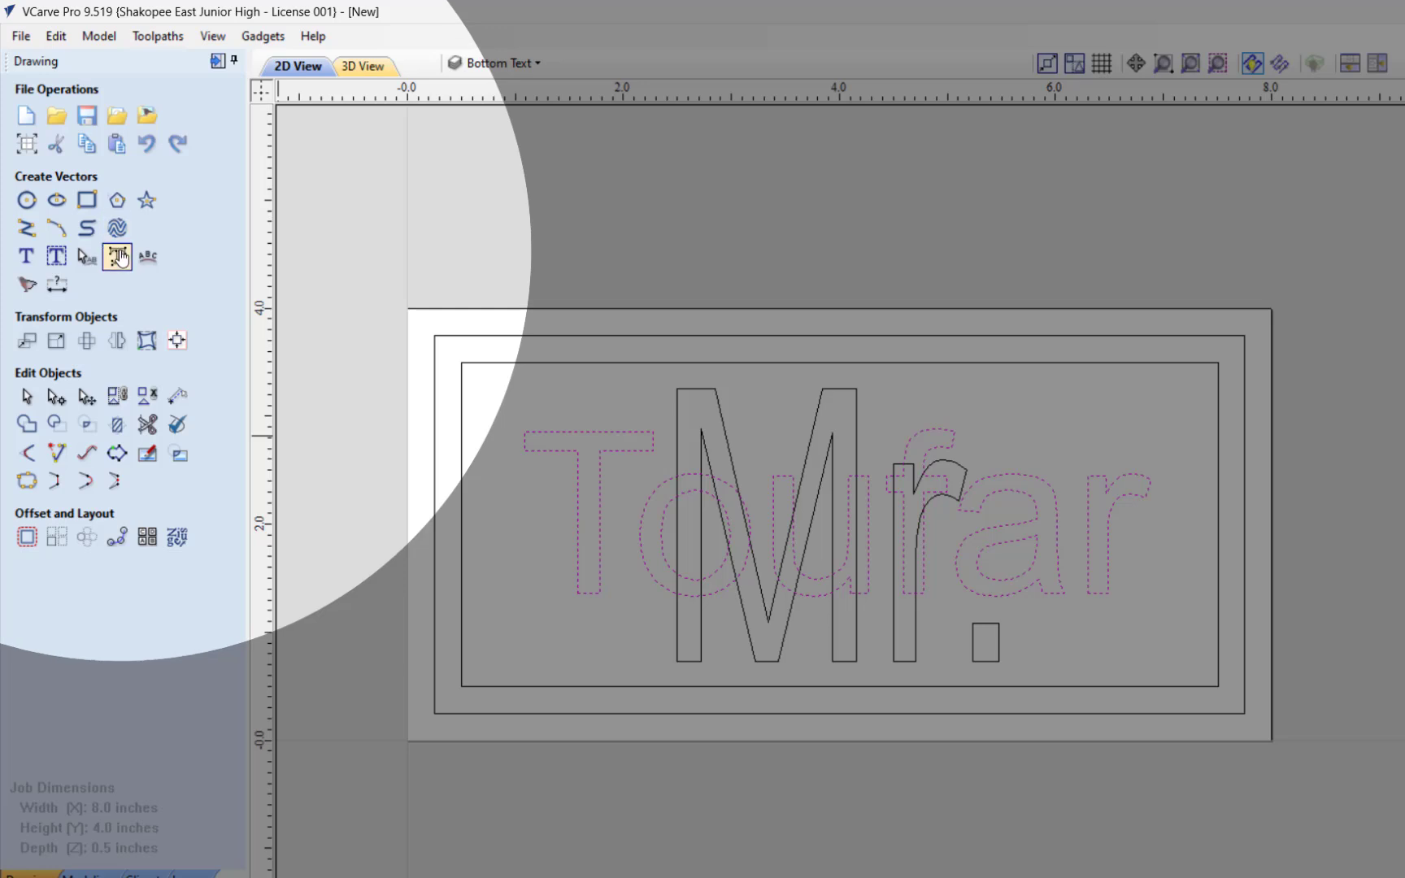
click(117, 397)
click(382, 373)
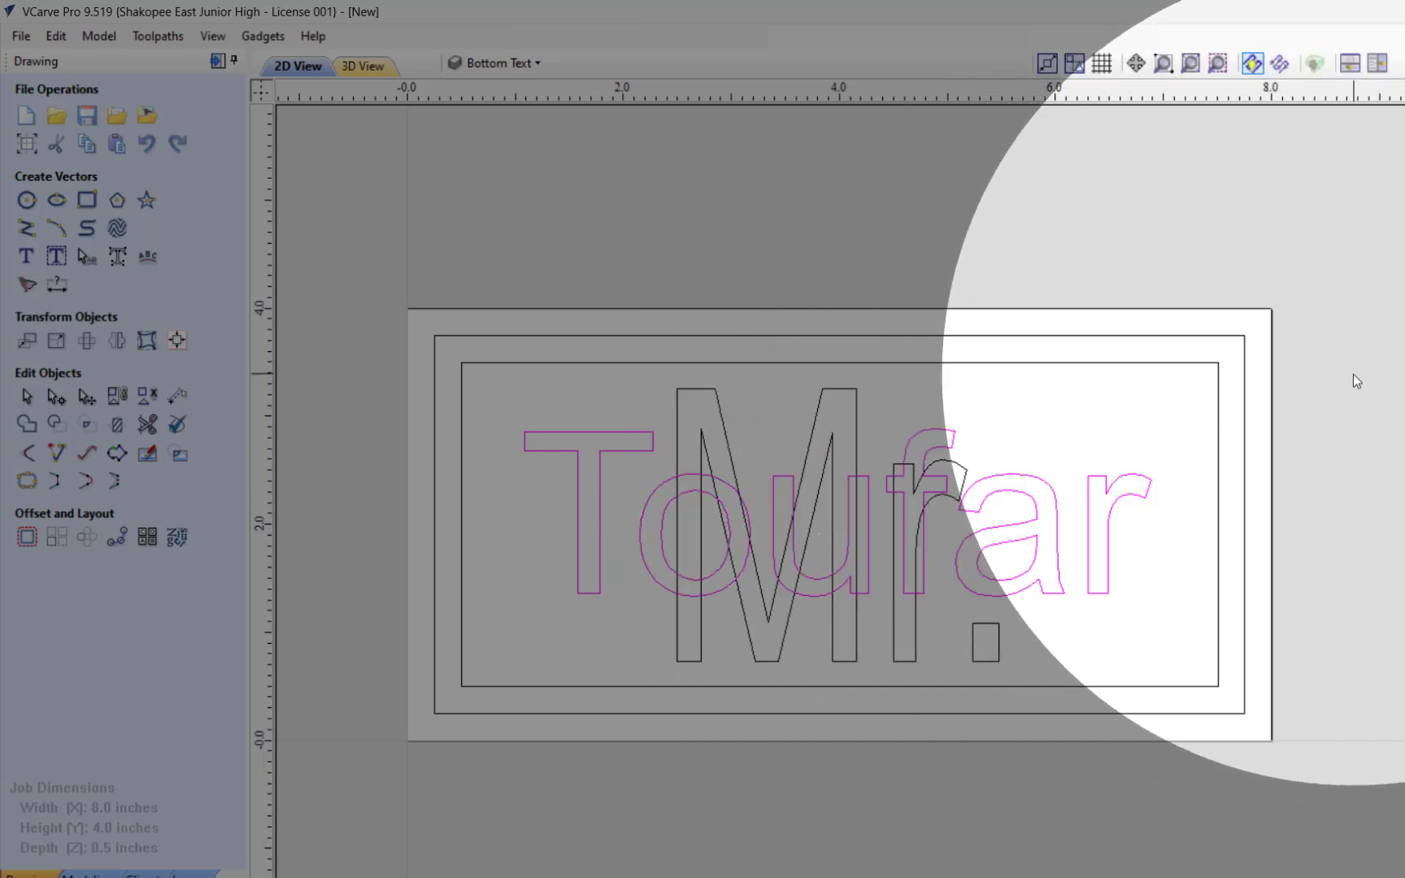
click(1353, 375)
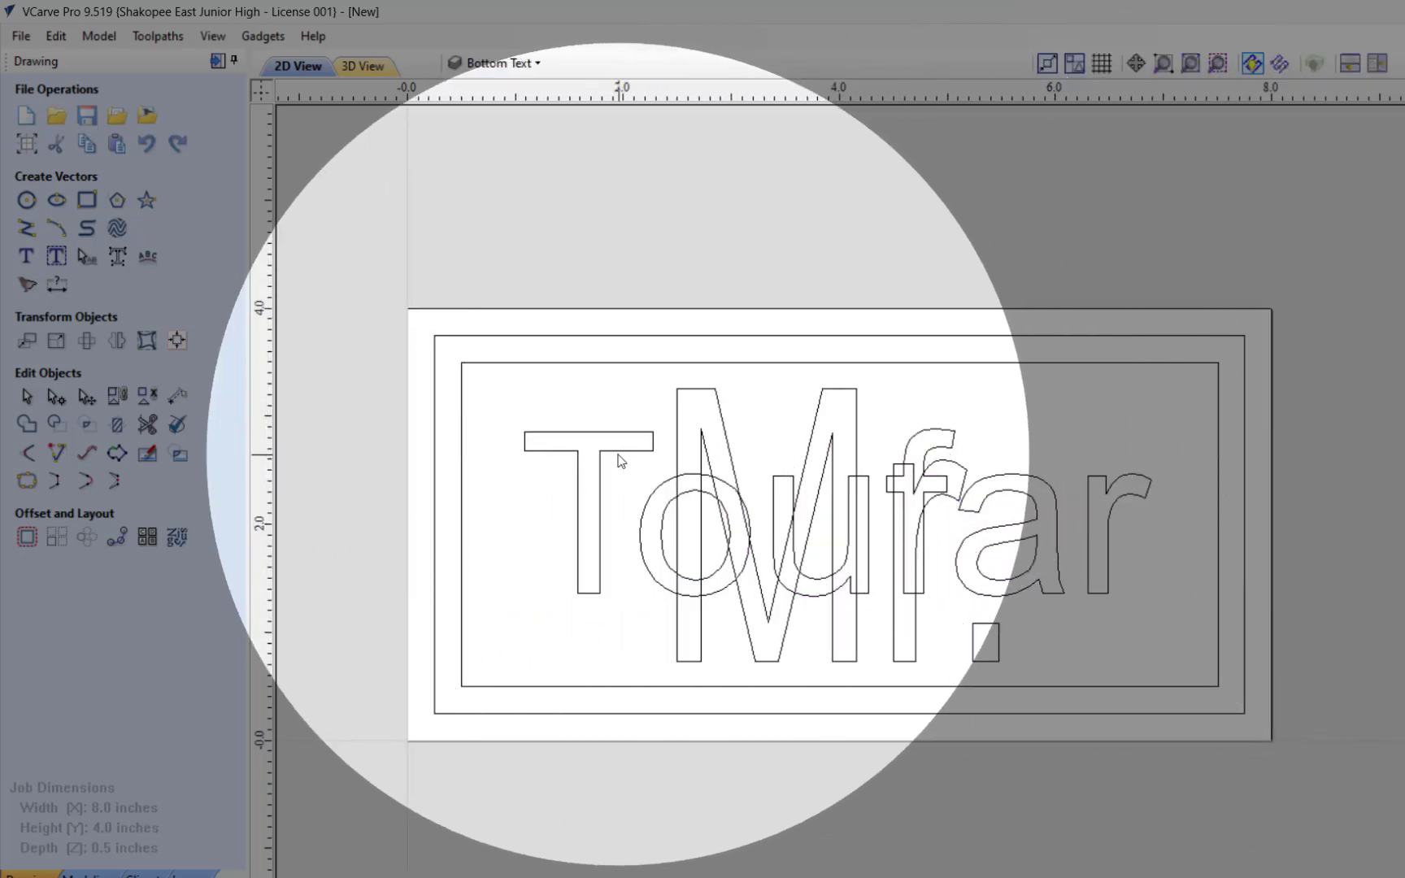
click(623, 455)
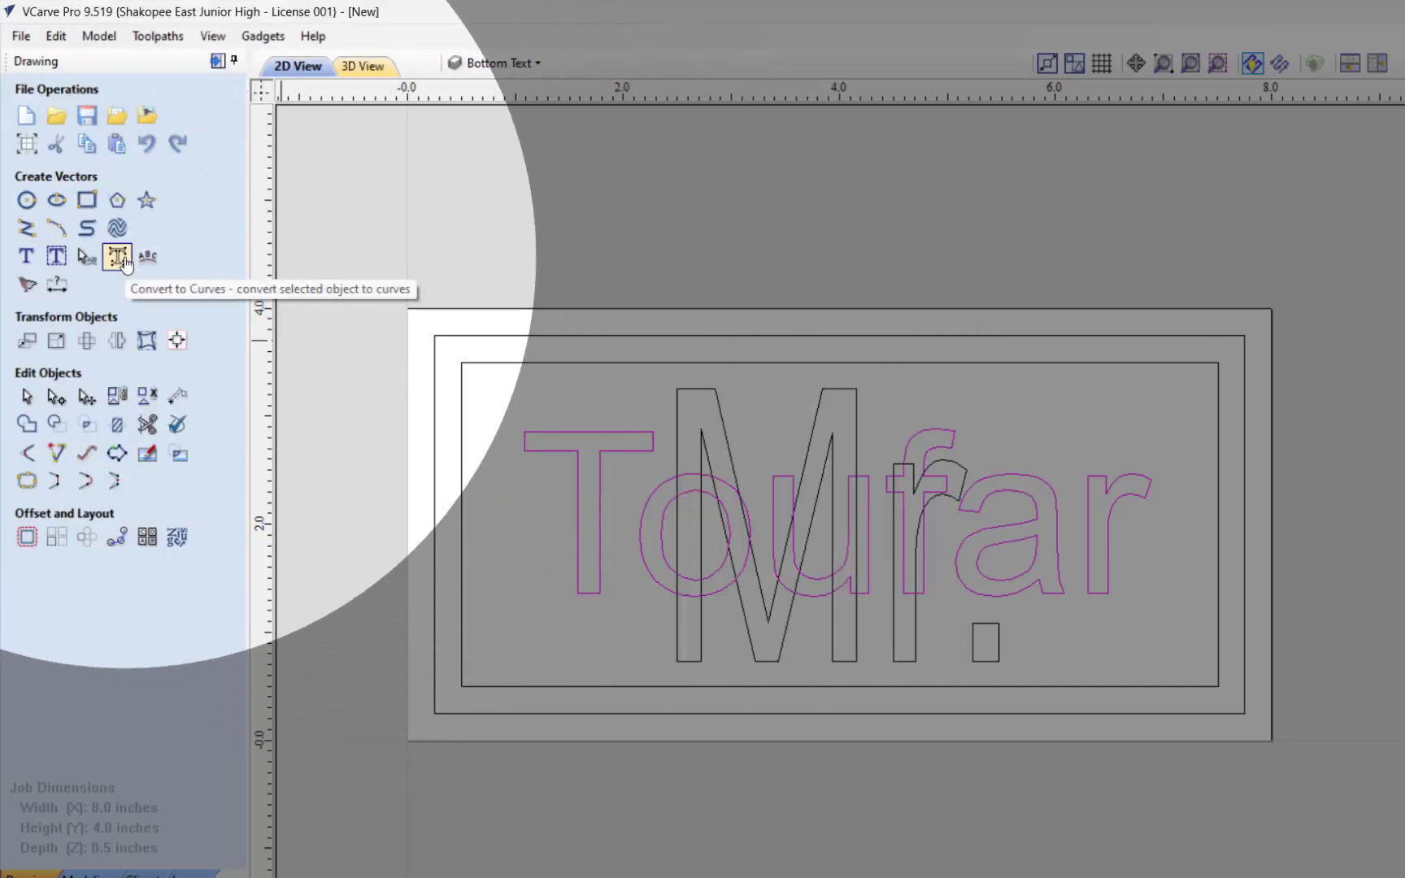
click(124, 260)
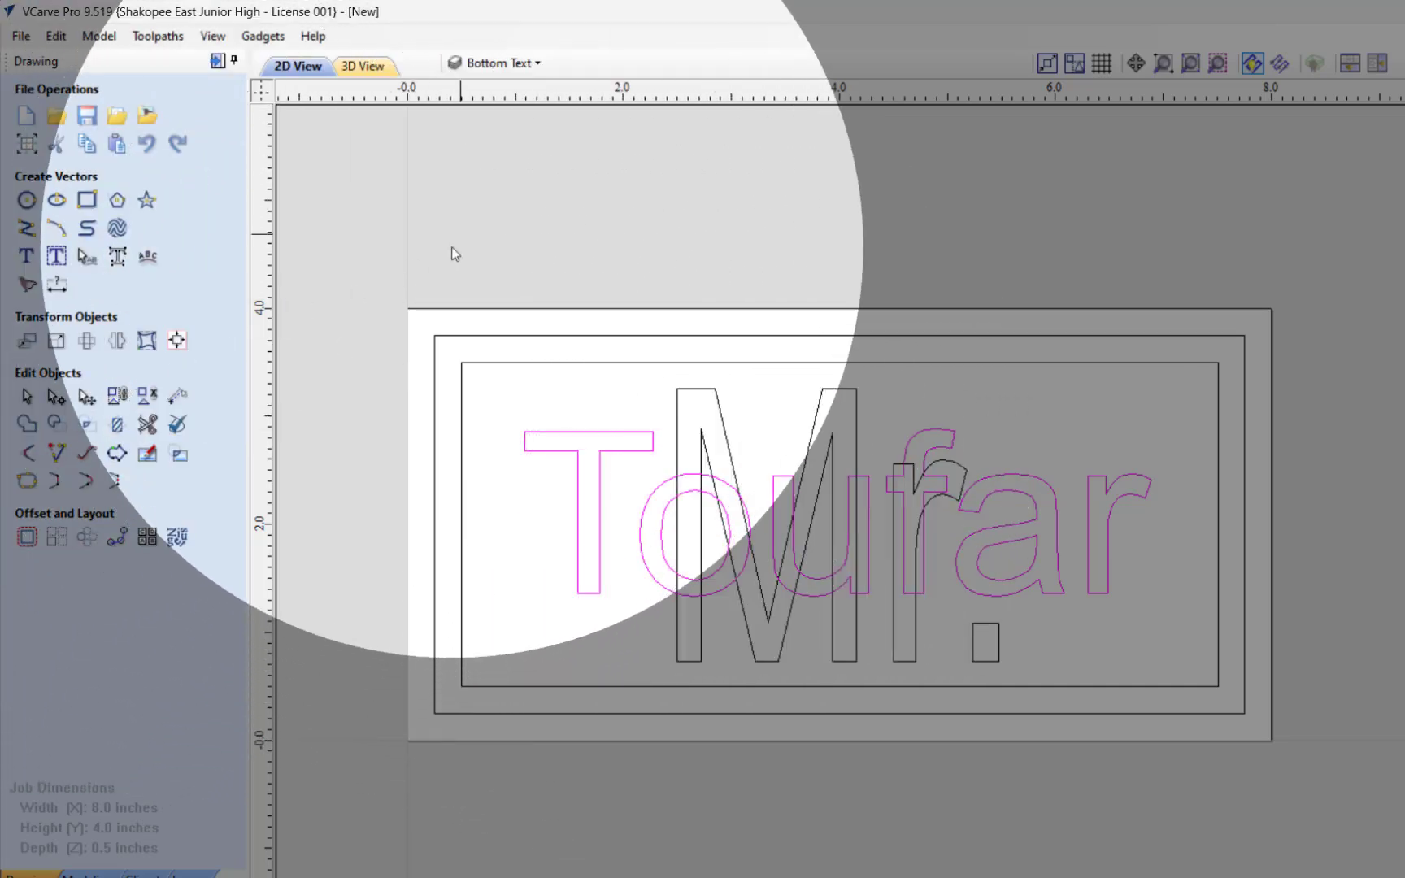
click(465, 252)
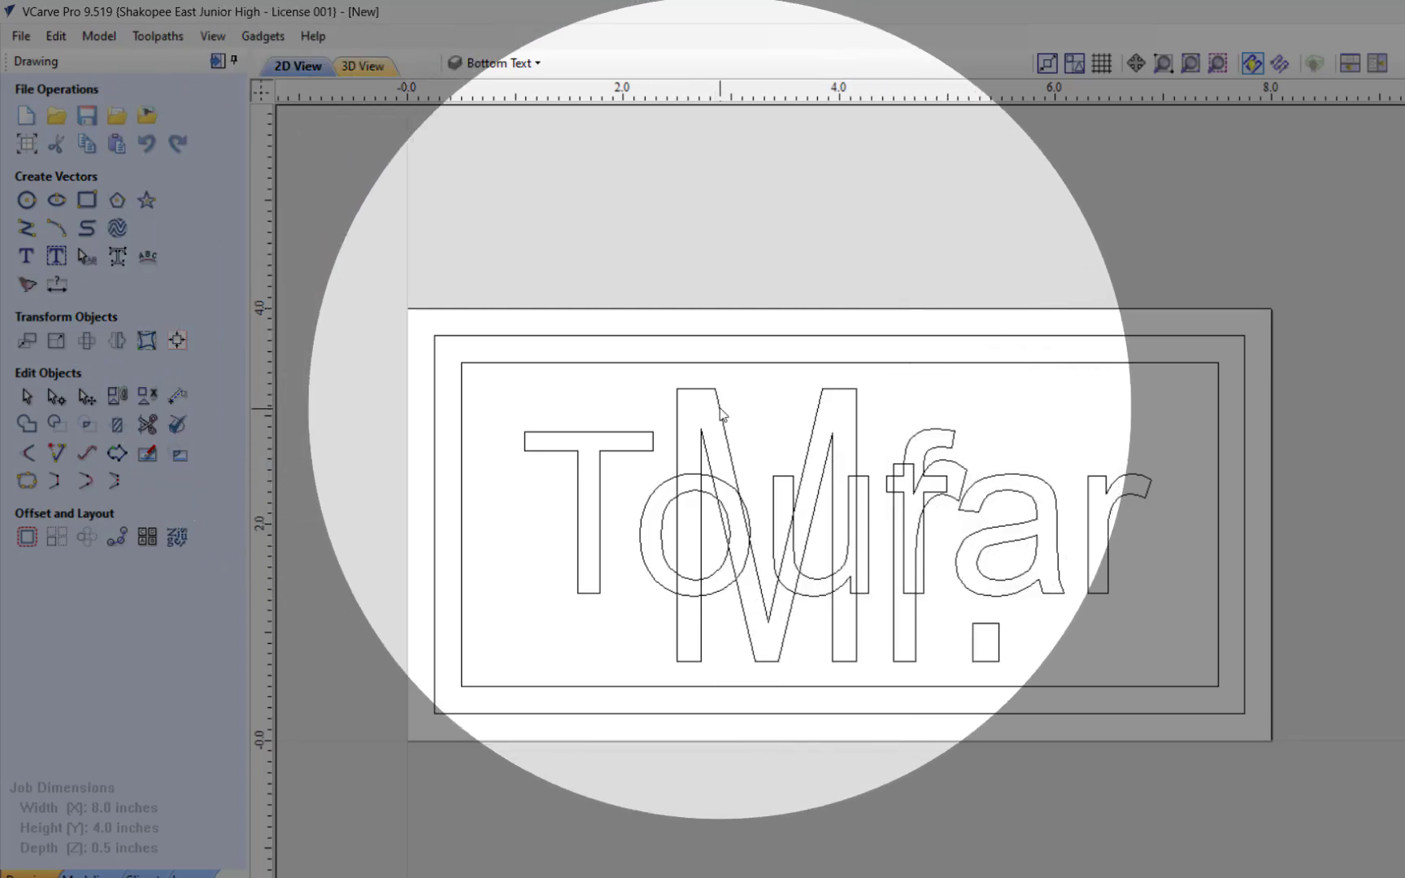
Step: Convert the "Mr." text to curves, group its vectors and deselect them
click(719, 412)
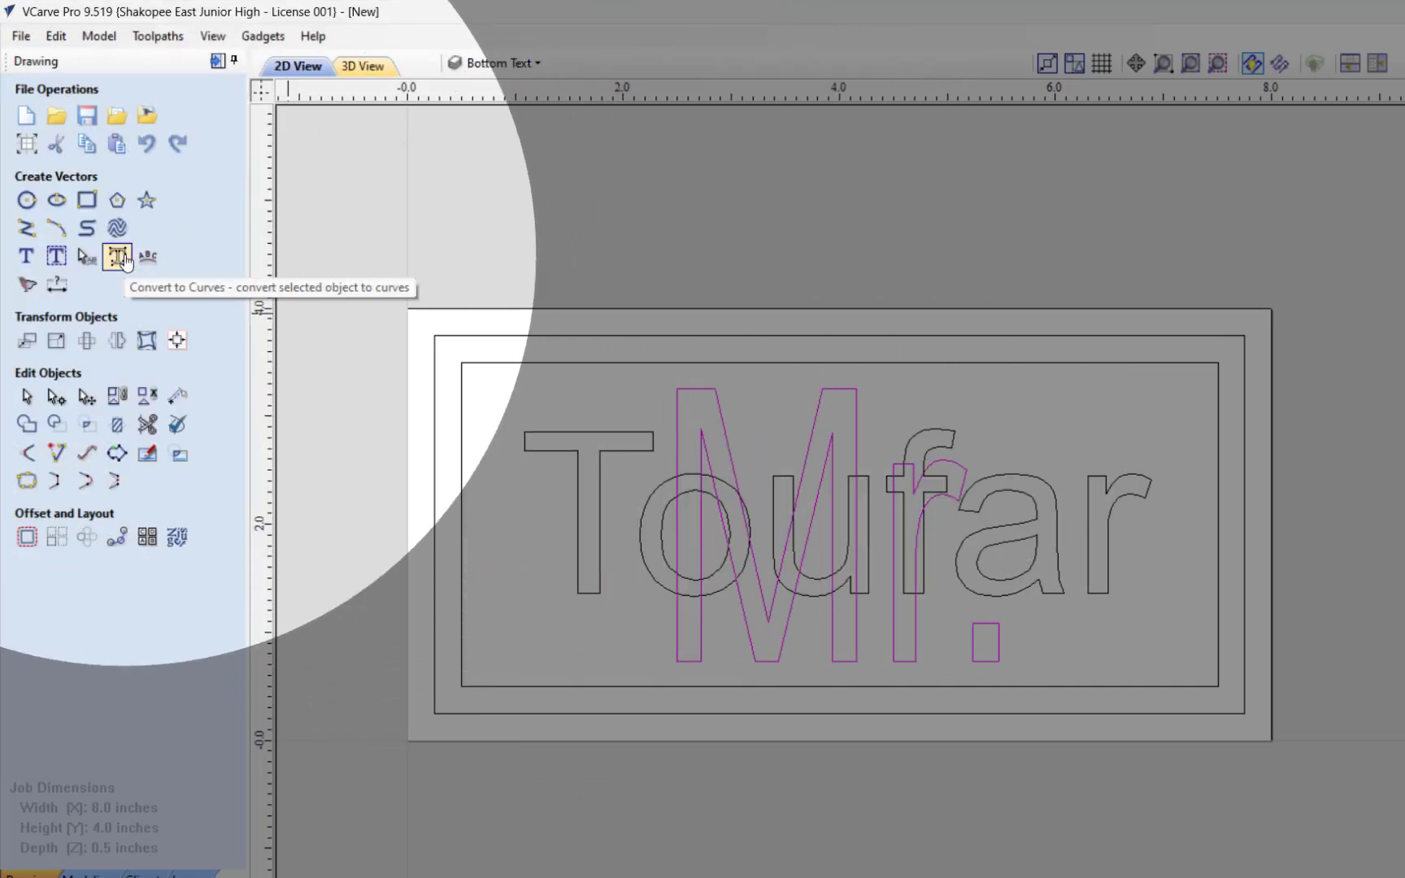
click(118, 257)
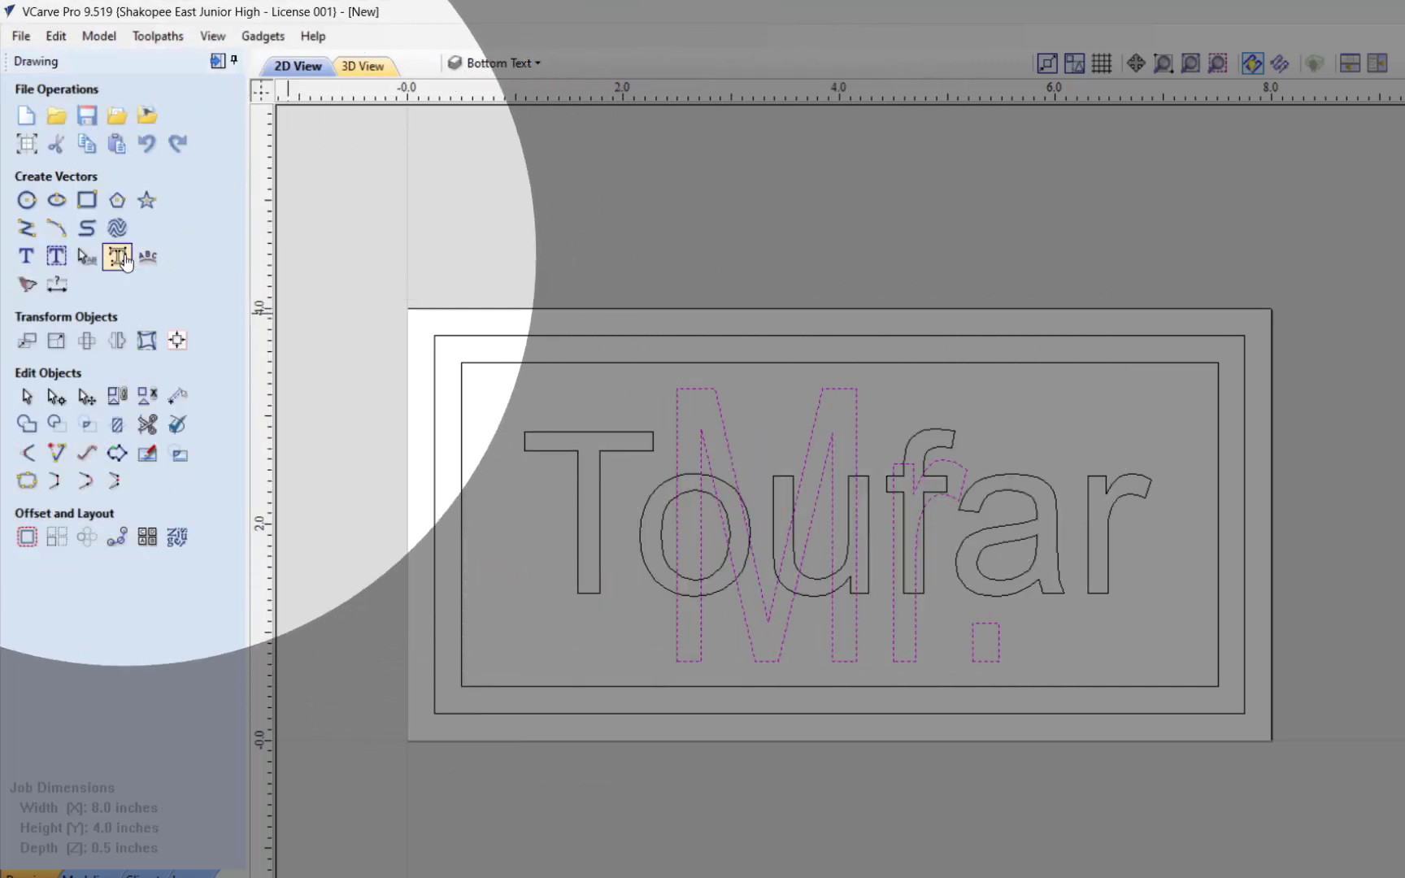
click(118, 400)
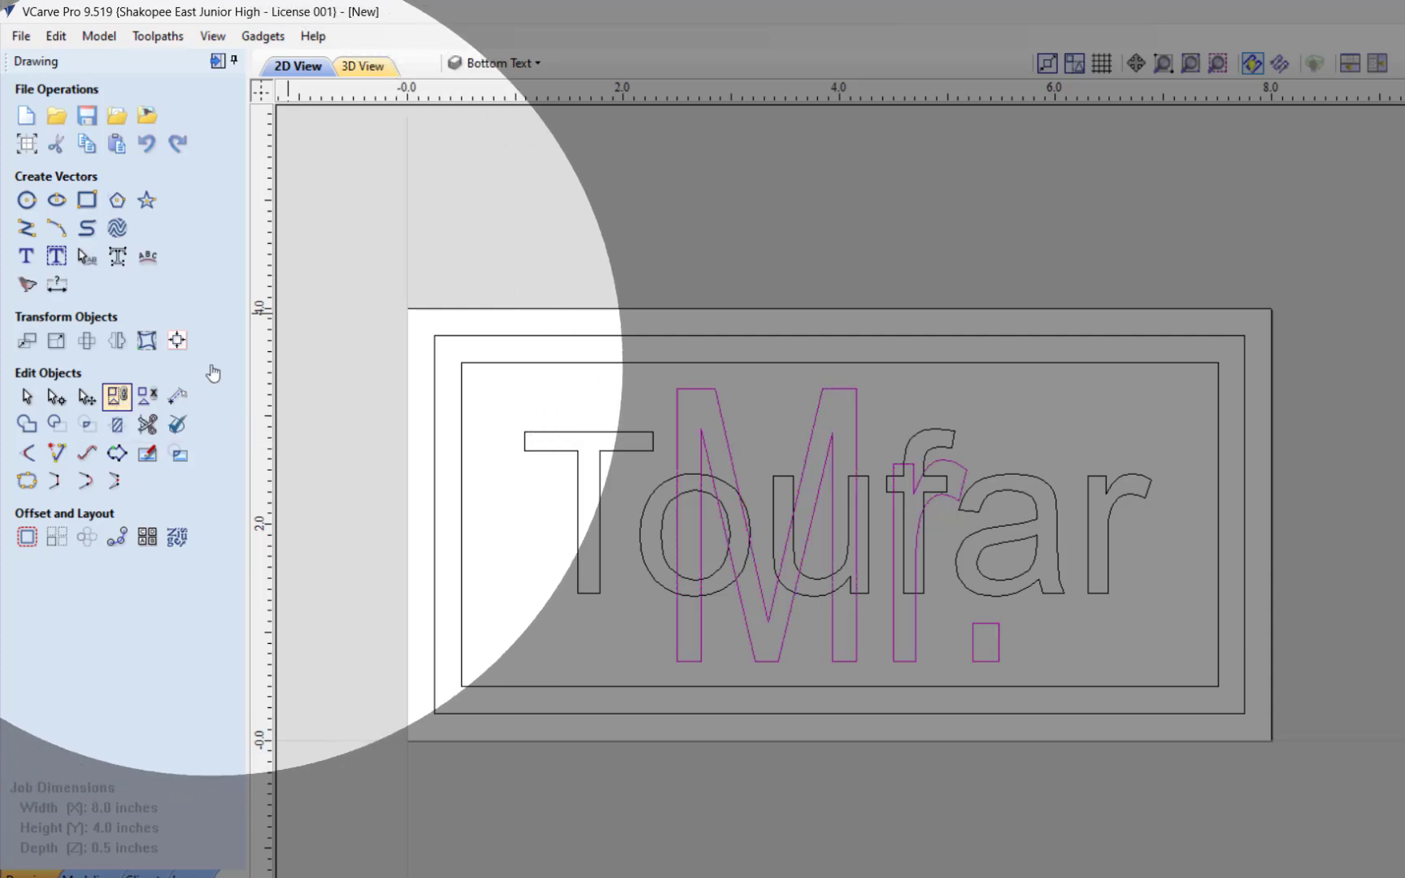
click(570, 237)
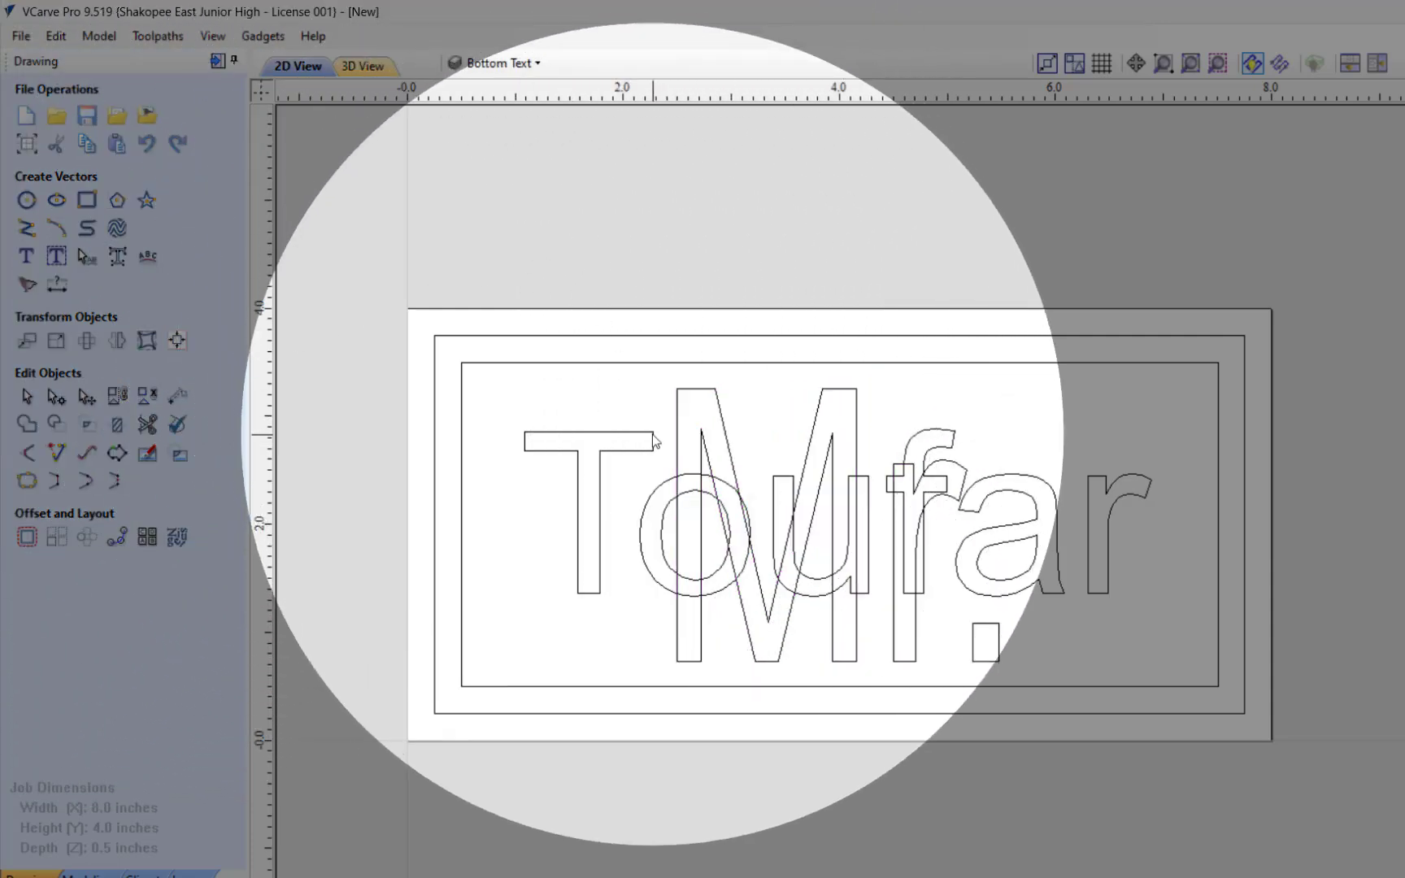
Step: Select the surname and "Mr." groups separately and then together to check their grouping, leaving nothing selected
click(655, 436)
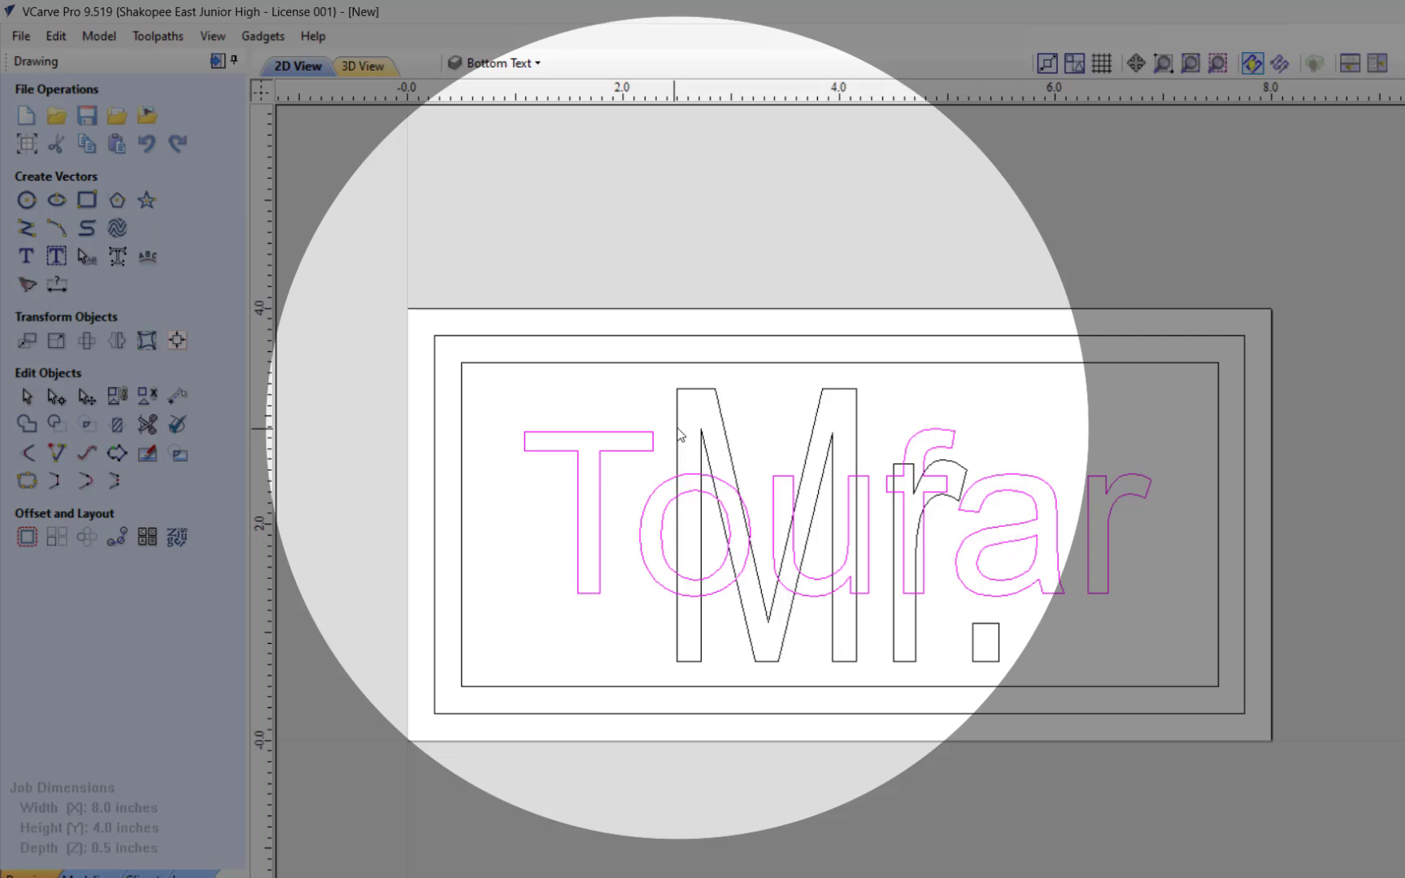
click(679, 435)
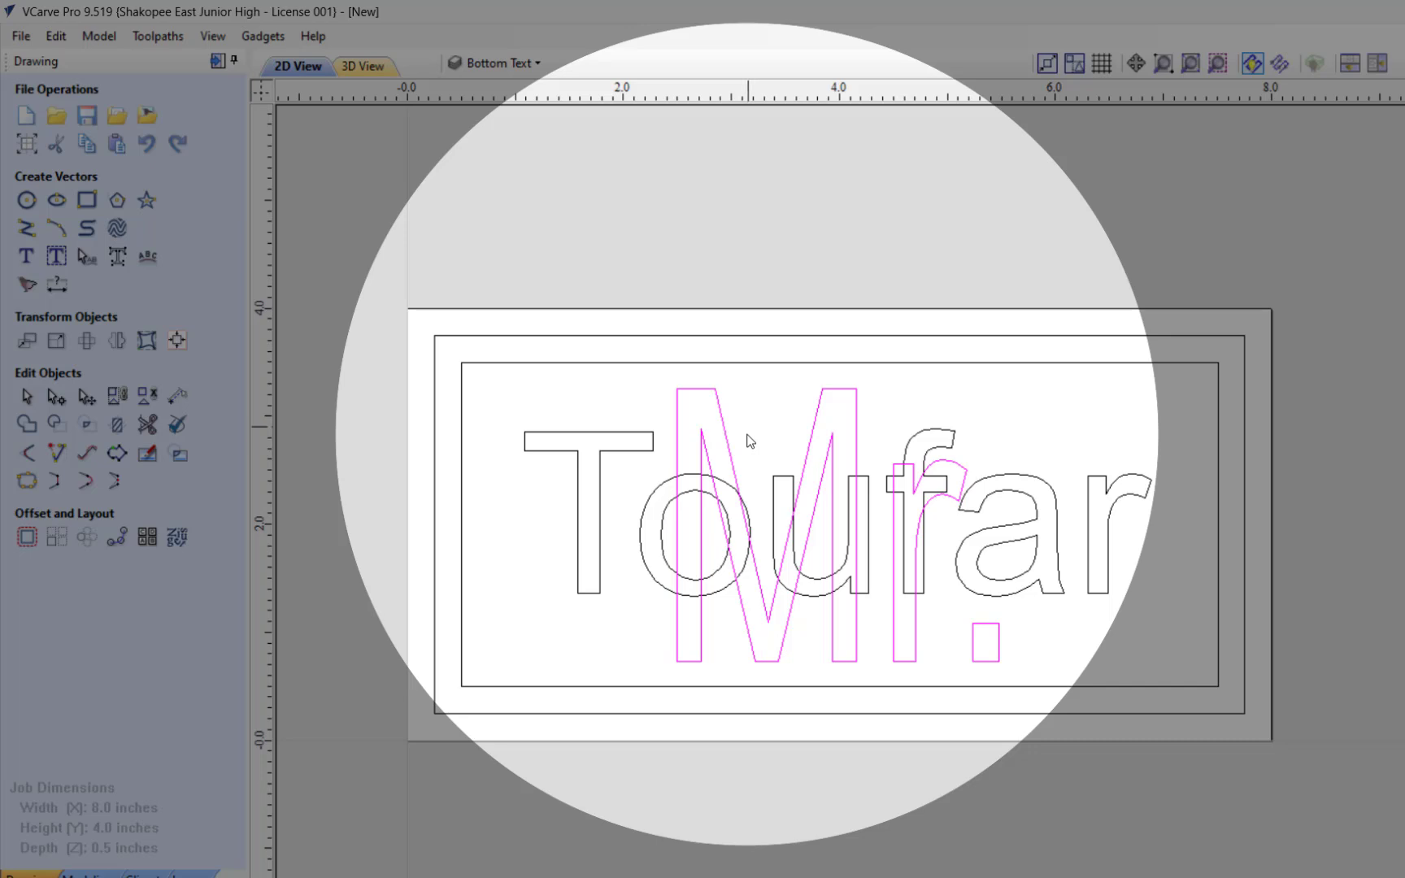
click(613, 433)
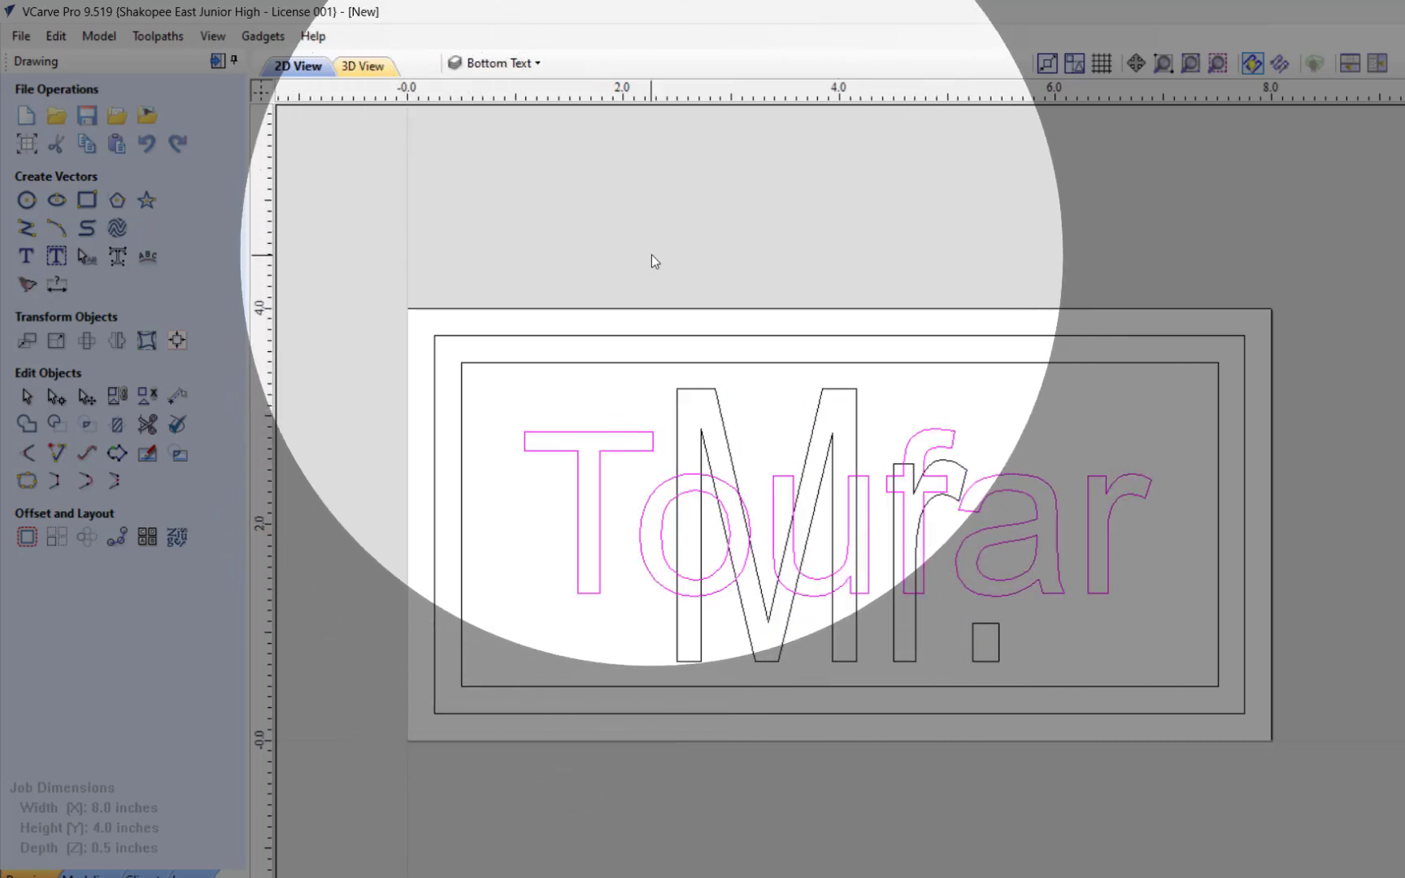
click(654, 260)
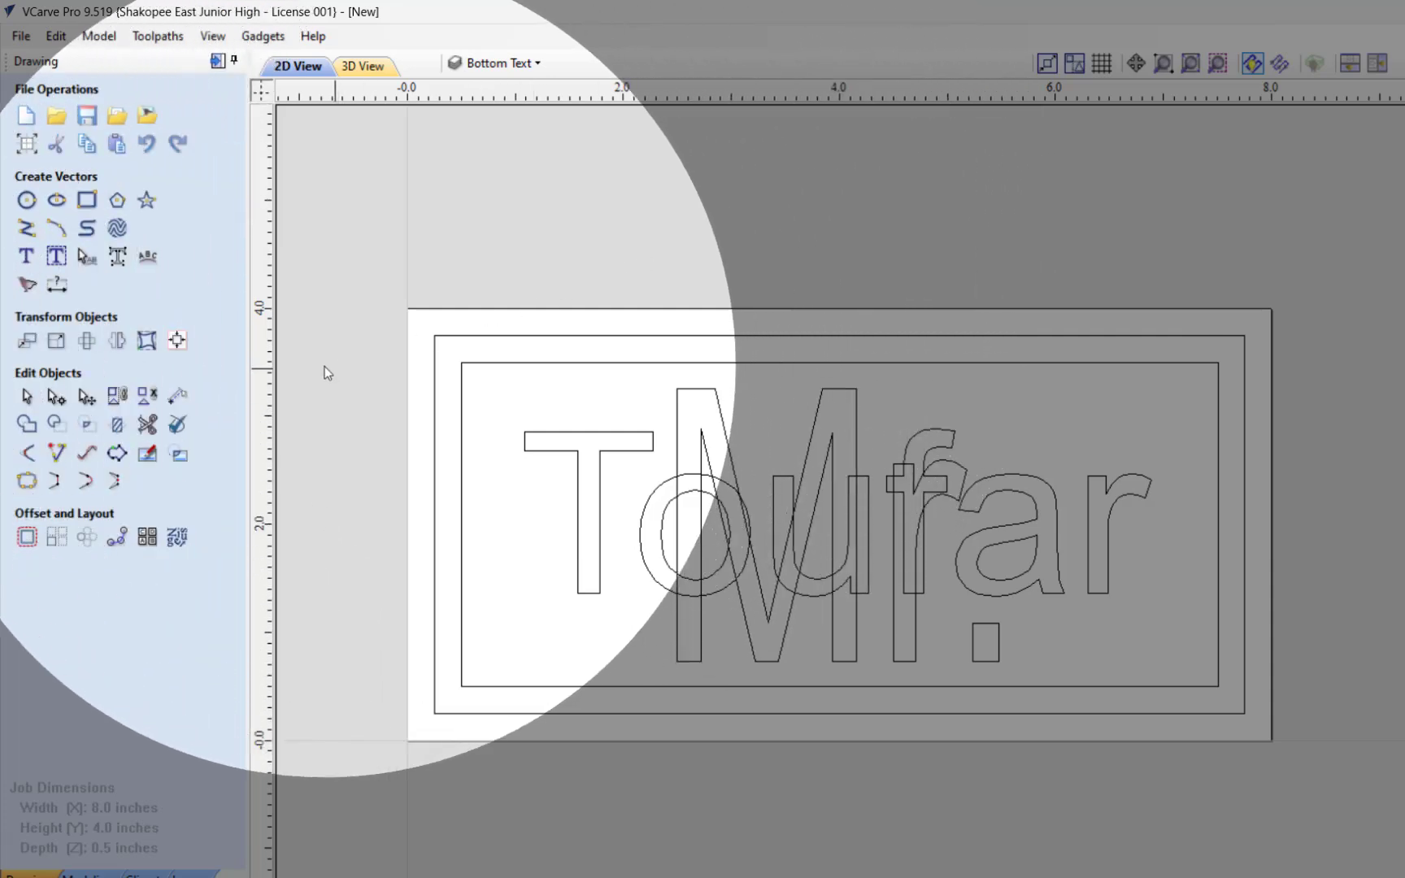
drag(324, 365, 1385, 677)
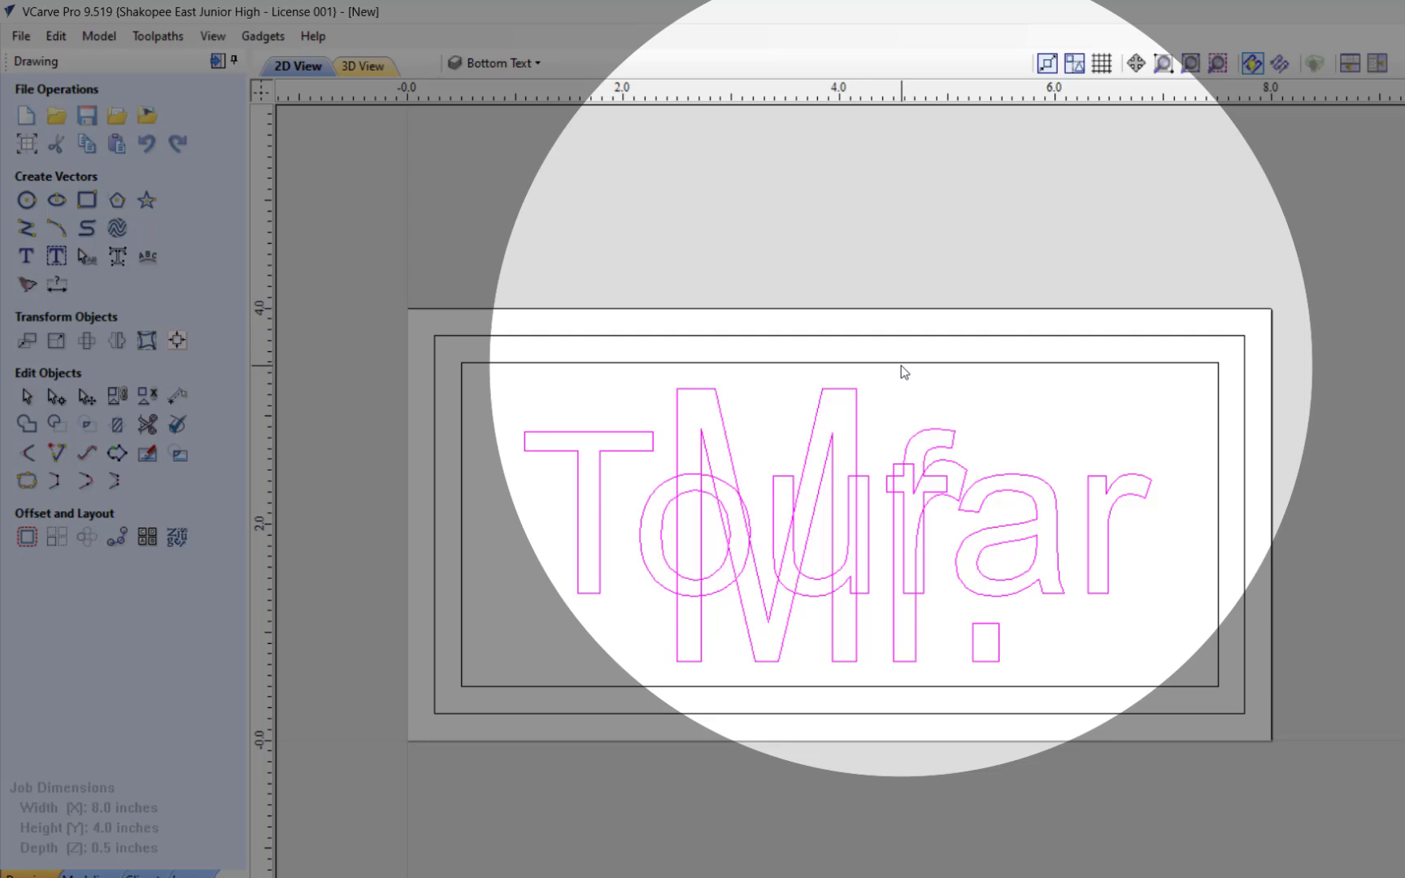
click(1382, 402)
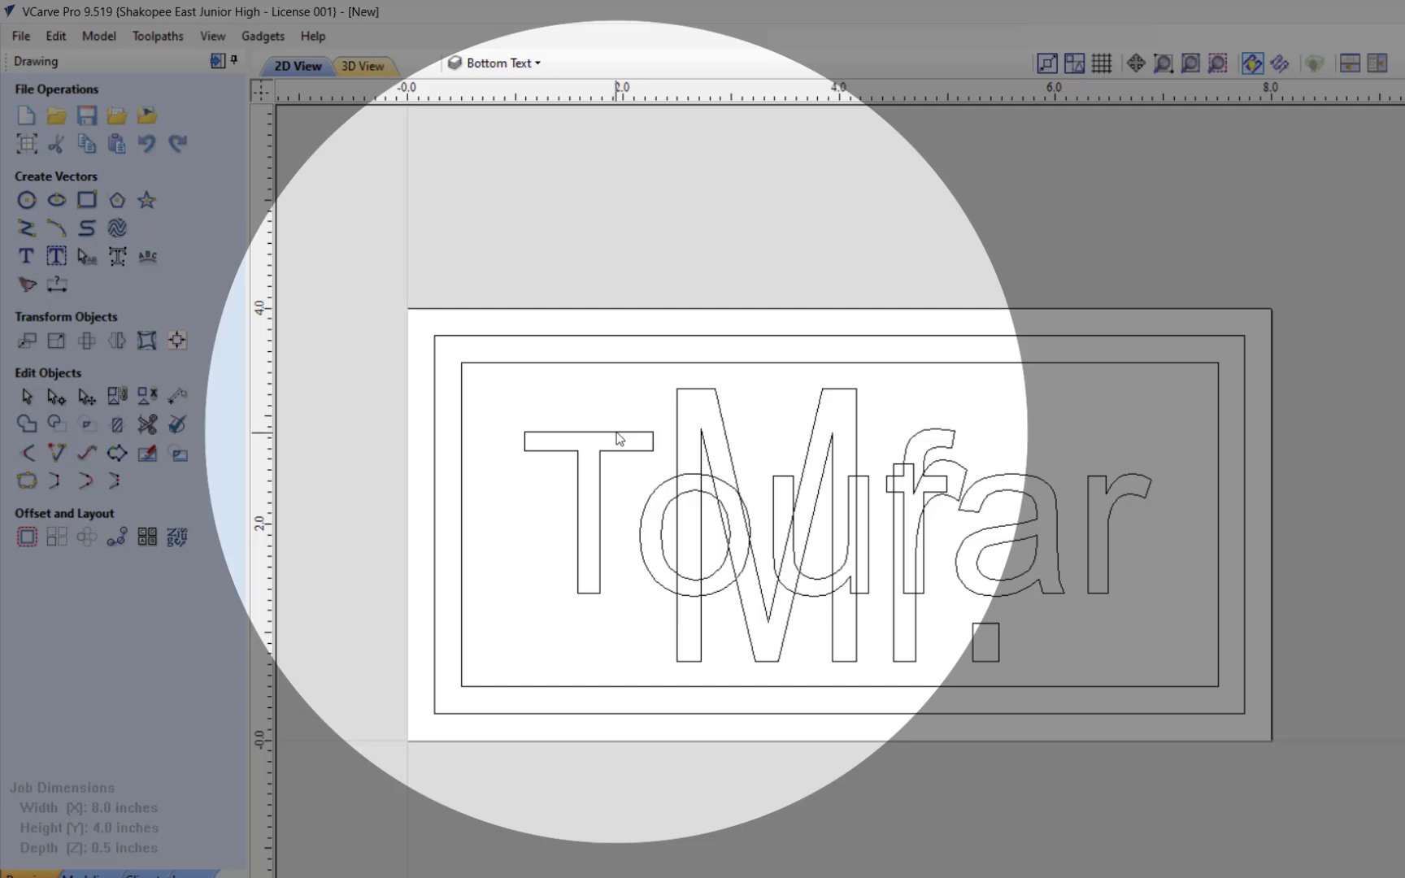
Step: Weld the surname and "Mr." groups into one combined outline and deselect it
click(616, 432)
shift+click(731, 543)
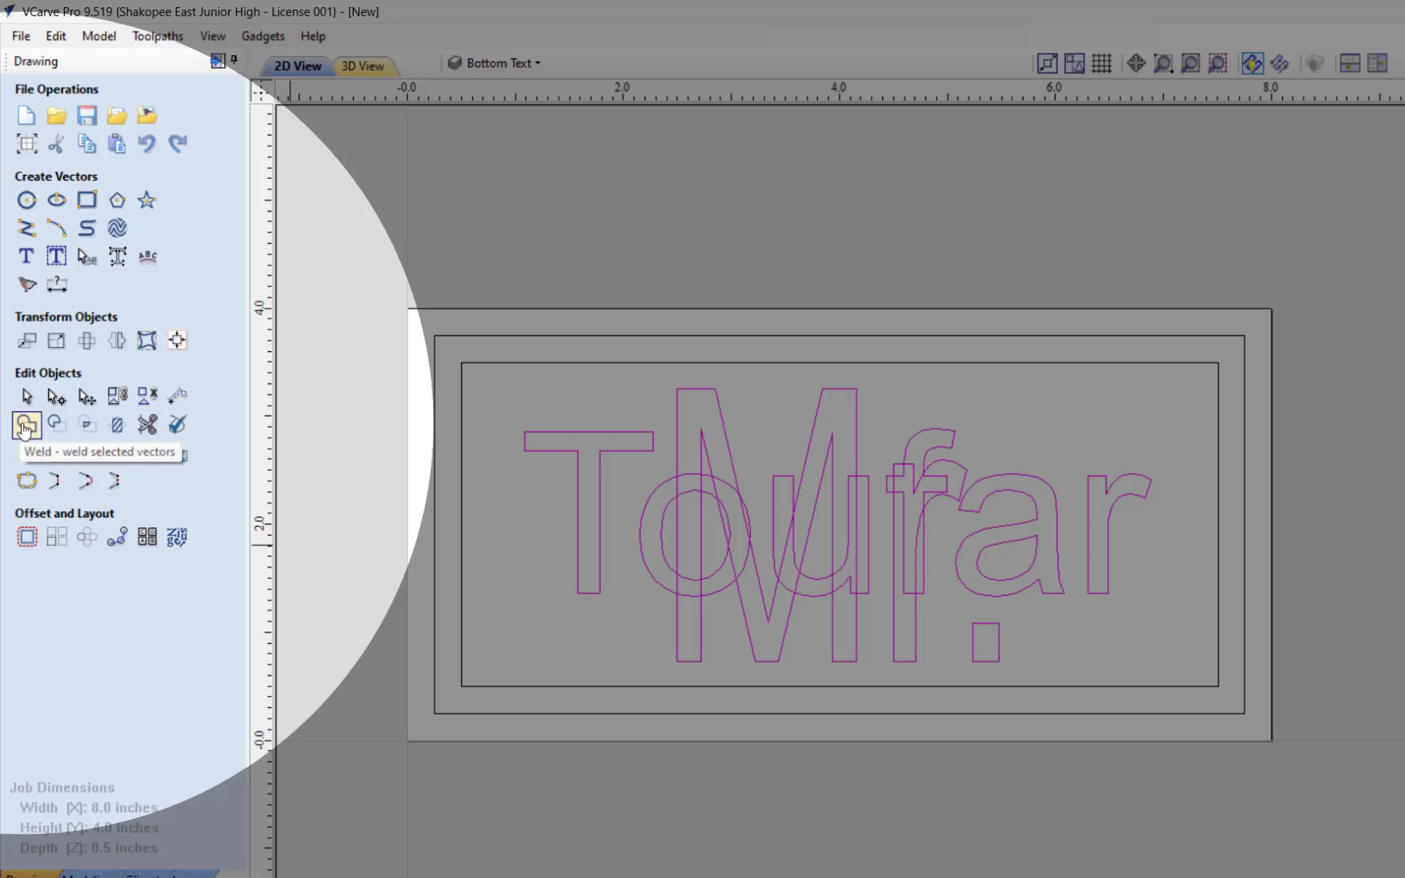
click(25, 427)
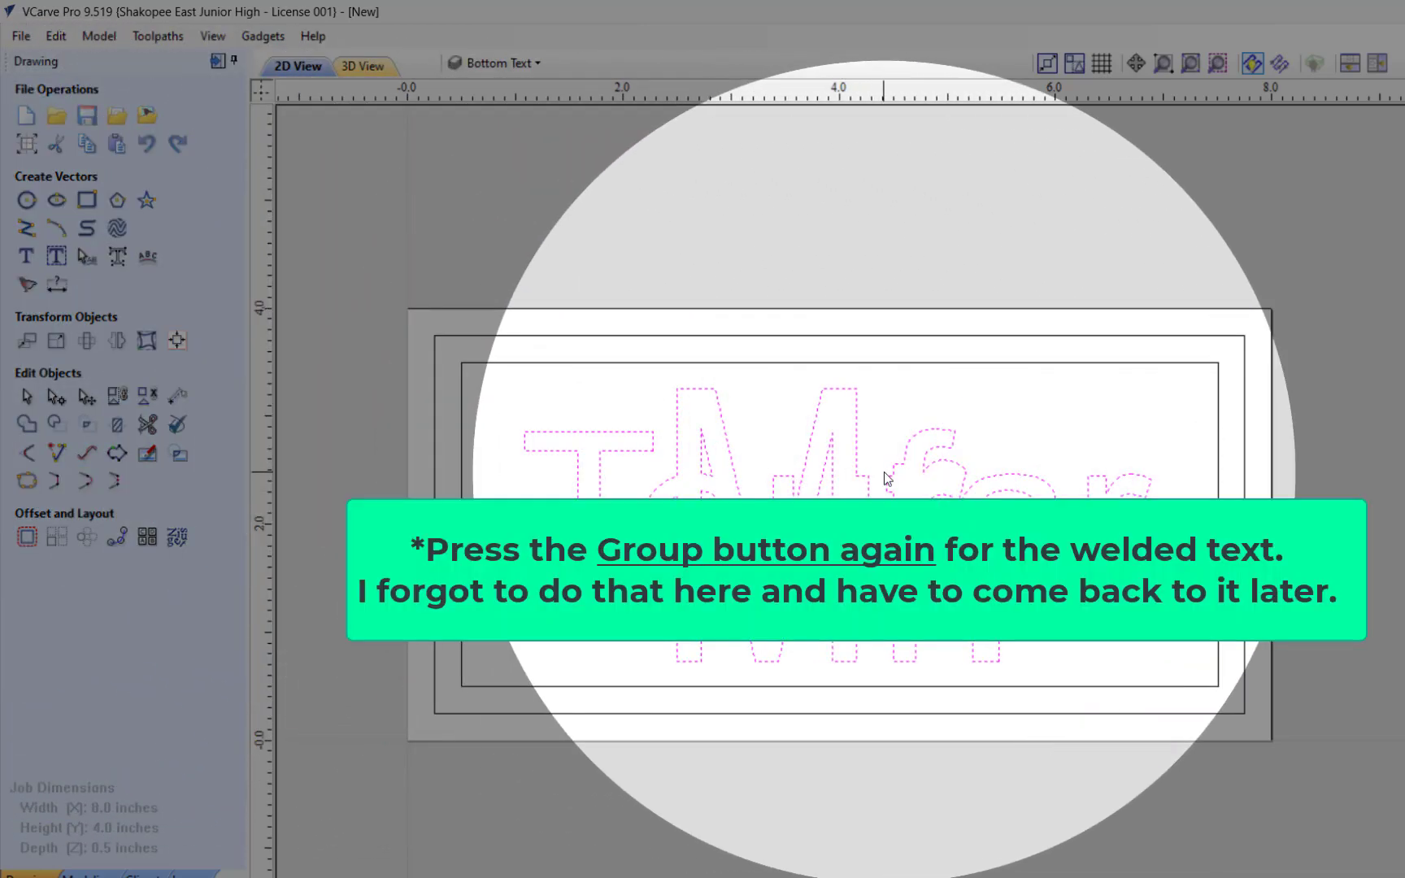
click(692, 248)
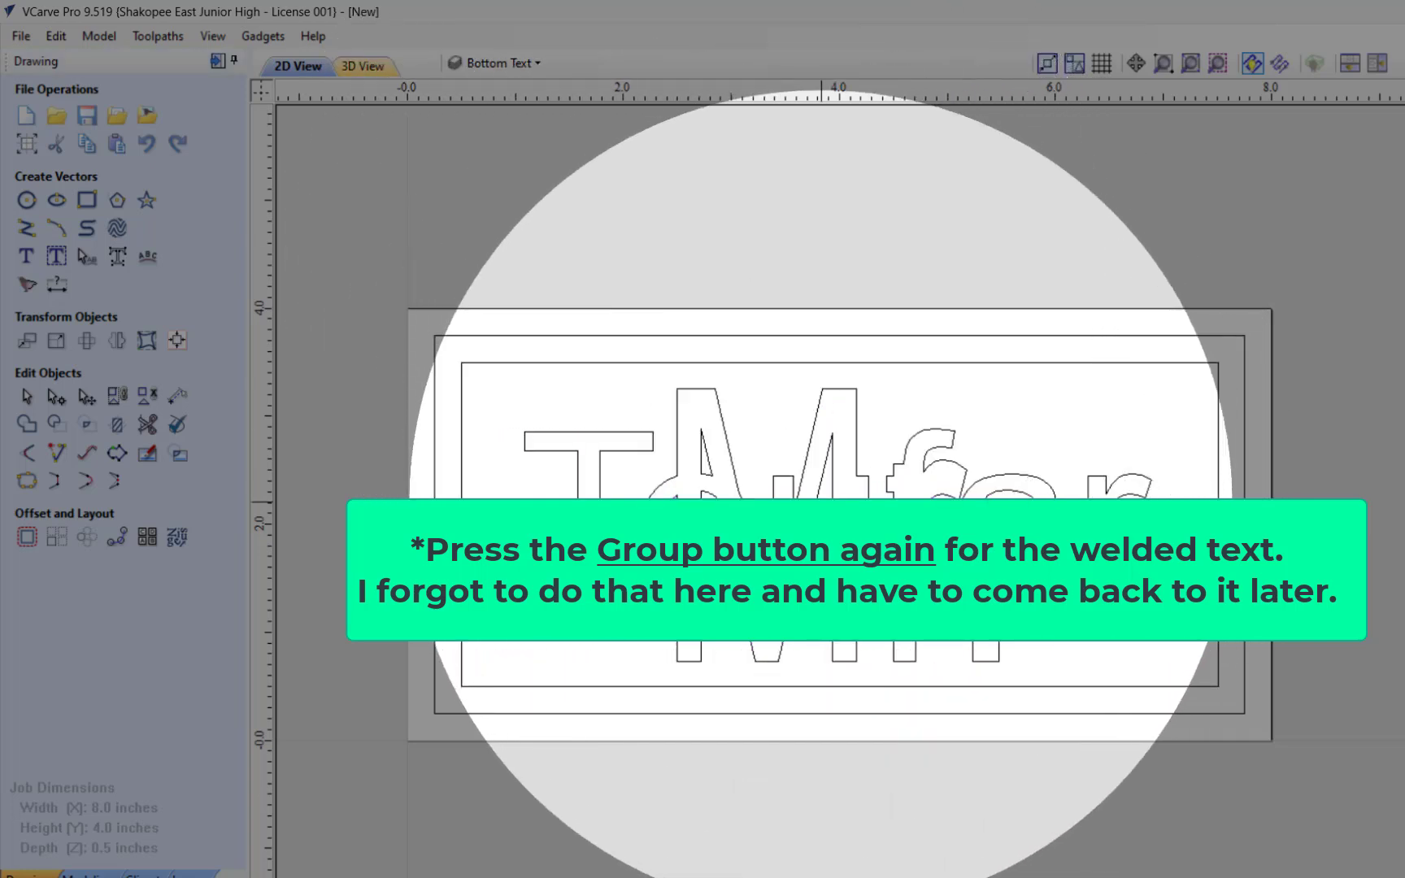
Step: Turn on the Top text layer and leave it displayed together with the Bottom Text layer
click(521, 63)
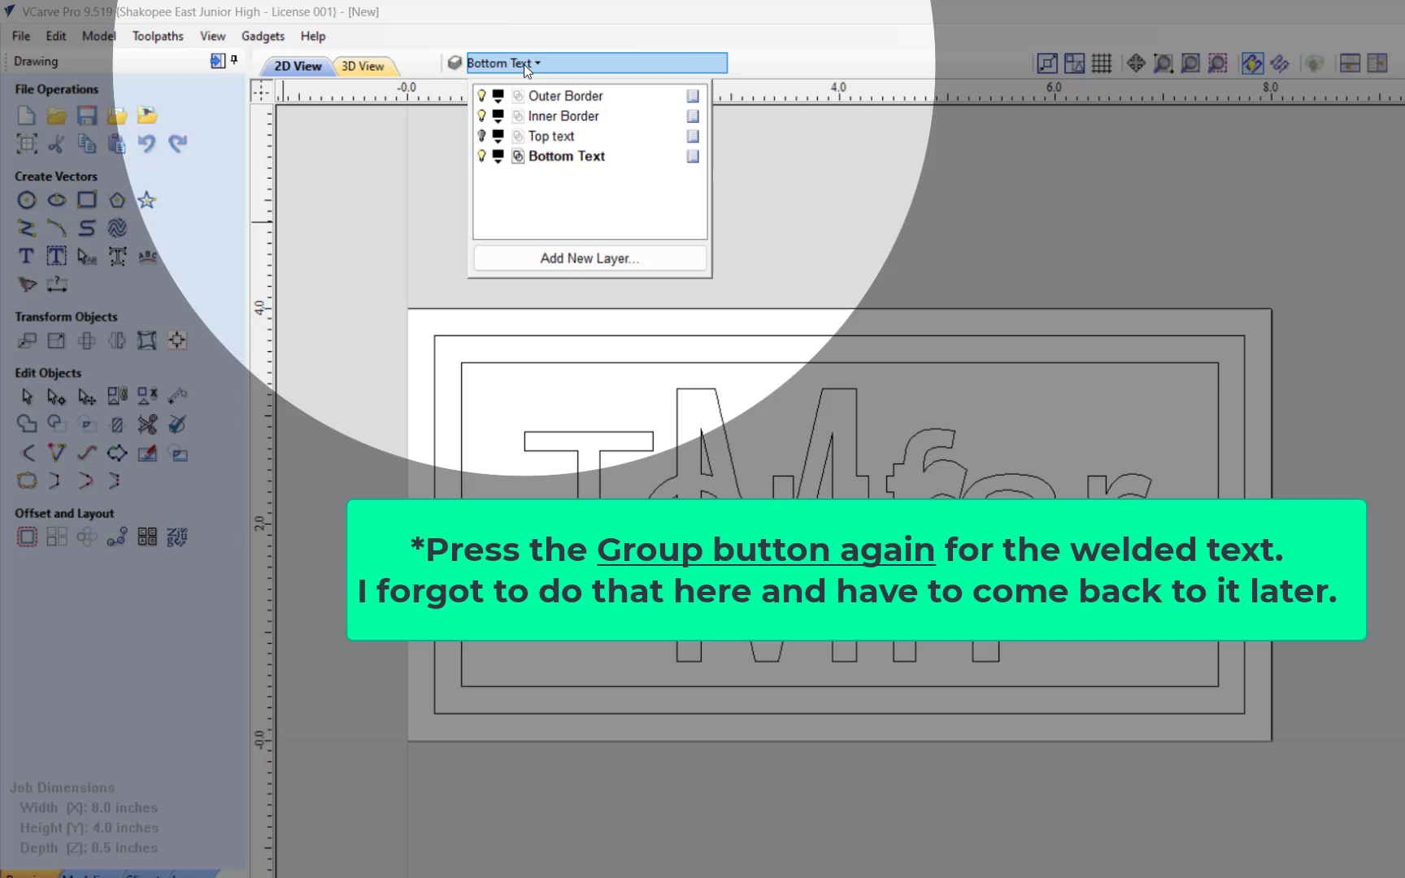
click(481, 156)
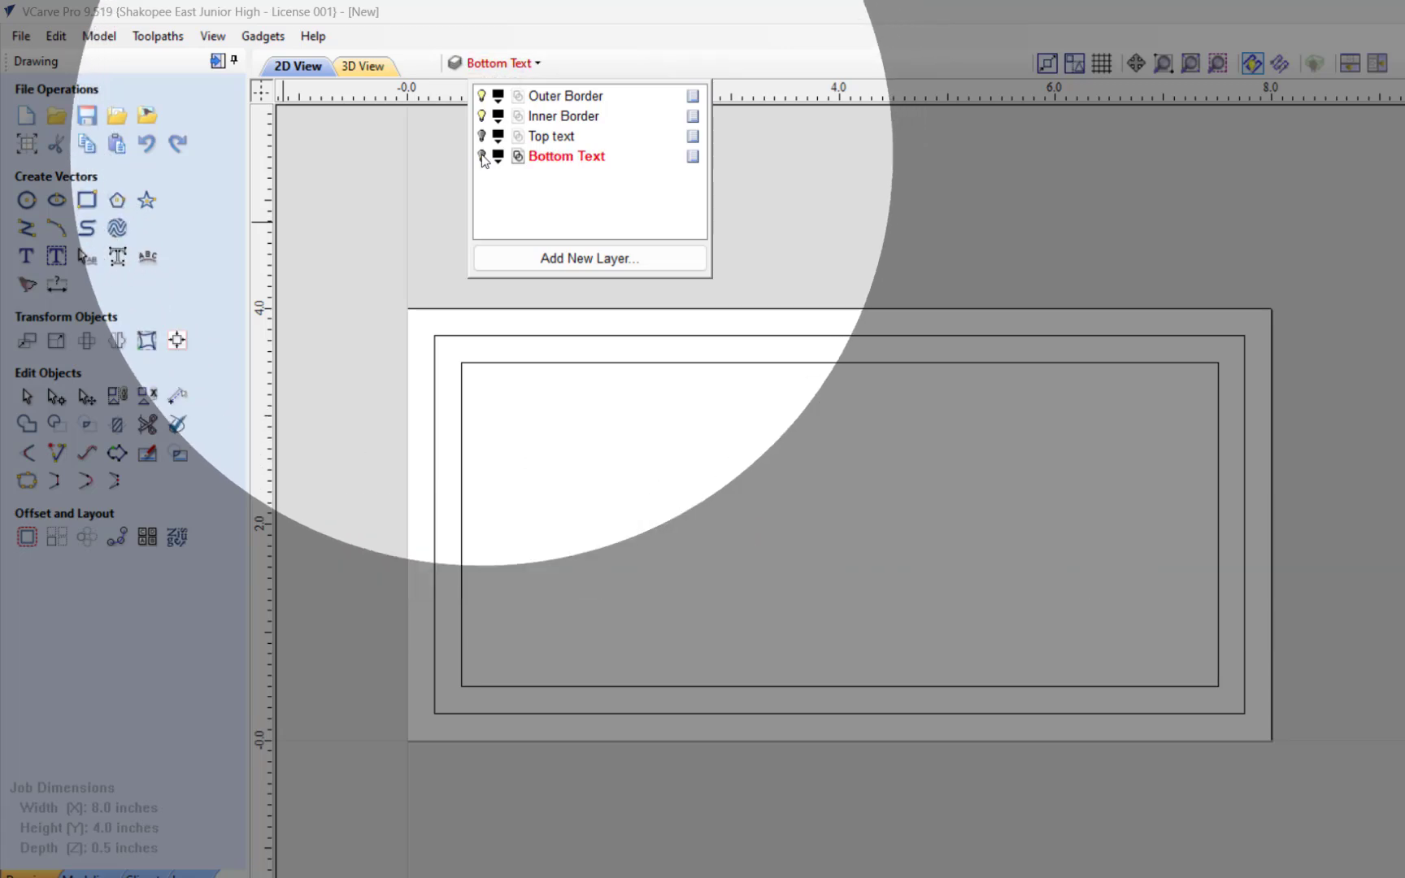
click(483, 135)
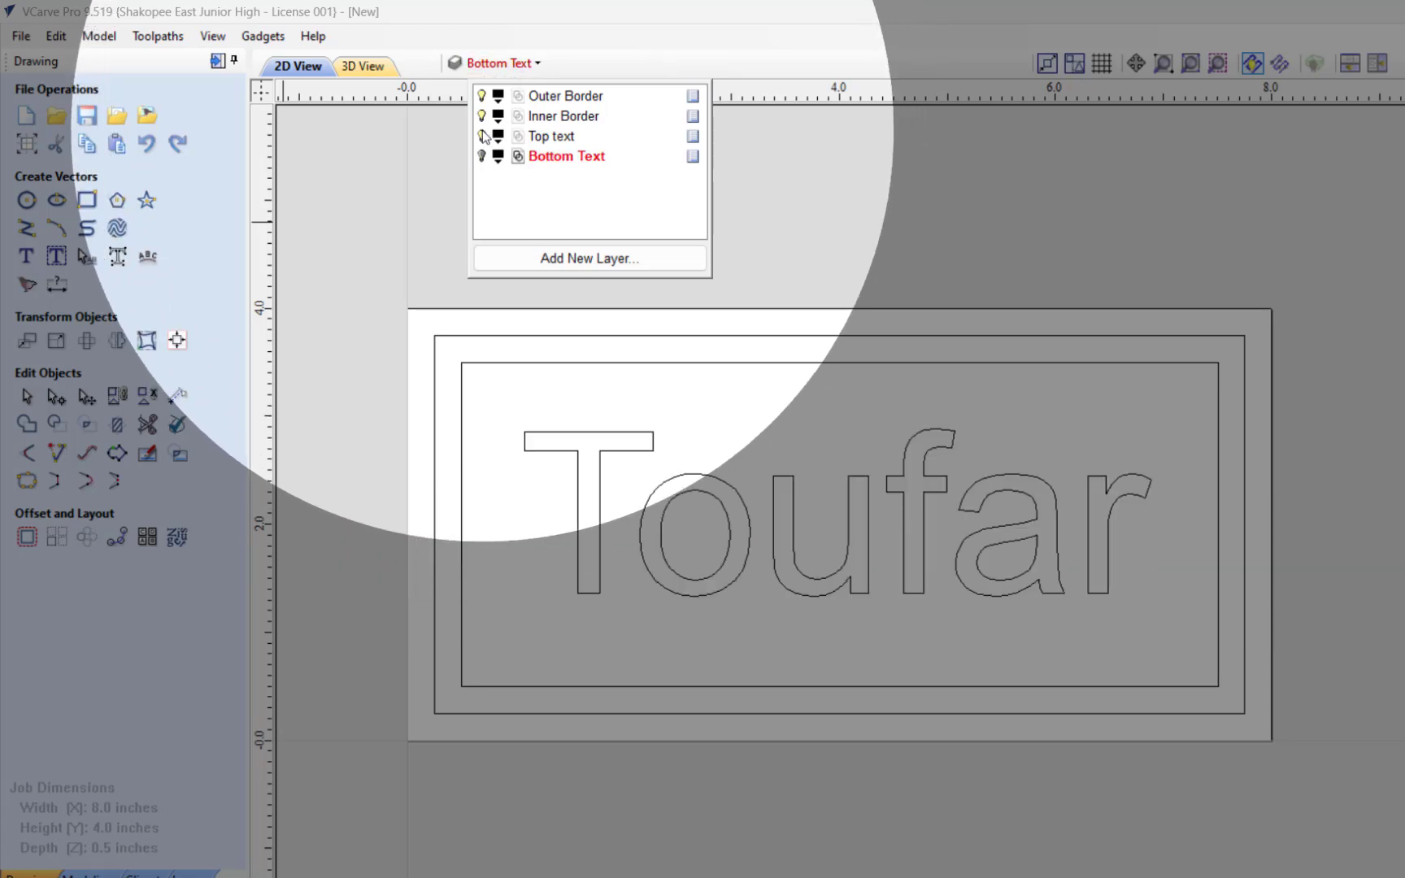
click(482, 156)
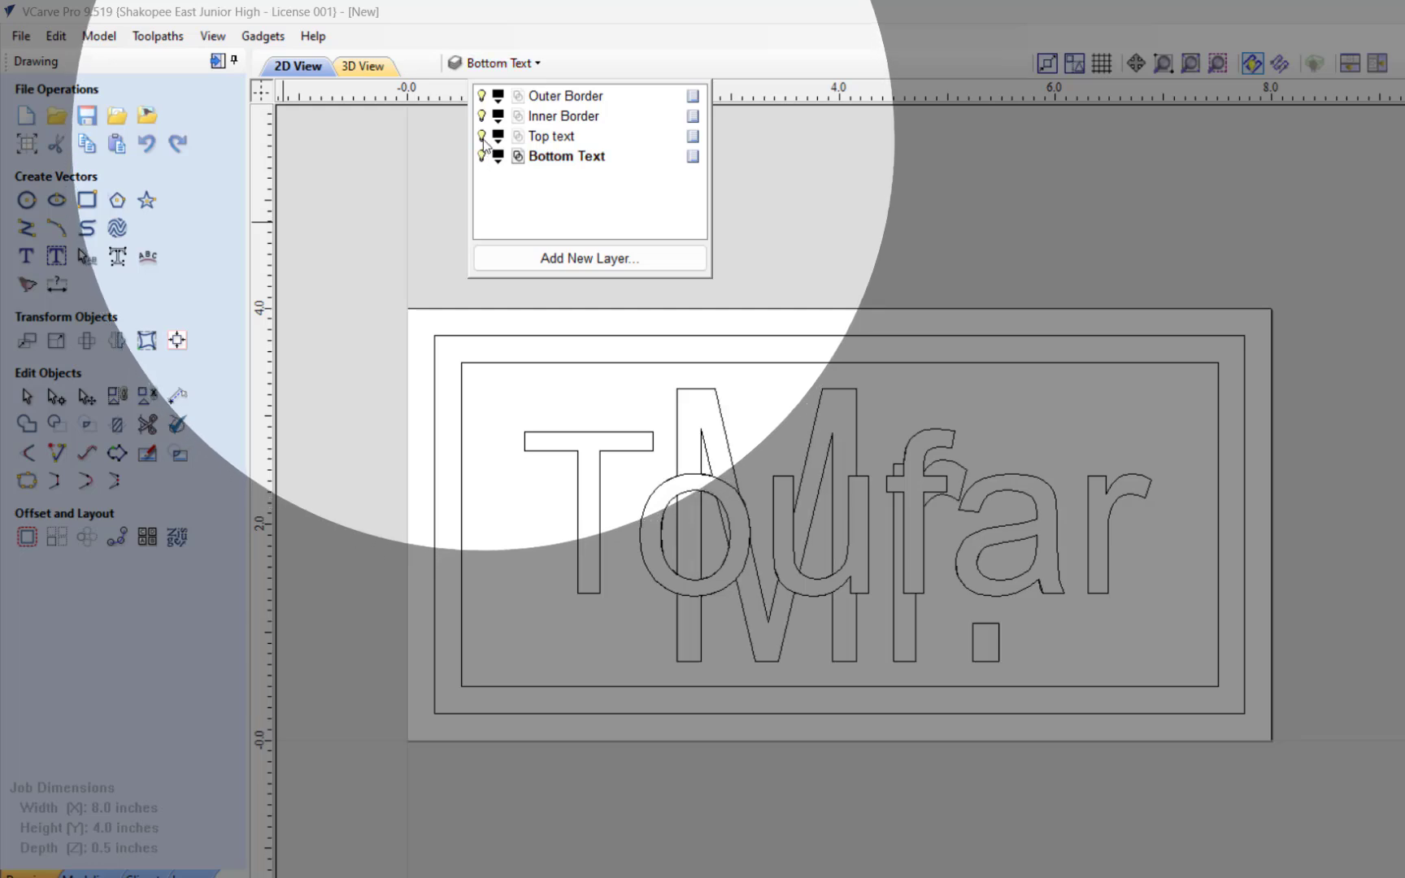
Step: Toggle the Top text and Bottom Text layers to compare the surname lettering with the welded outline, leaving both visible
click(482, 137)
click(483, 137)
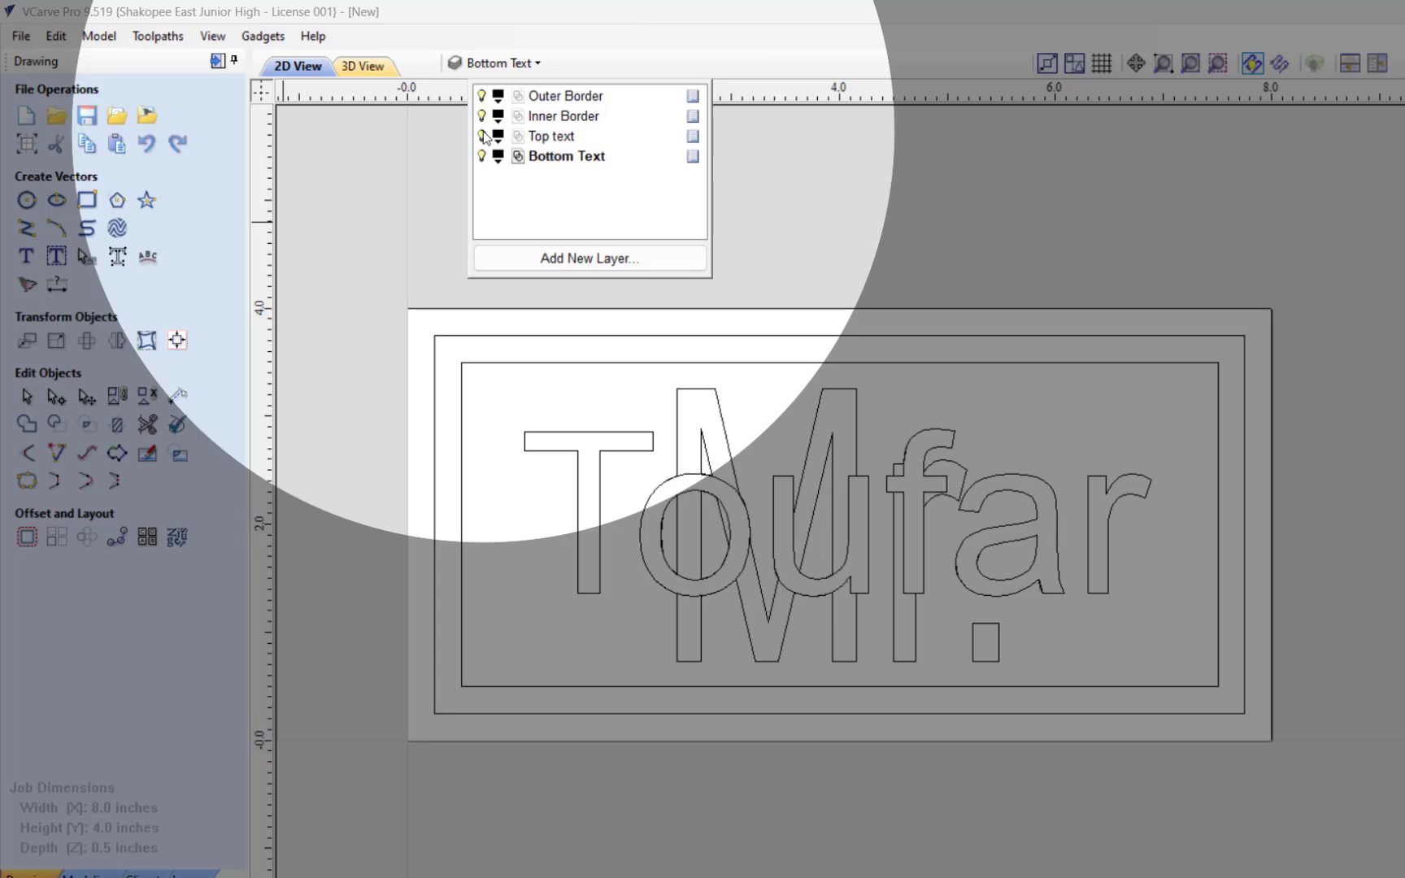
click(483, 137)
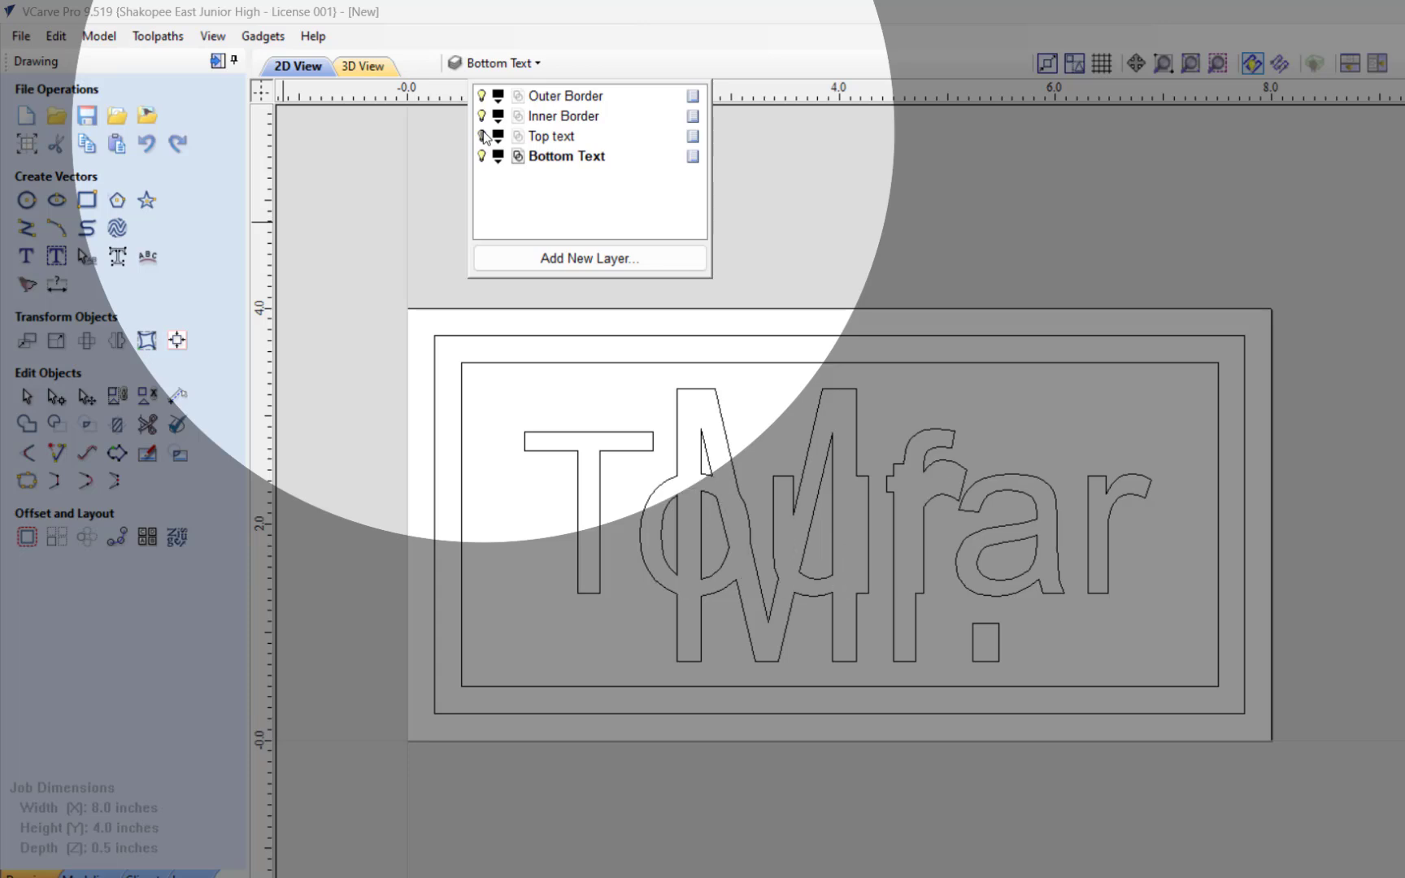
click(483, 135)
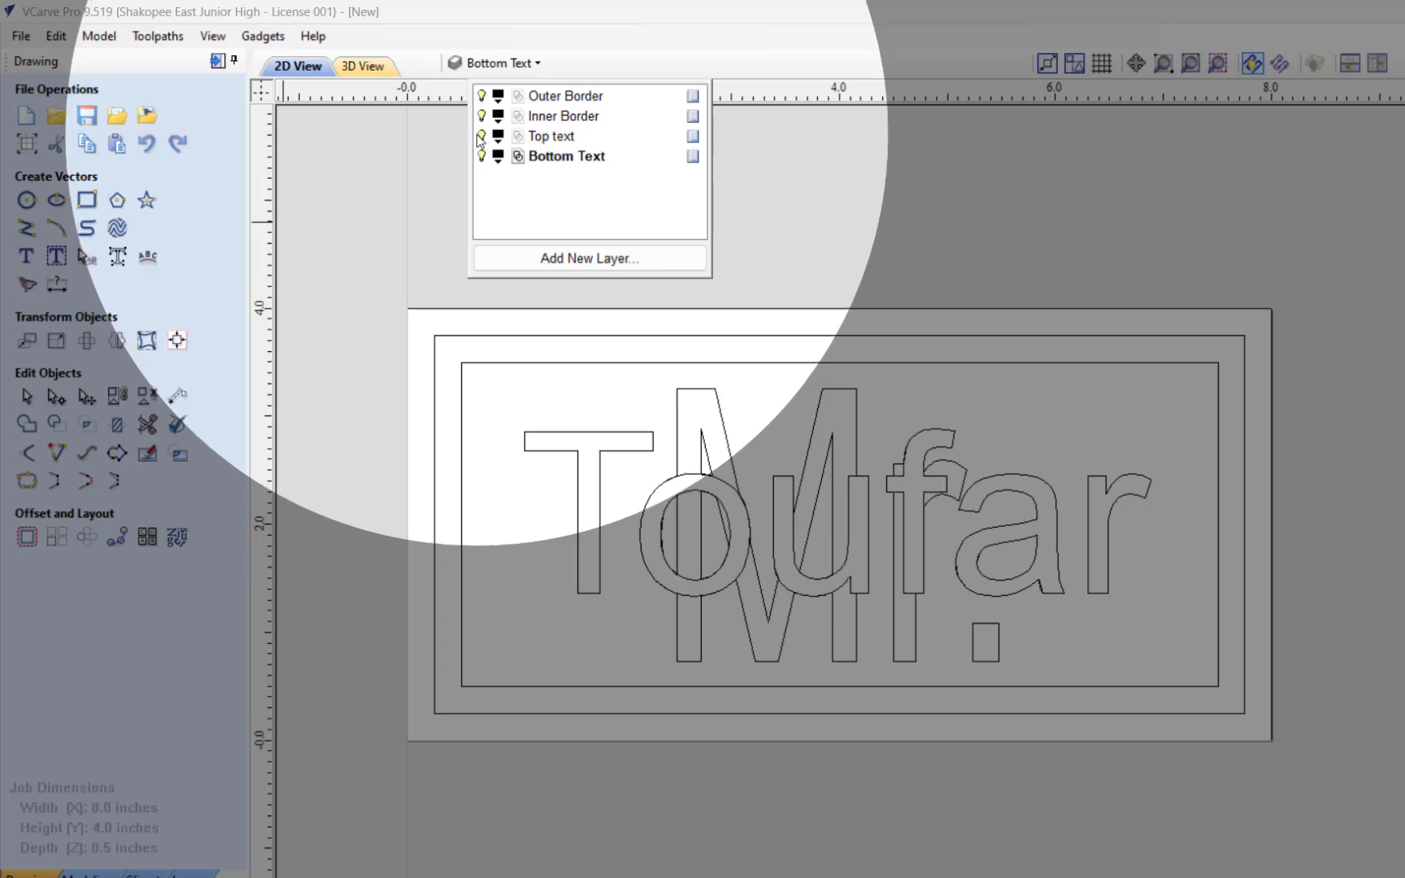
click(483, 135)
click(482, 156)
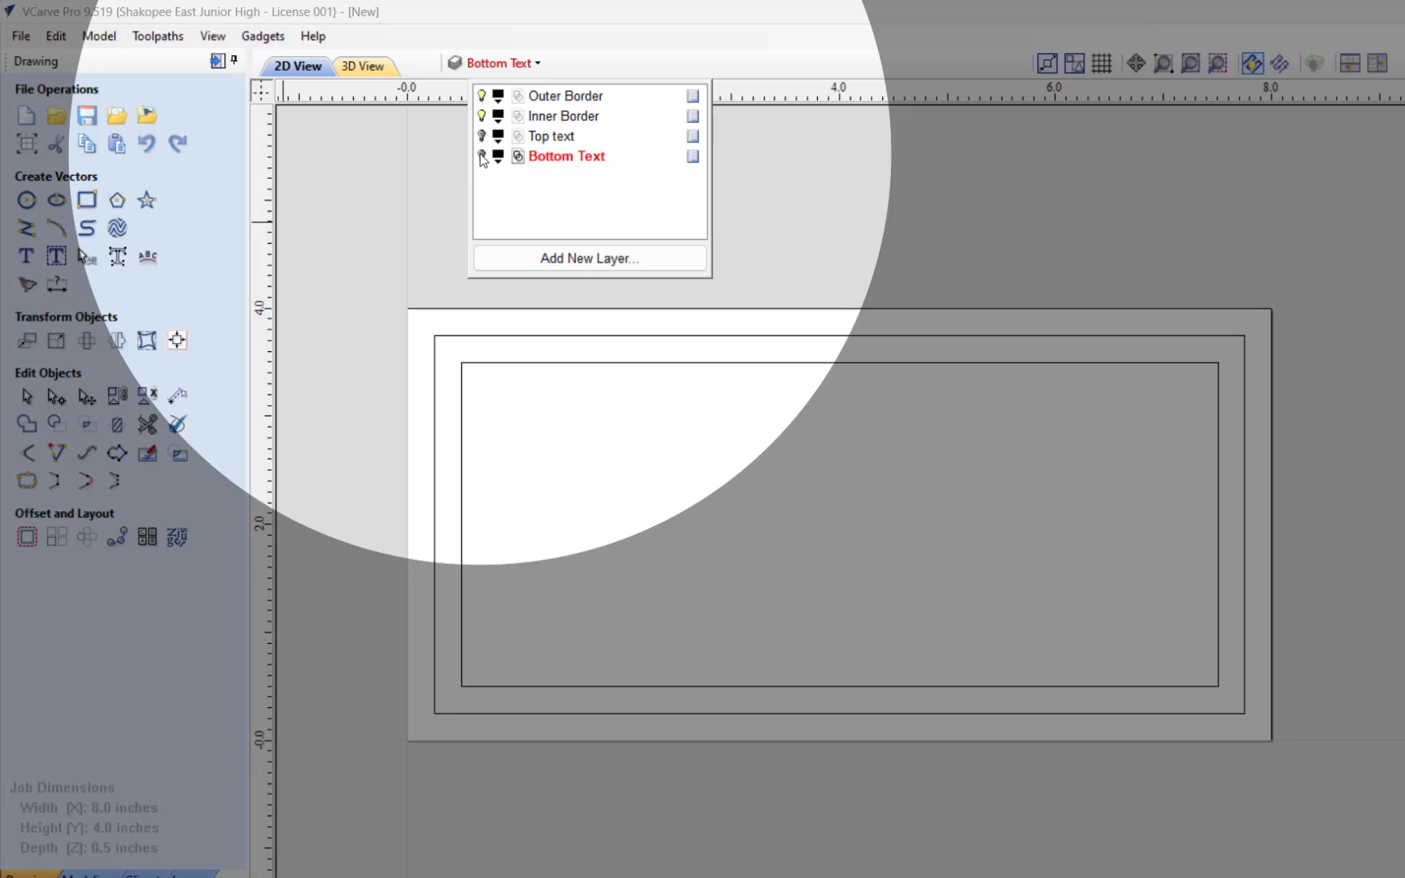
click(483, 156)
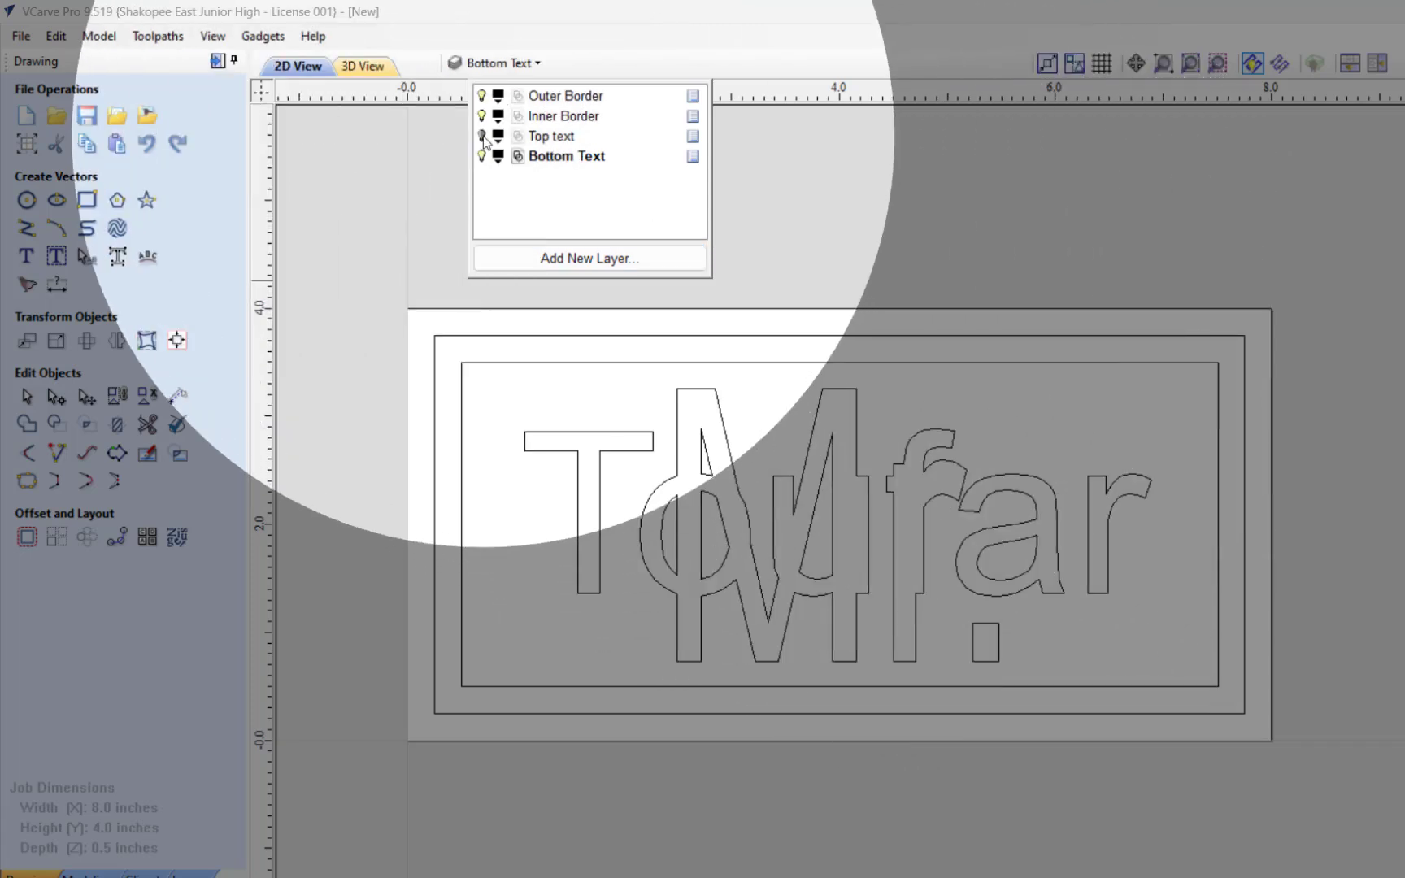
click(482, 137)
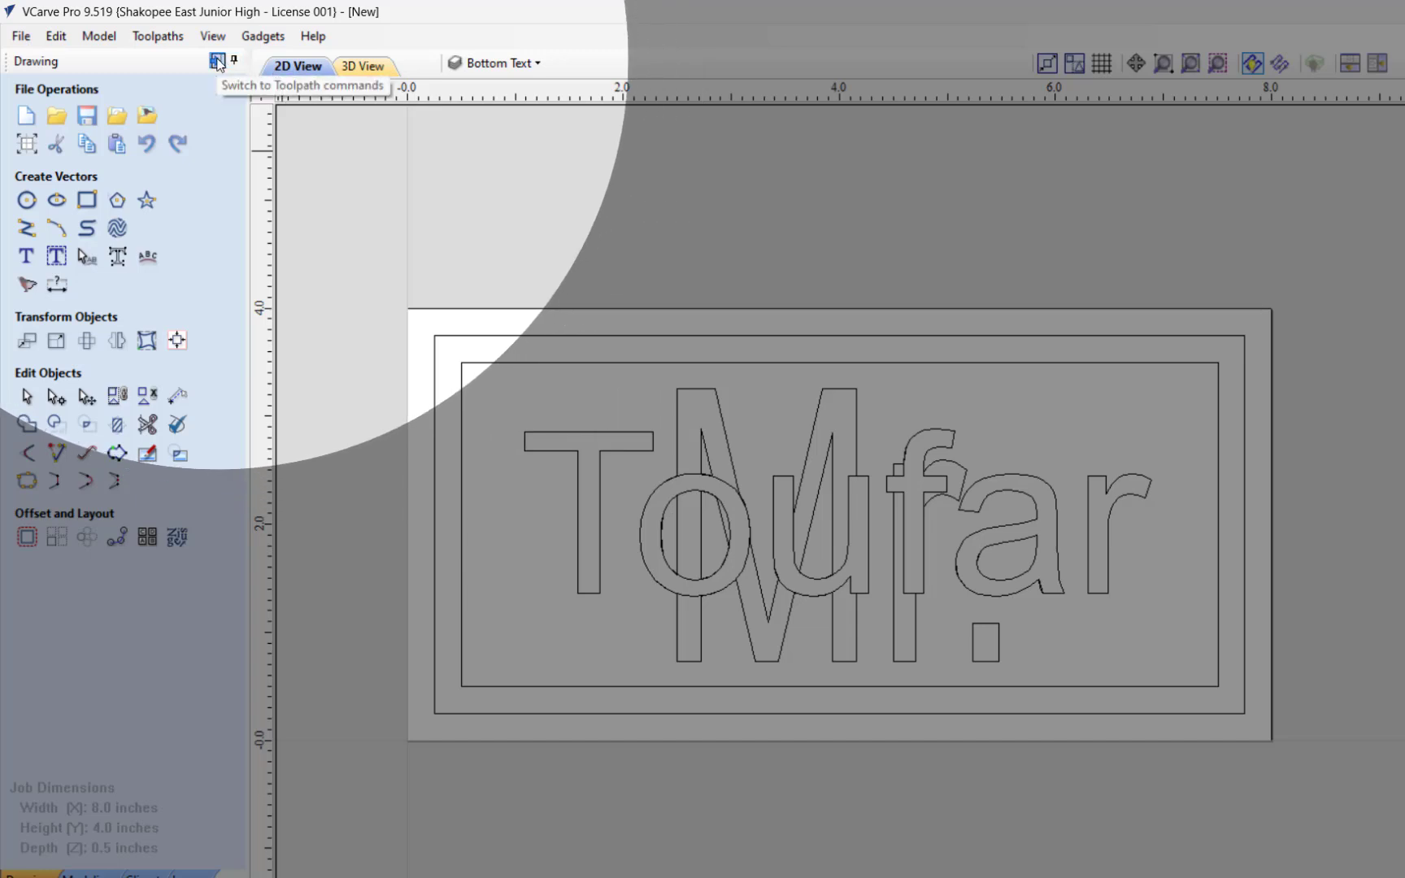
Step: Switch to the toolpath commands, arrange the 2D and 3D views horizontally as non-overlapping windows, and tilt the 3D board
click(217, 61)
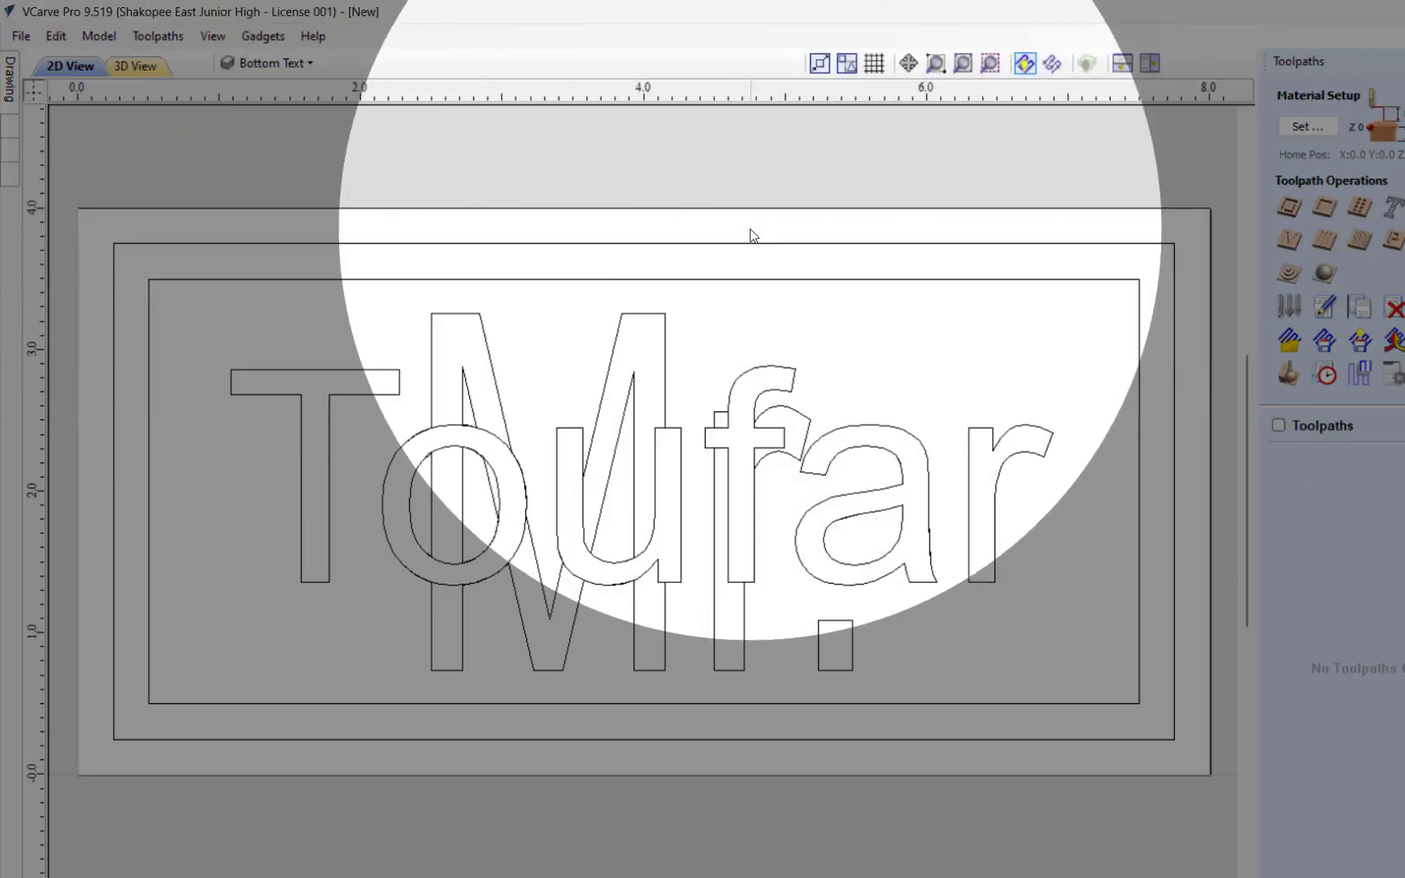
scroll(750, 229, down, 3)
scroll(749, 229, up, 2)
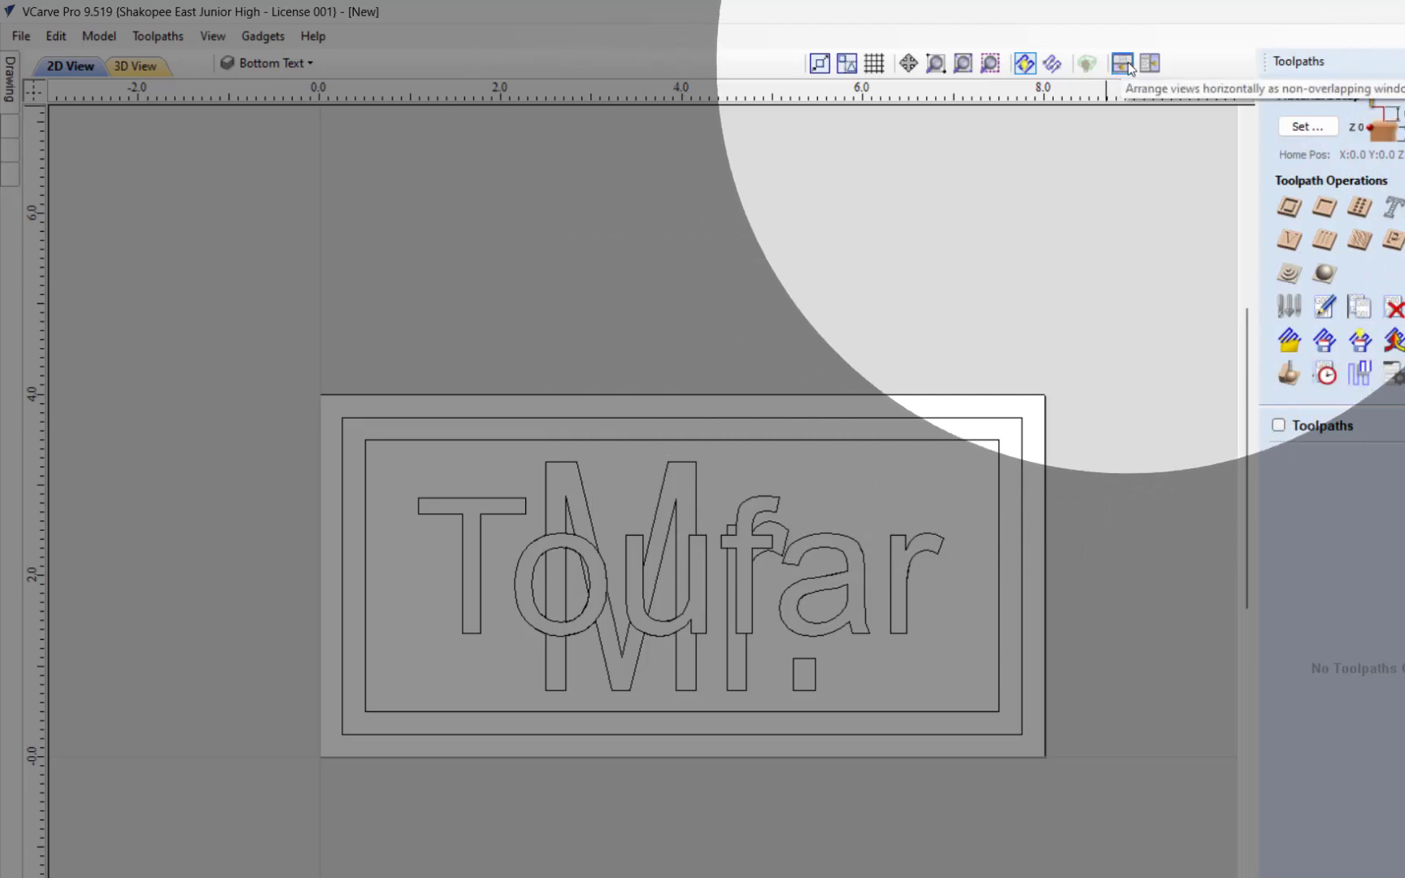
click(1127, 64)
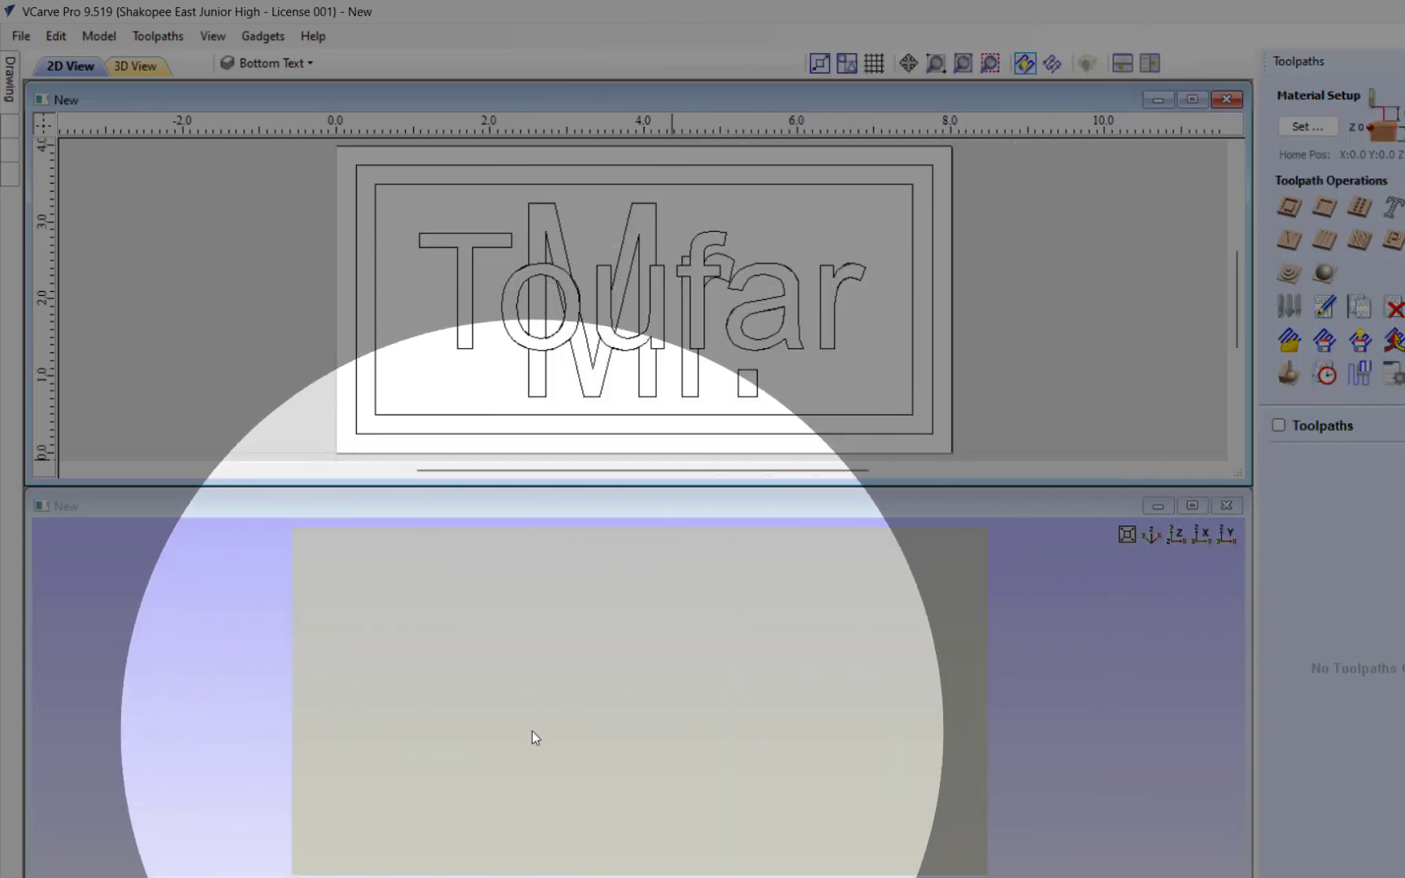
drag(531, 731, 534, 641)
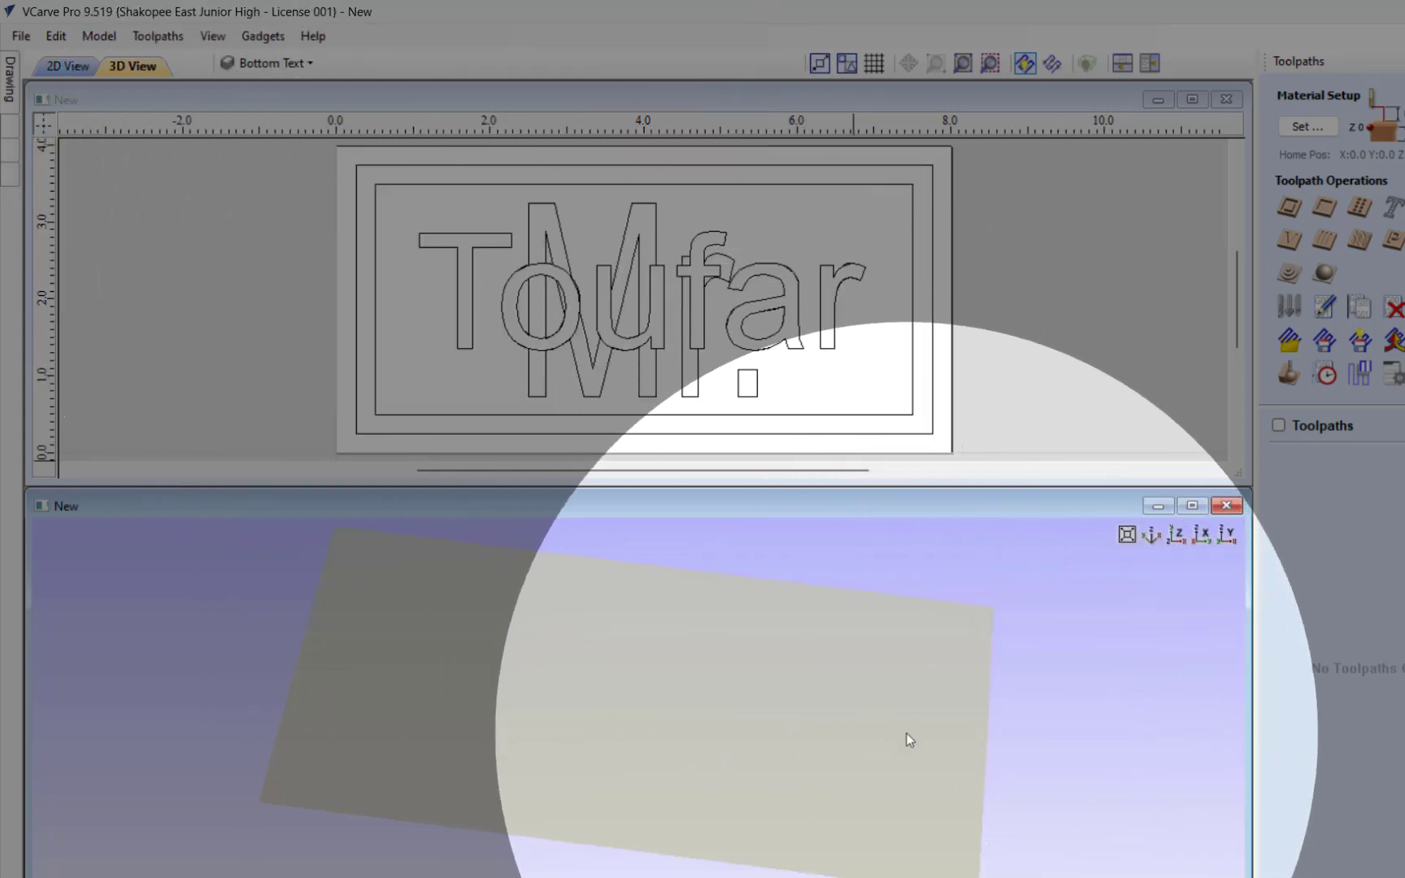
mouse_move(907, 734)
mouse_down()
mouse_move(887, 664)
mouse_move(888, 715)
mouse_up()
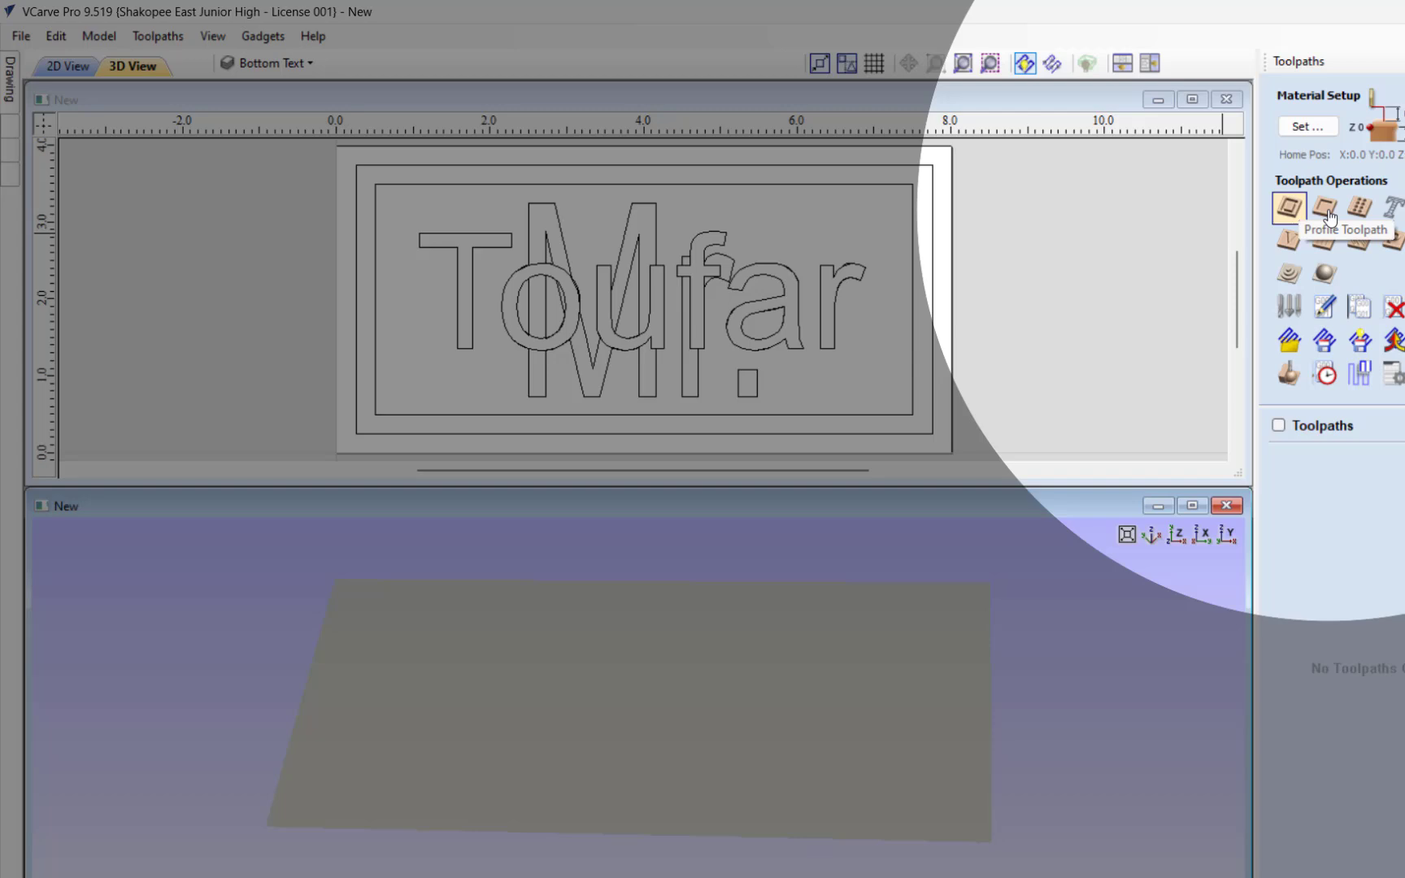
Step: Calculate a 2D profile toolpath outside the outer border using the End Mill (0.125 inch)
click(1328, 216)
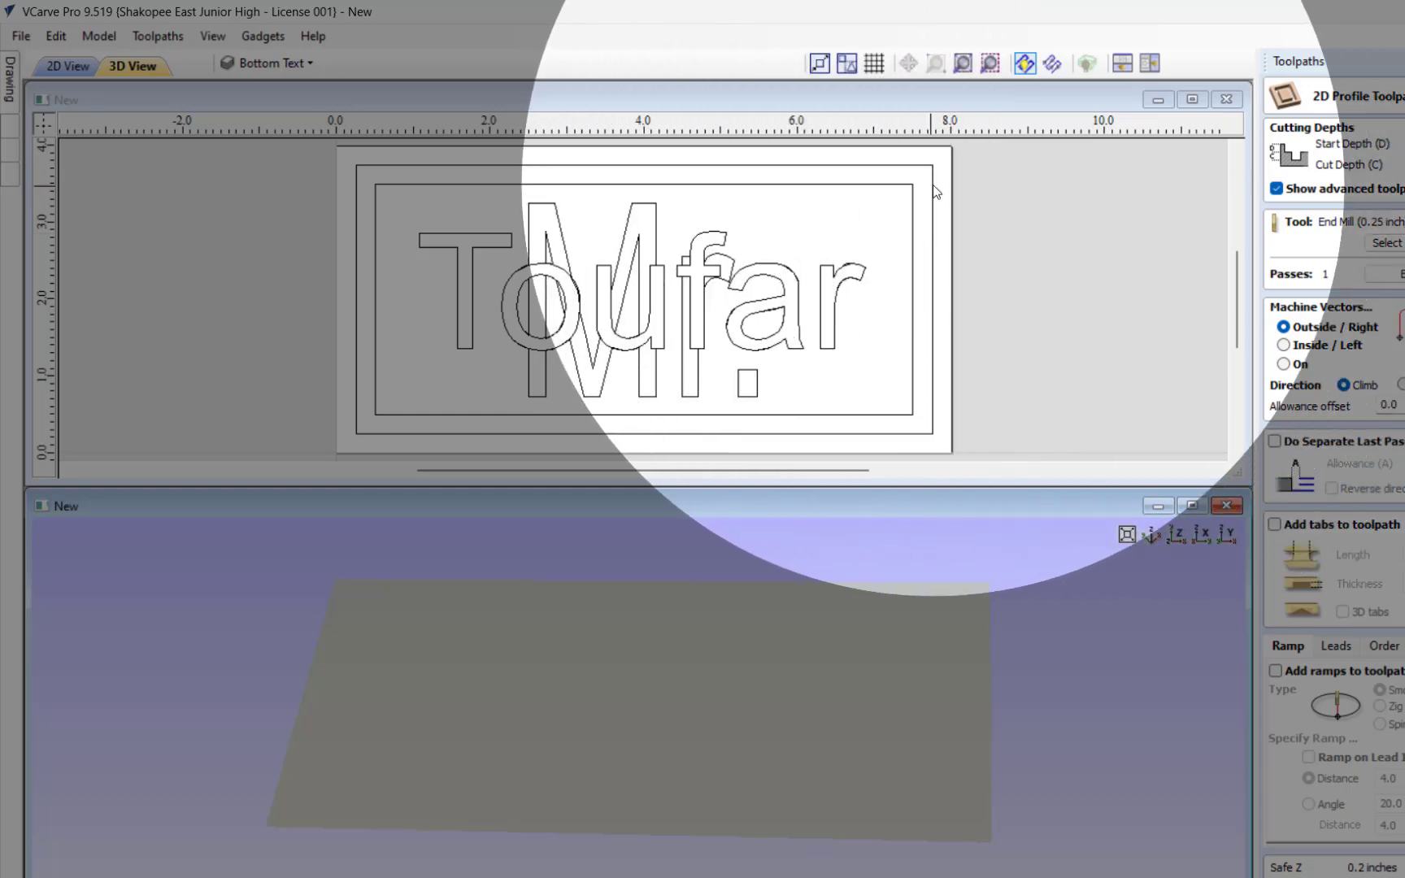
click(933, 185)
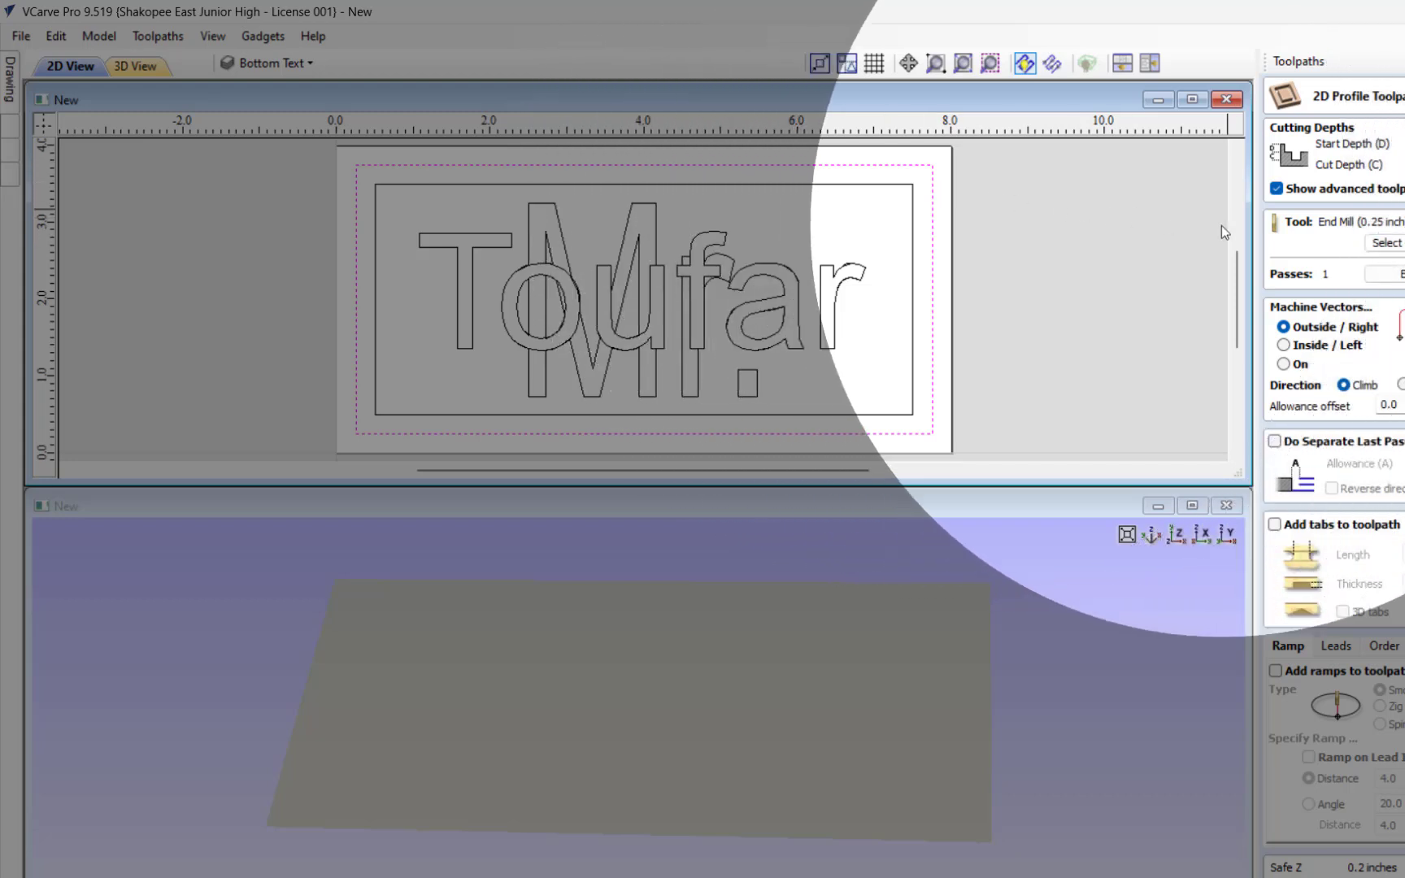
click(1392, 245)
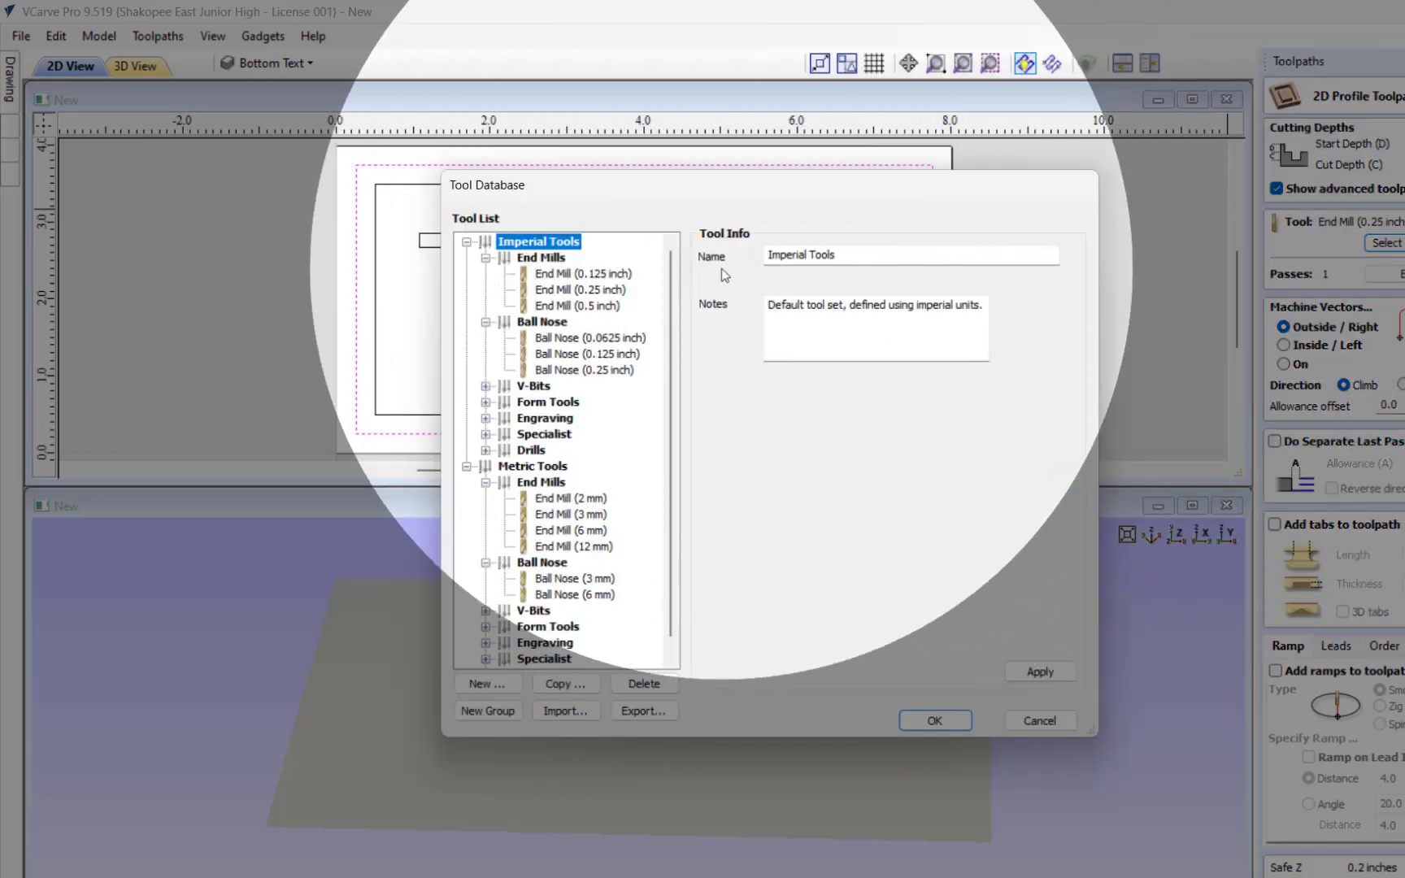
click(611, 274)
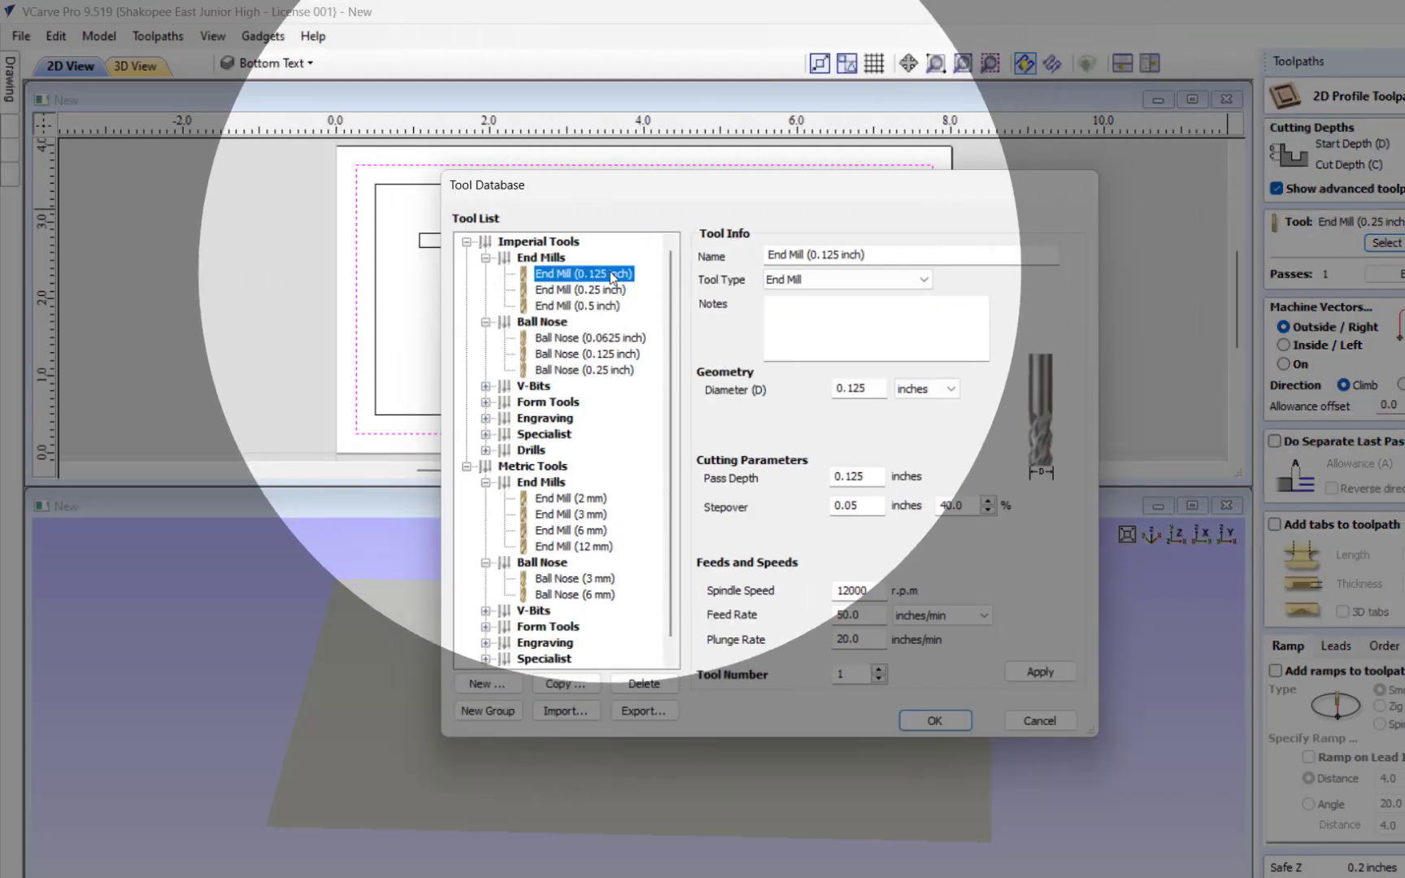
click(964, 720)
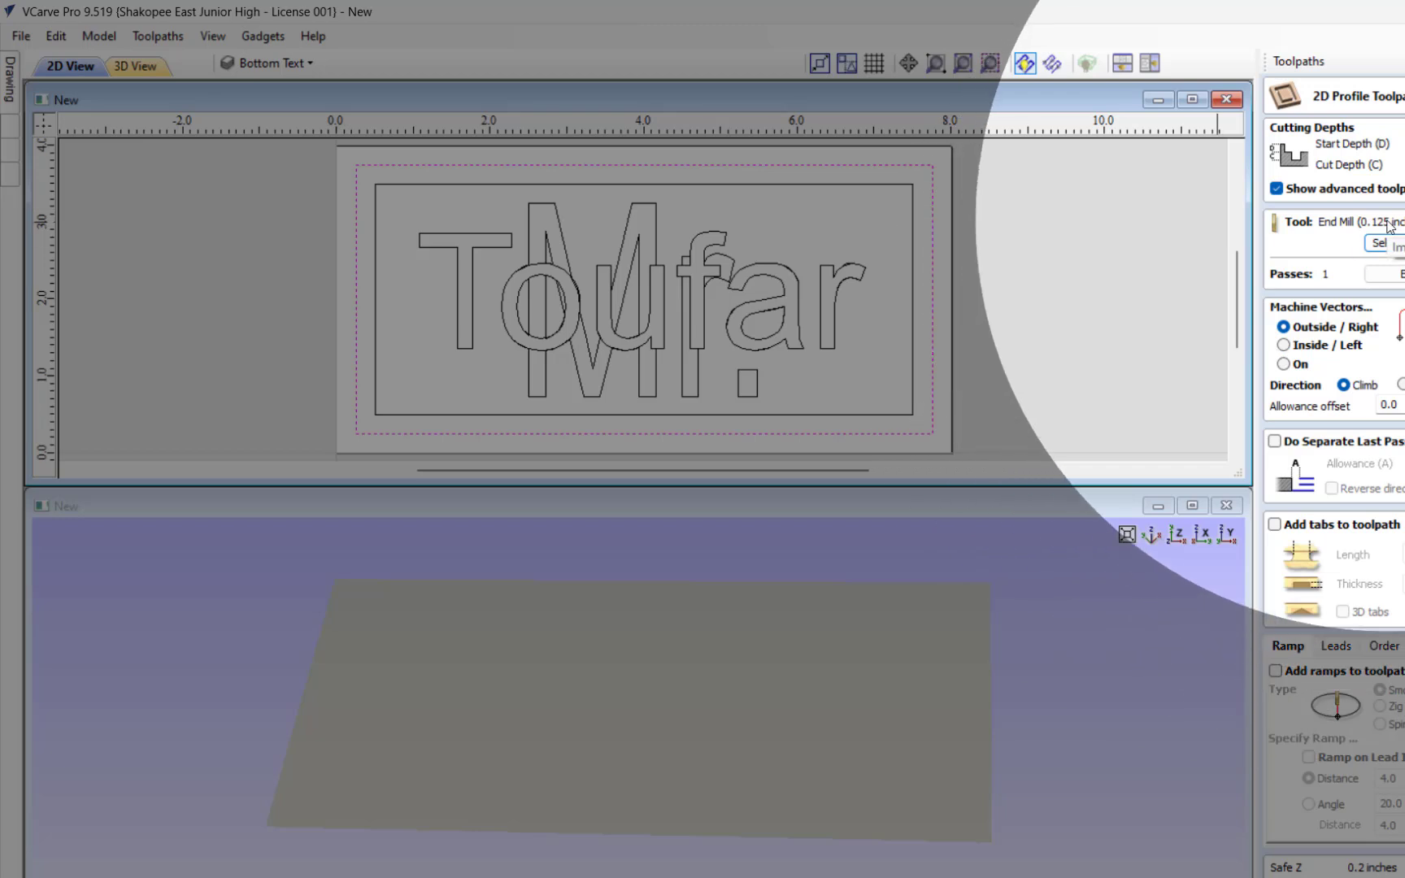
scroll(1382, 243, down, 4)
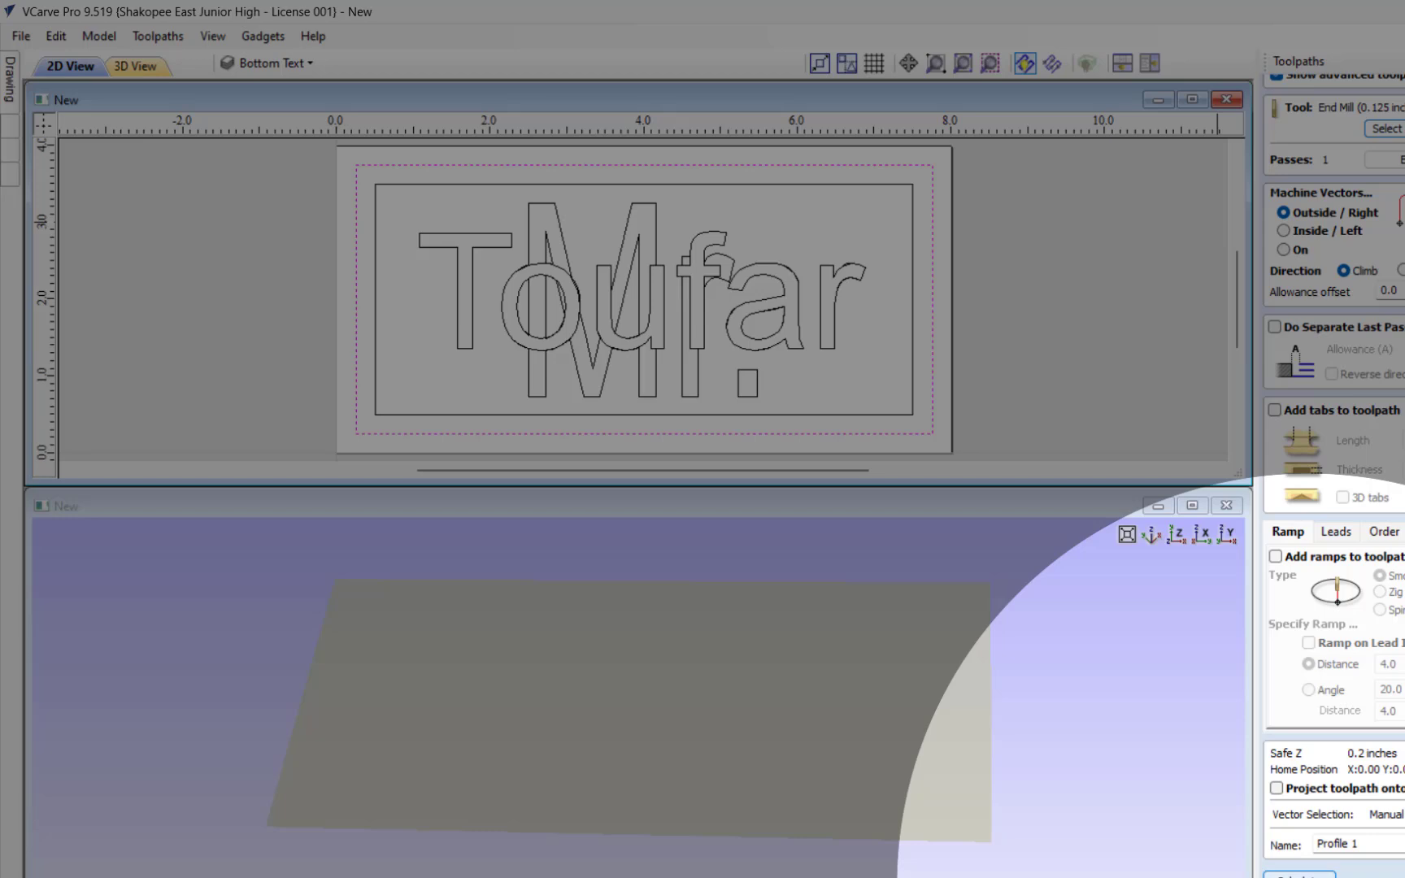
click(1300, 874)
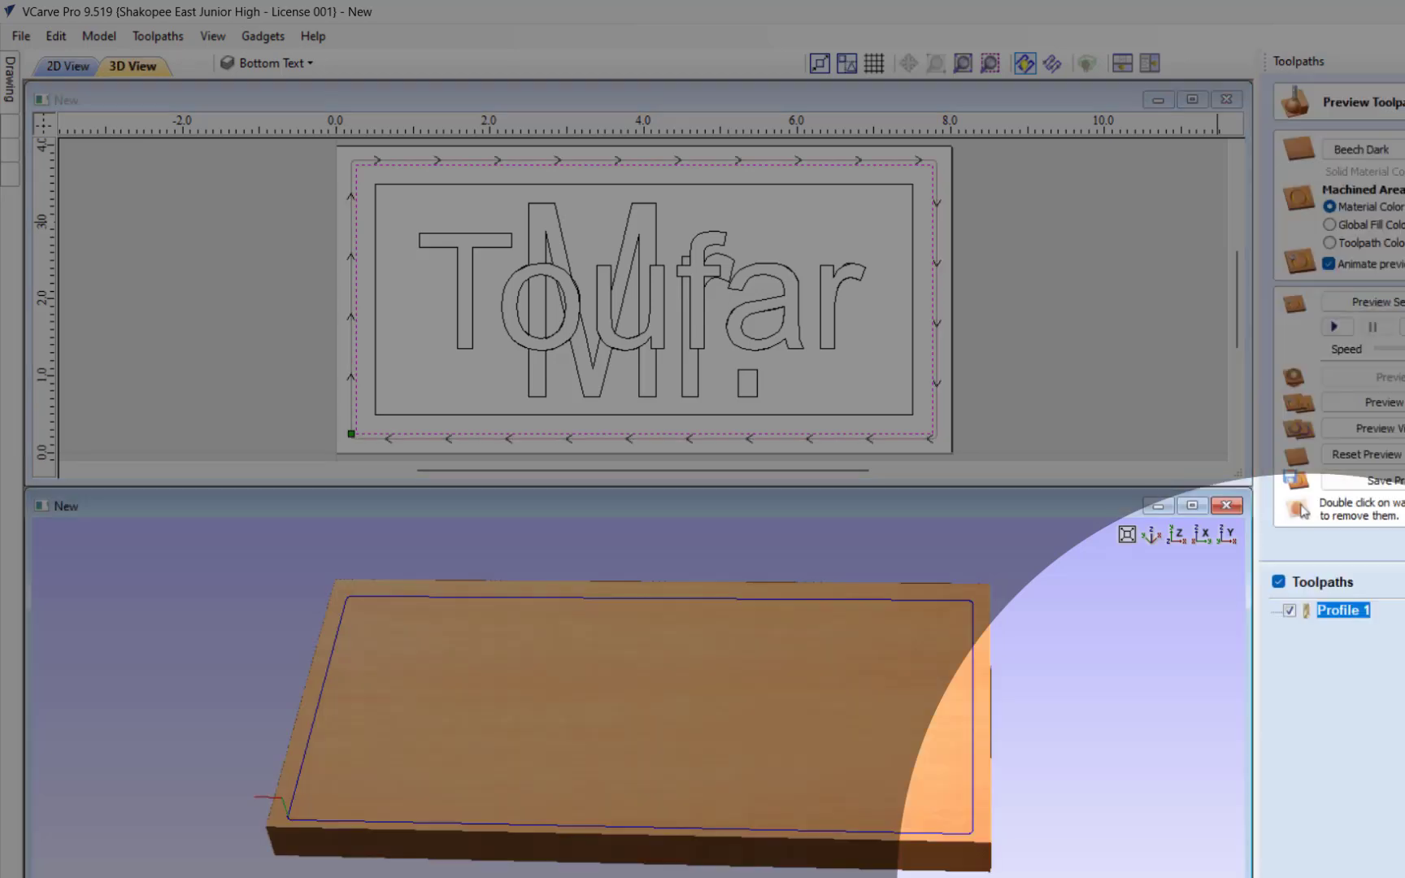
Step: Preview the outer border's profile cut on the 3D board, inspect the groove with its toolpath hidden, and close the preview
drag(860, 711, 549, 719)
scroll(595, 684, up, 2)
scroll(549, 720, down, 4)
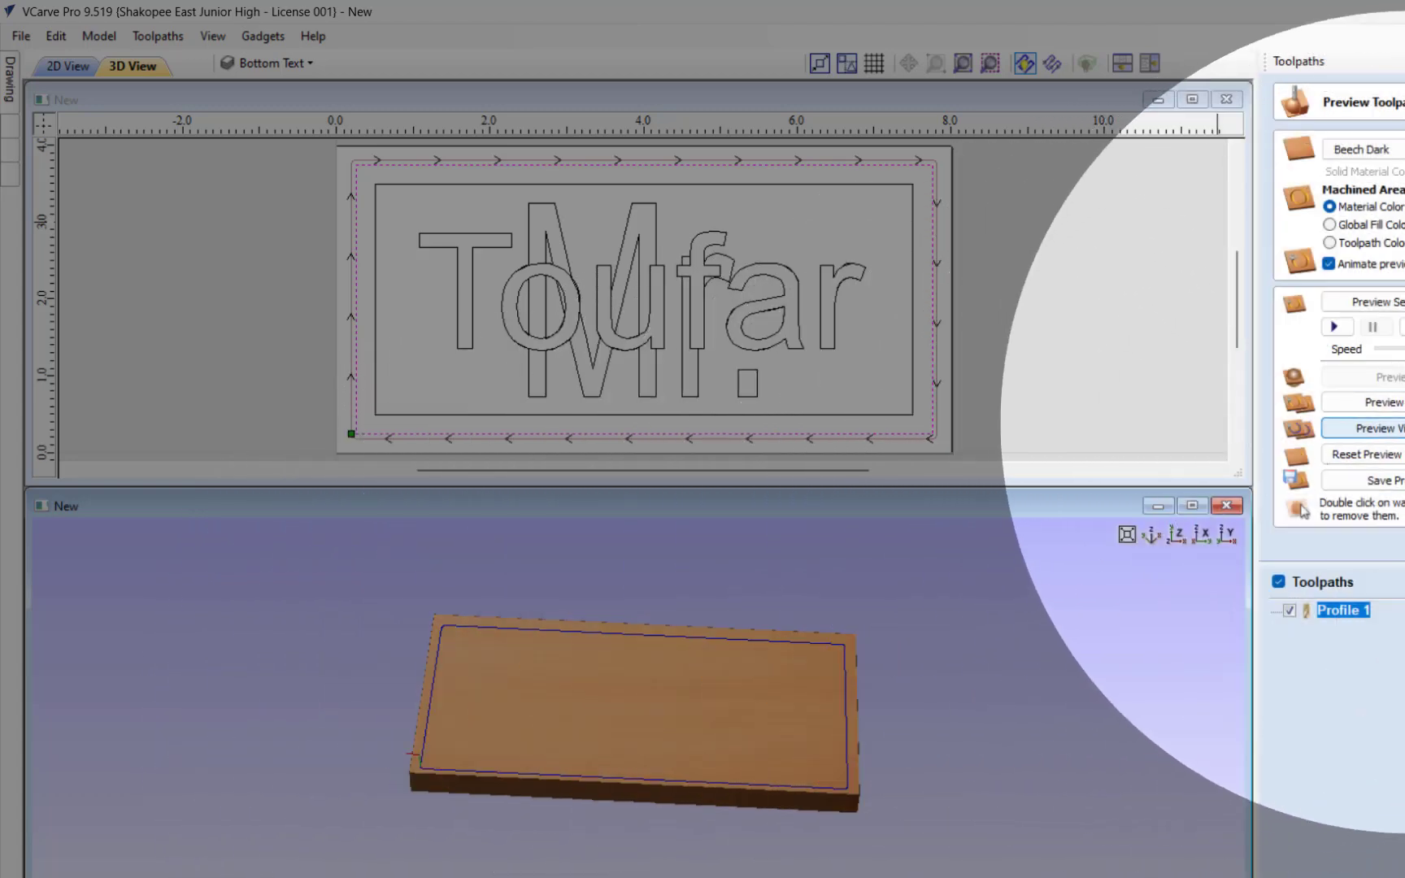
click(1278, 581)
scroll(815, 727, up, 4)
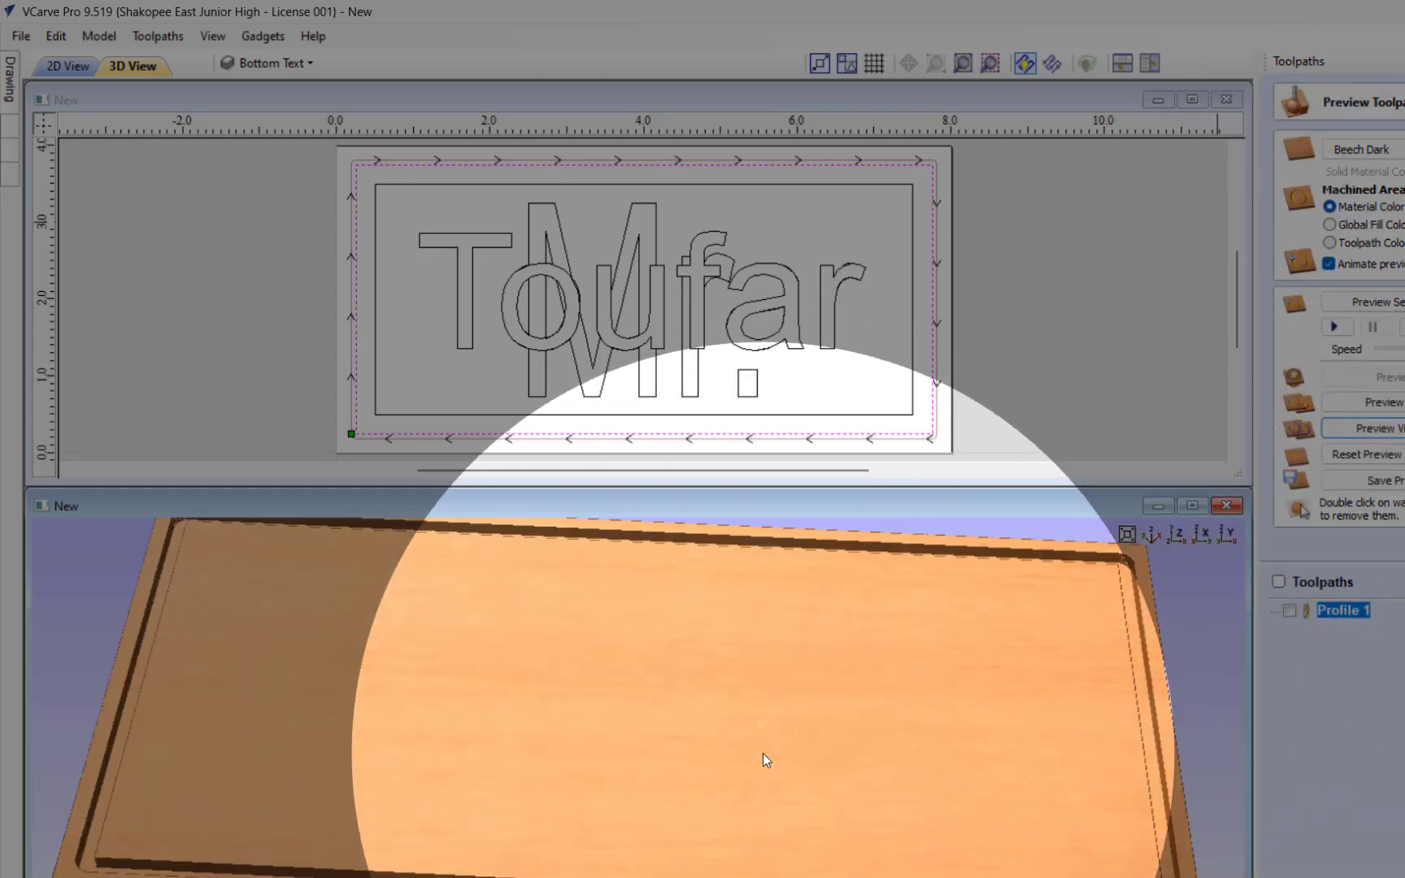
drag(762, 753, 784, 702)
scroll(784, 697, down, 4)
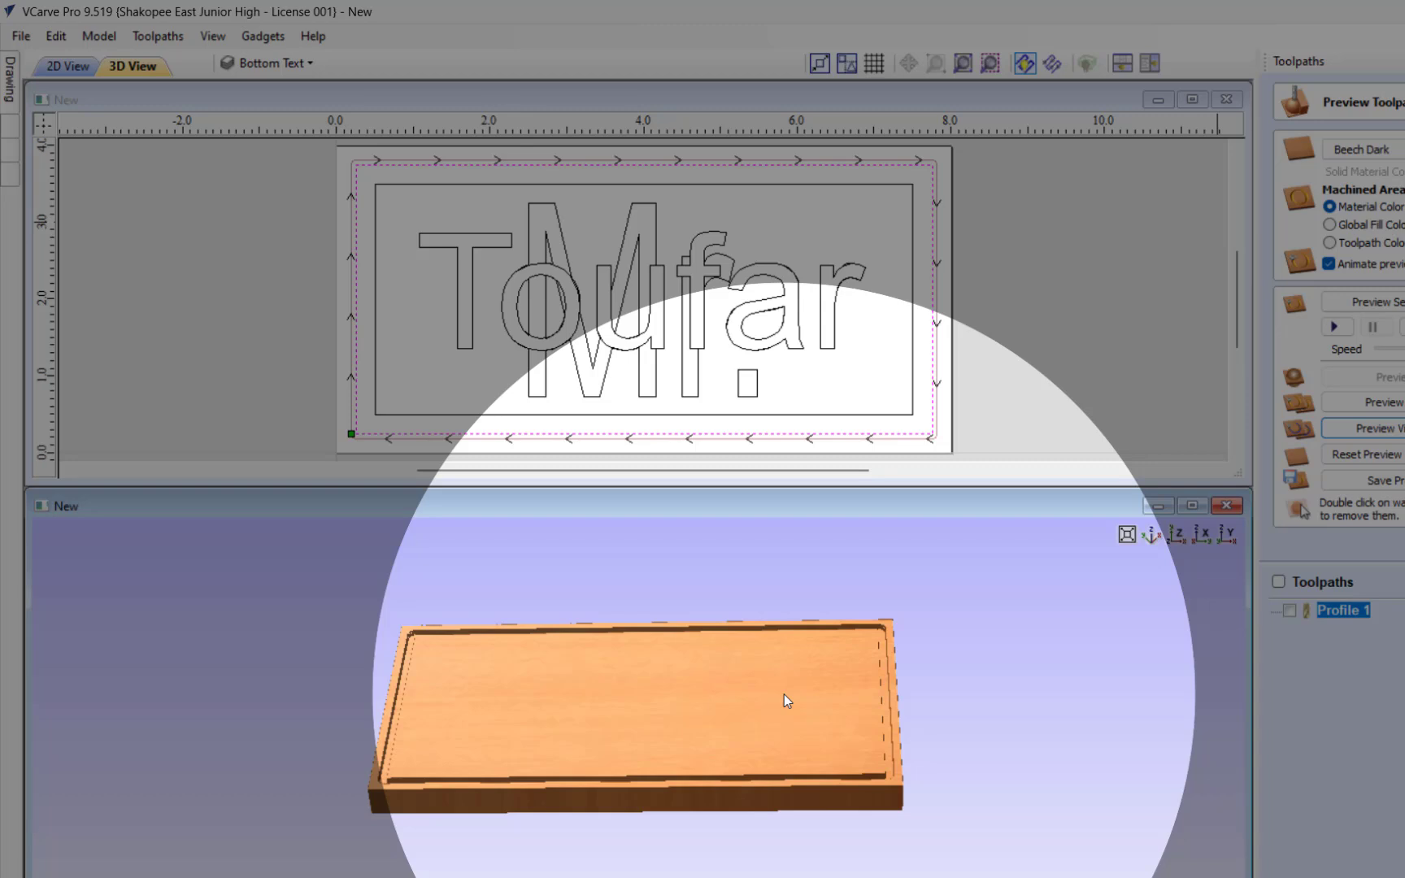
scroll(712, 238, down, 1)
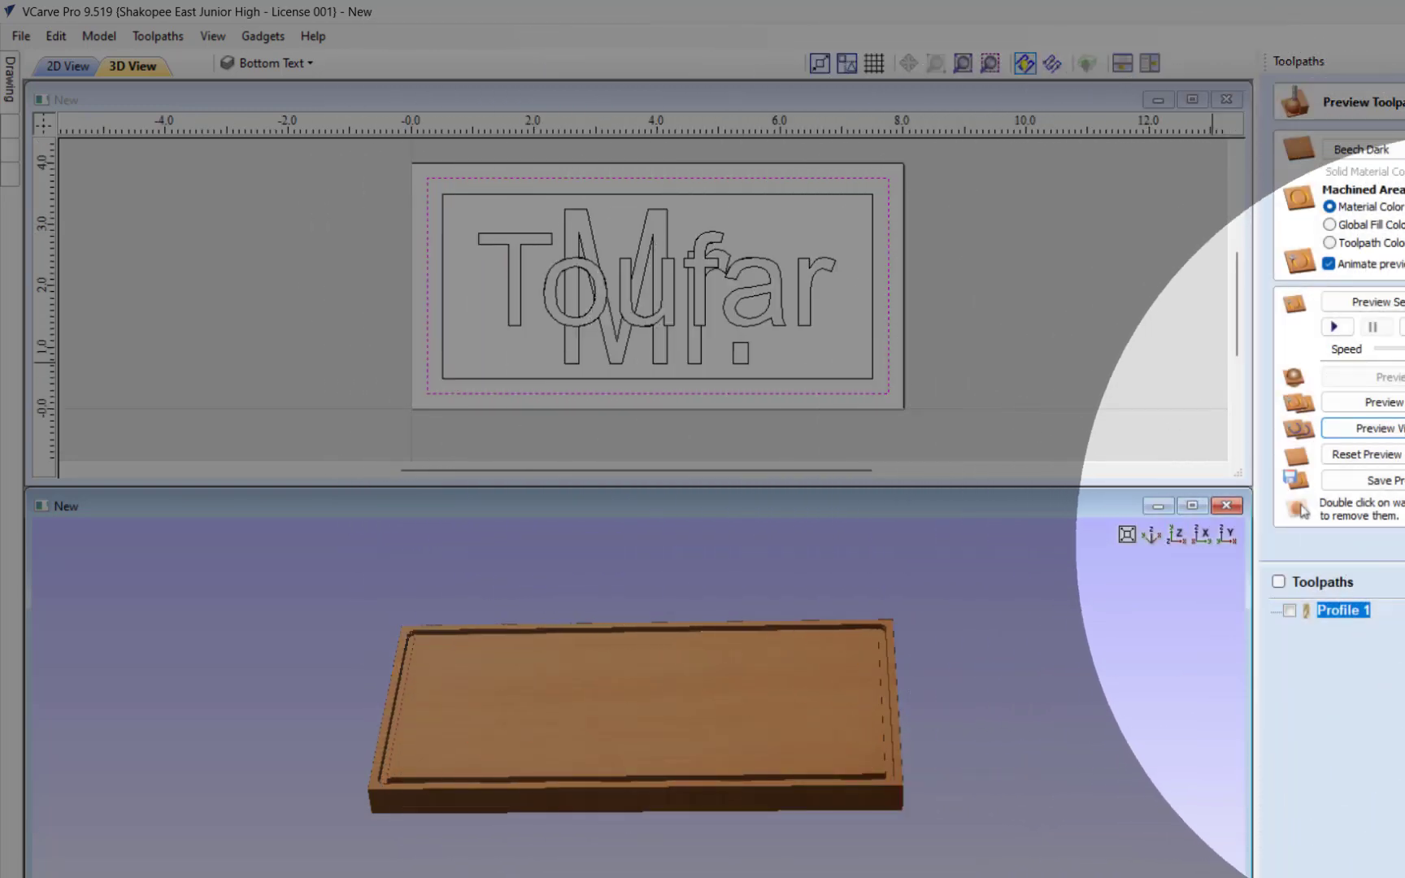
click(1404, 536)
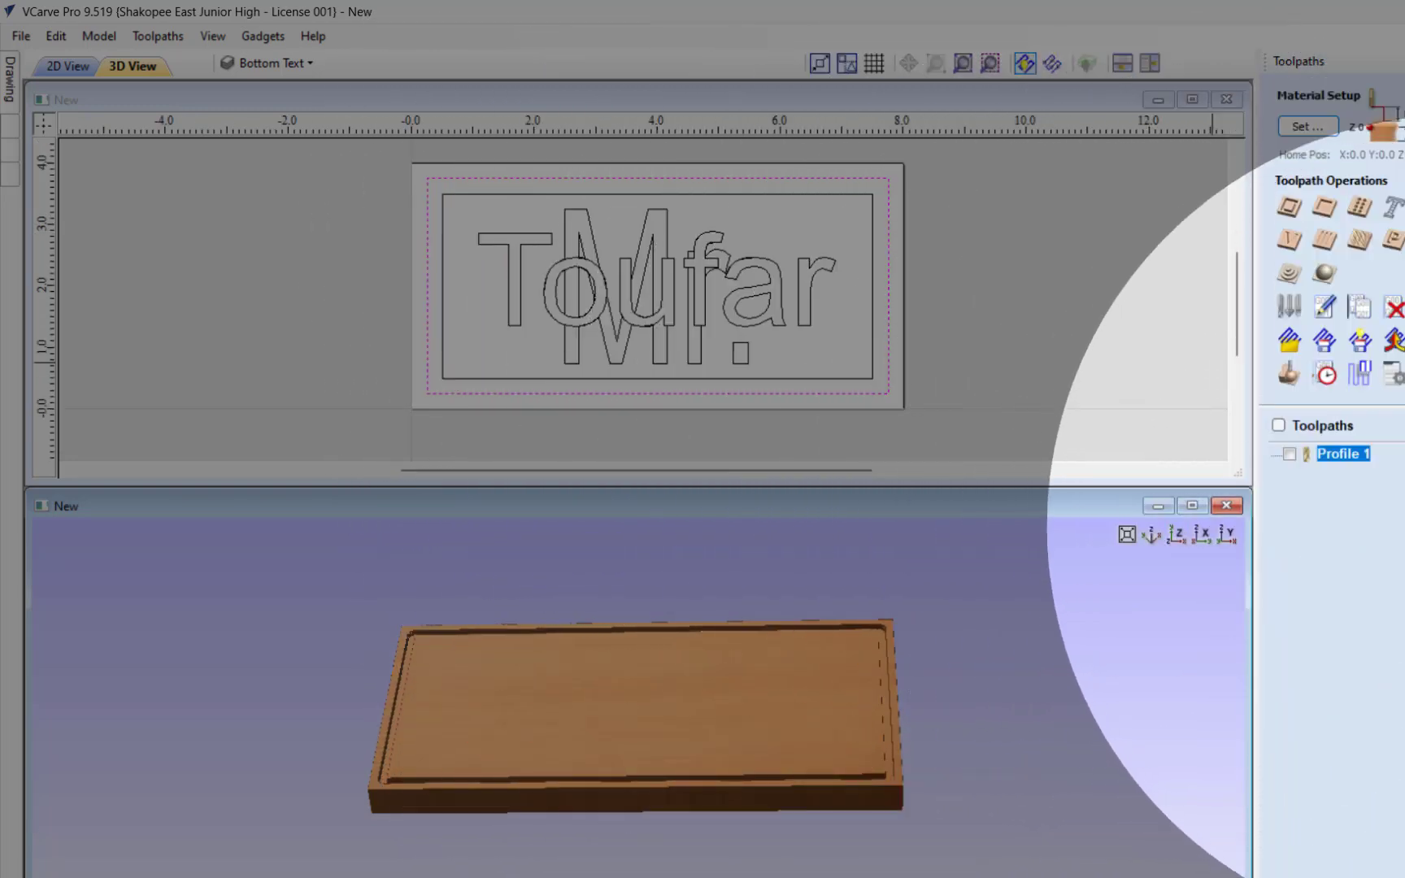
Step: Deselect the outer border and hide the Bottom Text layer
click(965, 236)
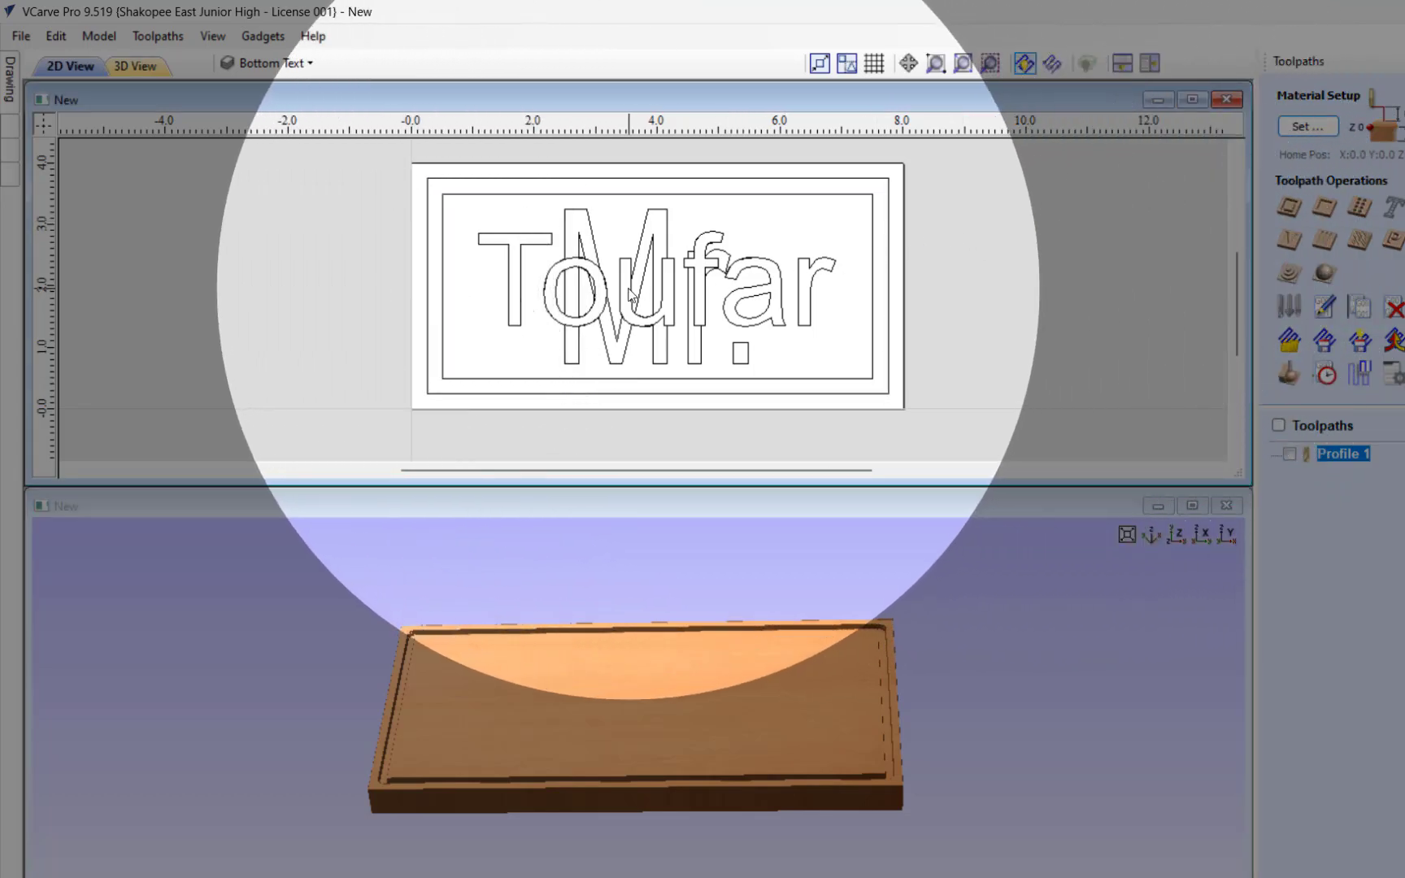
click(255, 63)
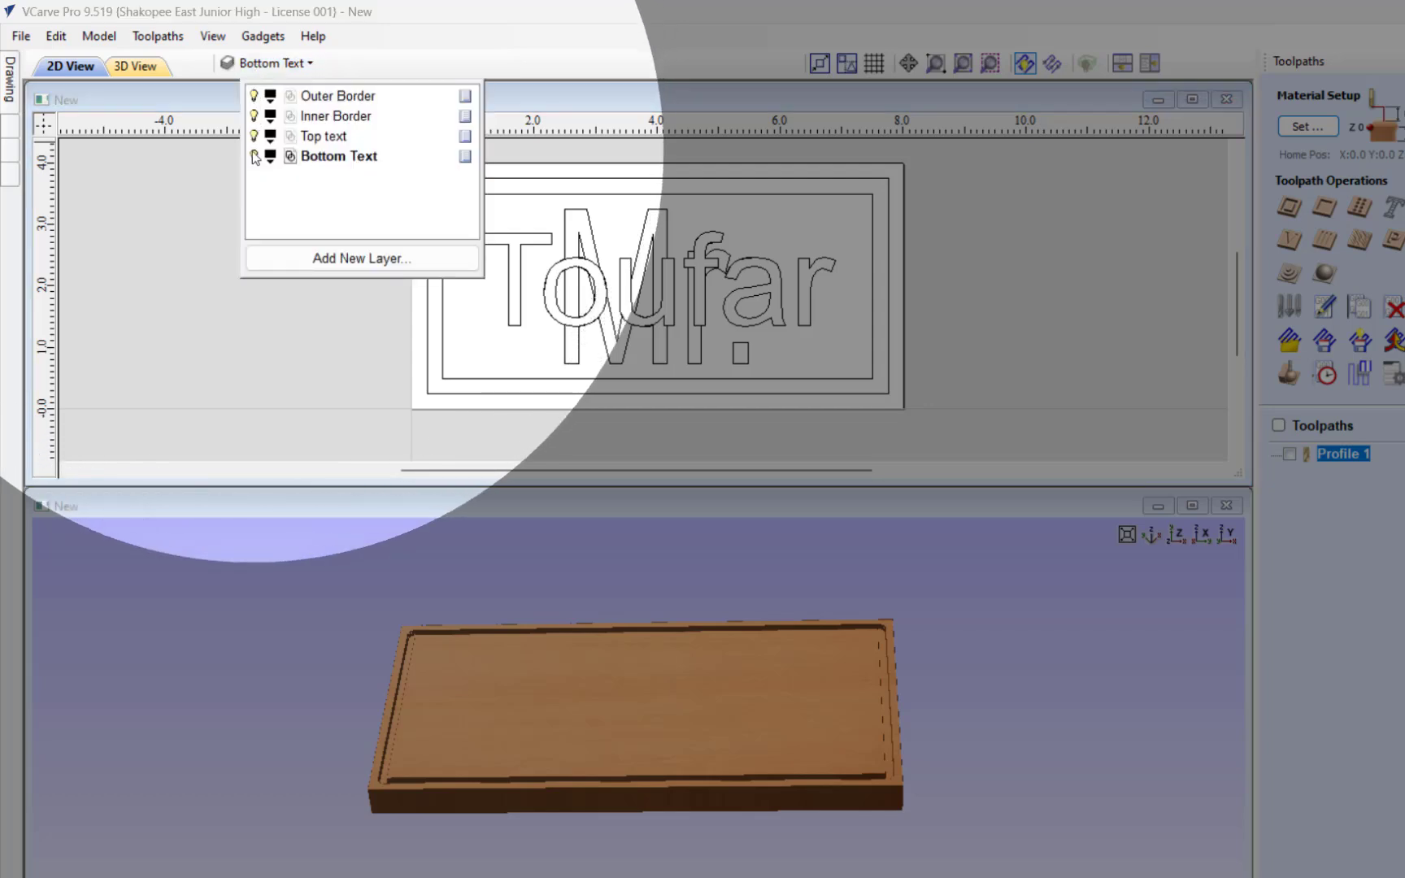
click(254, 156)
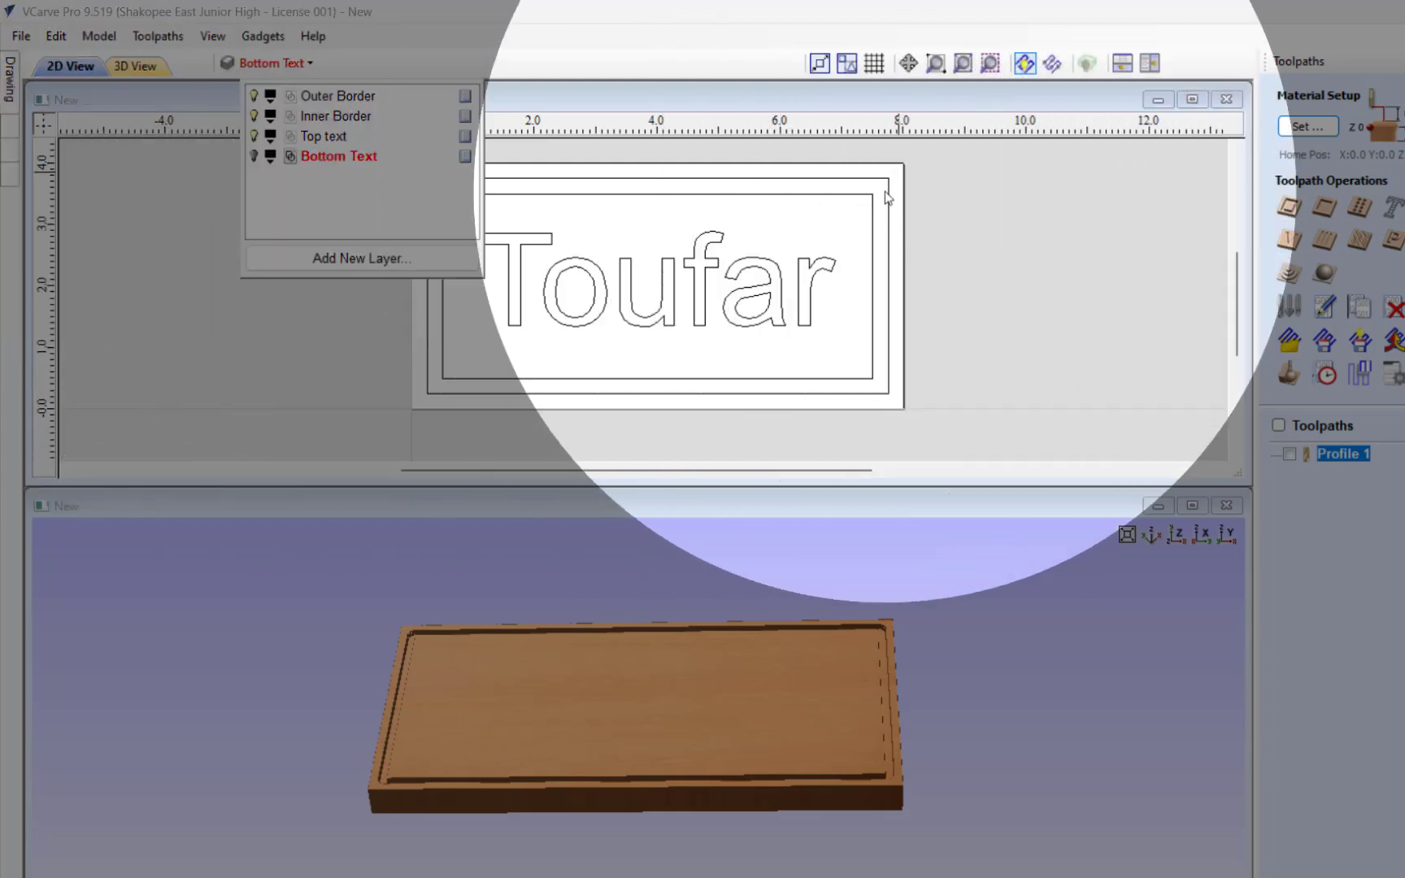
click(1042, 209)
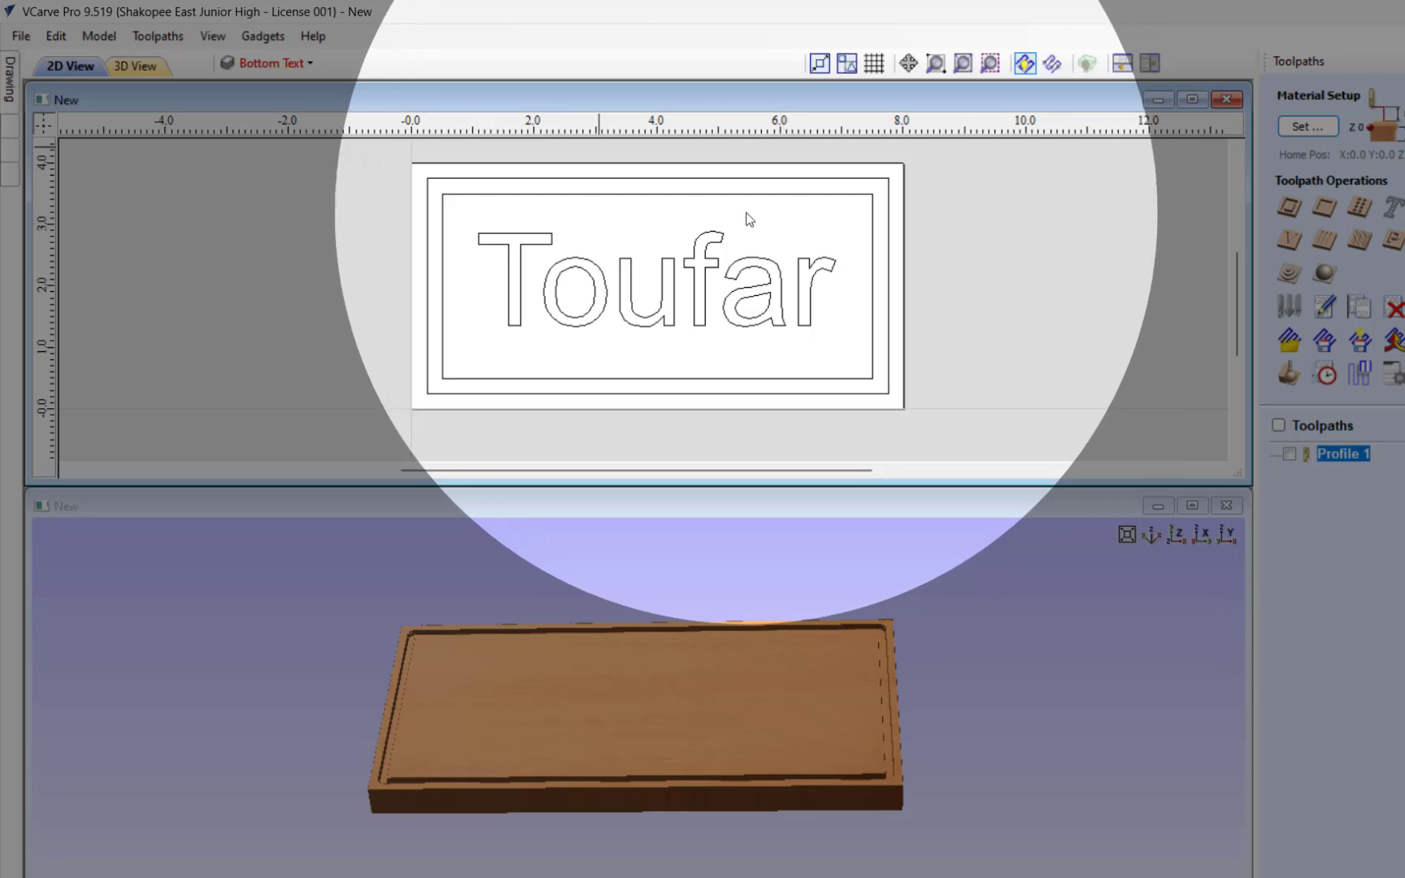
Step: Calculate a pocket toolpath between the inner border and the surname lettering using the End Mill (0.125 inch) with offset clearing
click(514, 197)
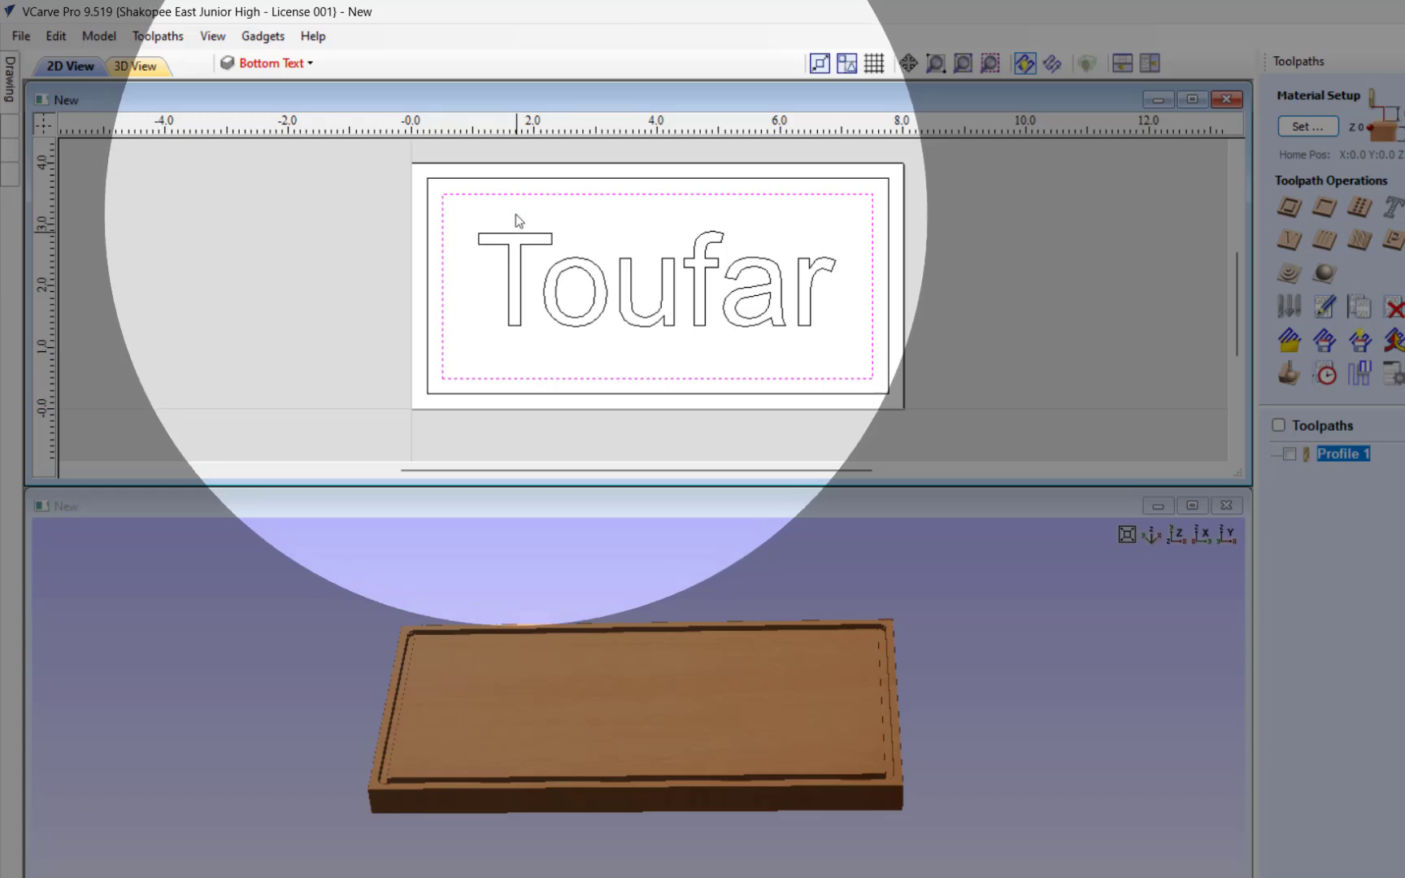
shift+click(517, 237)
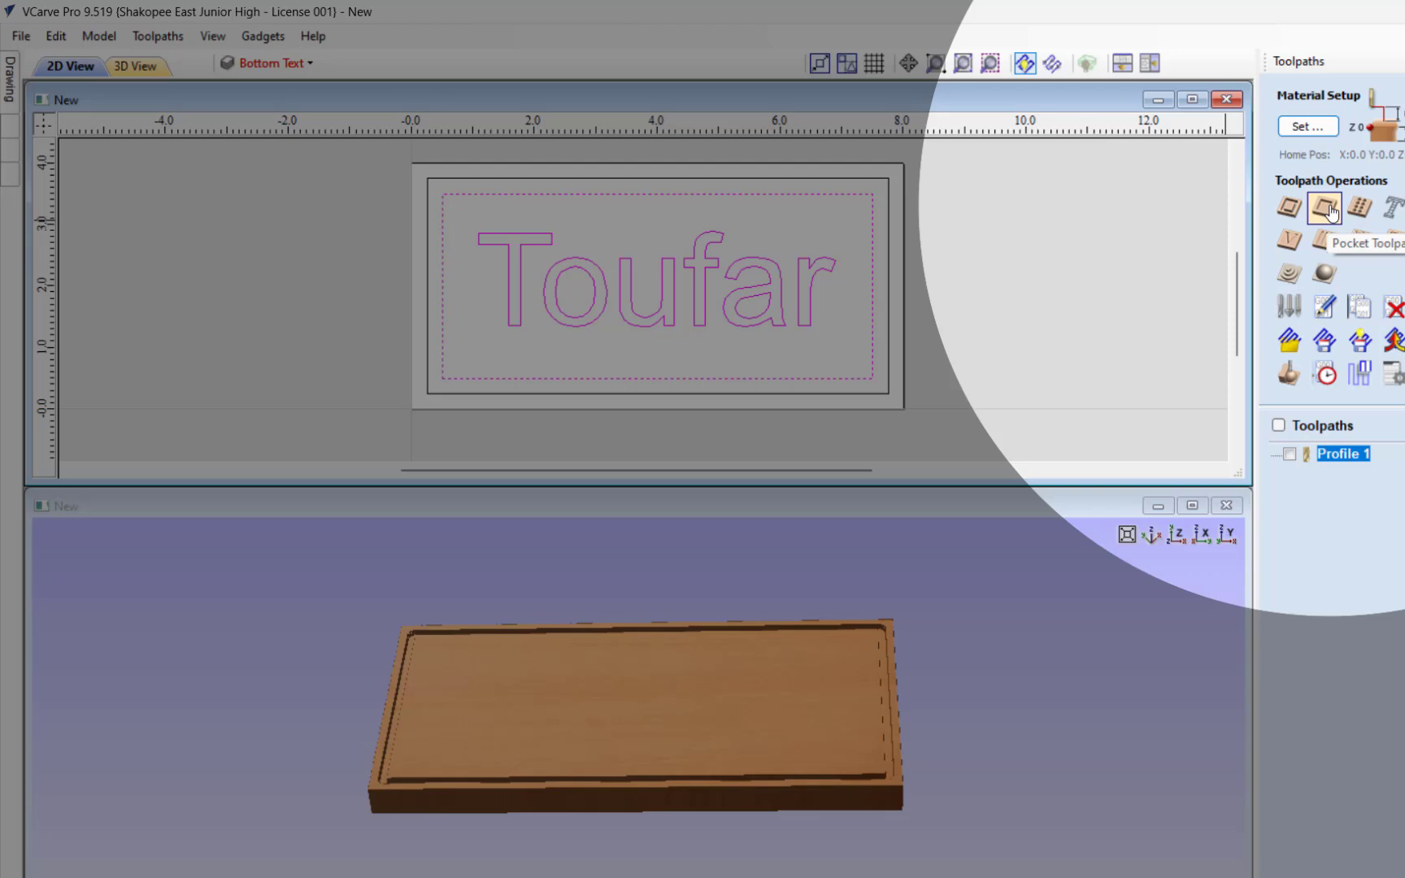
click(1326, 209)
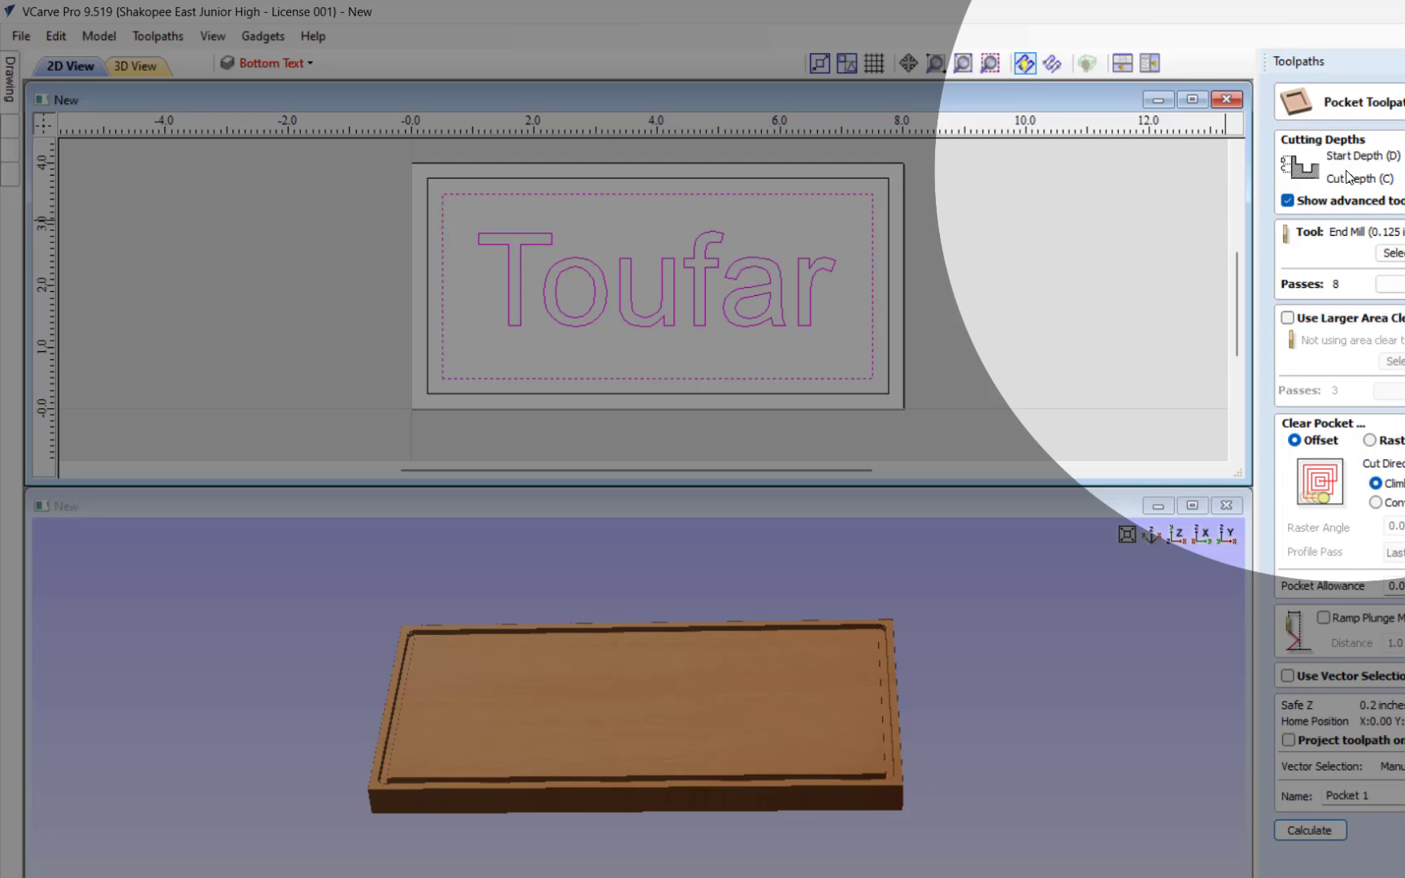
text(.)
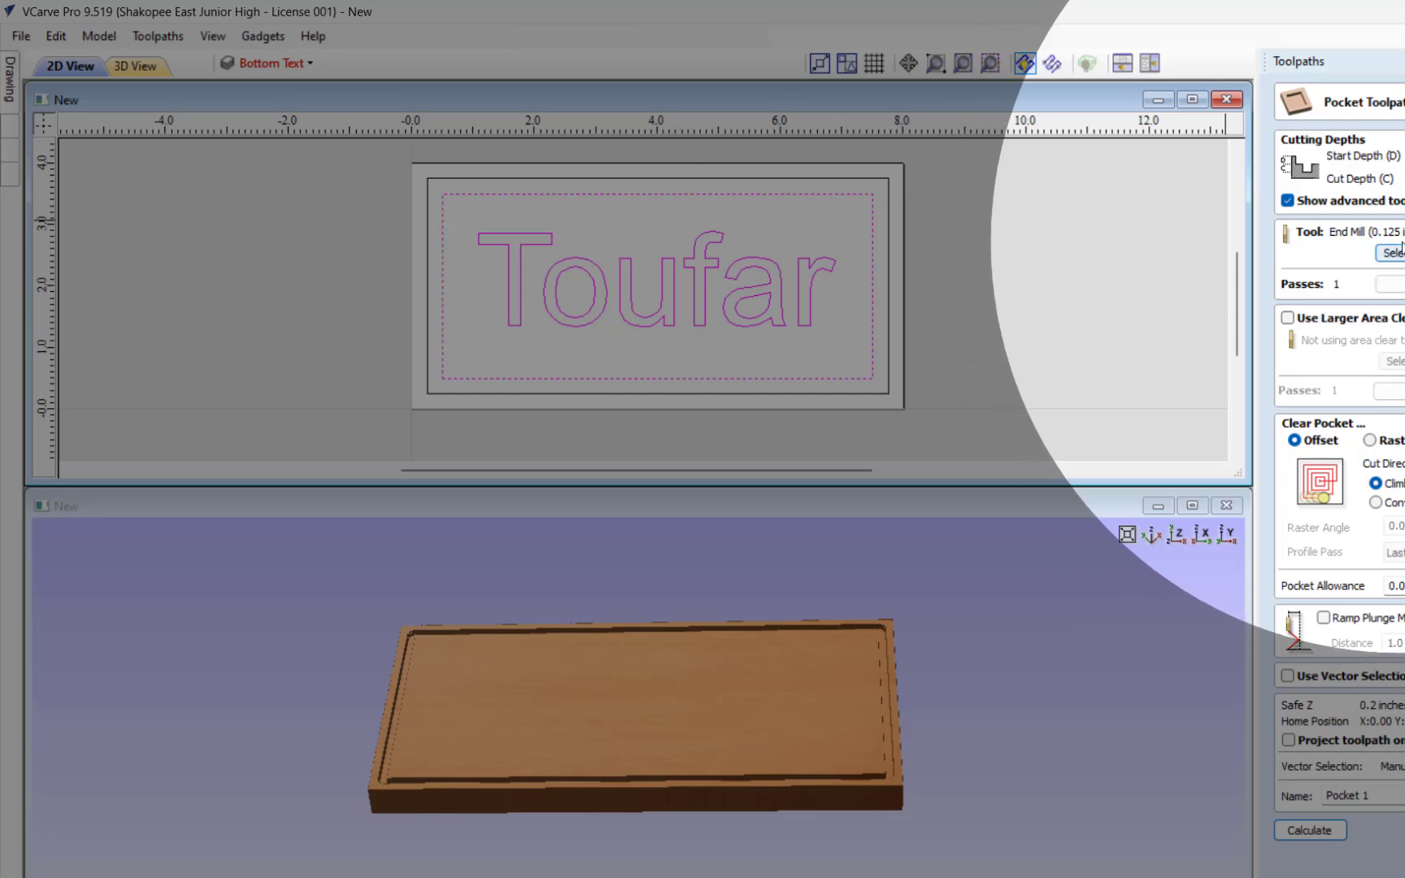
click(1401, 245)
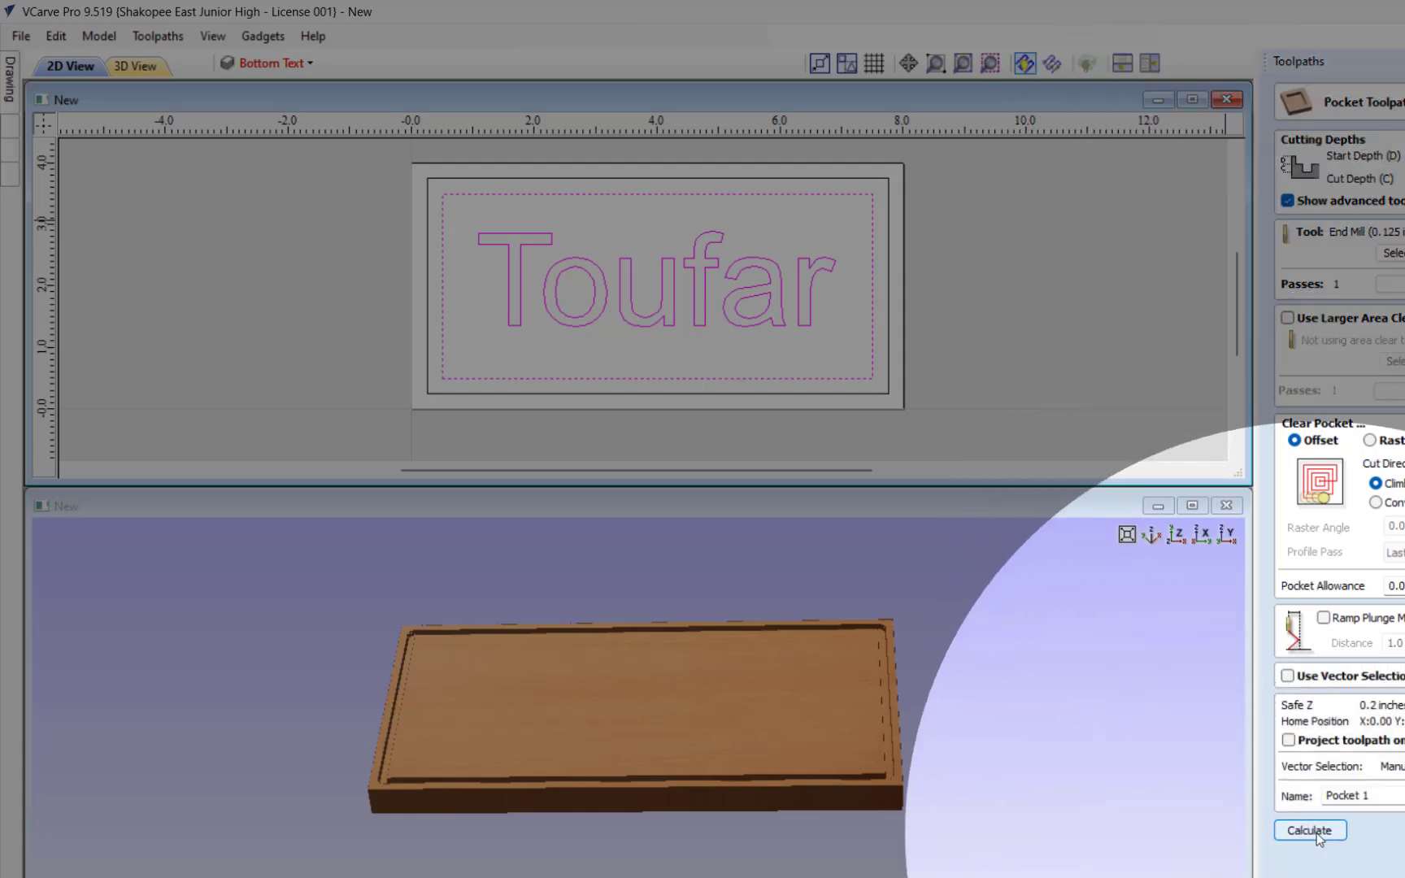
click(1317, 831)
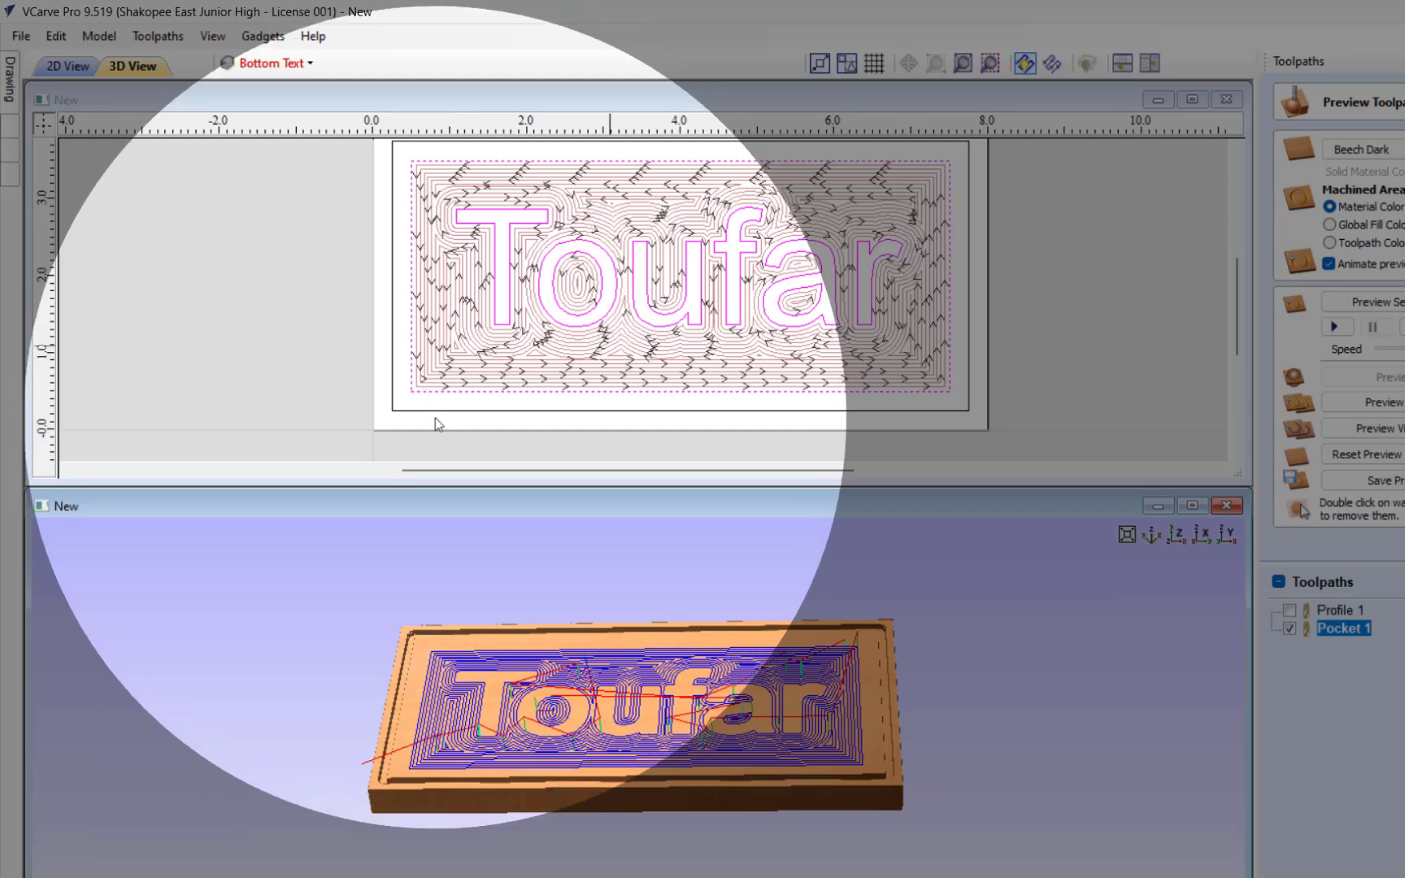
Step: Preview the pocket cut around the surname lettering, inspect the raised letters in 3D, and close the preview
scroll(563, 766, up, 3)
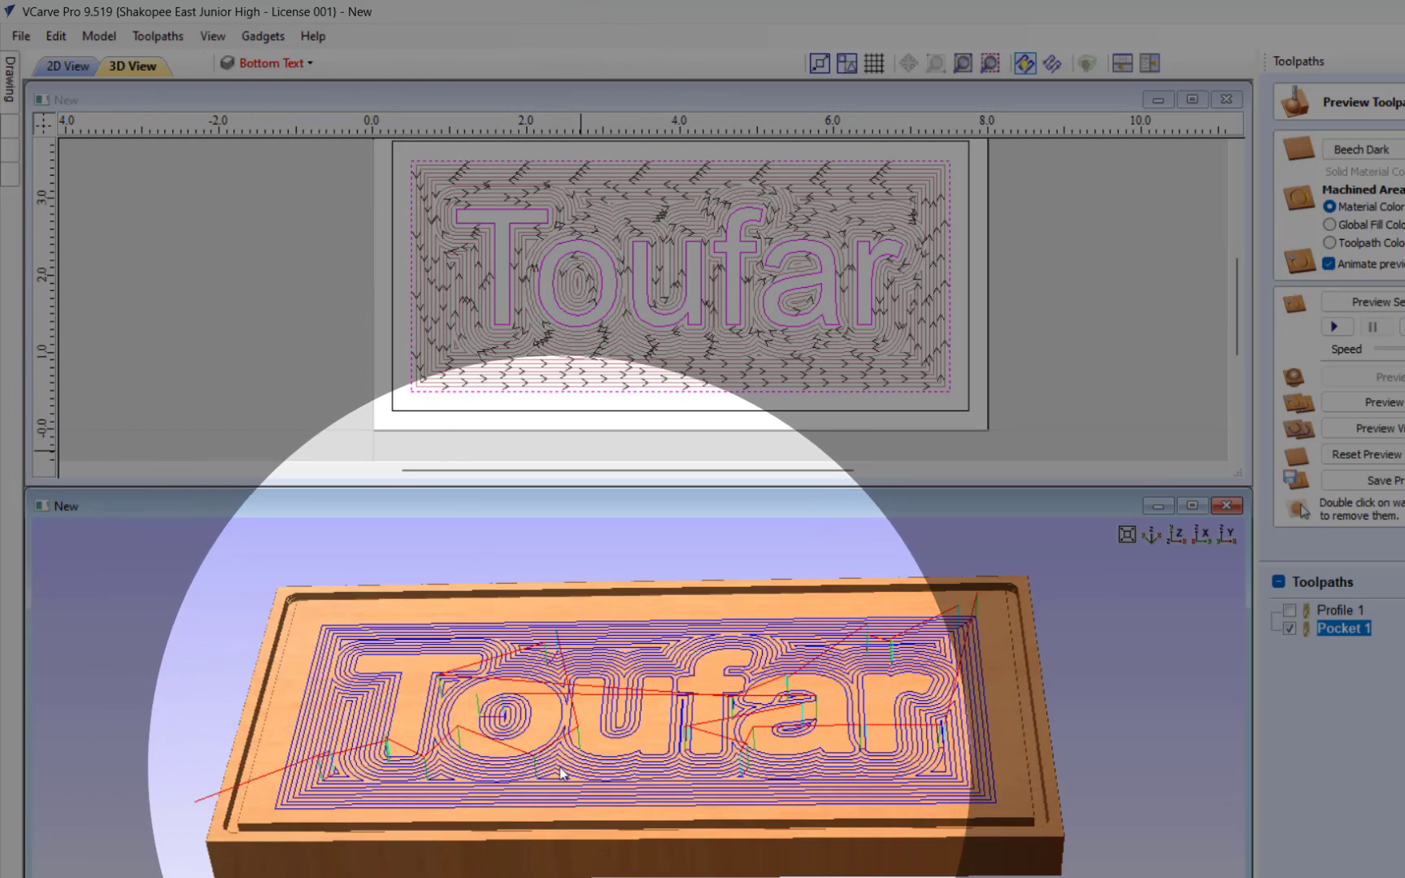
scroll(558, 768, down, 2)
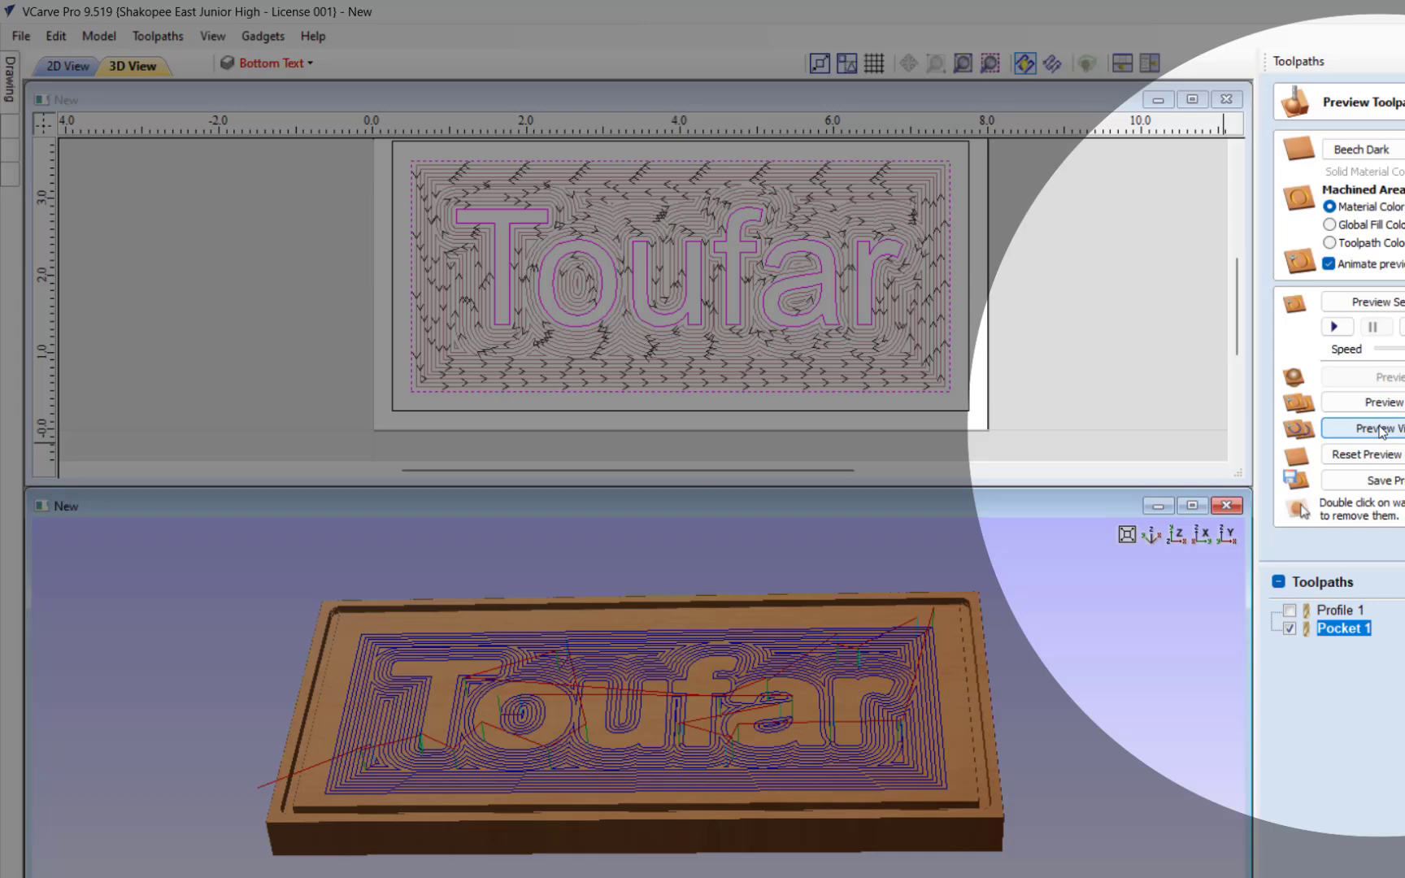
click(1380, 429)
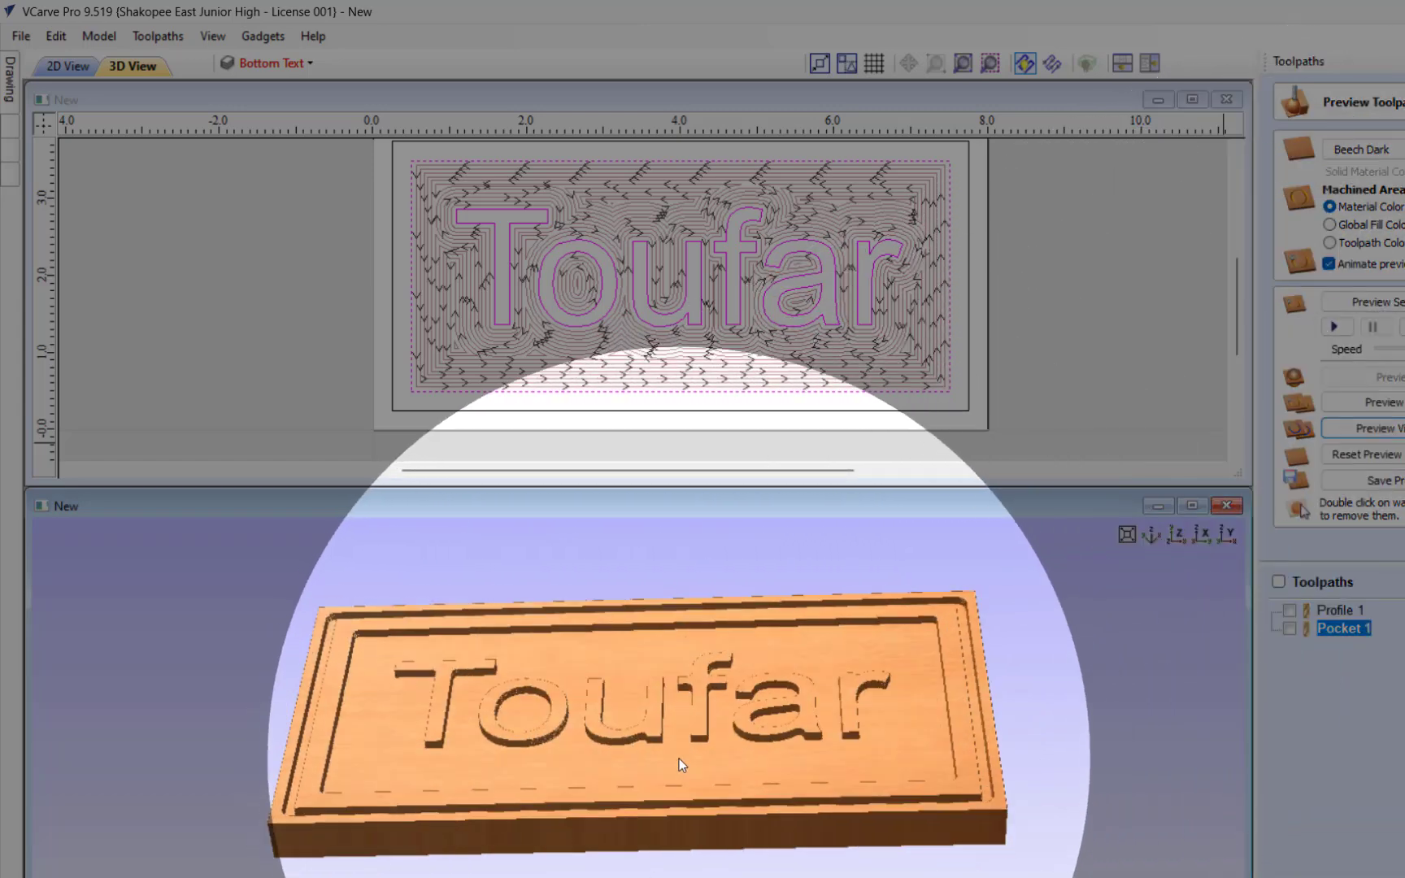
drag(680, 764, 513, 803)
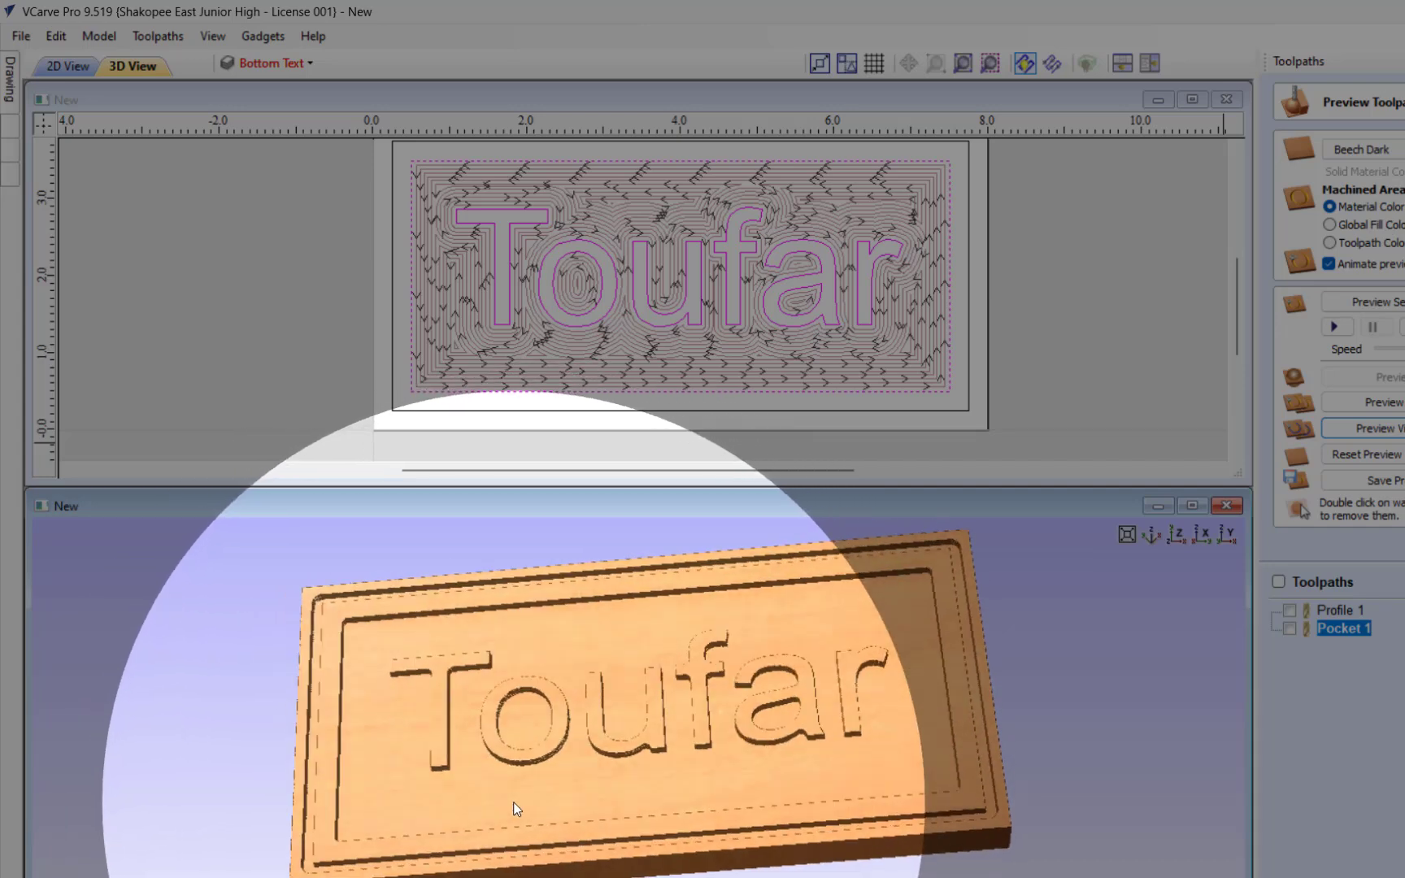
click(1404, 543)
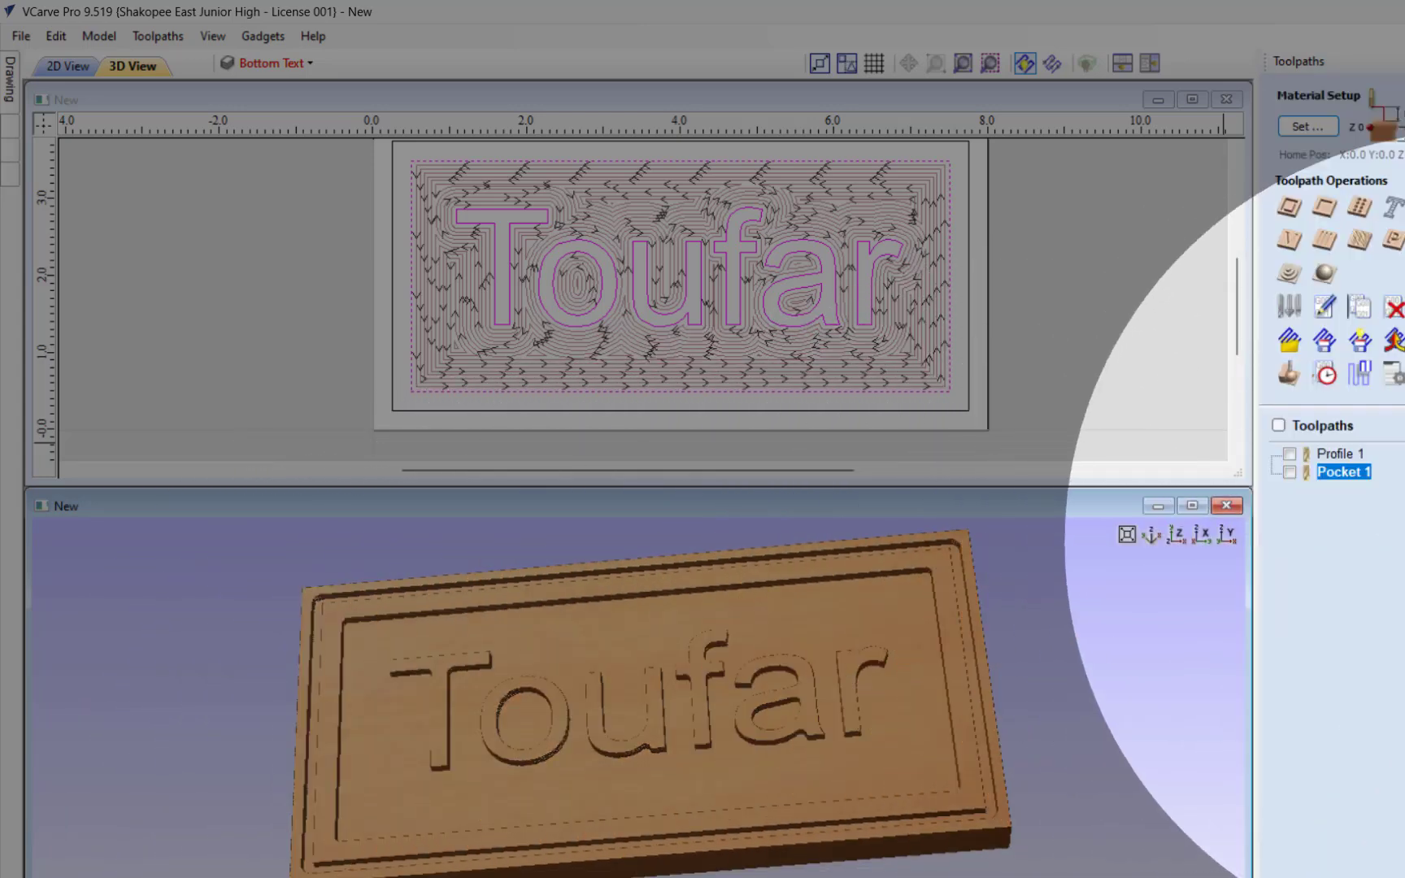
Step: Toggle the display of all toolpaths, leaving both the profile and pocket toolpaths hidden in the drawing
click(1282, 427)
click(1282, 427)
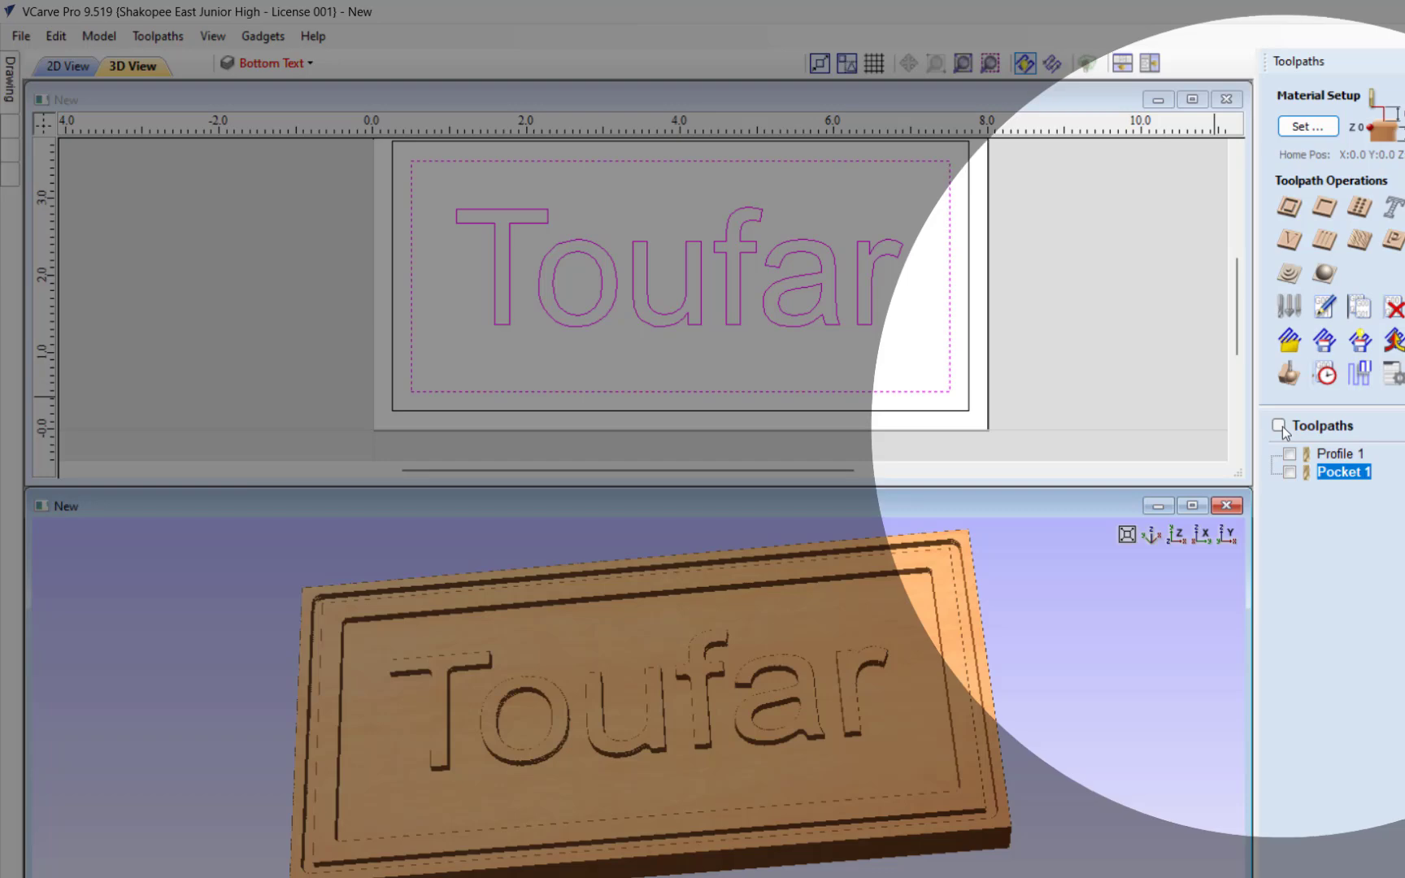
click(1281, 426)
click(1281, 426)
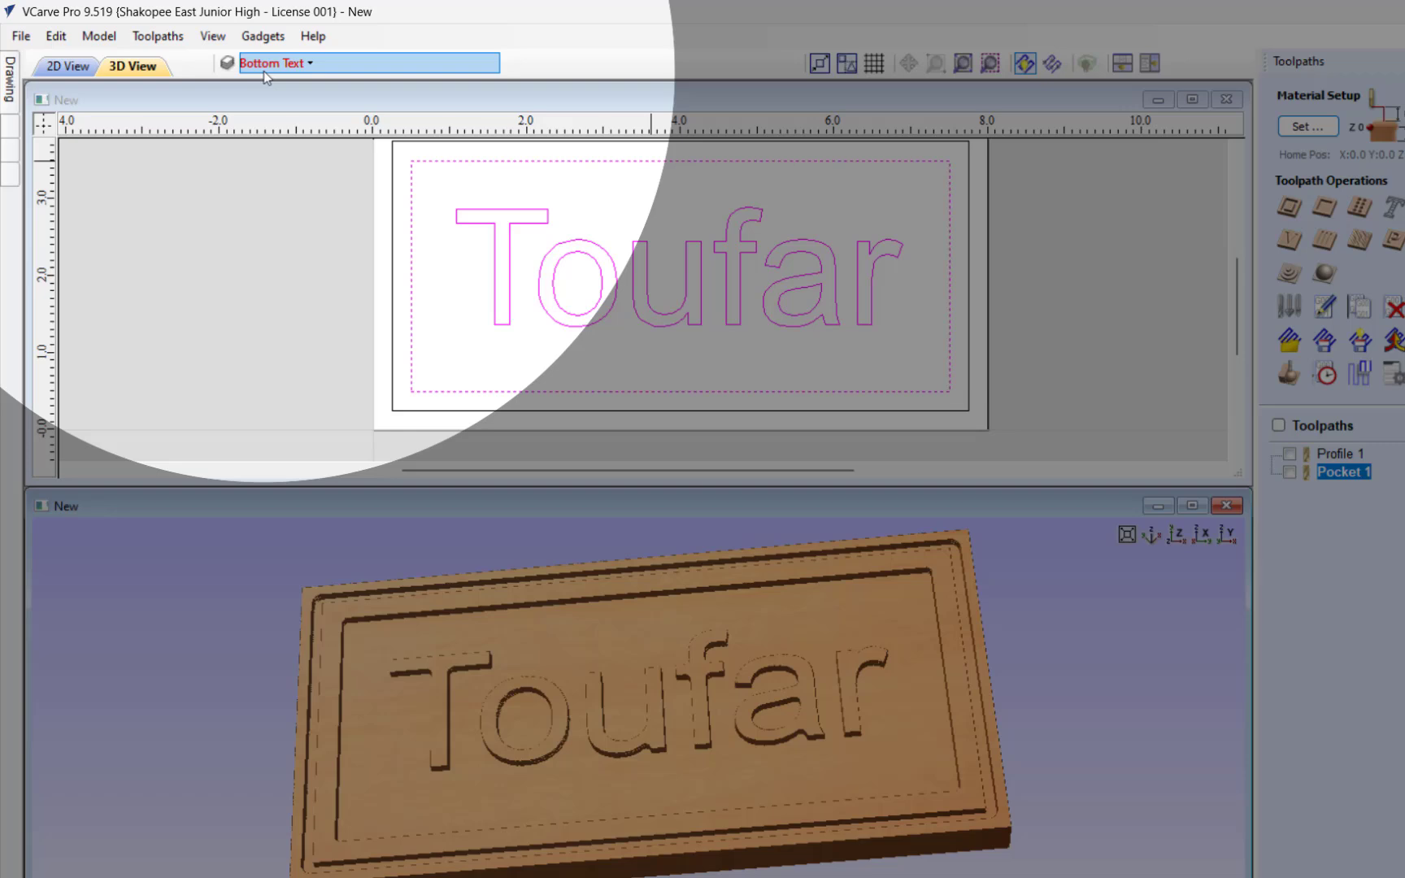
Step: Hide the Top text layer, show the Bottom Text layer, and examine the raised letters up close in 3D
click(260, 65)
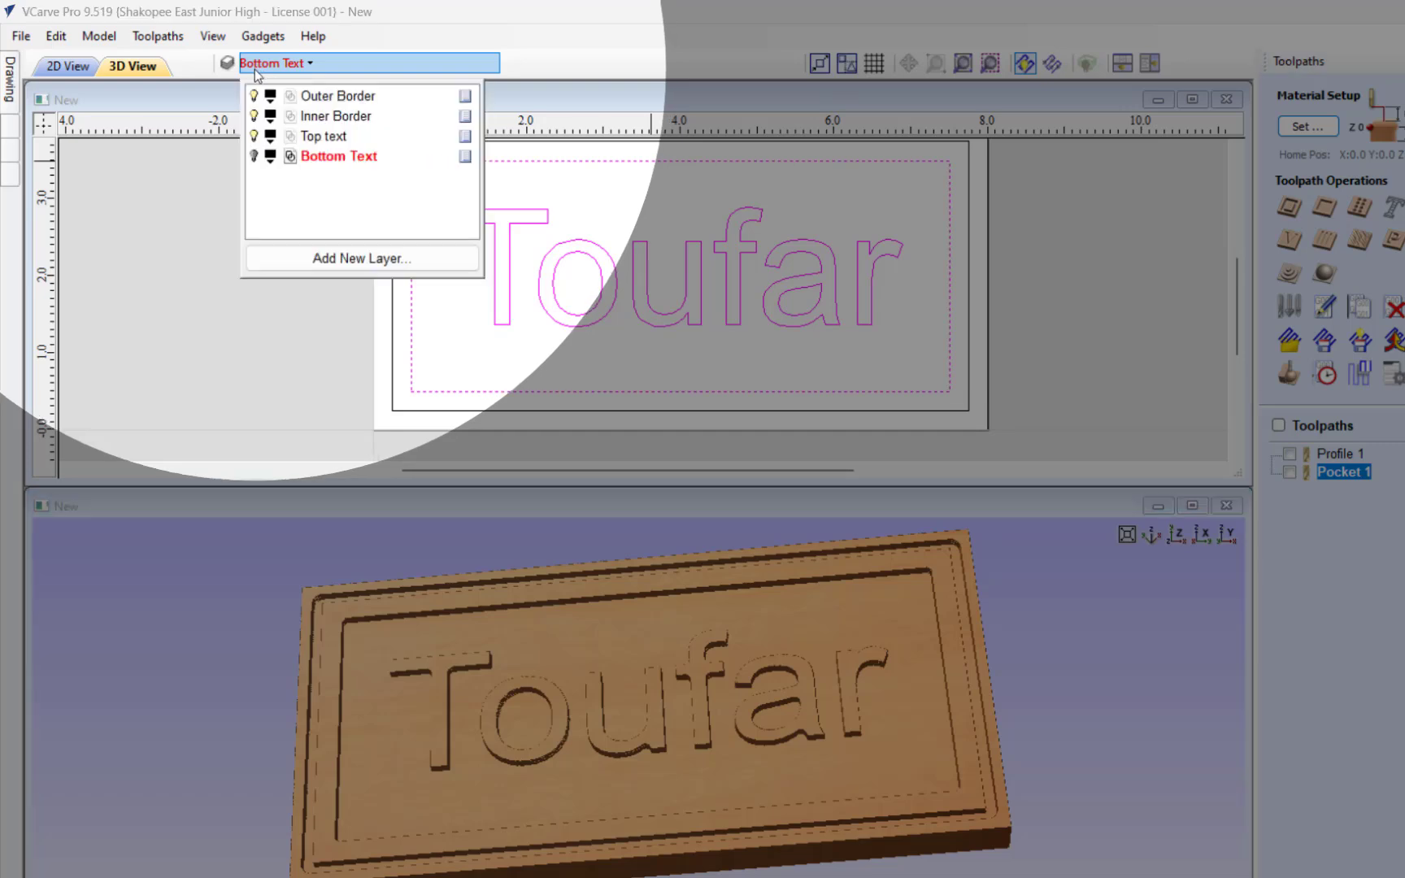
click(254, 136)
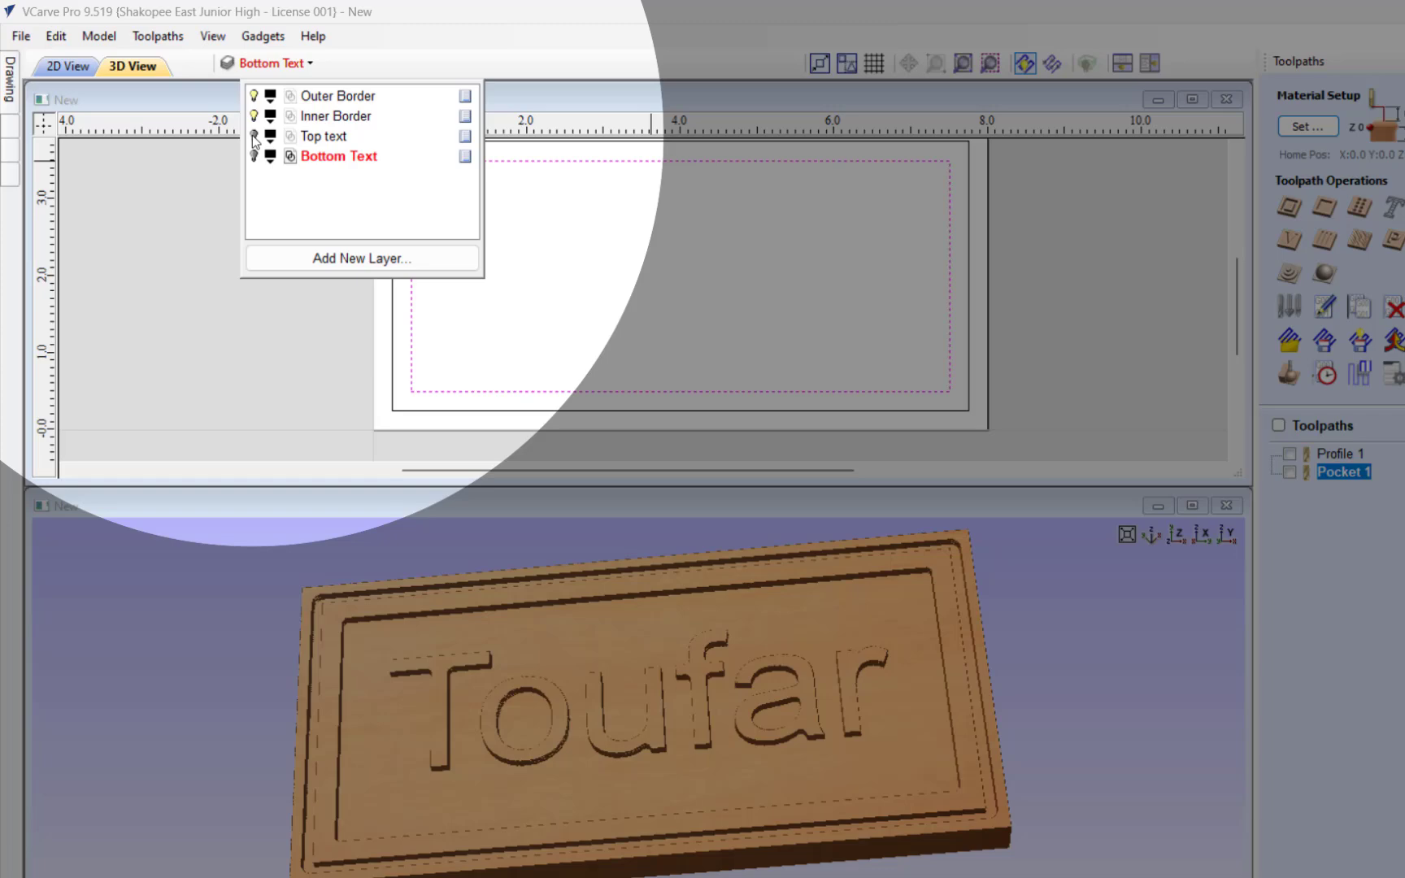
click(255, 157)
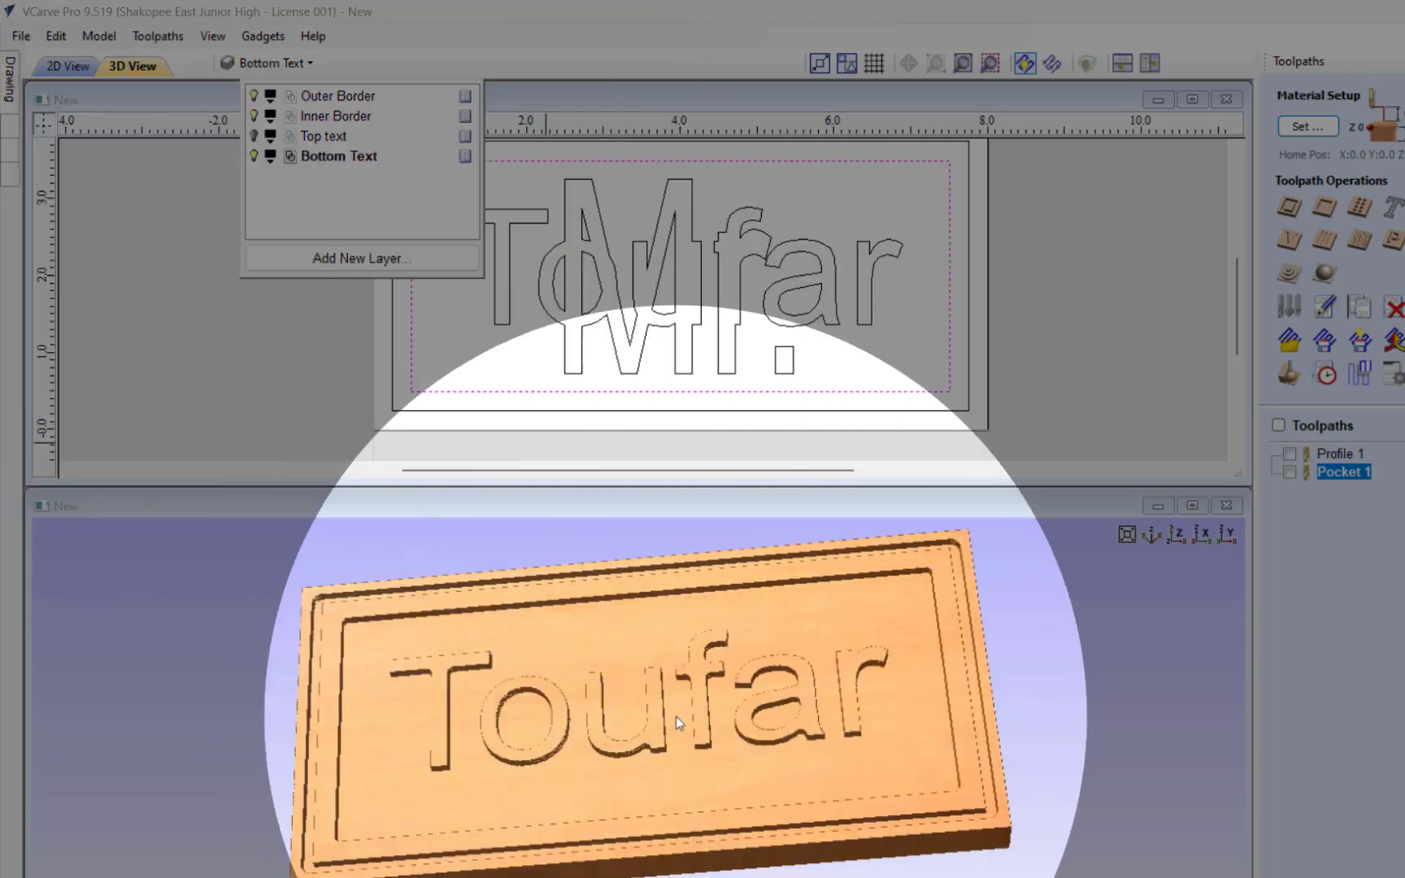
drag(676, 717, 719, 684)
scroll(719, 681, up, 5)
scroll(719, 681, down, 3)
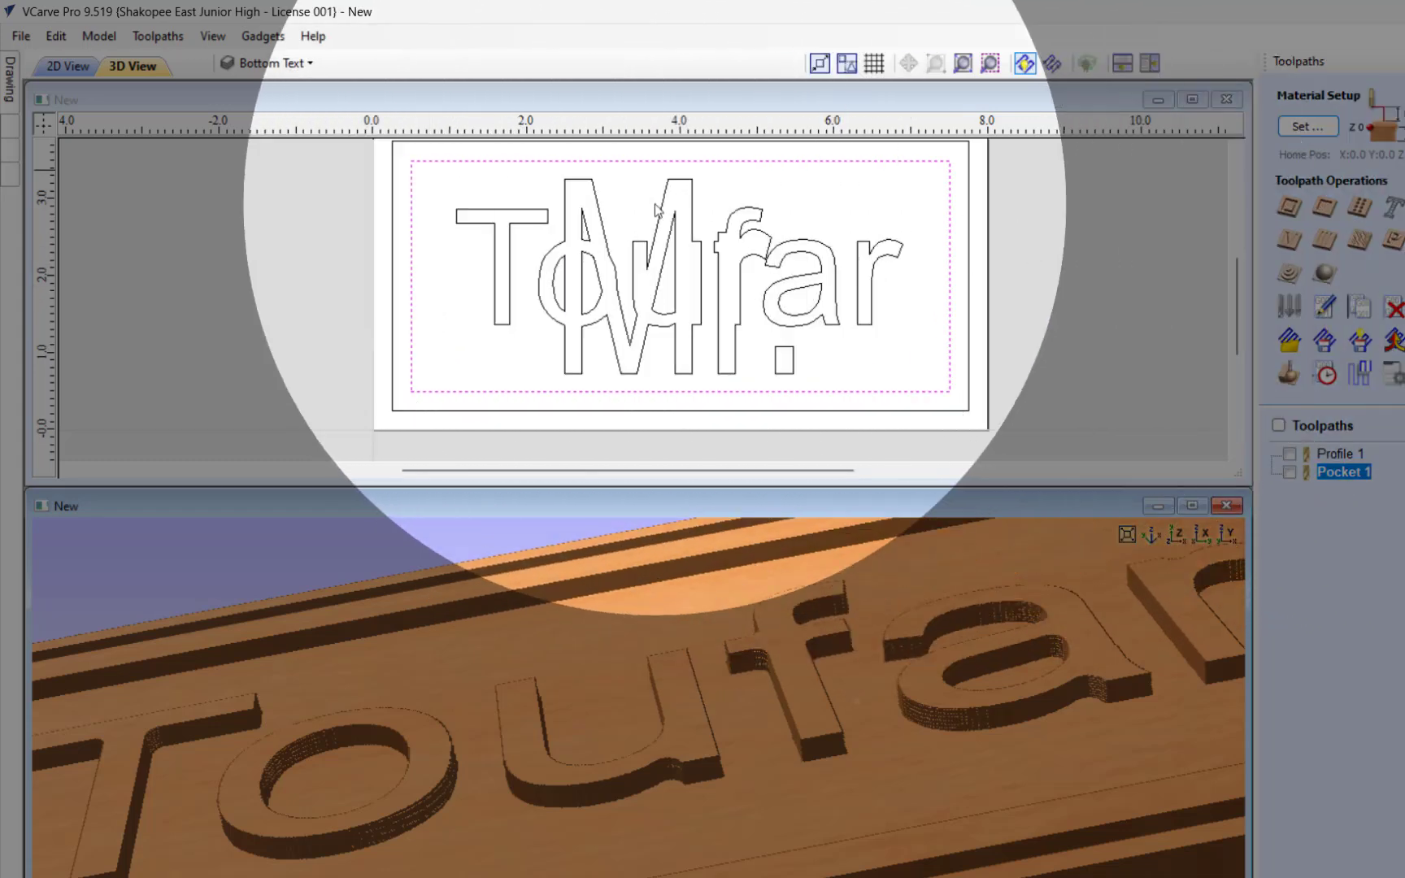
click(343, 205)
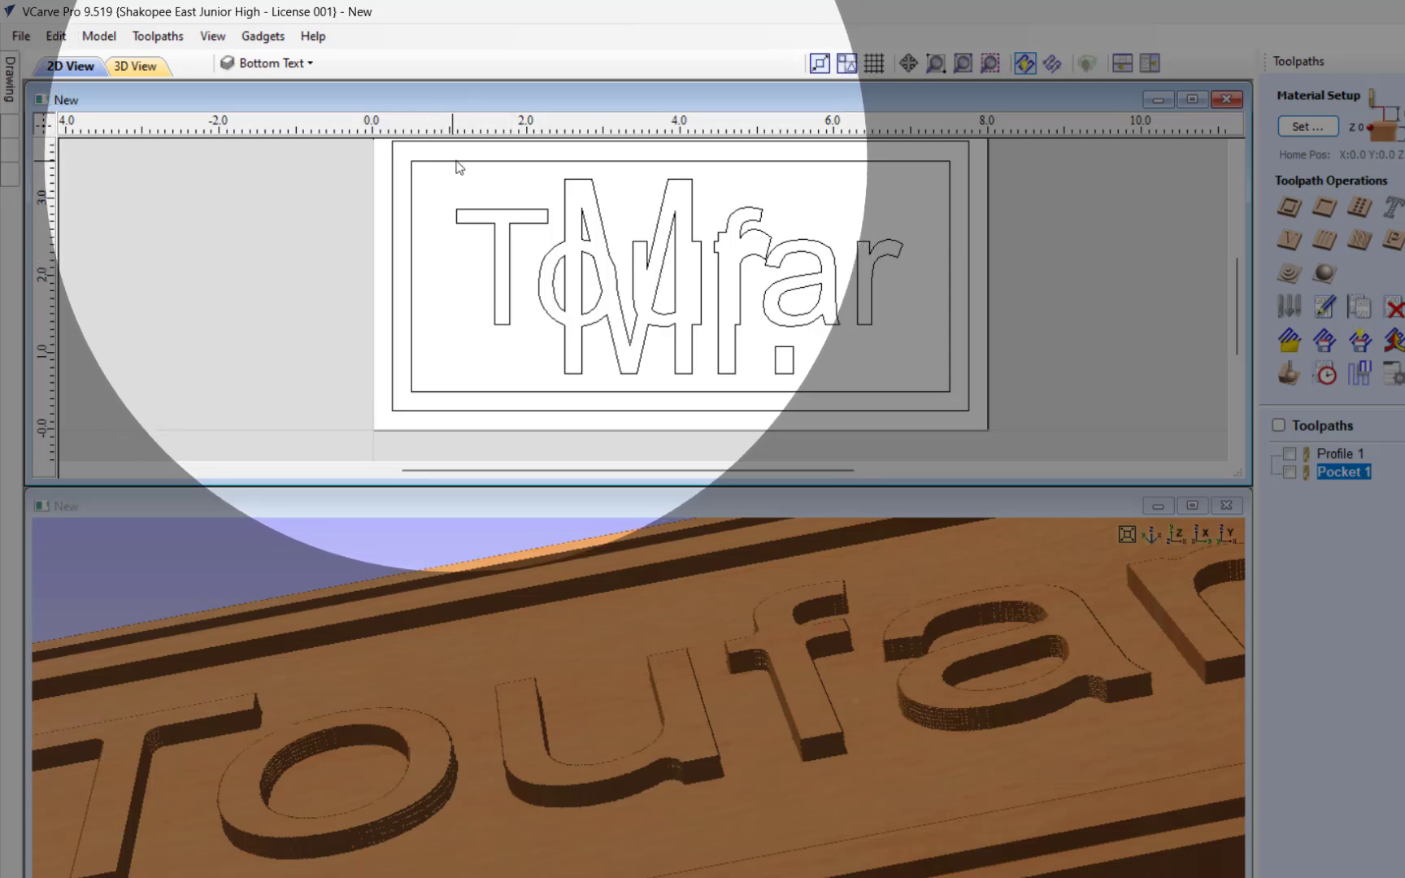
click(453, 161)
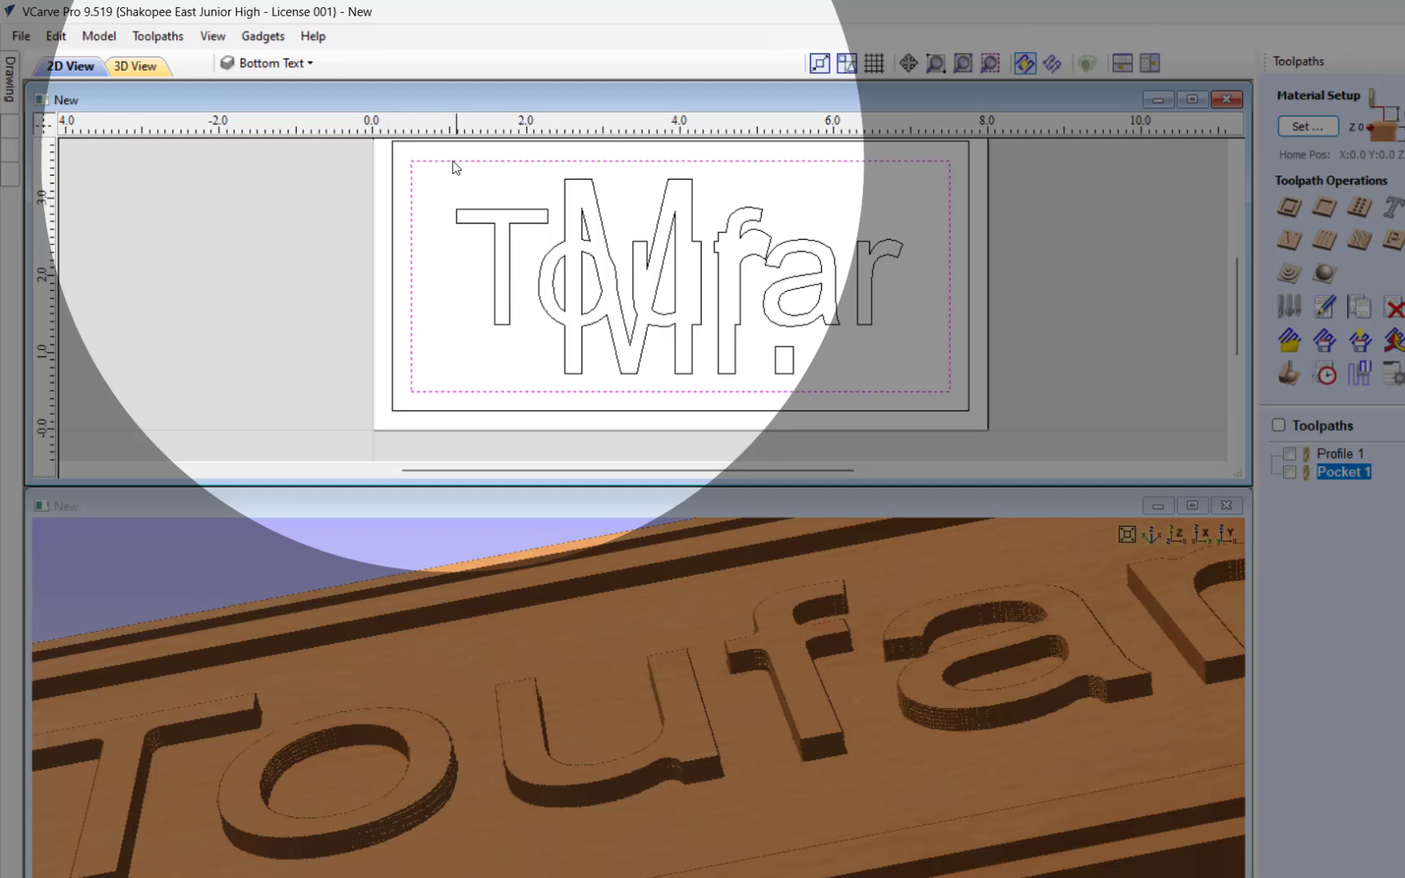
shift+click(497, 213)
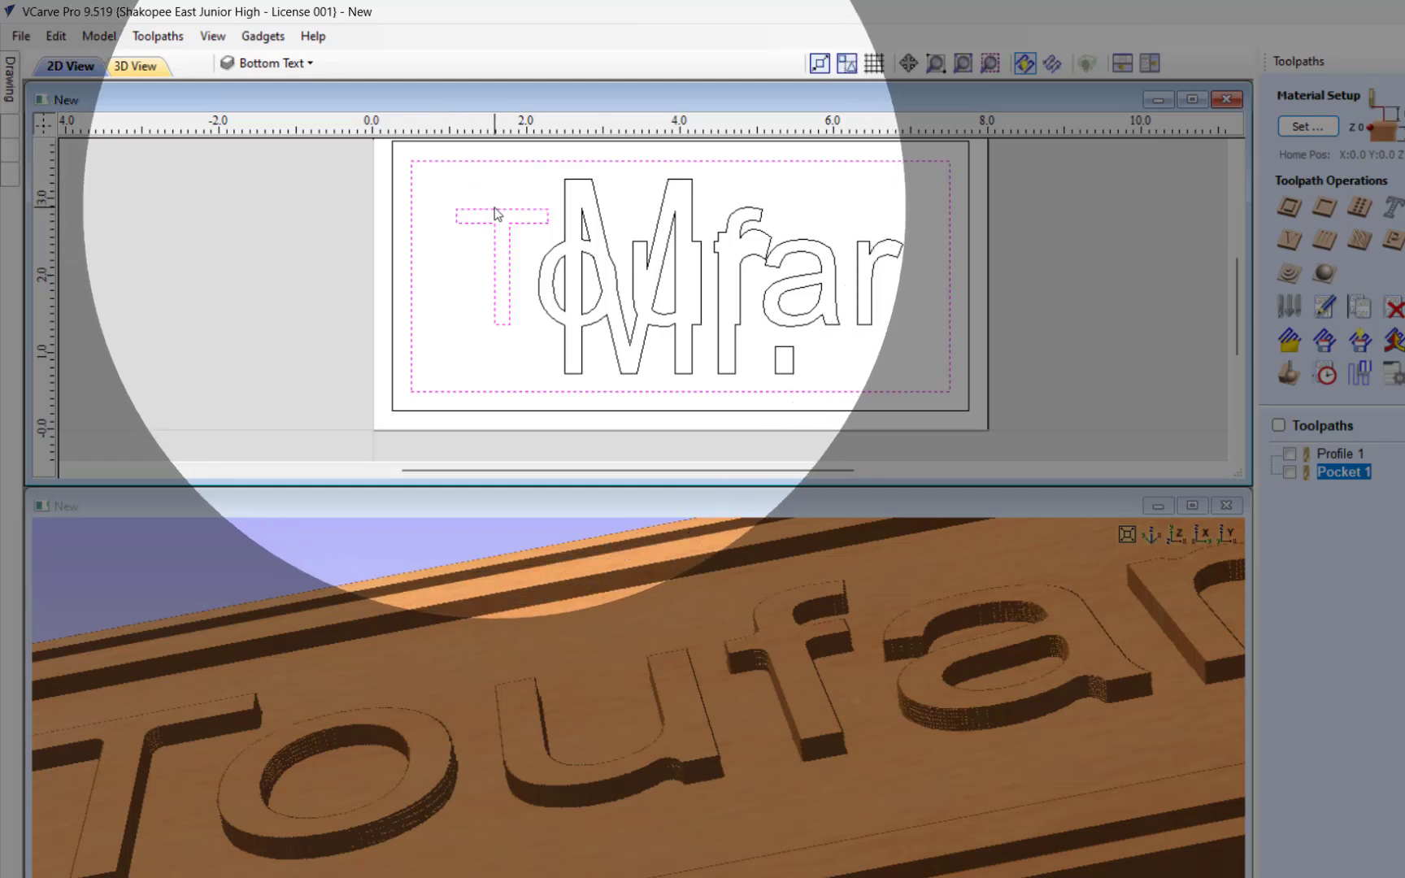
shift+click(567, 213)
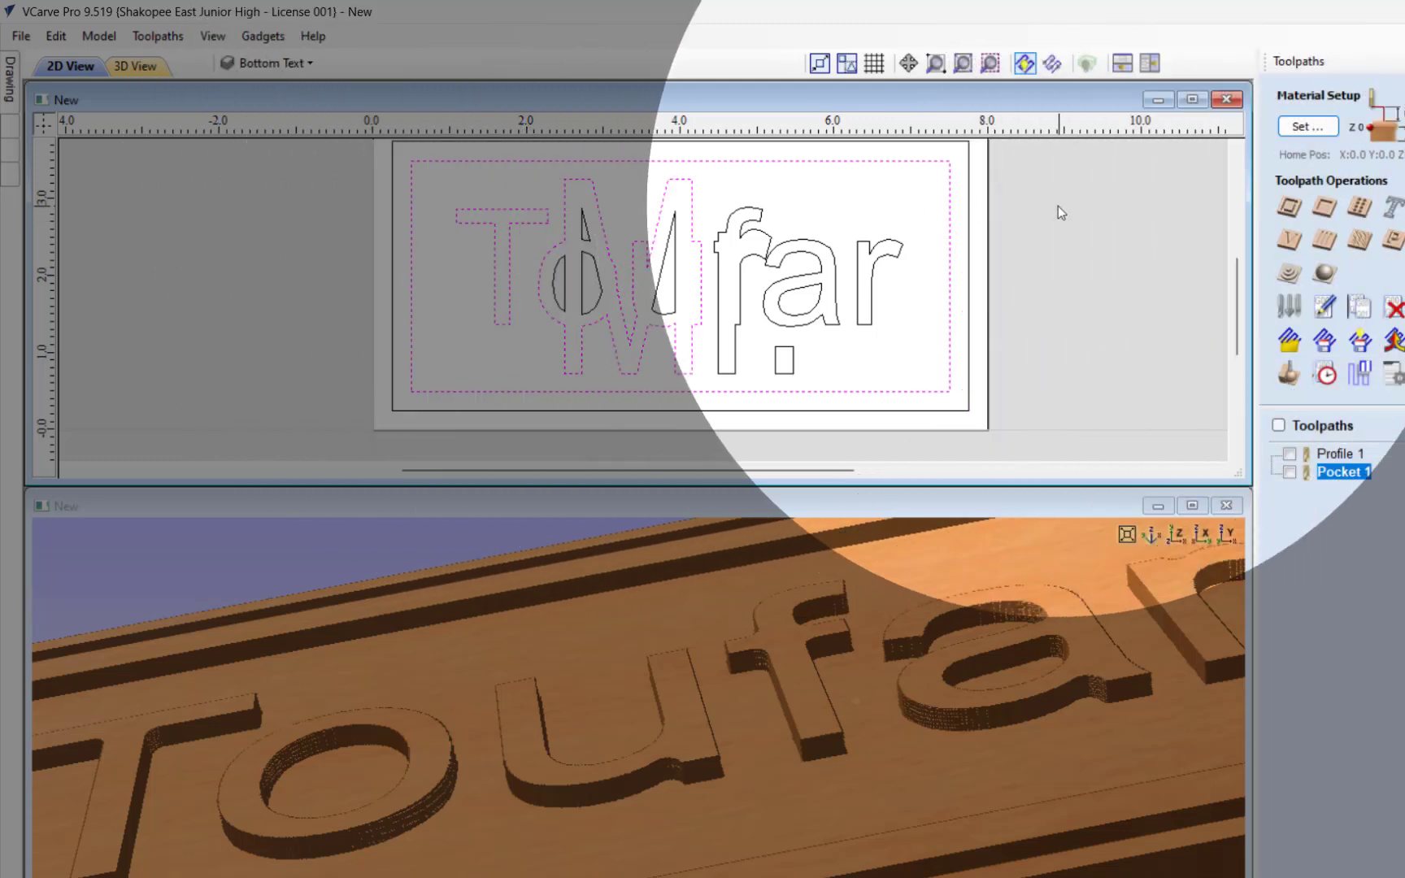
click(1058, 205)
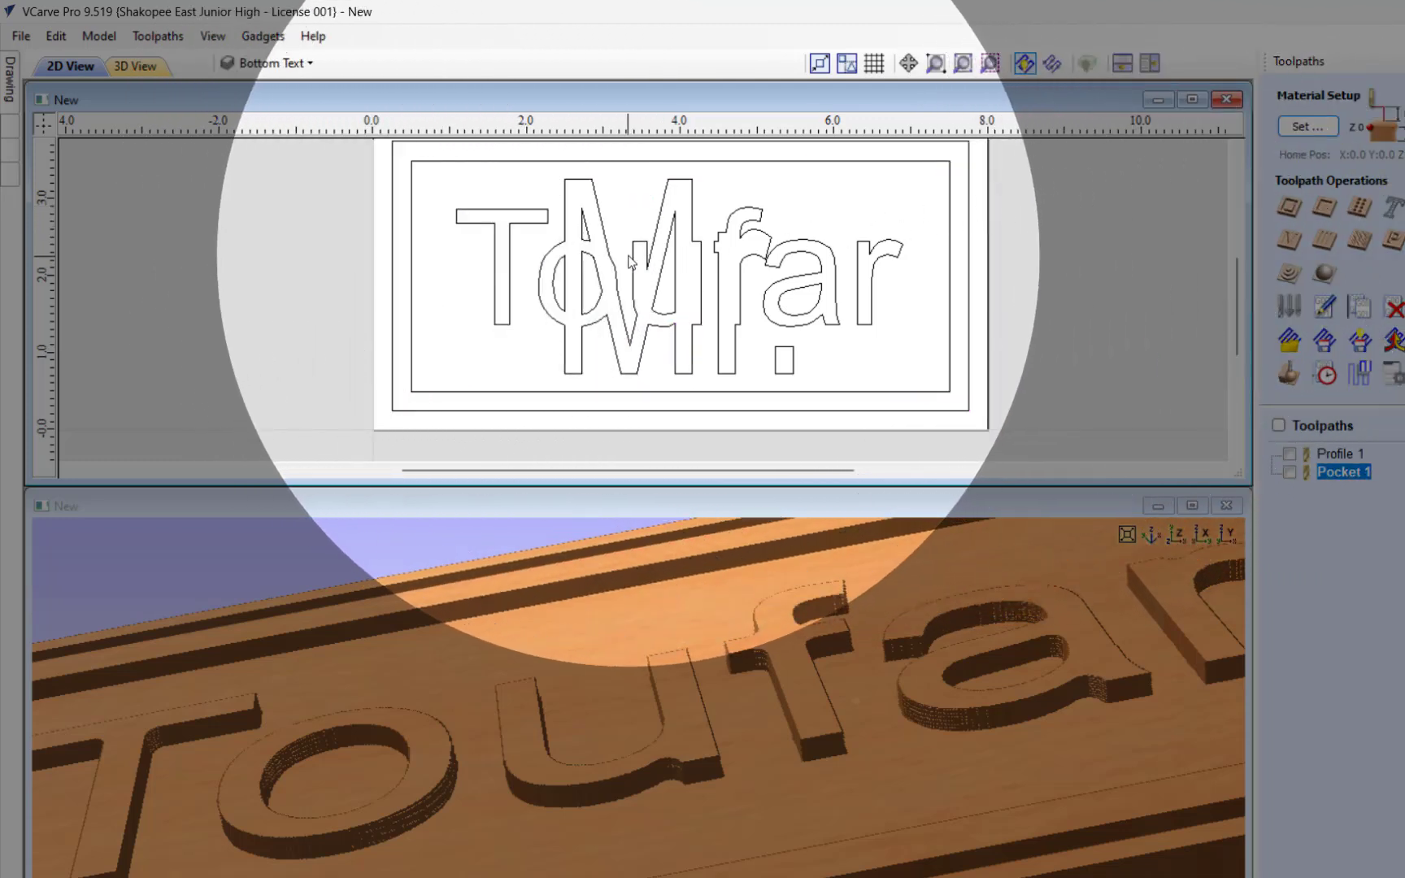
Step: Group all the welded lettering vectors into one object and check that they select together
click(581, 283)
scroll(609, 281, down, 2)
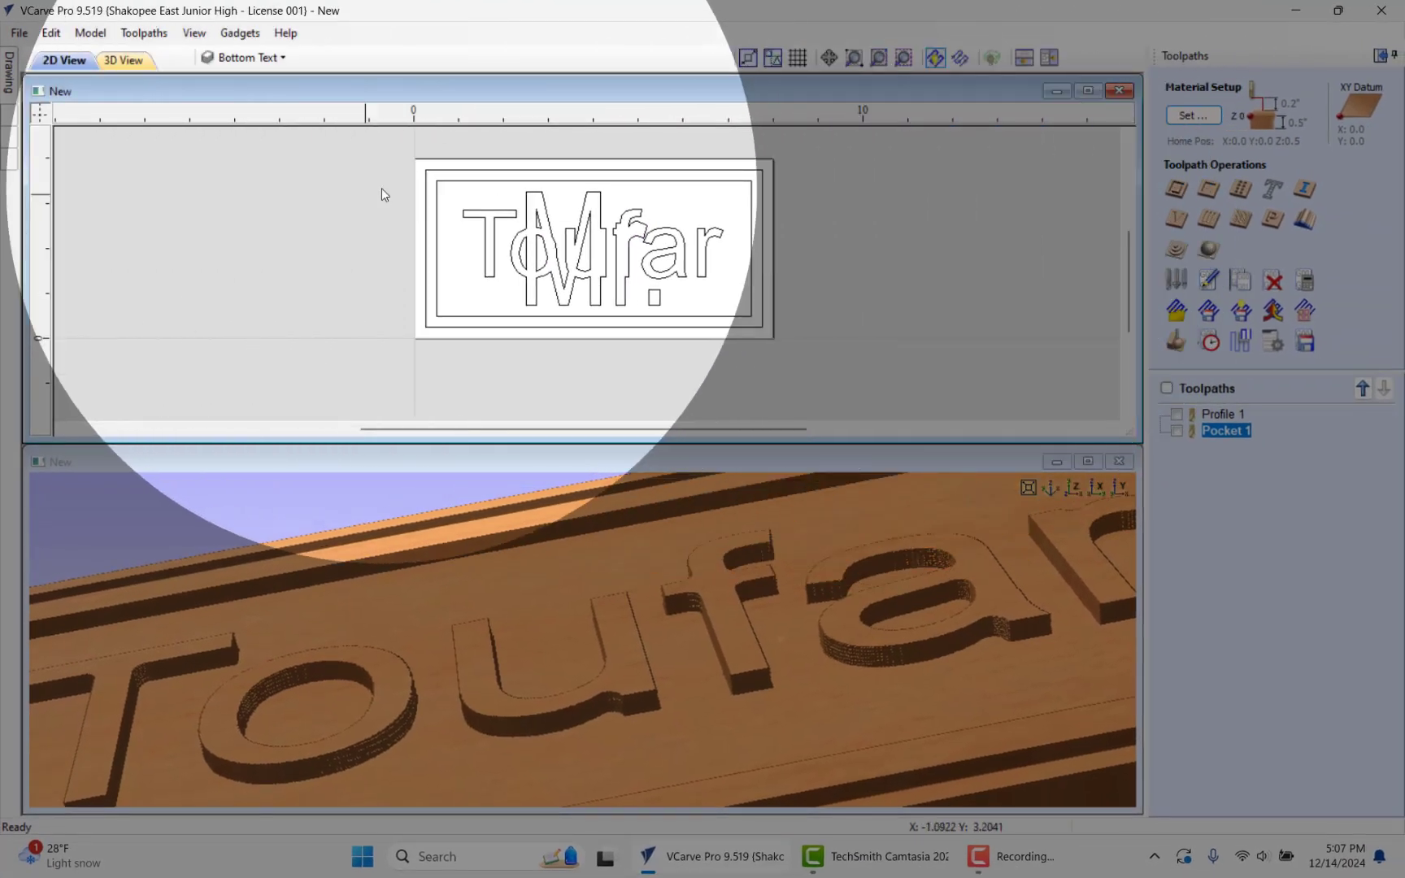
scroll(382, 191, up, 2)
drag(382, 189, 937, 342)
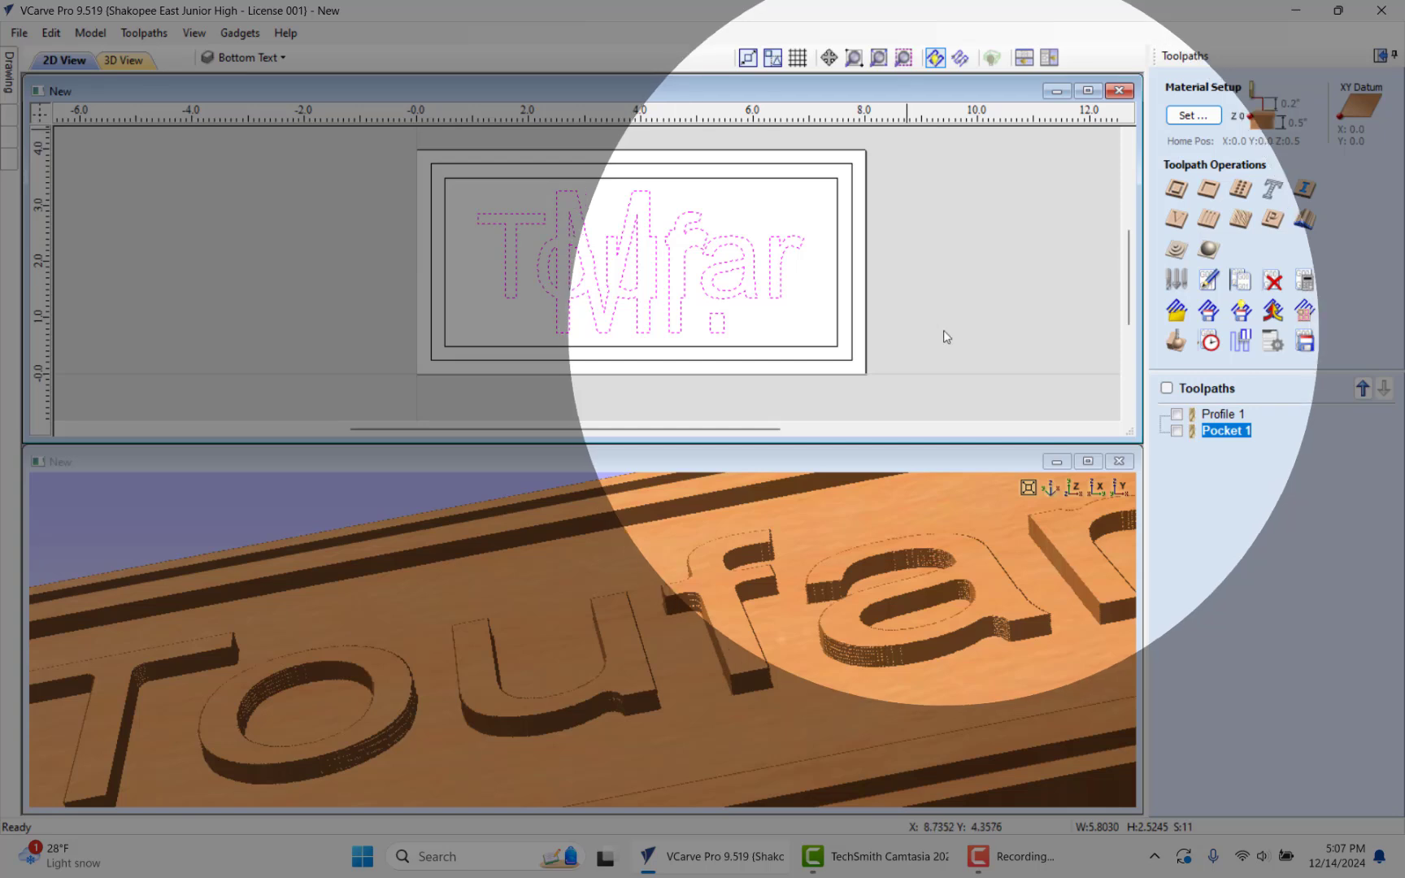
click(1380, 55)
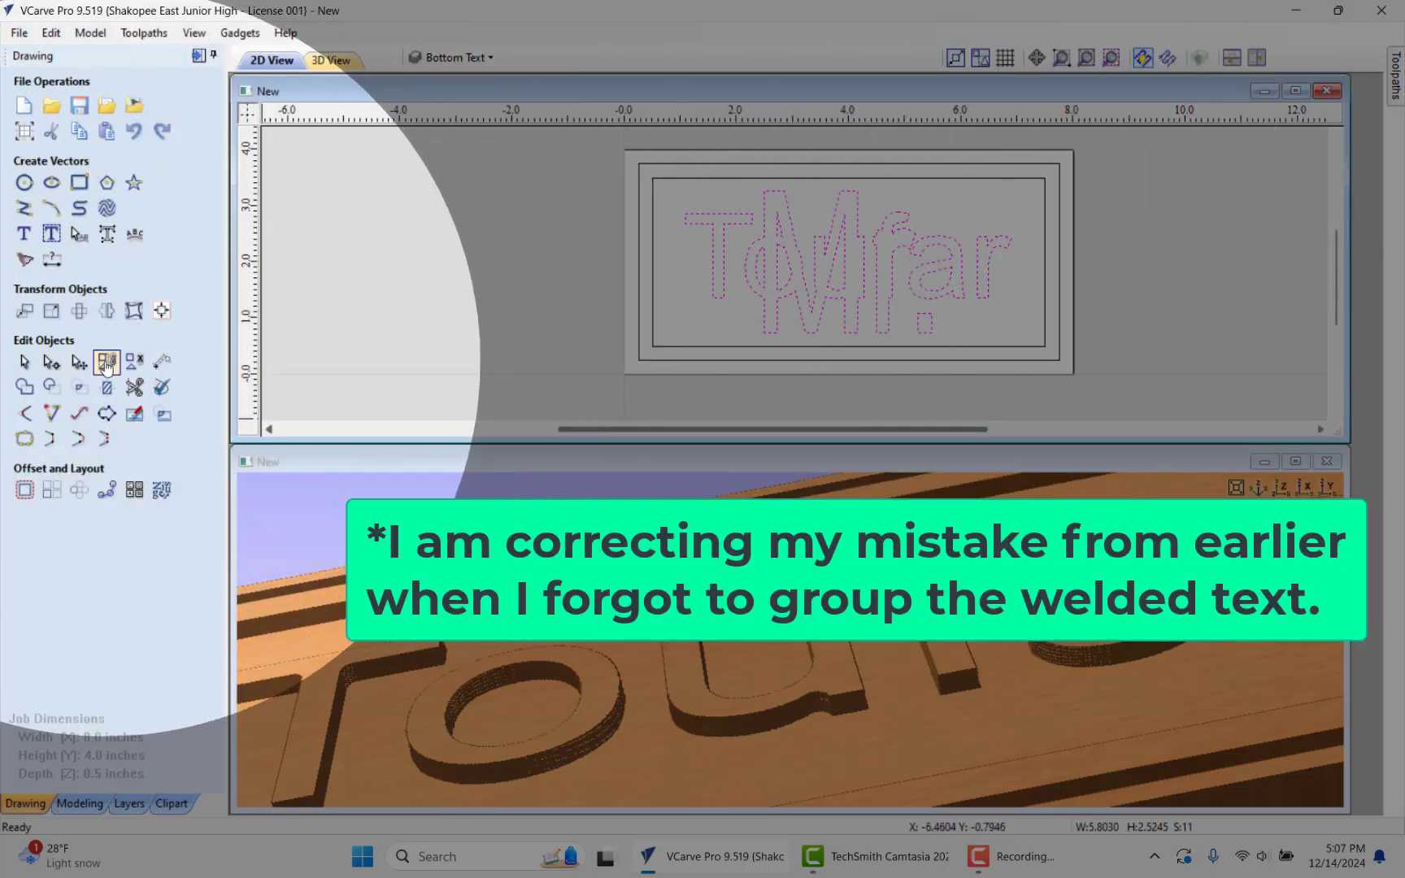
click(106, 363)
click(421, 189)
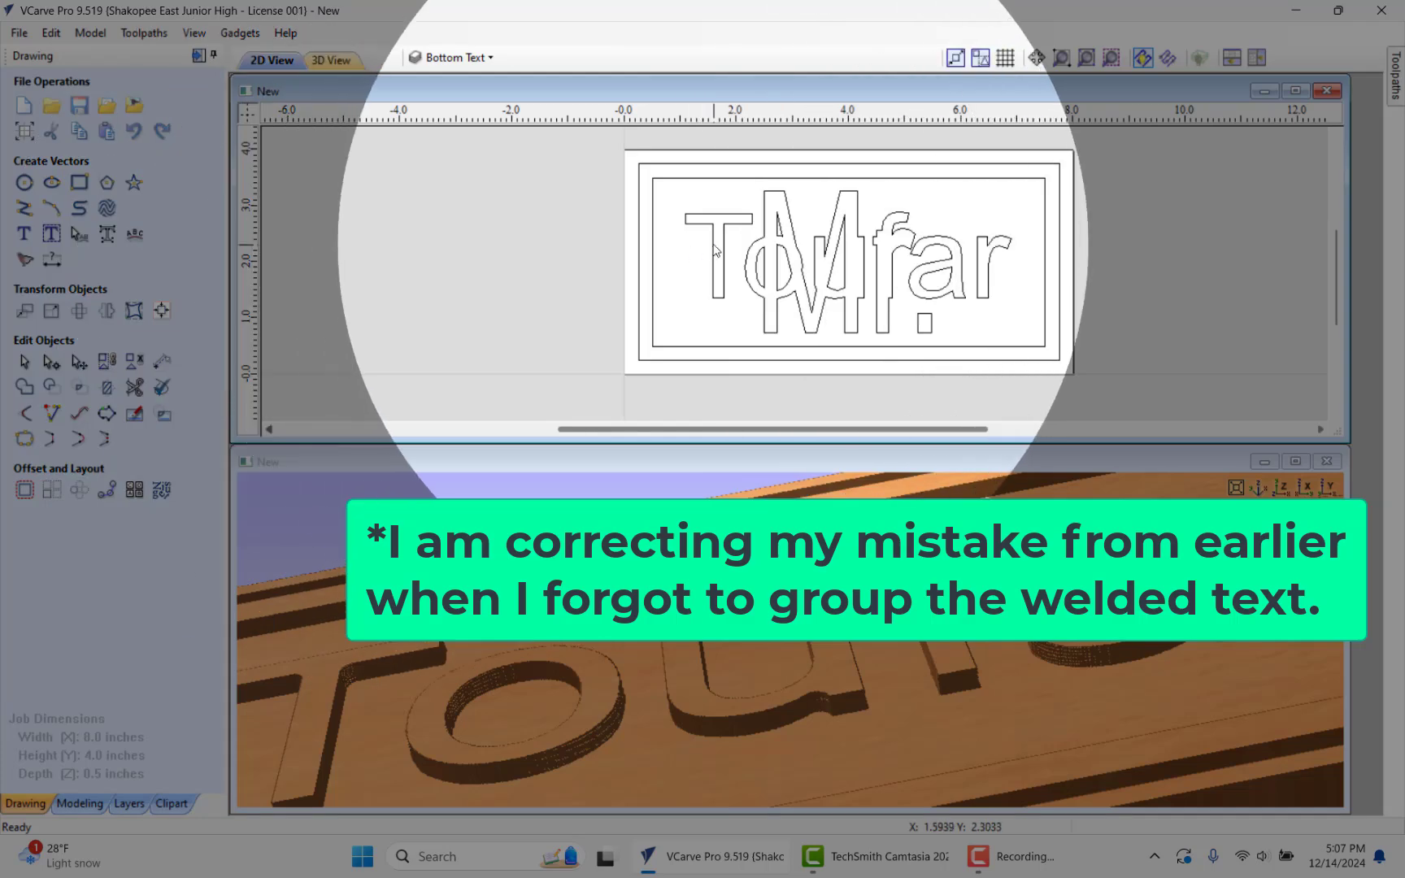
click(712, 250)
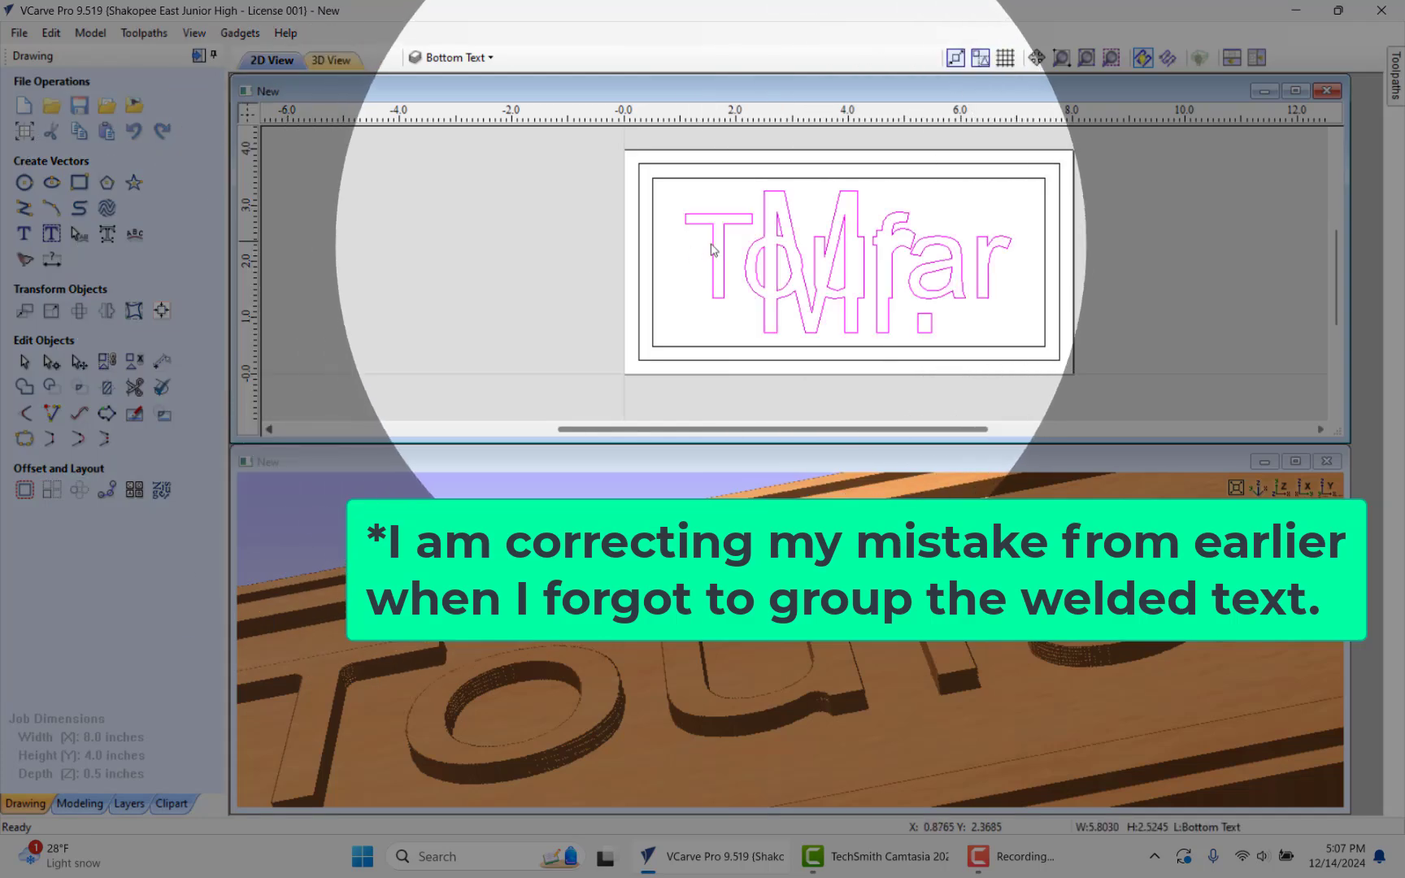
click(517, 216)
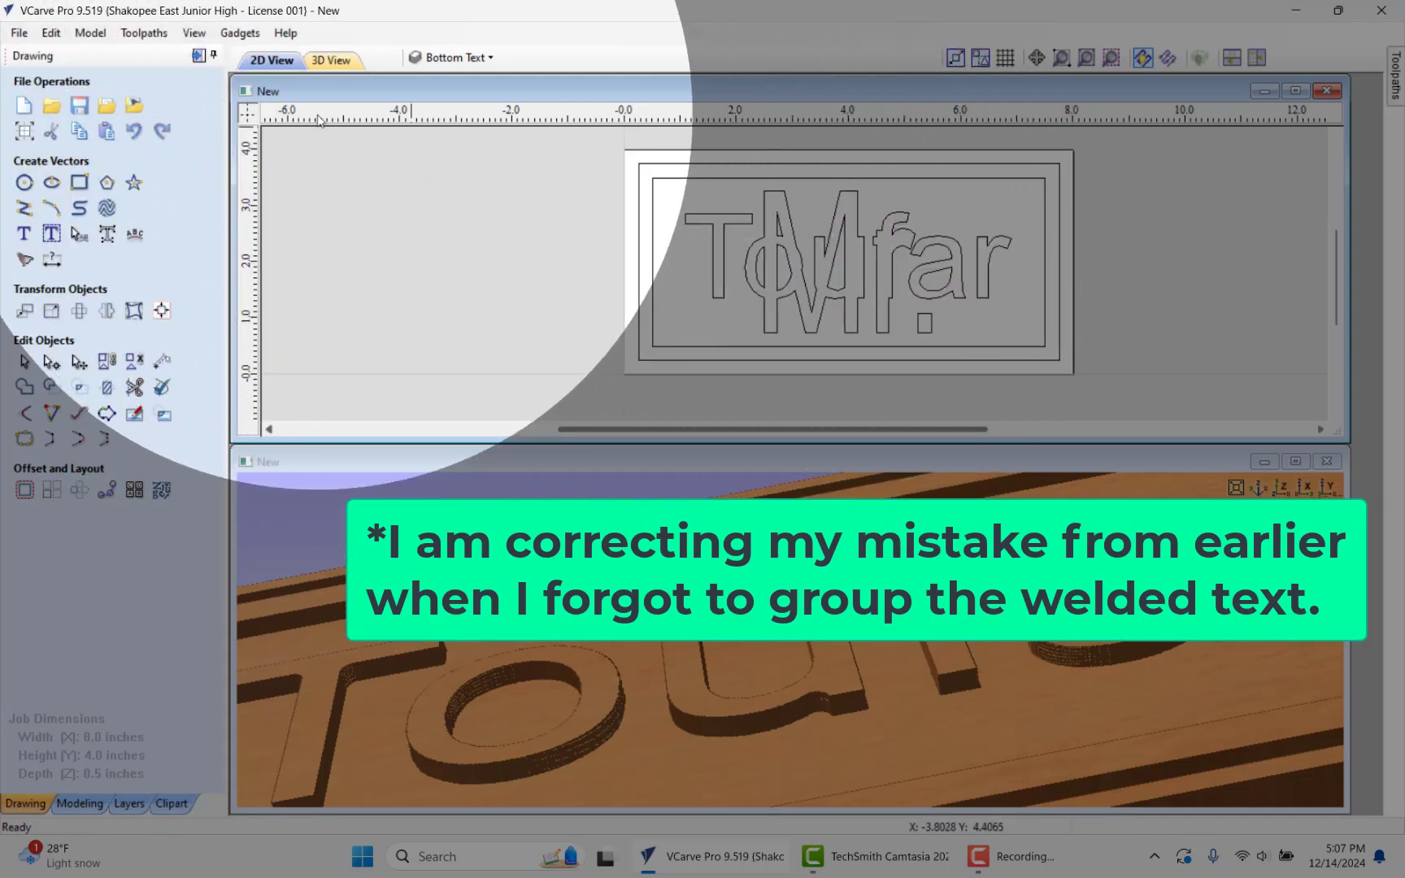
Step: Calculate a pocket toolpath between the inner border and the grouped welded lettering with offset clearing, and preview the cut in 3D
click(198, 55)
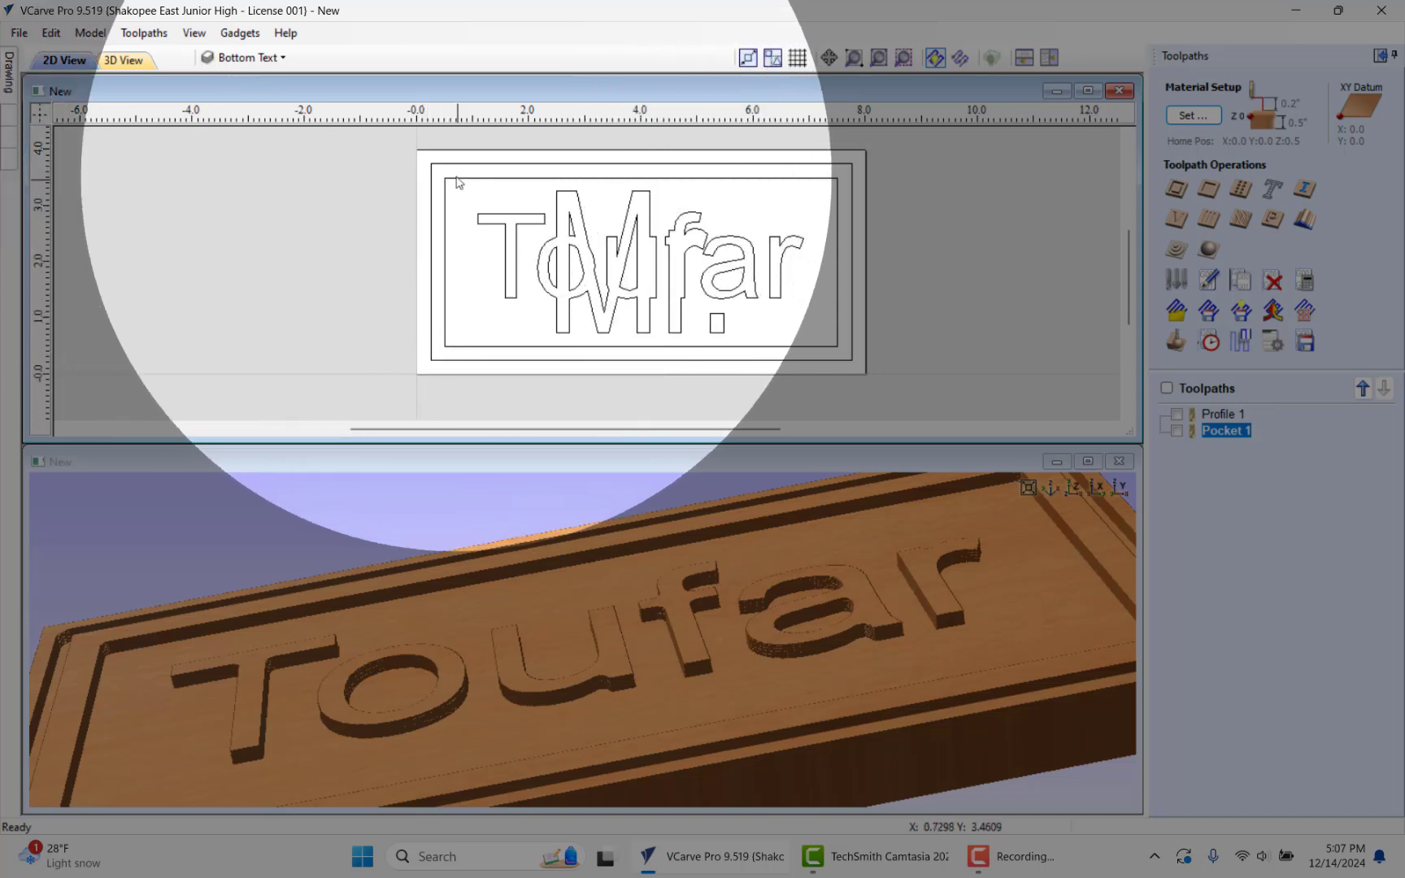
click(457, 177)
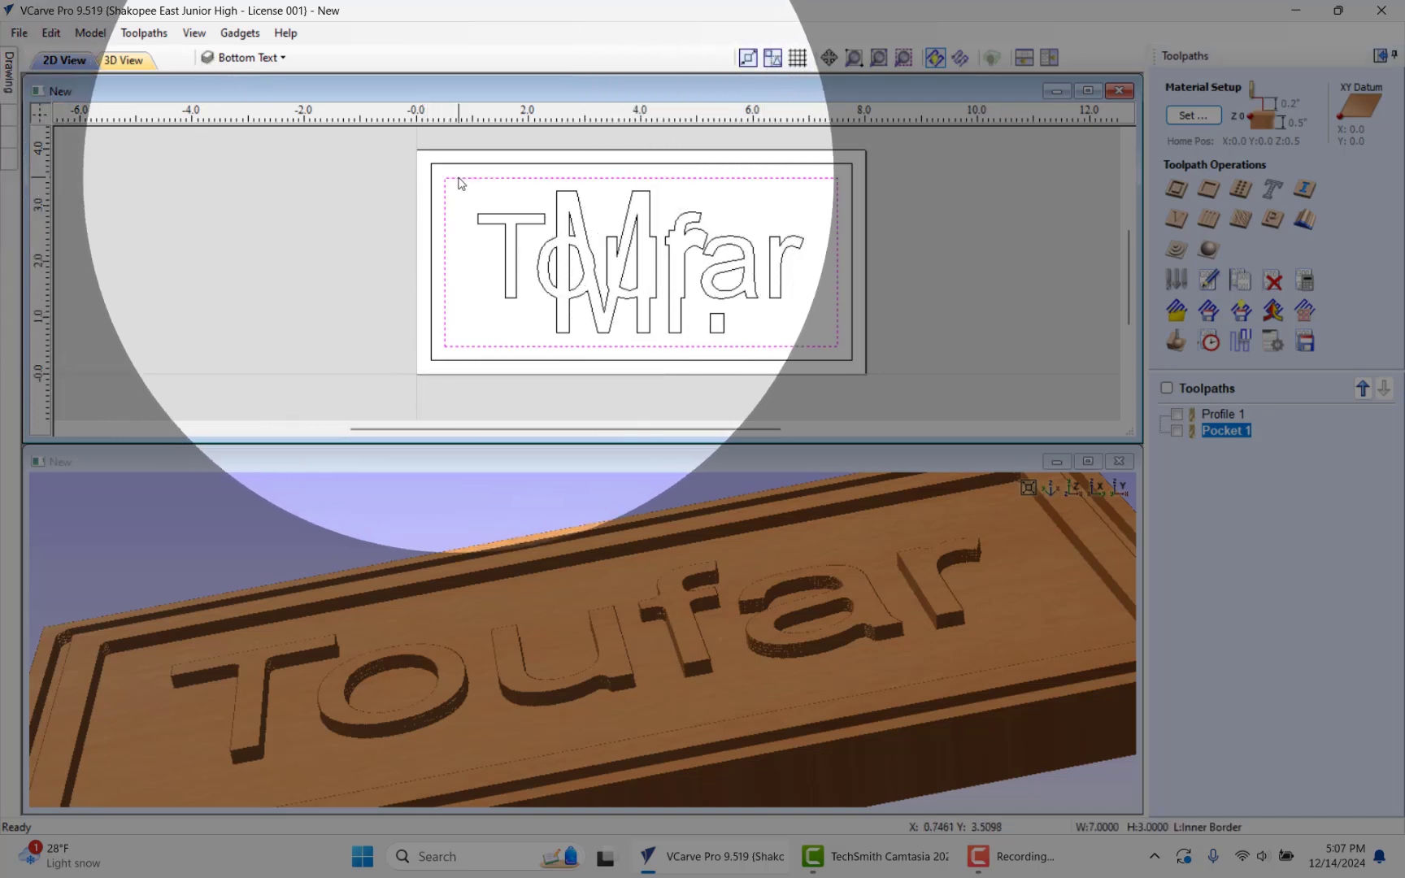
shift+click(499, 216)
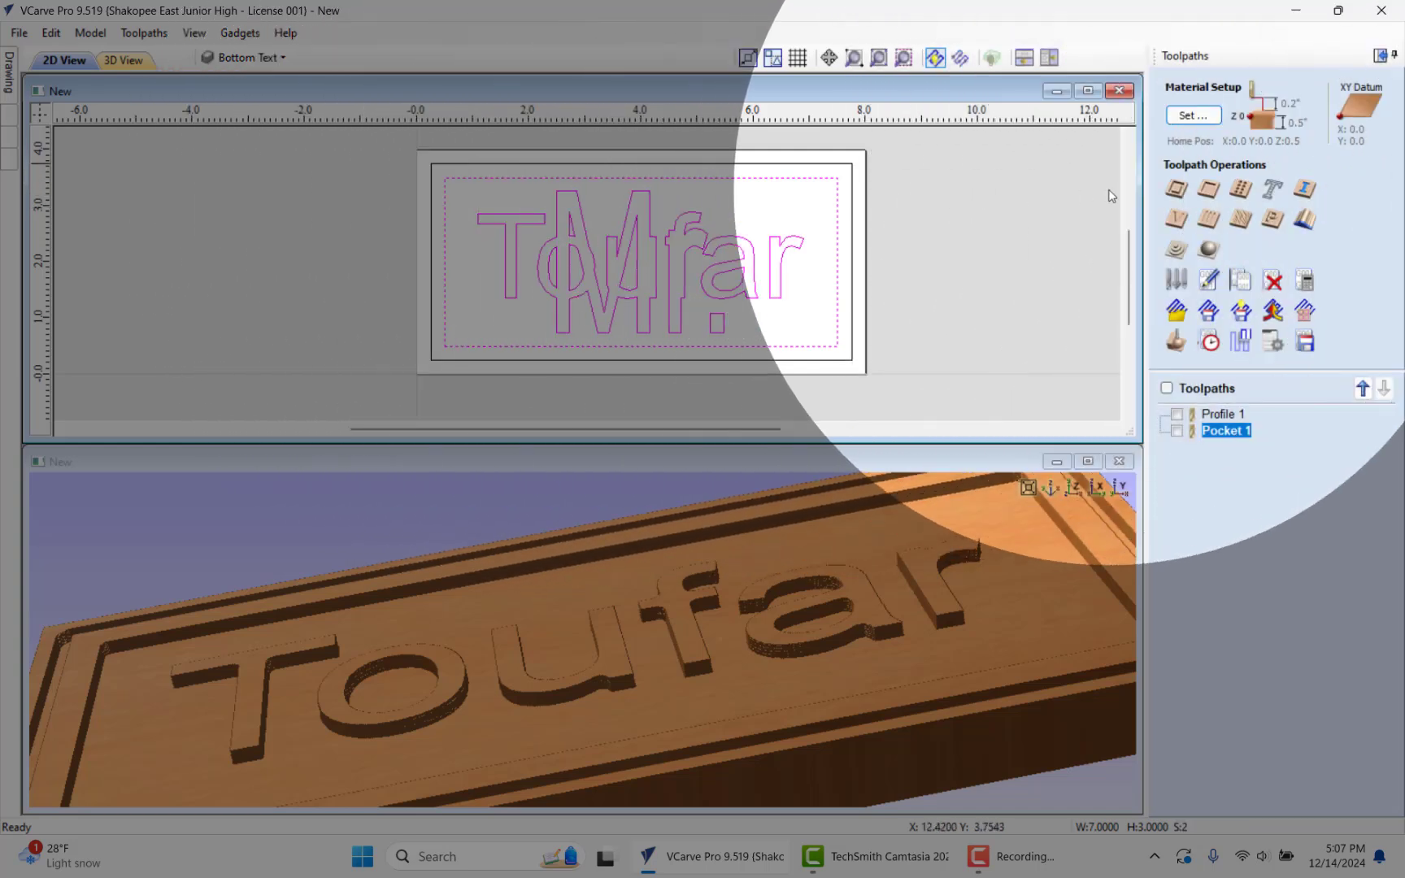
click(1209, 190)
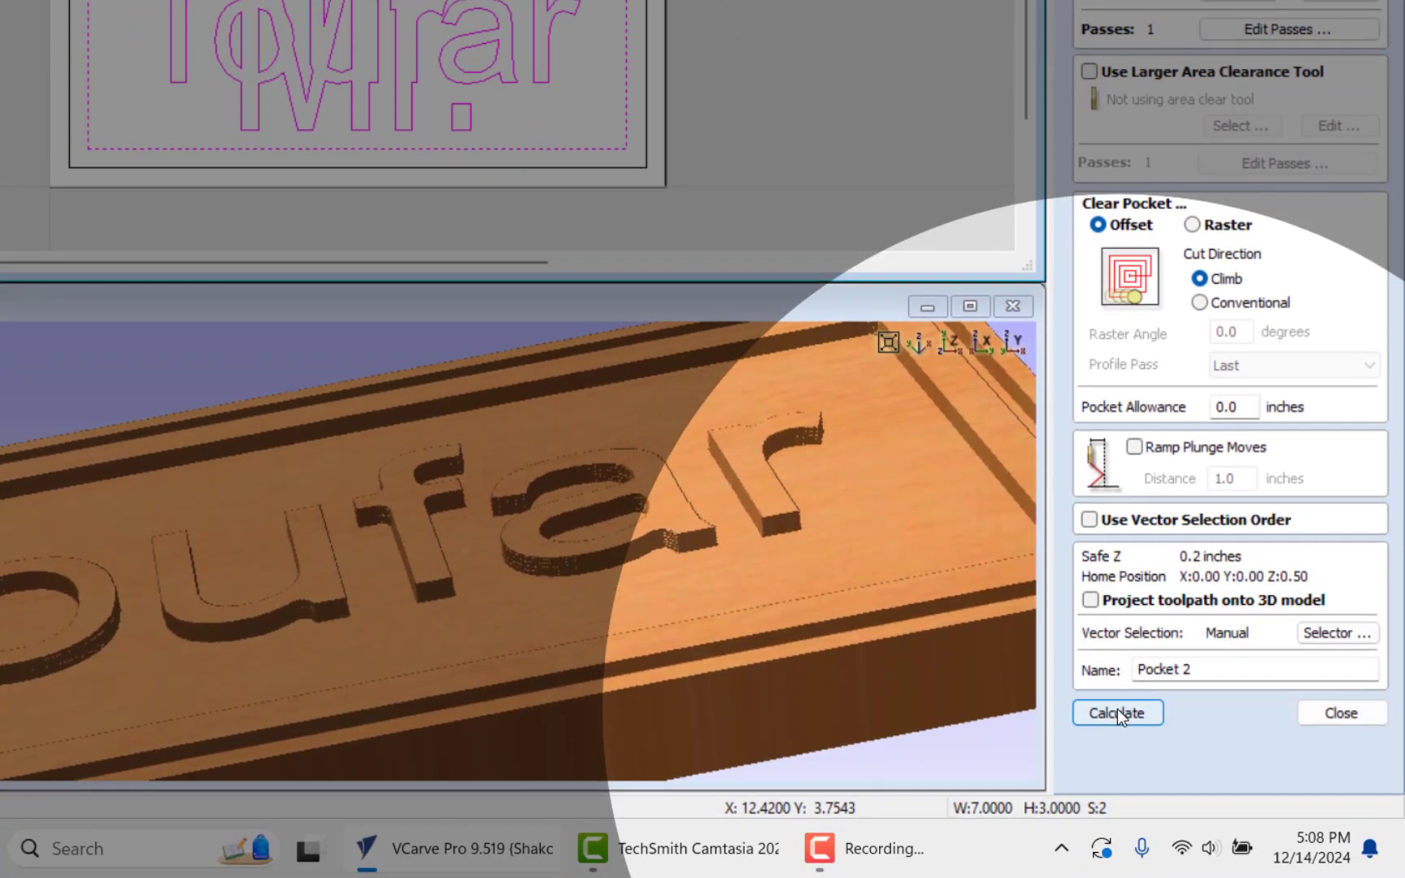
click(1117, 712)
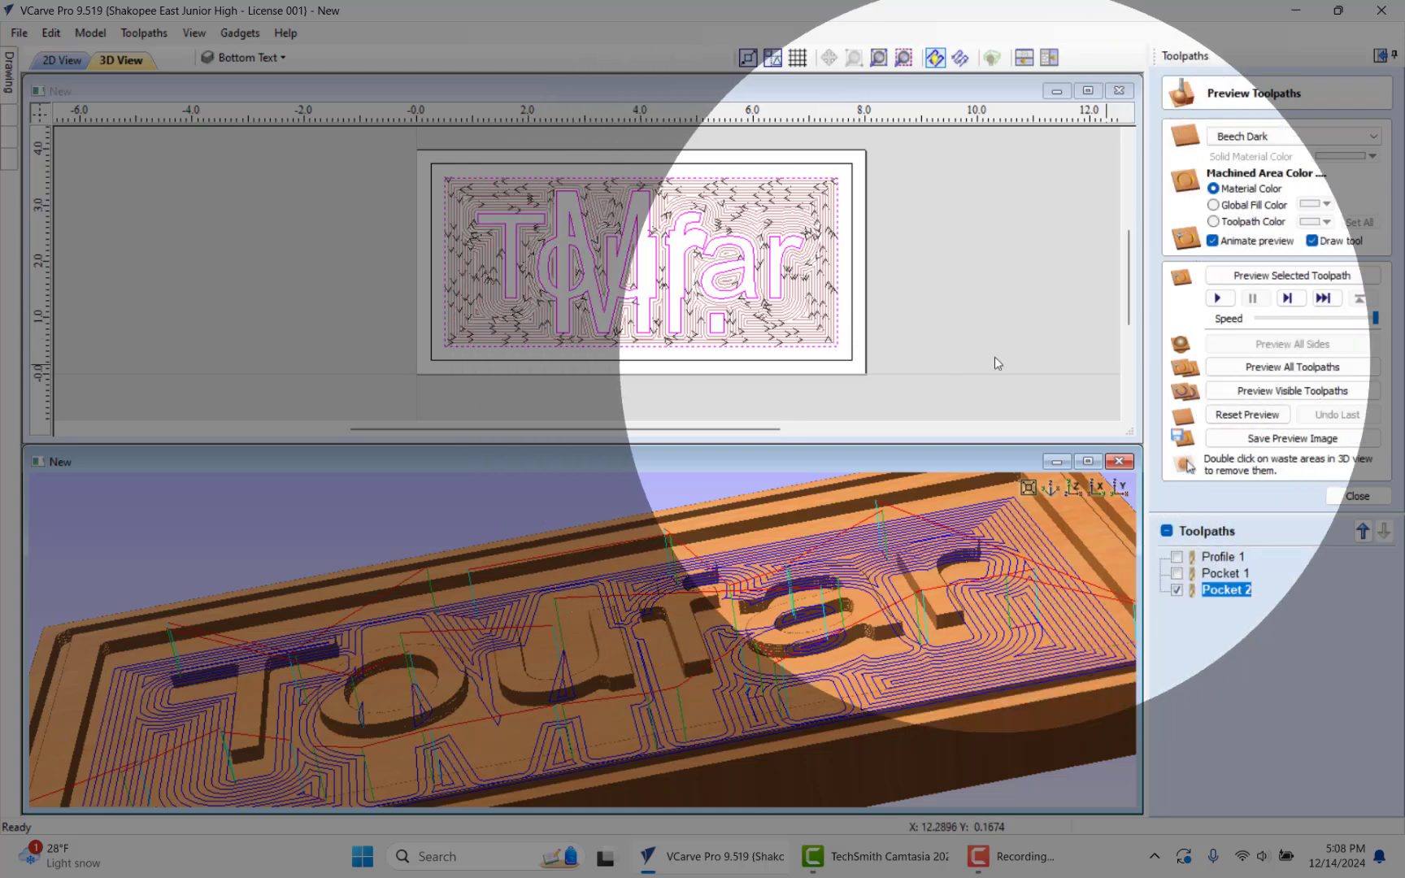
click(1273, 391)
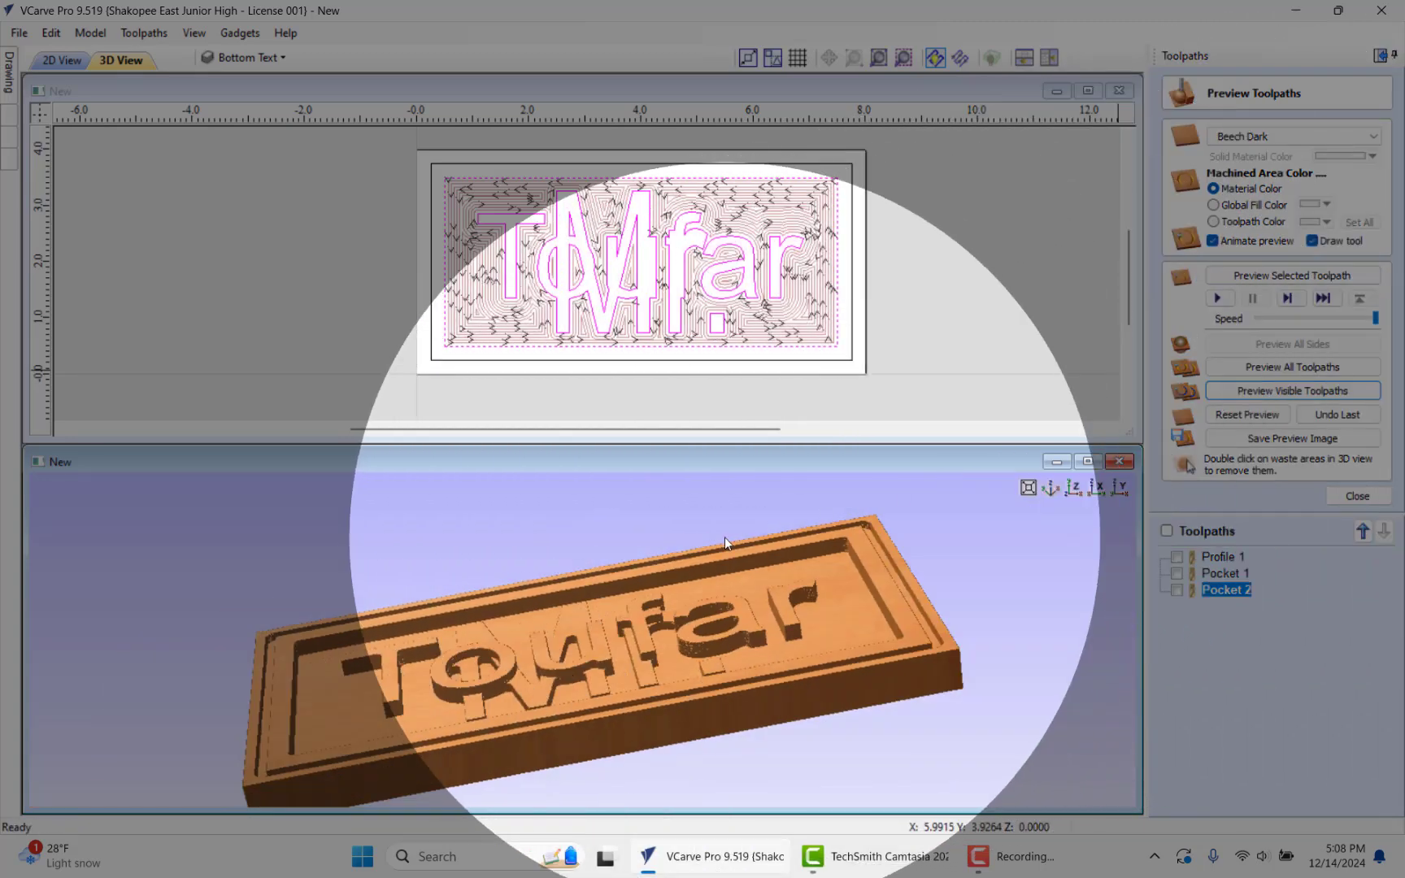
drag(725, 537, 738, 640)
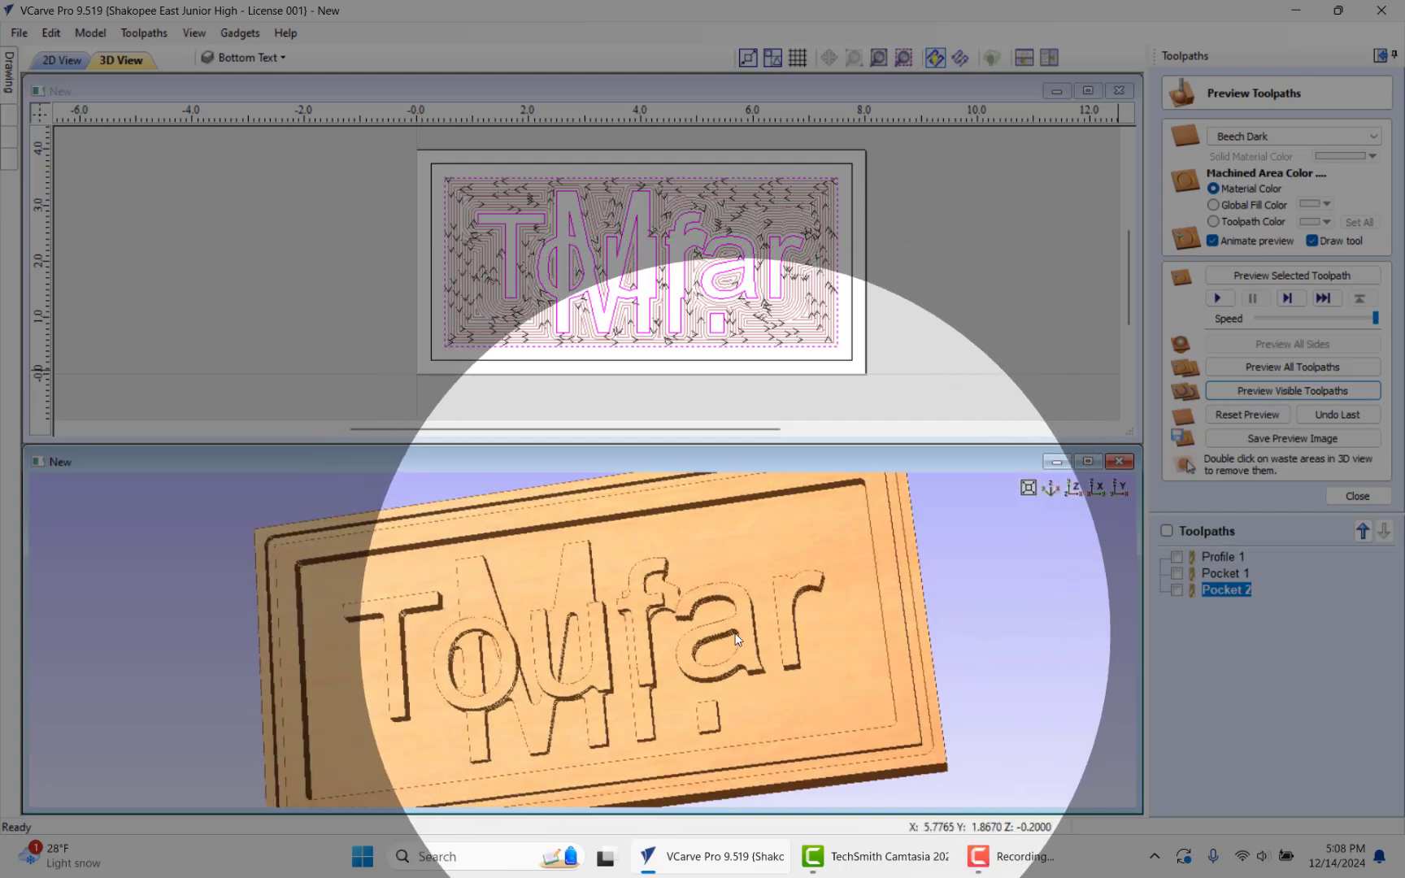
Step: Display all the profile and pocket toolpaths, inspect them over the 3D model, and close the preview
click(1167, 530)
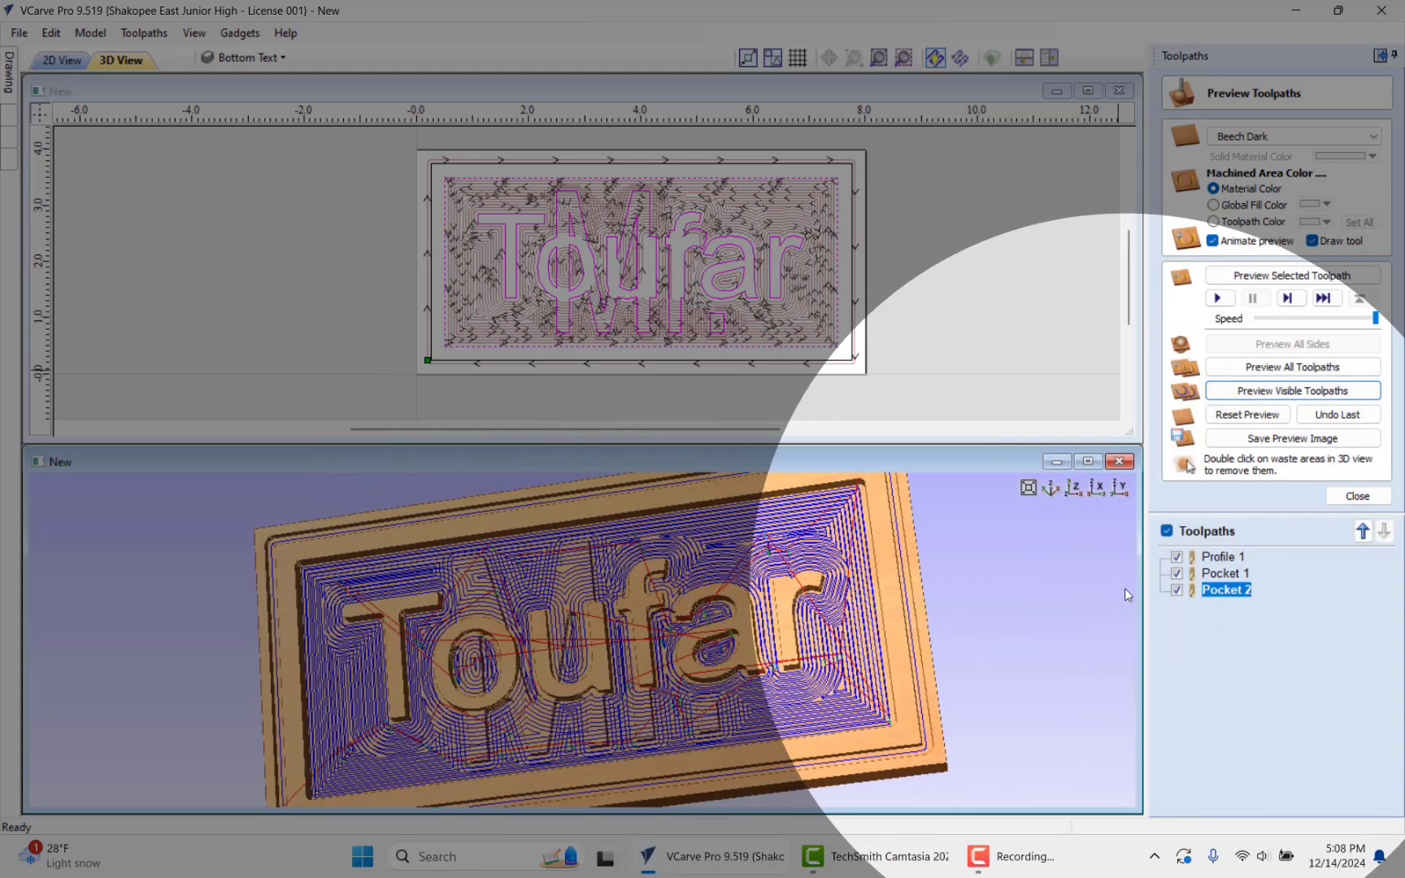
click(1167, 531)
click(1167, 531)
drag(469, 705, 493, 614)
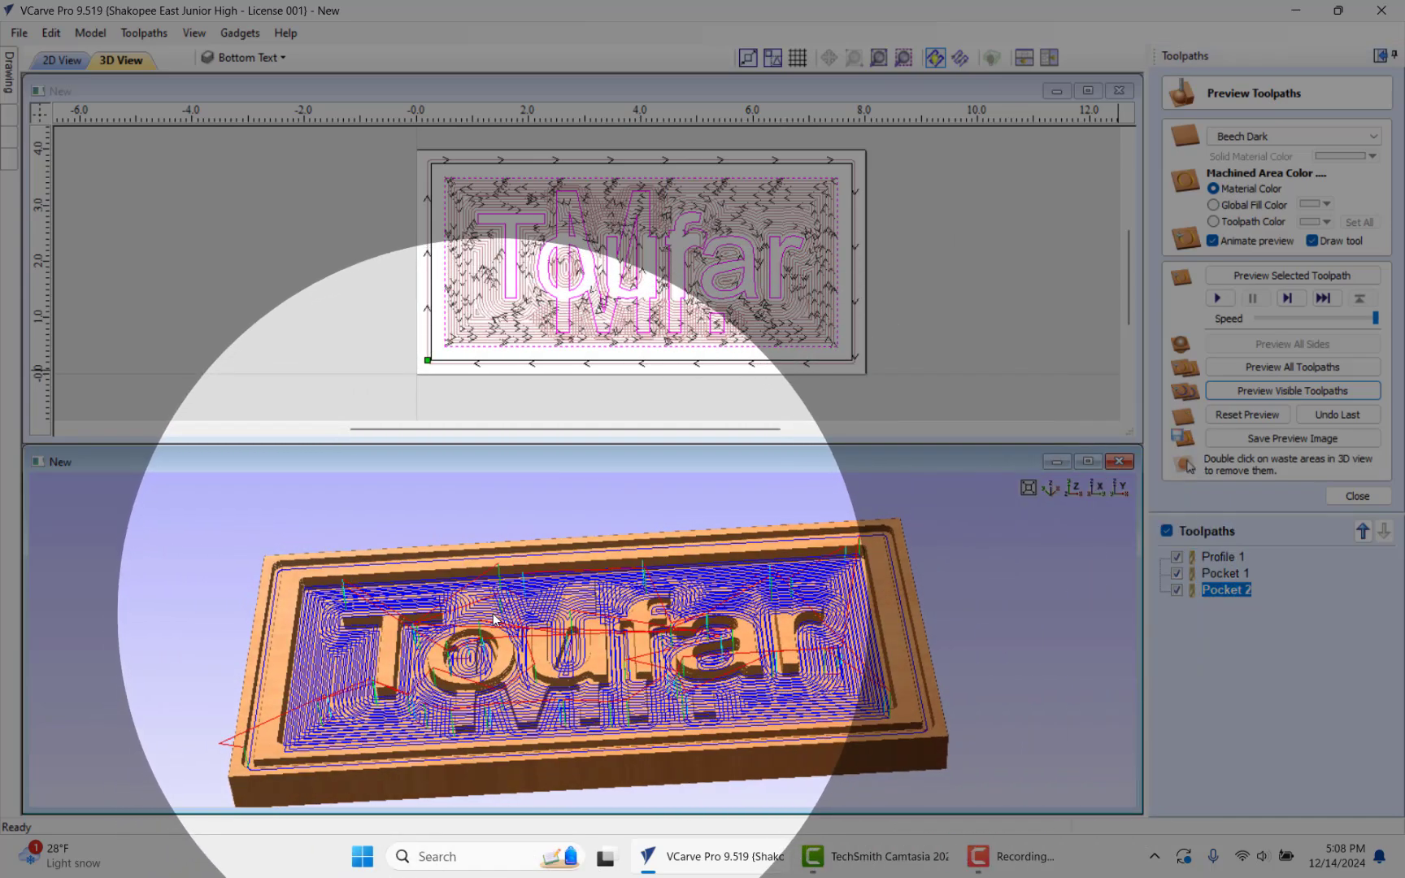
scroll(493, 614, up, 5)
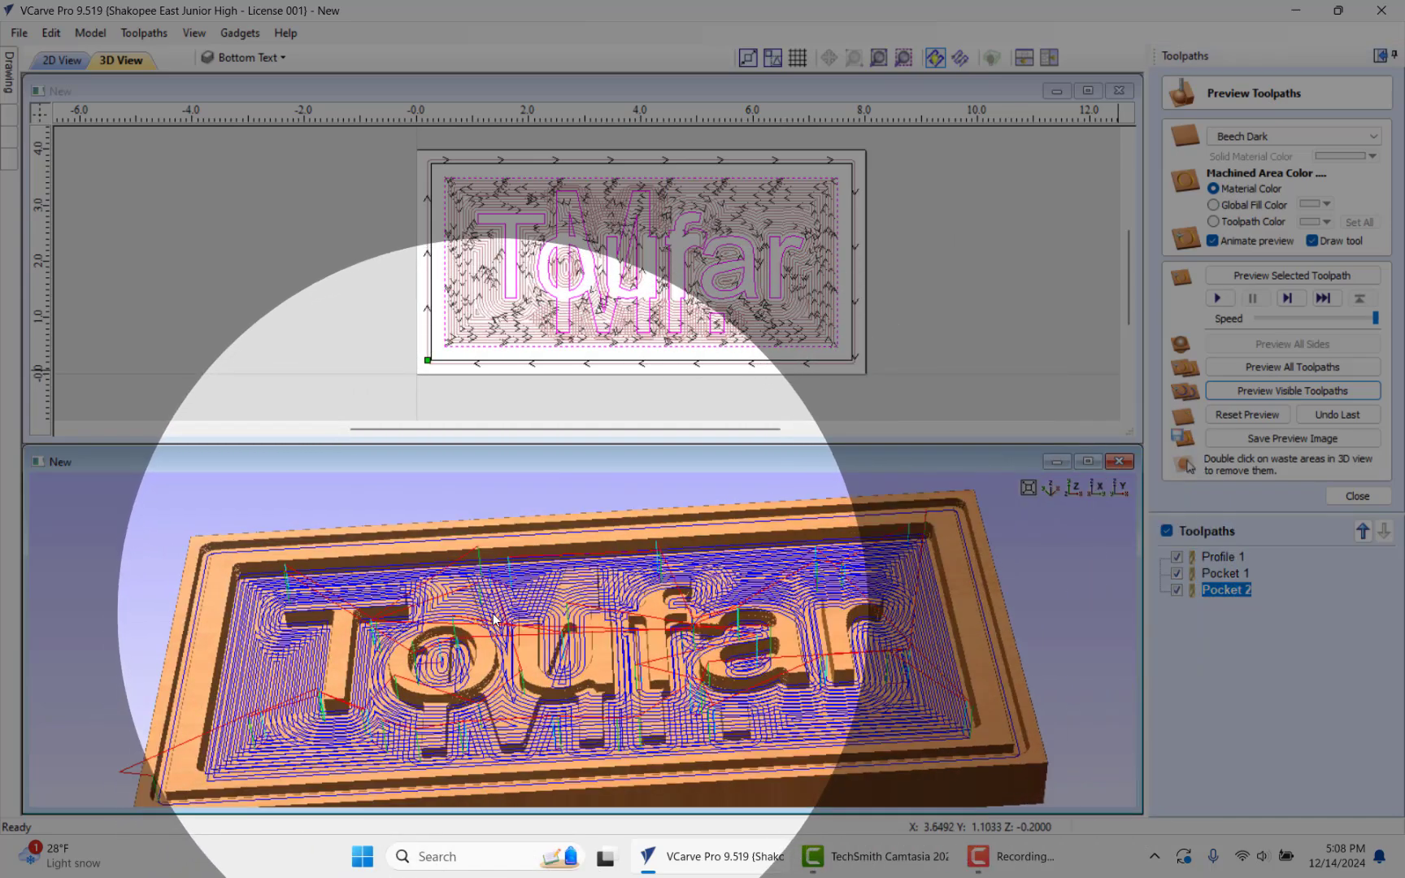
scroll(764, 601, down, 4)
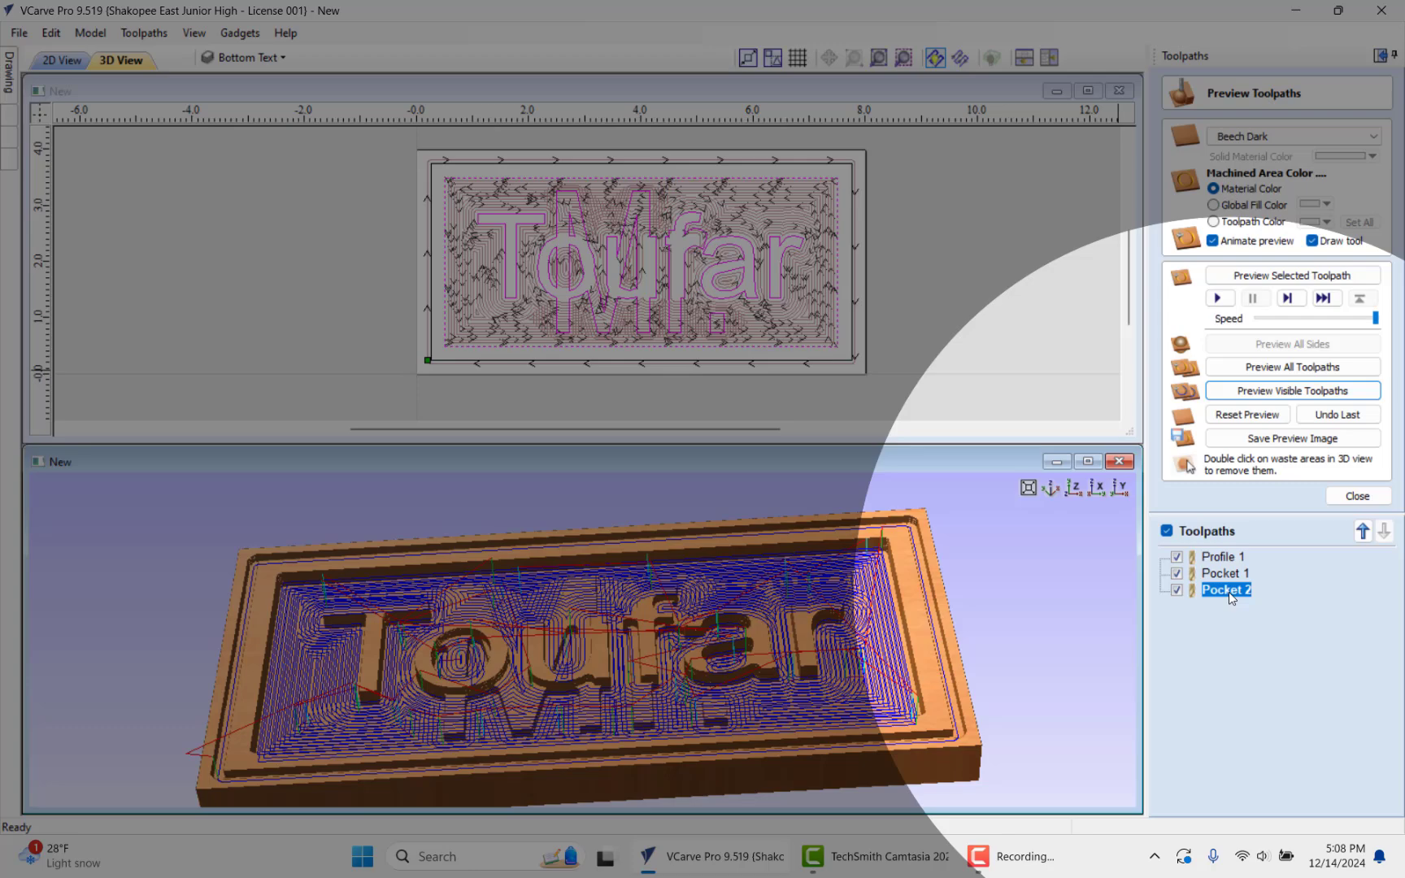
mouse_move(1230, 593)
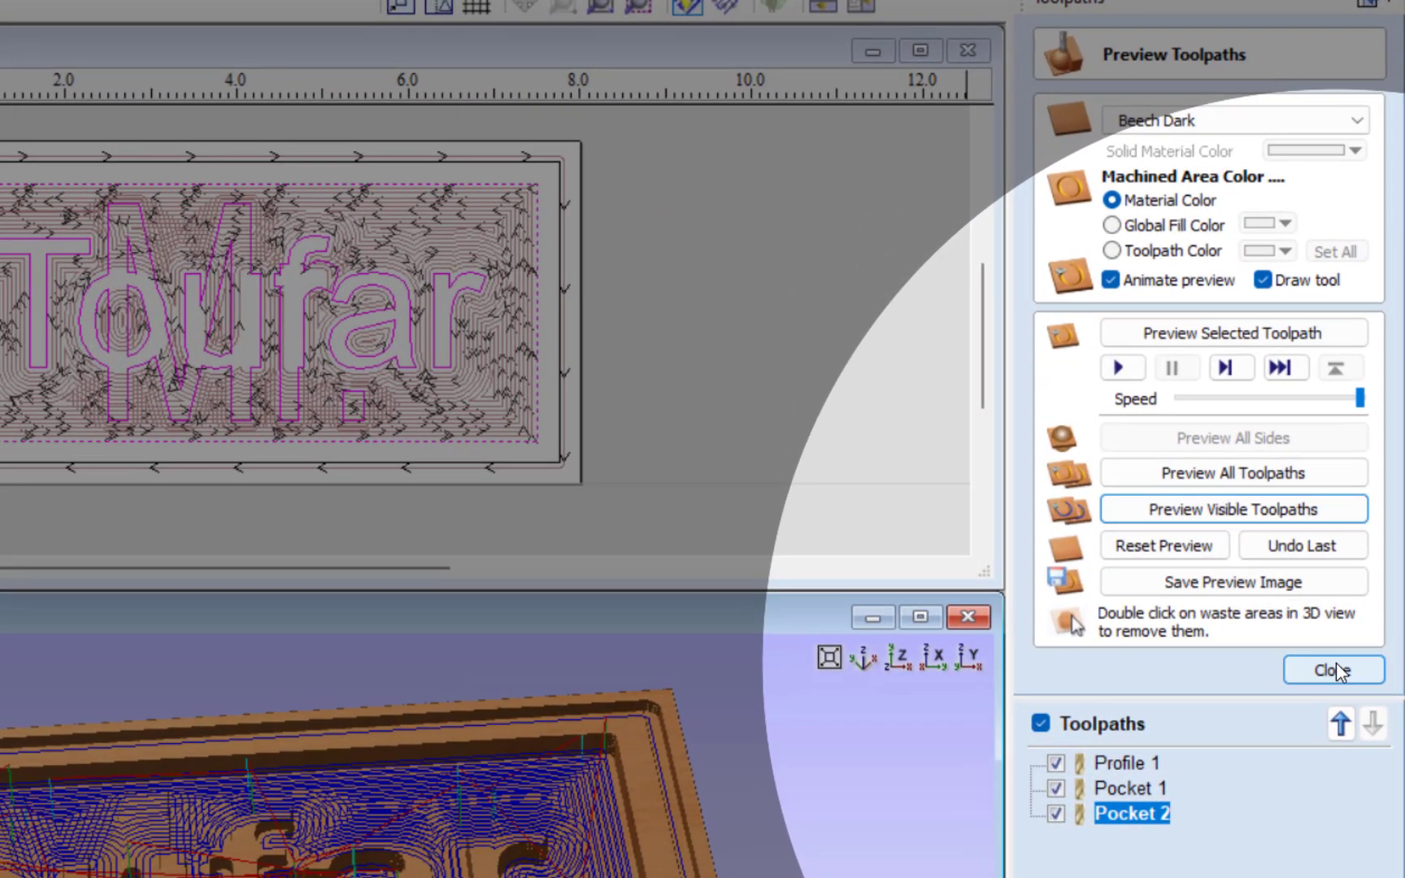
click(1337, 671)
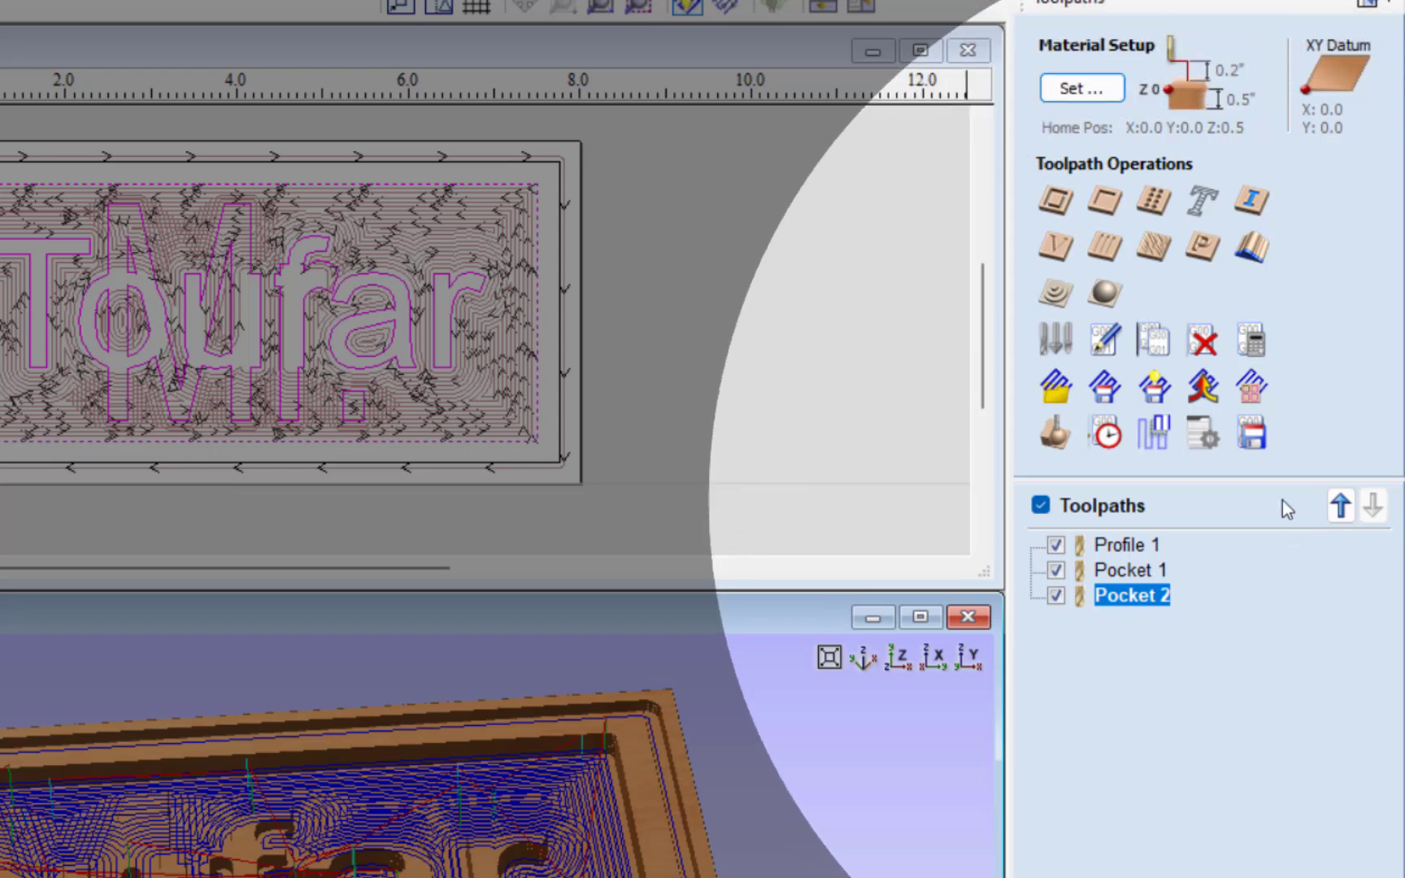
Step: Set up toolpath saving to output all visible toolpaths to one file with the Axiom HHC CNC (mm) (*.mmg) post processor
click(1256, 433)
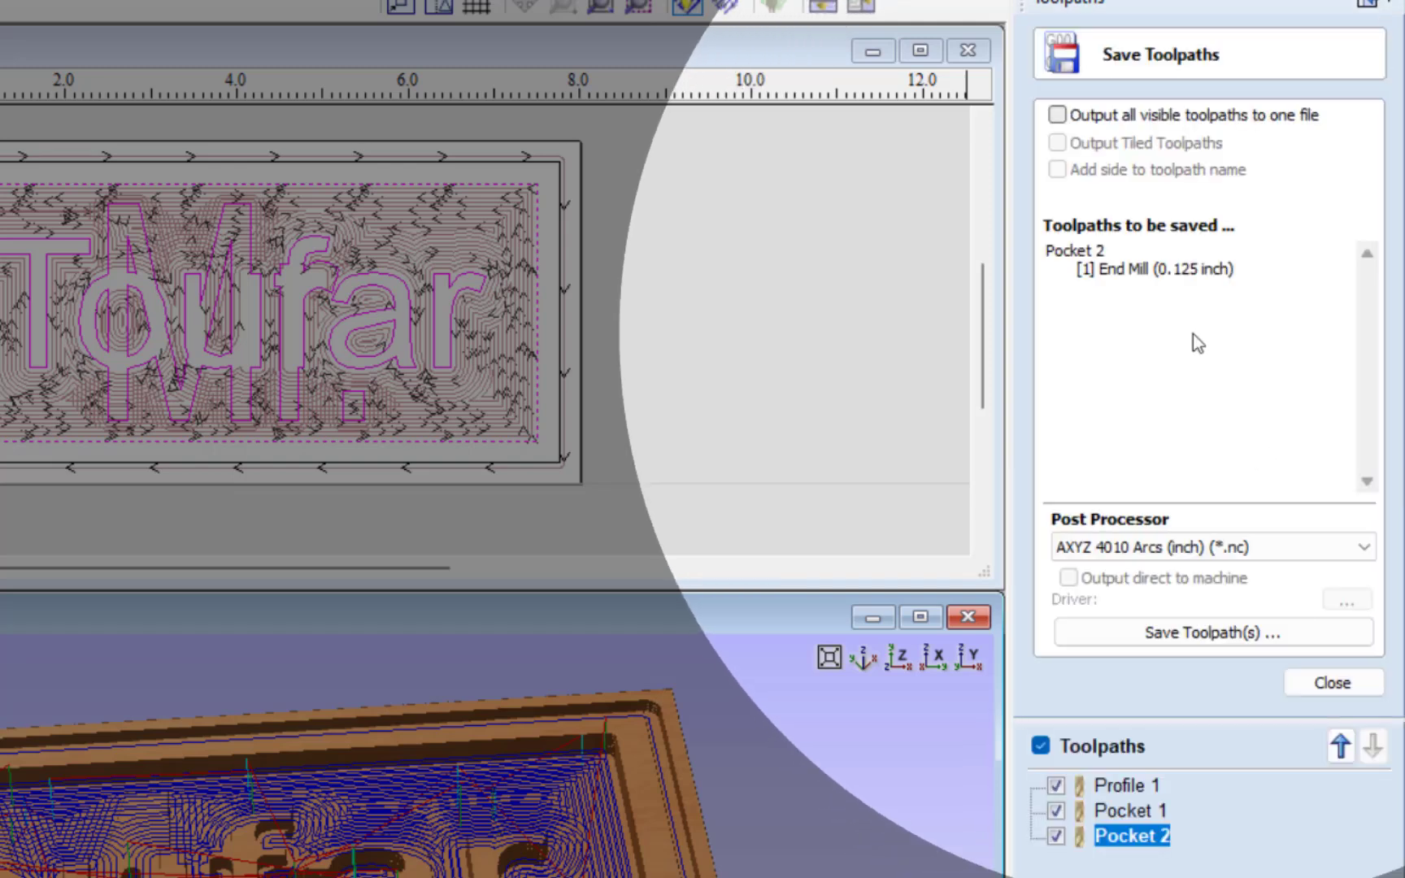
click(1056, 116)
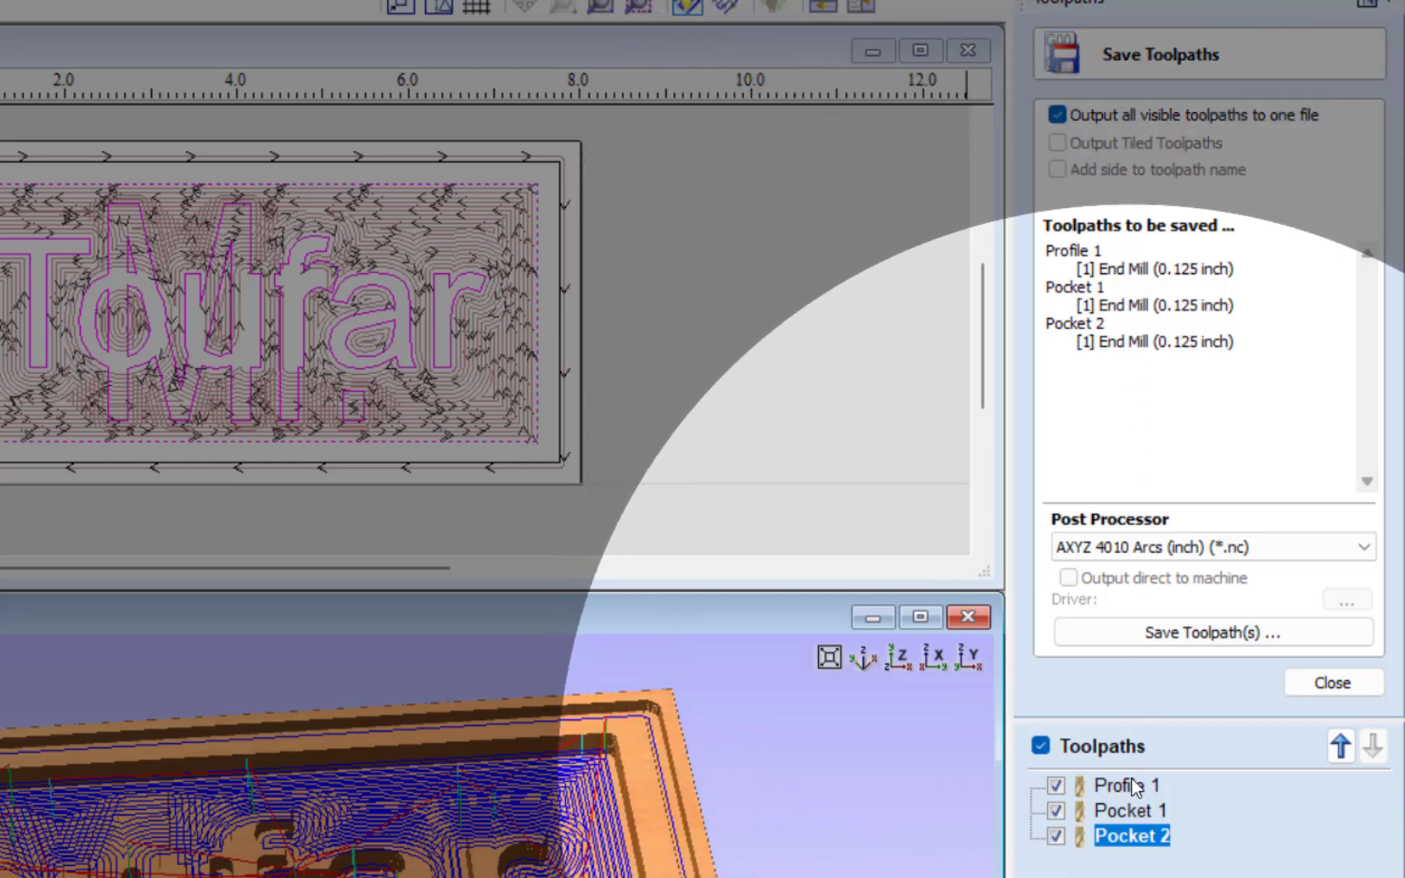
mouse_move(1136, 786)
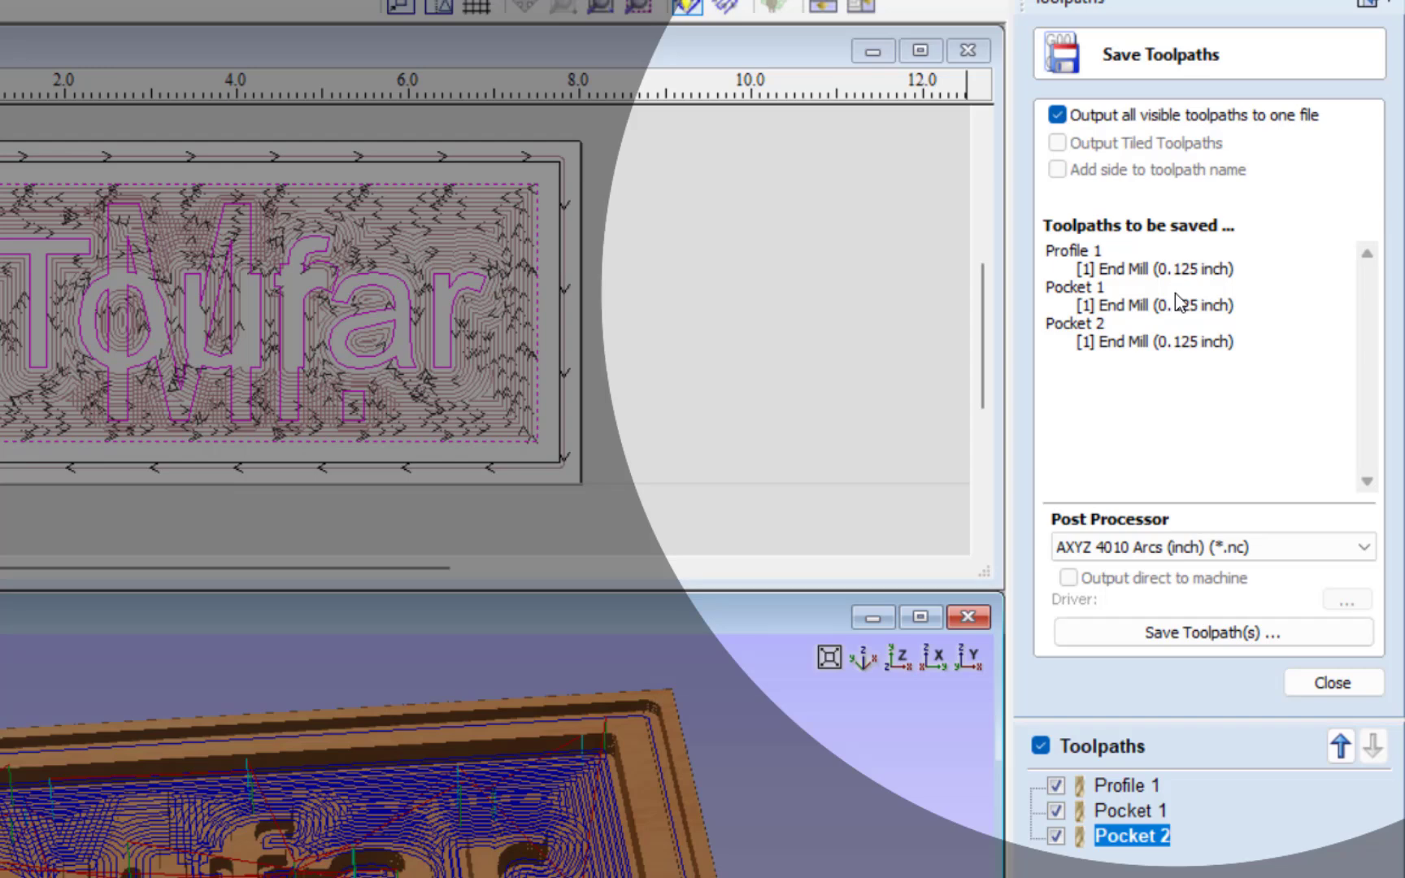
click(1099, 548)
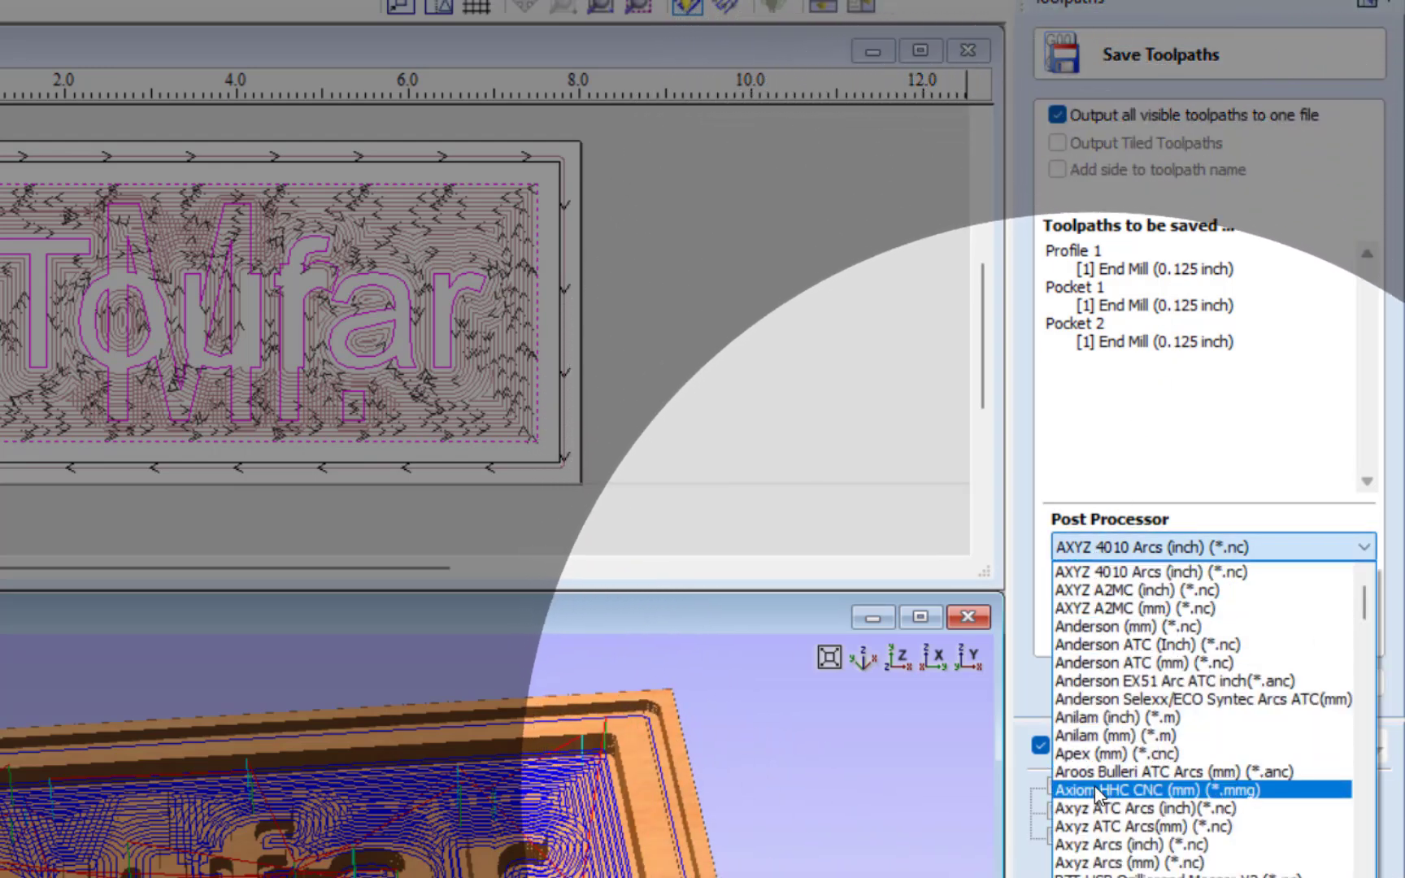
click(1228, 792)
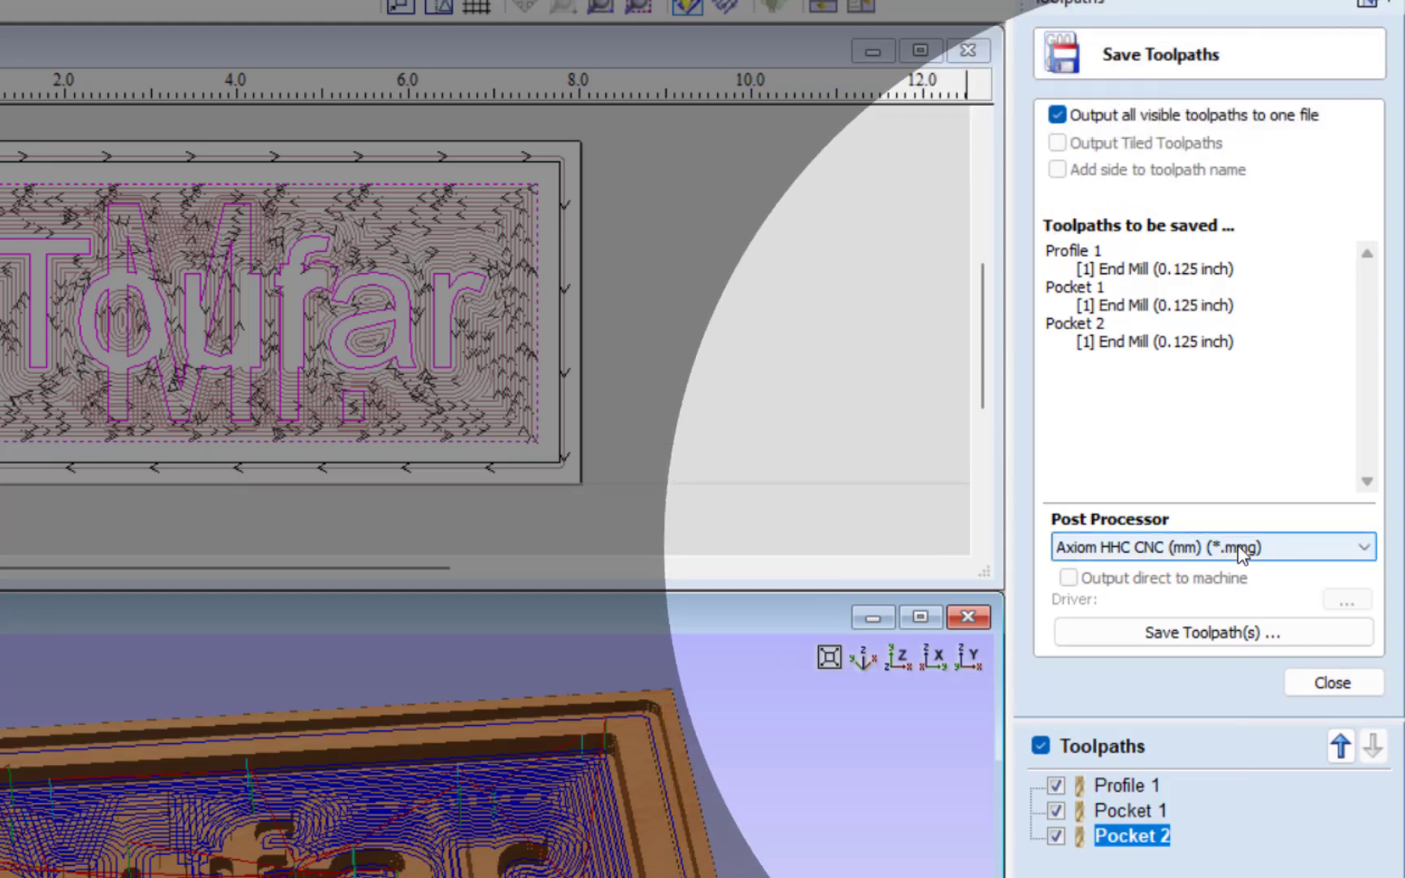
Step: Start saving the toolpaths, look for the StudentShare network folder as the destination, and cancel the save
click(1219, 631)
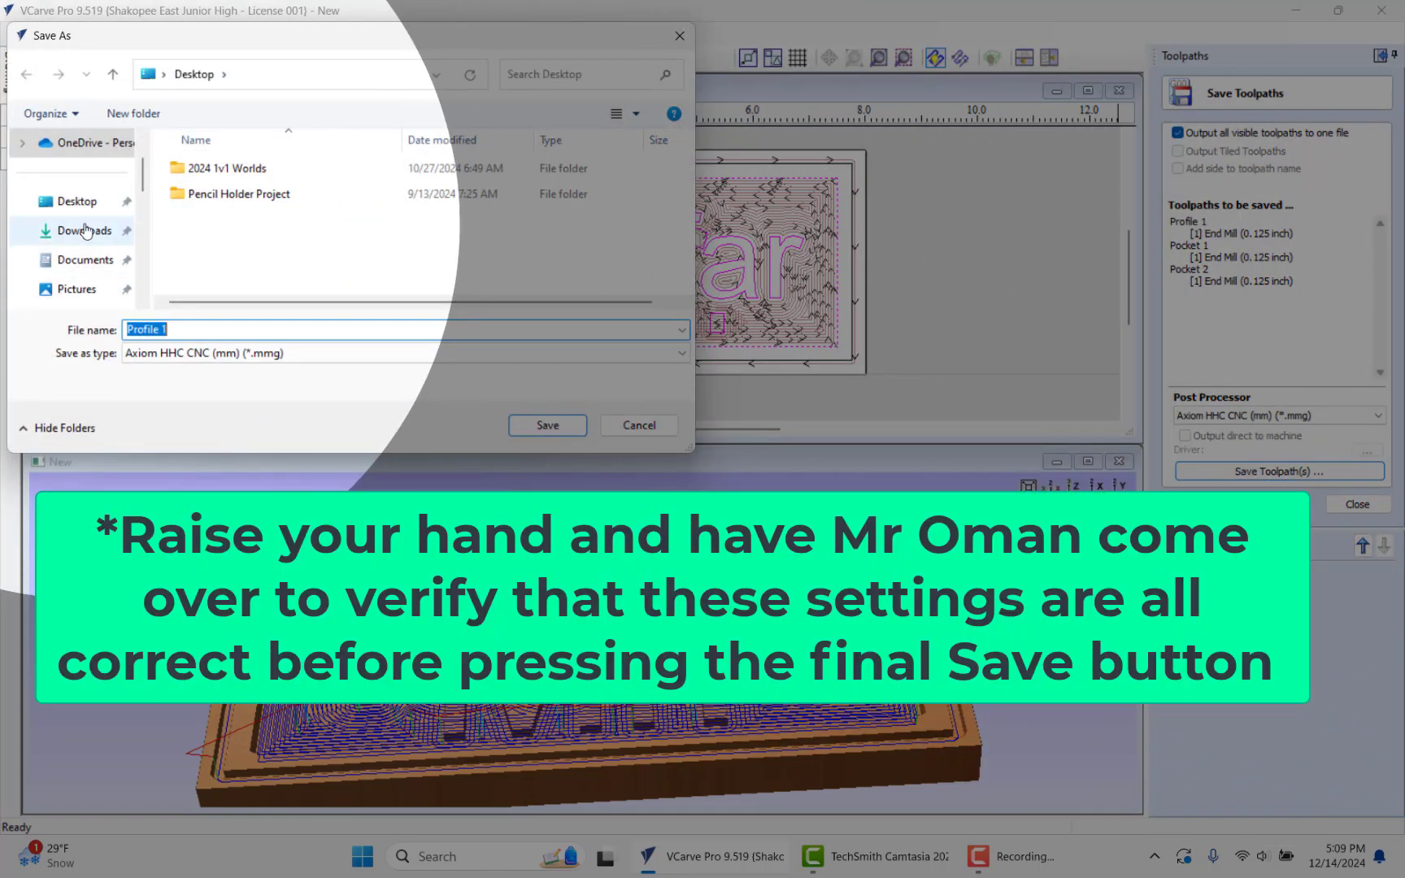
scroll(87, 230, down, 3)
scroll(87, 230, down, 3)
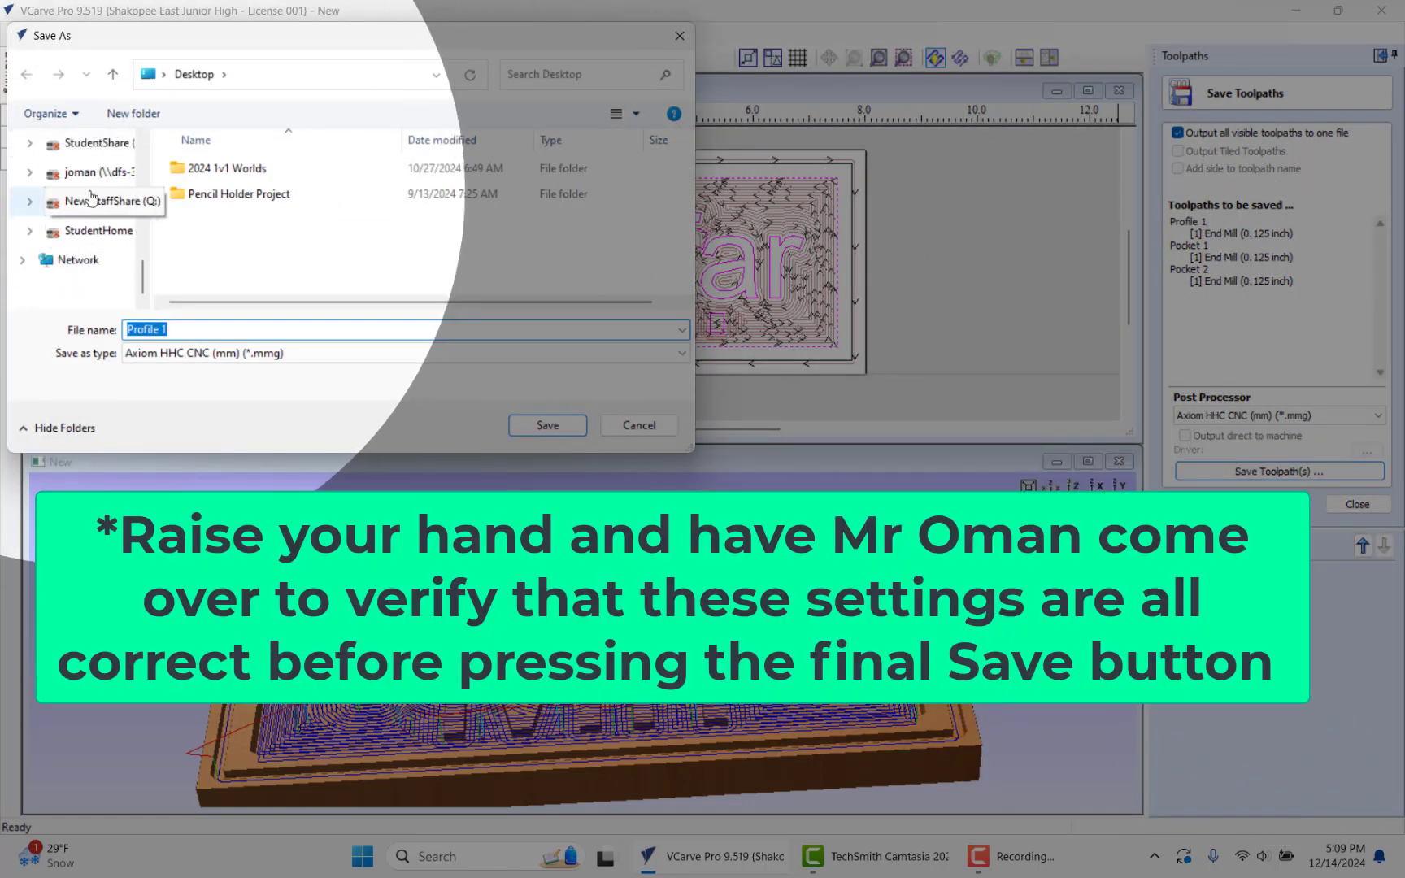
click(96, 150)
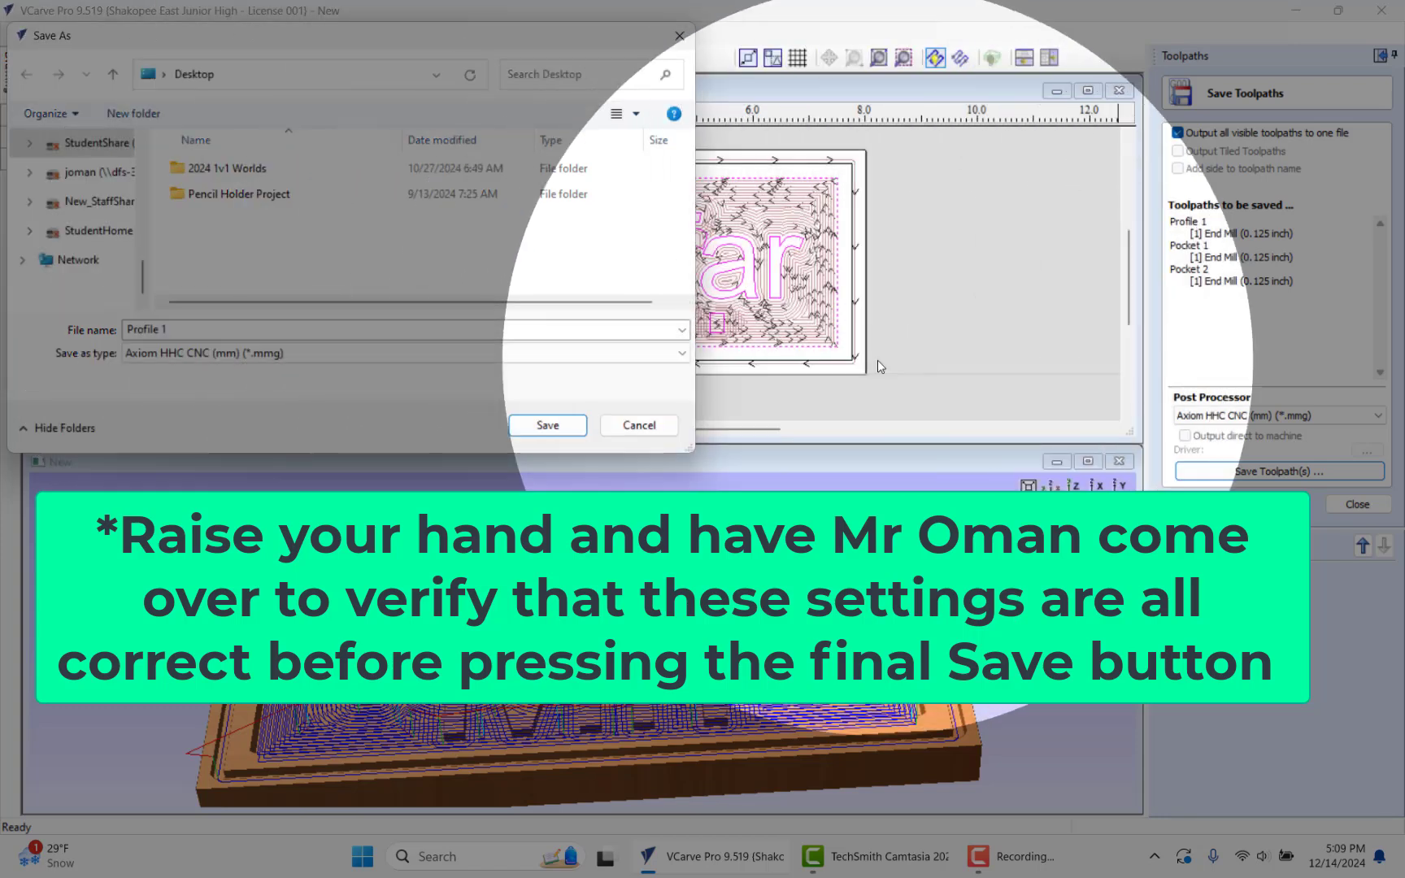
click(877, 363)
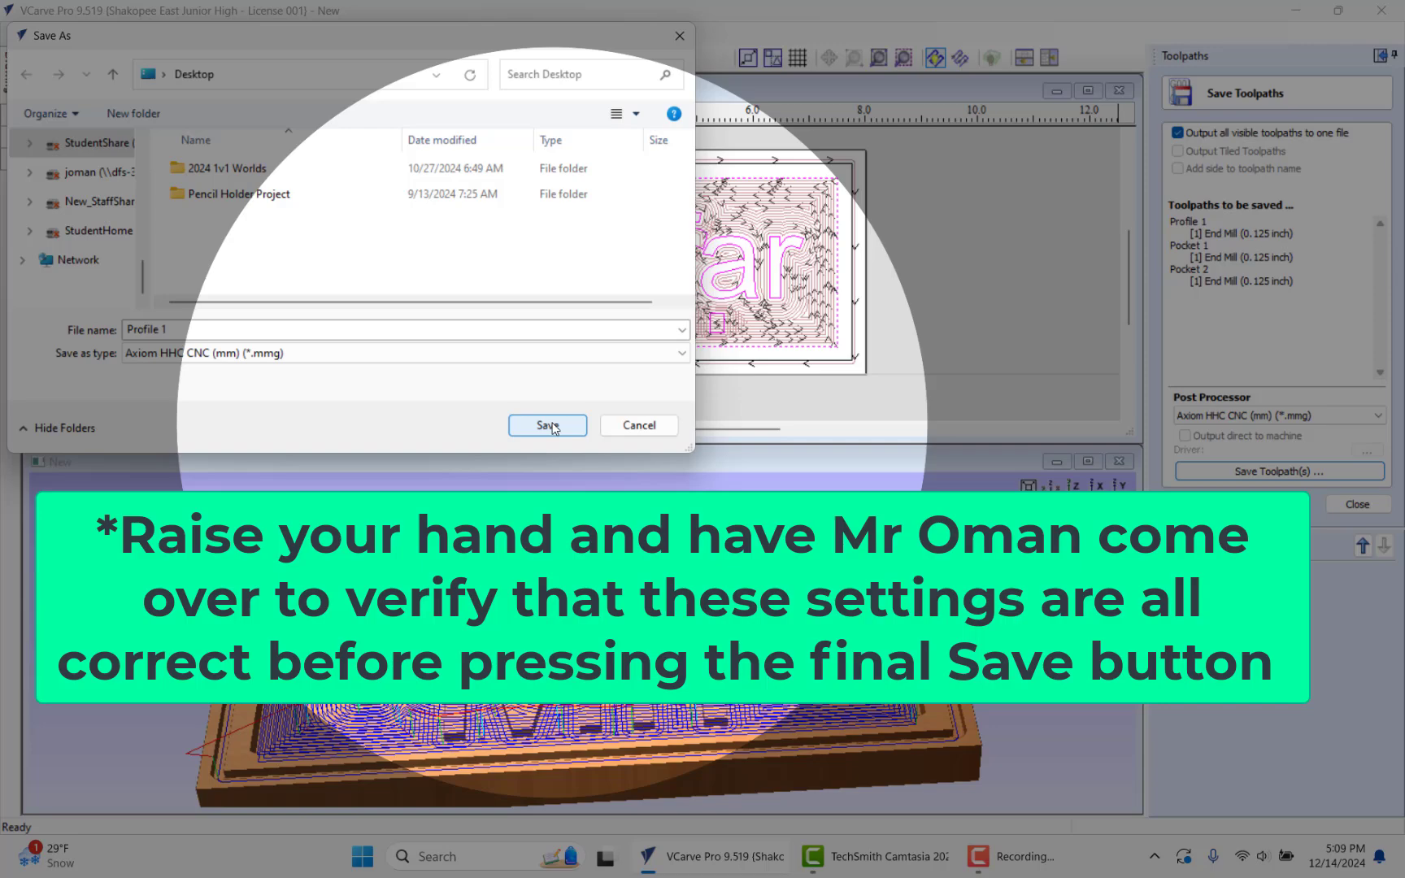
click(679, 38)
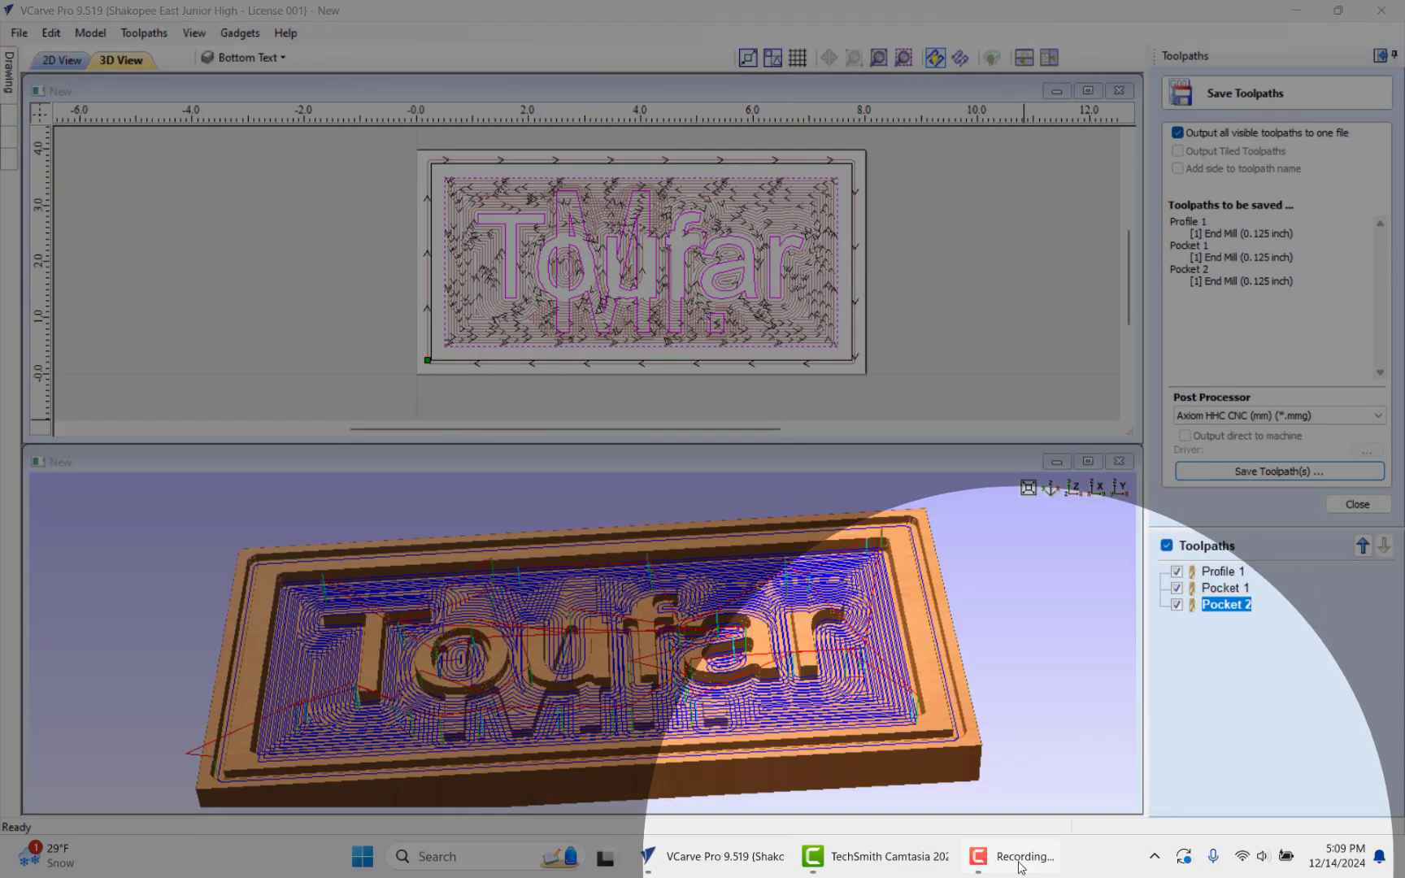